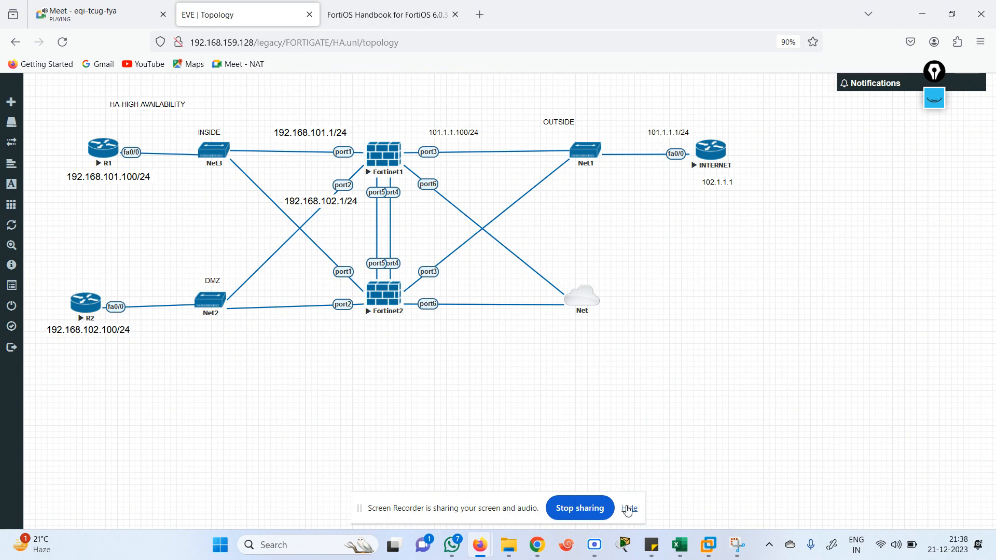
Open router R1's telnet console from the EVE-NG topology in Xshell, restoring the previous session
{"action": "left_click", "coordinate": [628, 511]}
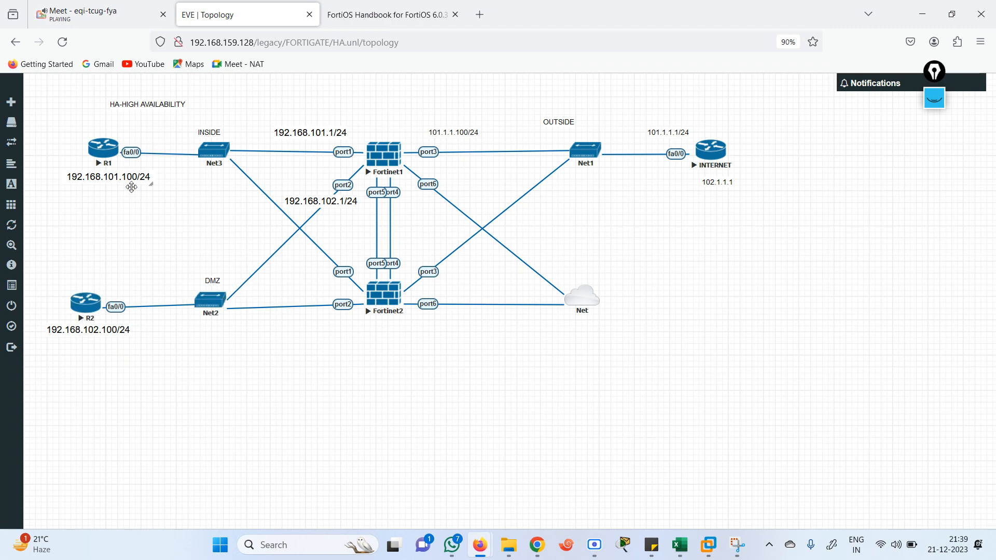
{"action": "left_click", "coordinate": [104, 164]}
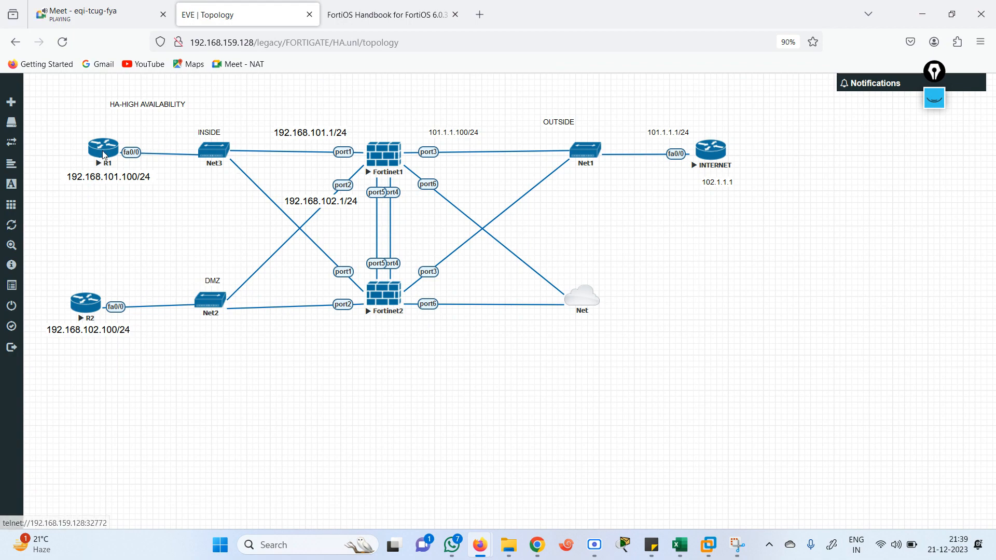
{"action": "left_click", "coordinate": [525, 156]}
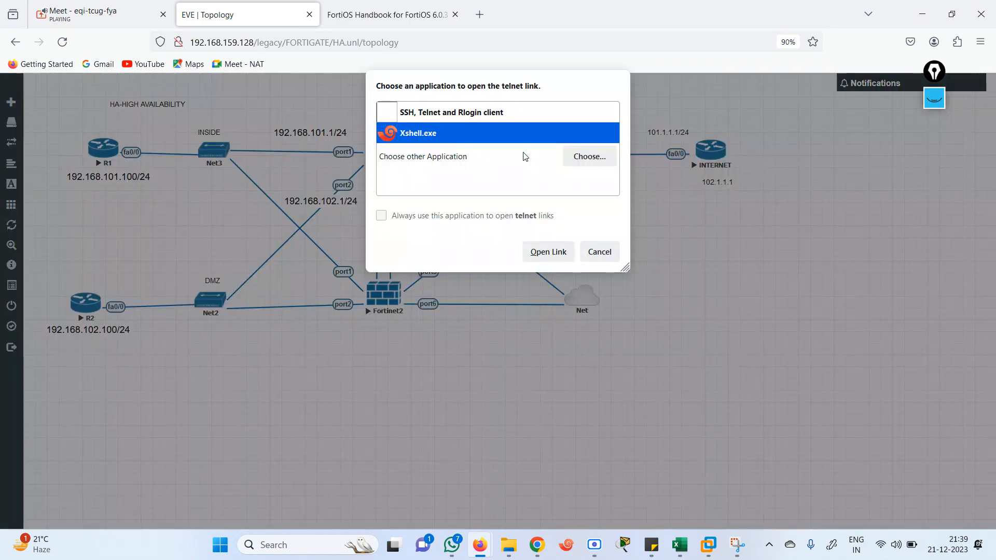
{"action": "left_click", "coordinate": [549, 251]}
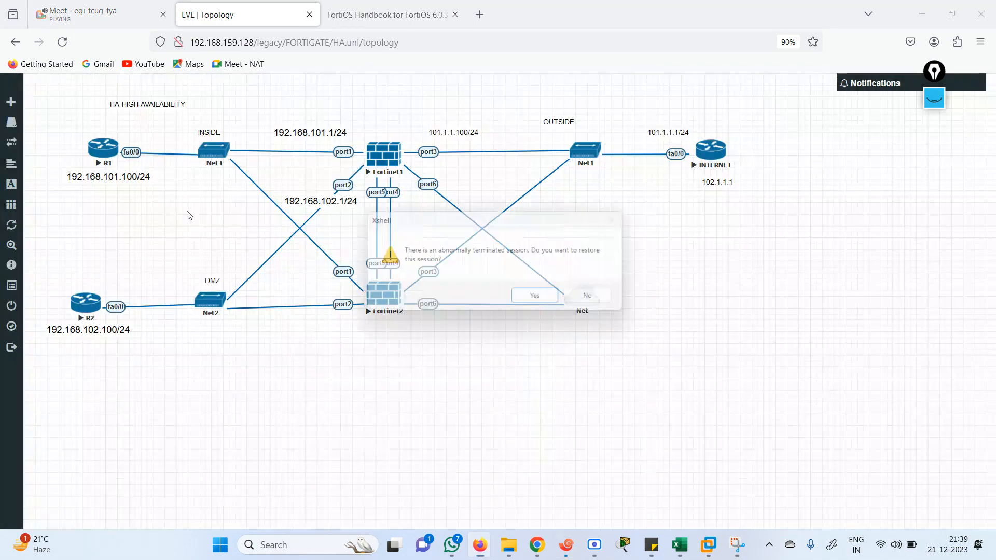
{"action": "left_click", "coordinate": [540, 305]}
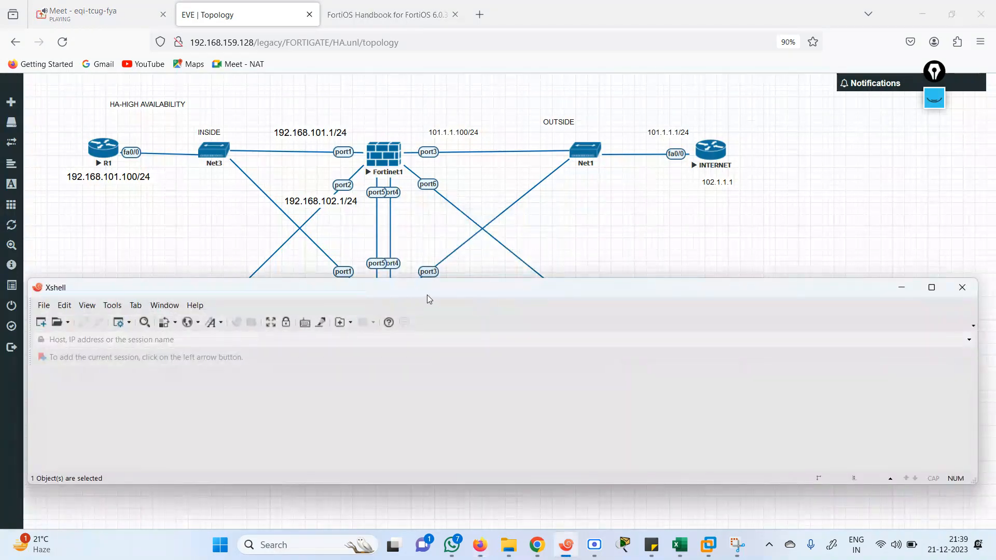
Reposition and narrow the Xshell window, close the empty window and dismiss the licence reminder
{"action": "left_click_drag", "start_coordinate": [431, 291], "coordinate": [409, 229]}
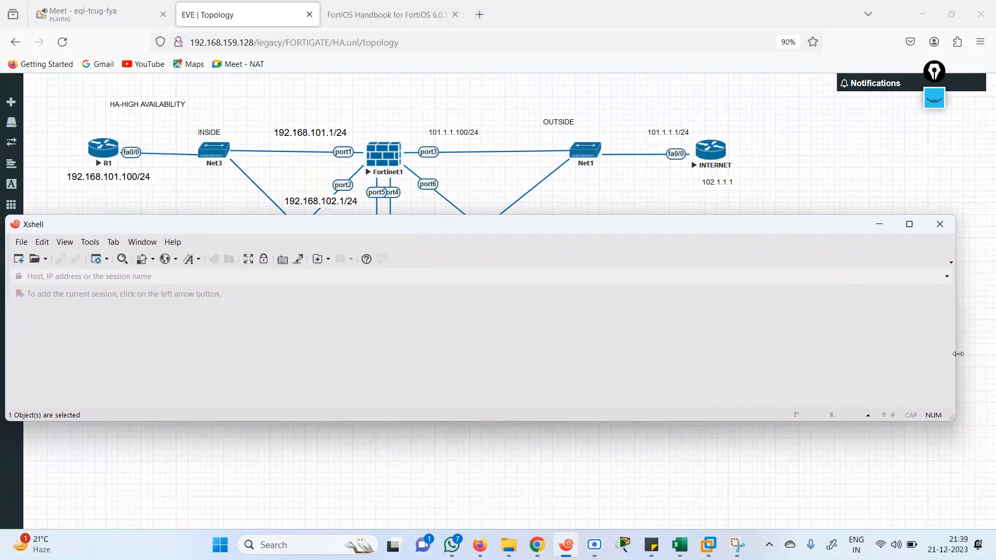
{"action": "left_click_drag", "start_coordinate": [959, 354], "coordinate": [779, 354]}
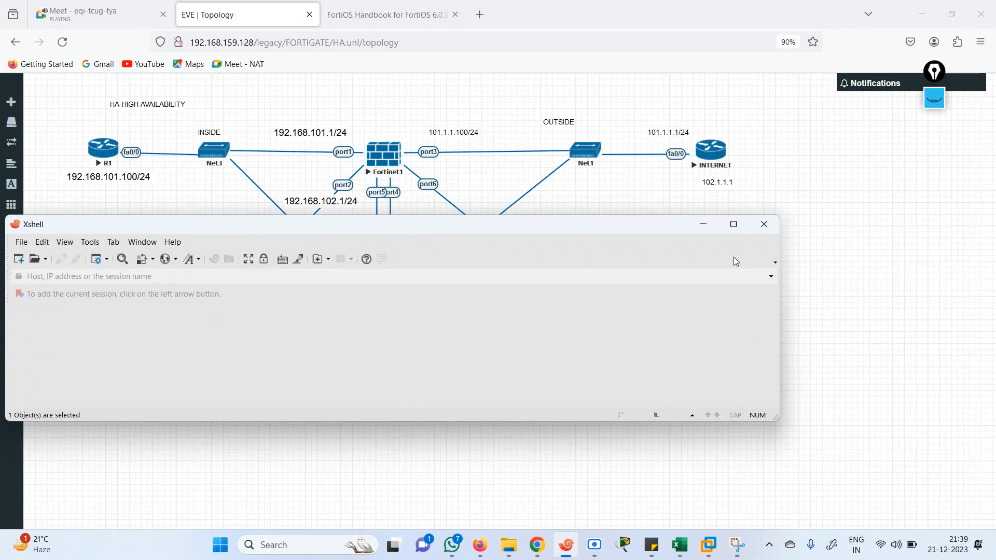
{"action": "left_click", "coordinate": [764, 224]}
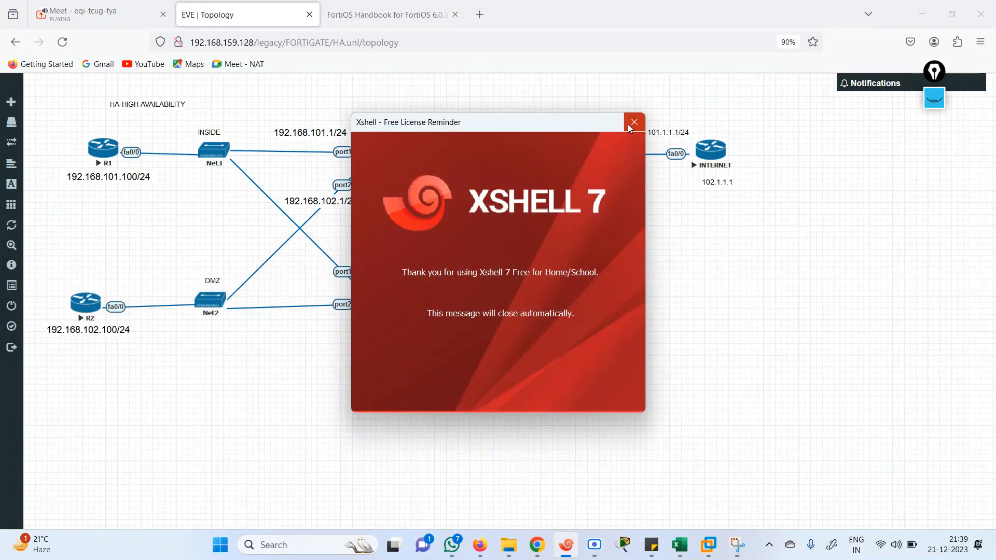
{"action": "left_click", "coordinate": [630, 127]}
Reopen R1's telnet console in Xshell and move its window to the right
{"action": "left_click", "coordinate": [103, 157]}
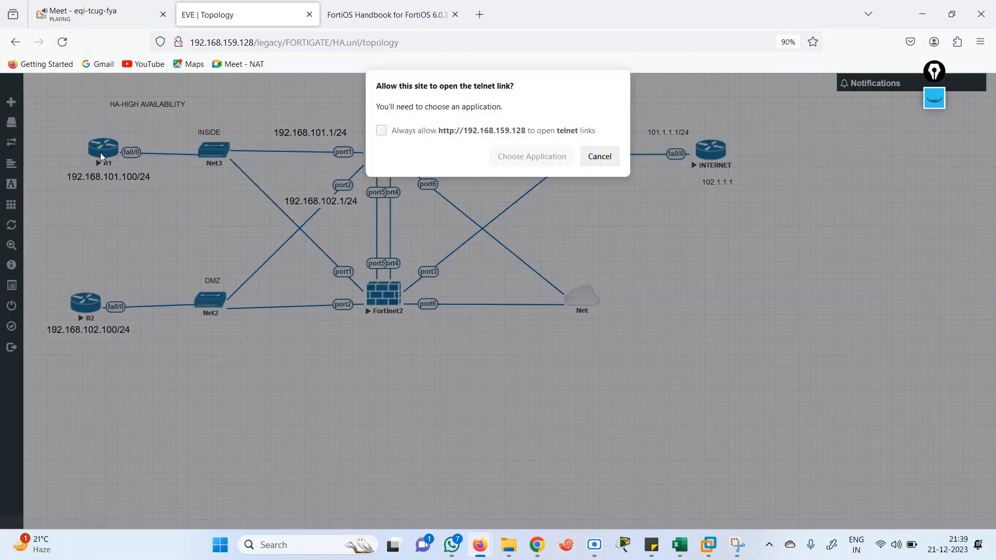
{"action": "left_click", "coordinate": [511, 154]}
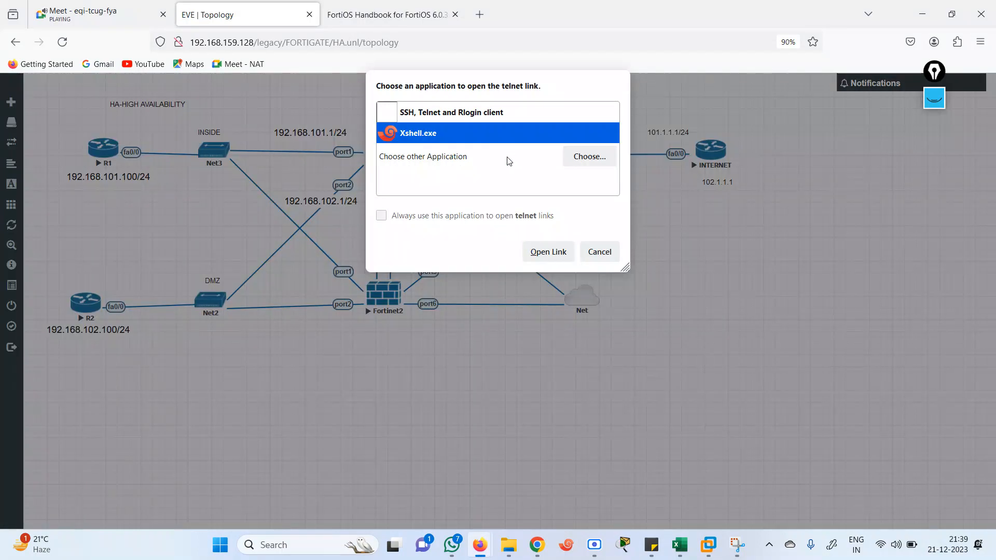
{"action": "left_click", "coordinate": [547, 252]}
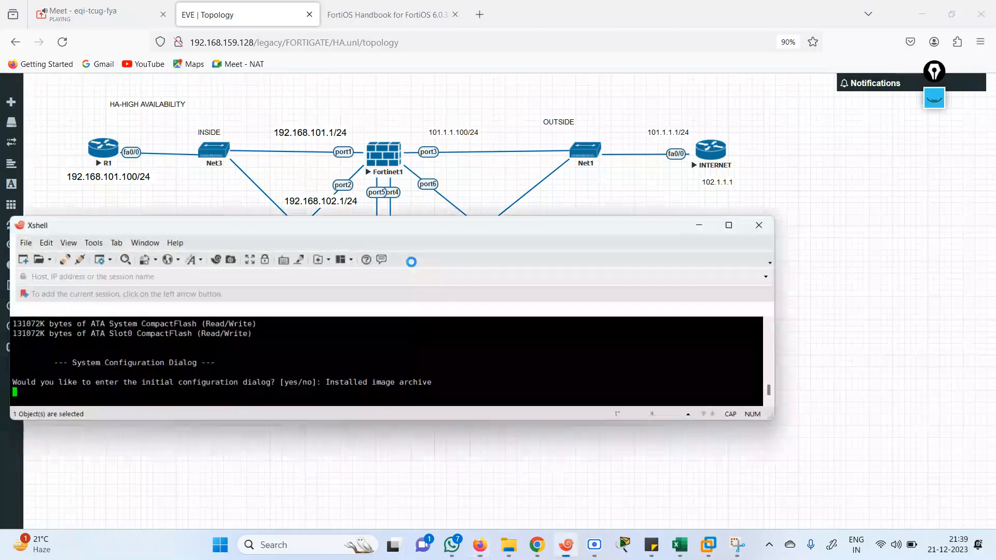
{"action": "left_click_drag", "start_coordinate": [310, 223], "coordinate": [511, 221]}
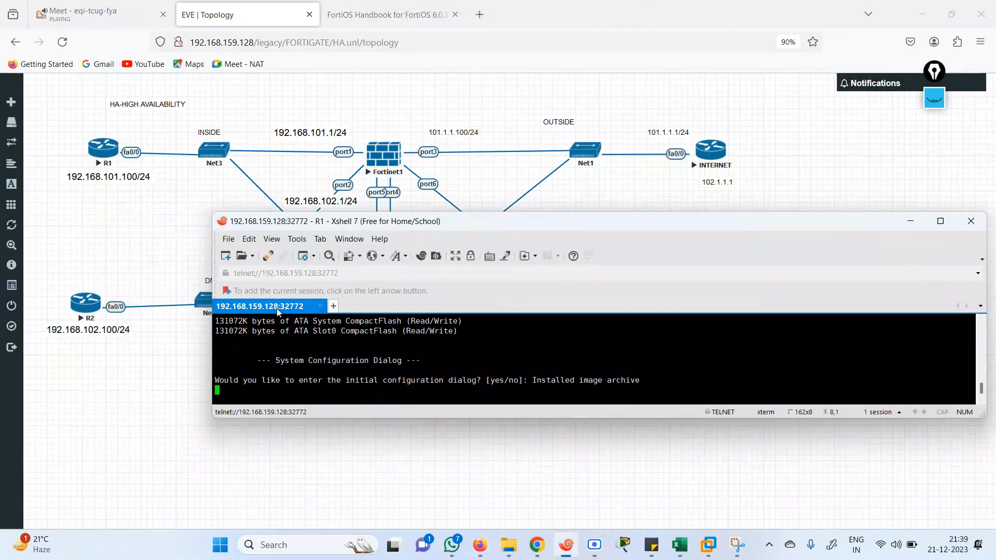
{"action": "right_click", "coordinate": [268, 307]}
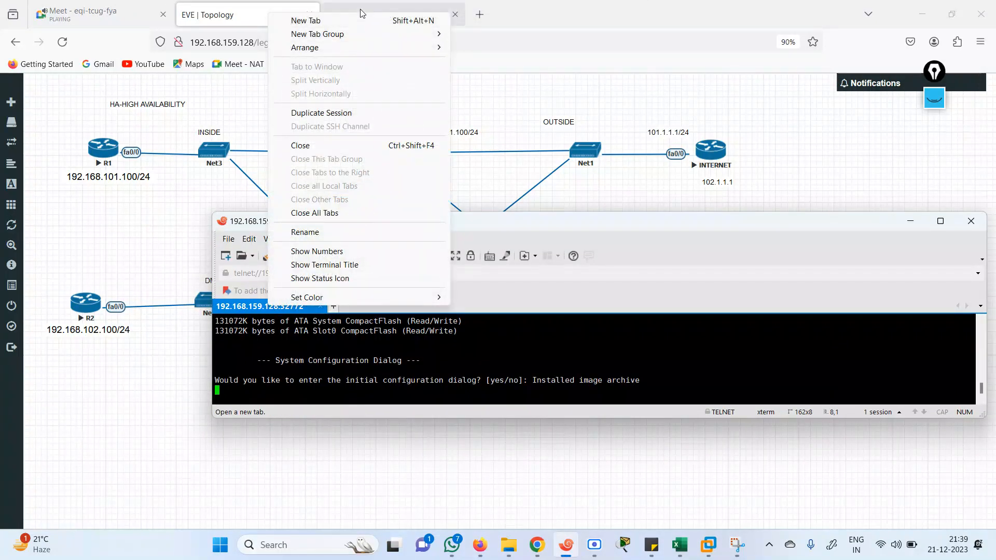
Page through the FortiOS 6.0.3 handbook's pages 594–600, then return to the EVE topology tab
{"action": "left_click", "coordinate": [374, 9]}
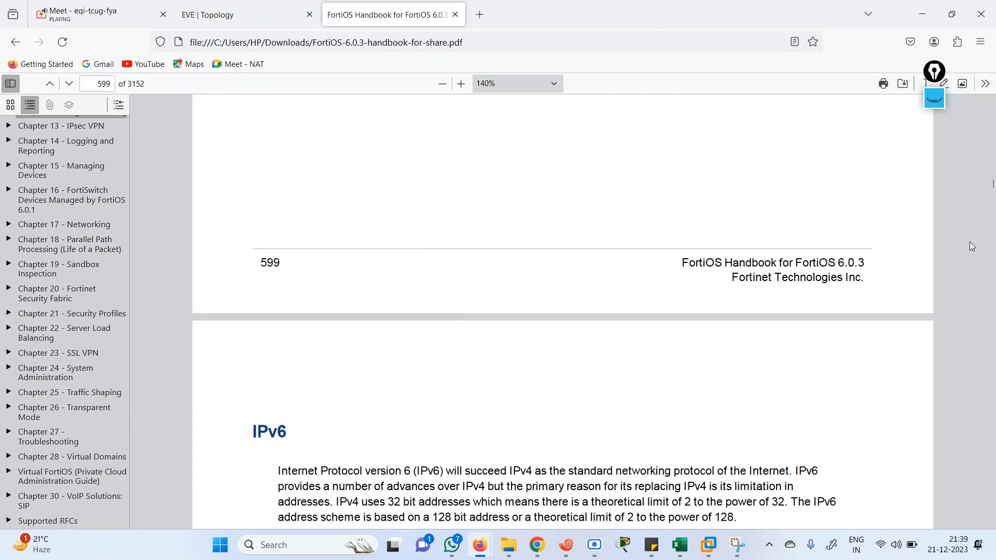
{"action": "scroll", "coordinate": [981, 254], "scroll_direction": "down", "scroll_amount": 10}
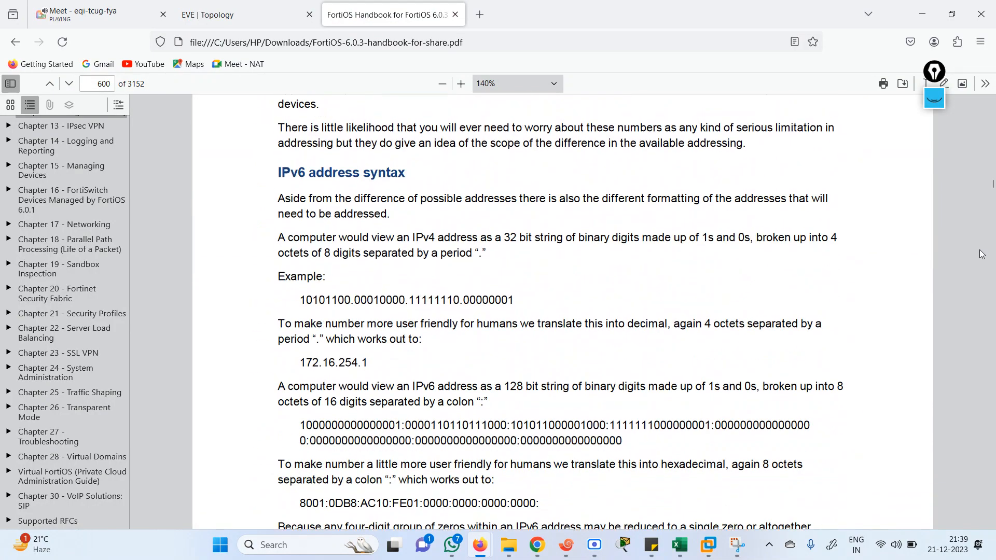
{"action": "scroll", "coordinate": [981, 254], "scroll_direction": "up", "scroll_amount": 18}
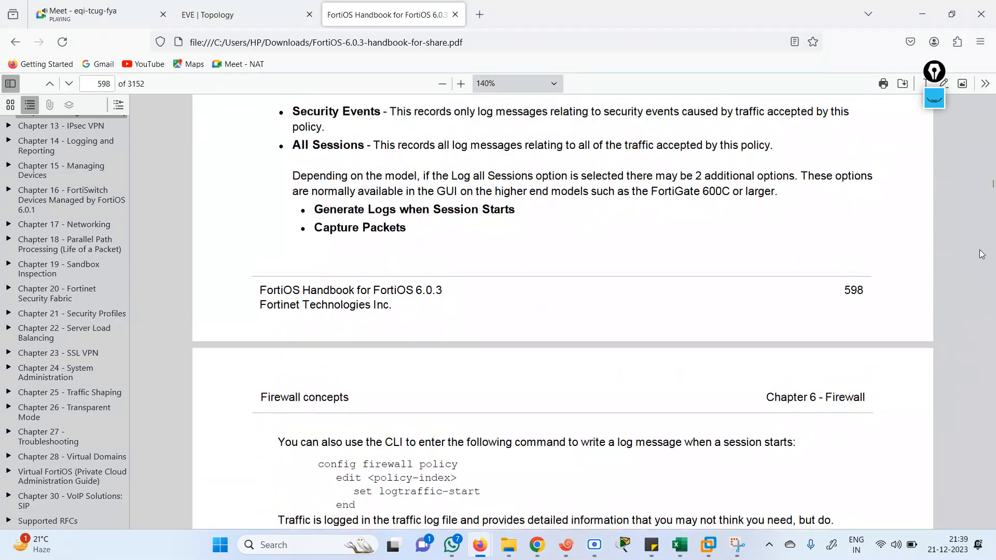
{"action": "scroll", "coordinate": [982, 254], "scroll_direction": "down", "scroll_amount": 2}
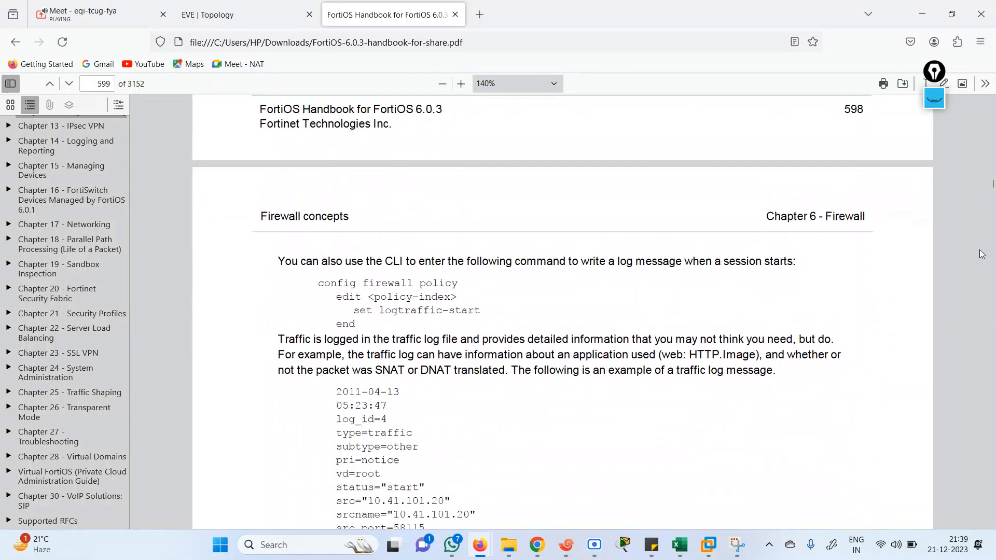
{"action": "scroll", "coordinate": [981, 254], "scroll_direction": "up", "scroll_amount": 15}
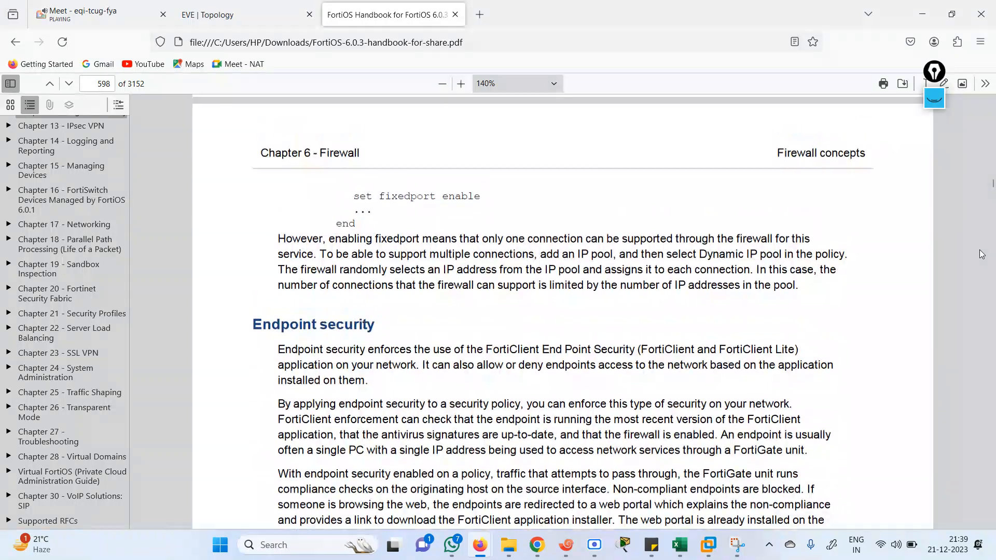
{"action": "scroll", "coordinate": [981, 254], "scroll_direction": "up", "scroll_amount": 12}
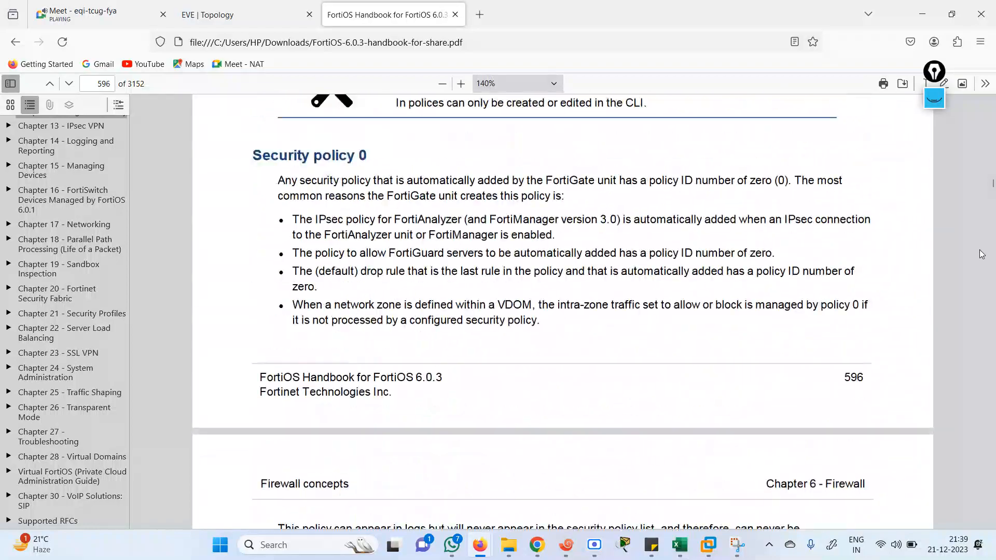
{"action": "scroll", "coordinate": [981, 254], "scroll_direction": "up", "scroll_amount": 12}
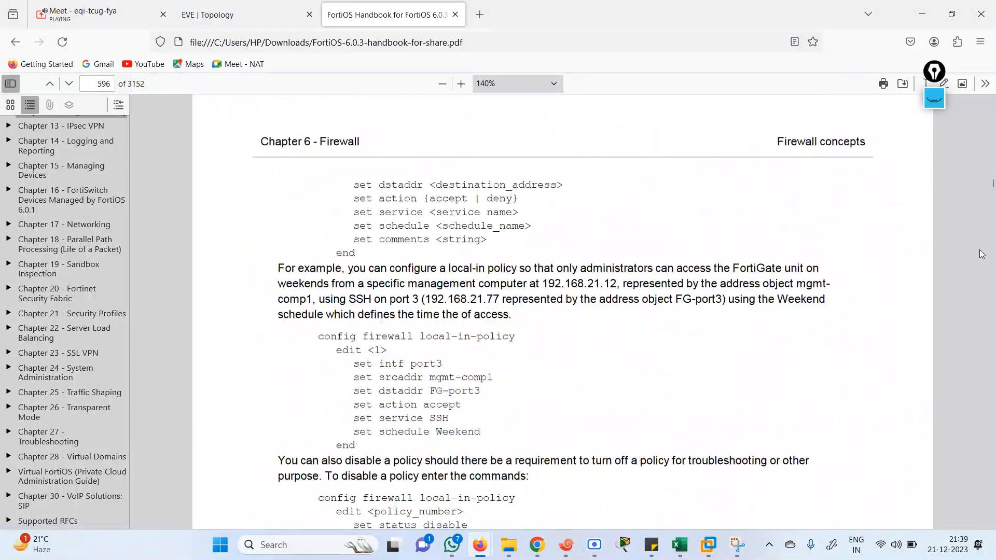
{"action": "scroll", "coordinate": [981, 254], "scroll_direction": "up", "scroll_amount": 12}
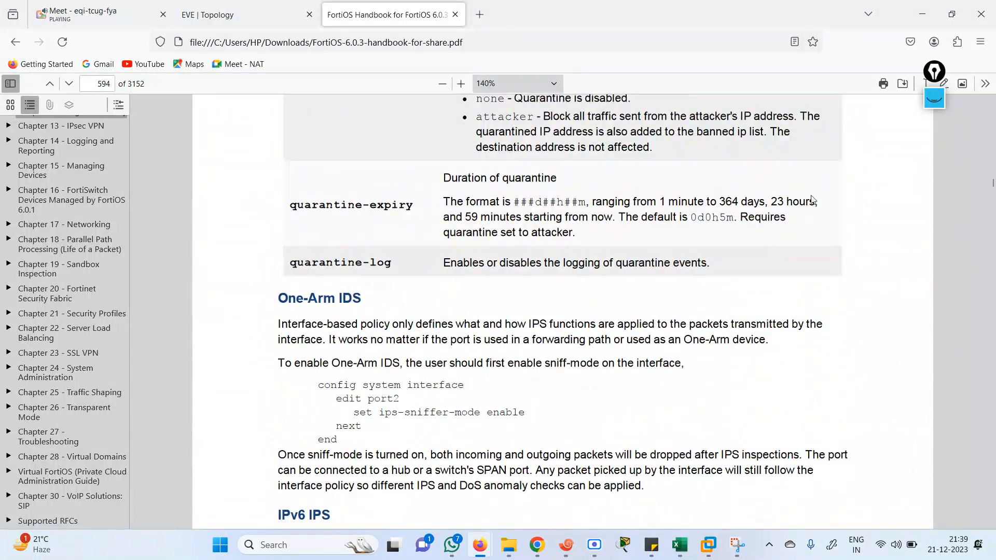
{"action": "left_click", "coordinate": [225, 12]}
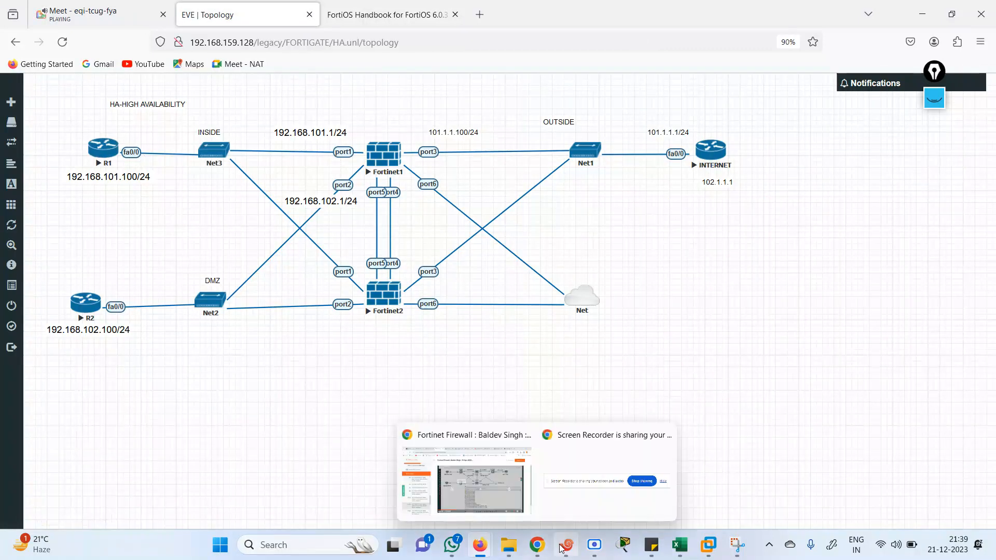
Name R1's session tab 'R1' and decline the router's initial configuration dialog with N
{"action": "left_click", "coordinate": [467, 488]}
{"action": "right_click", "coordinate": [252, 310]}
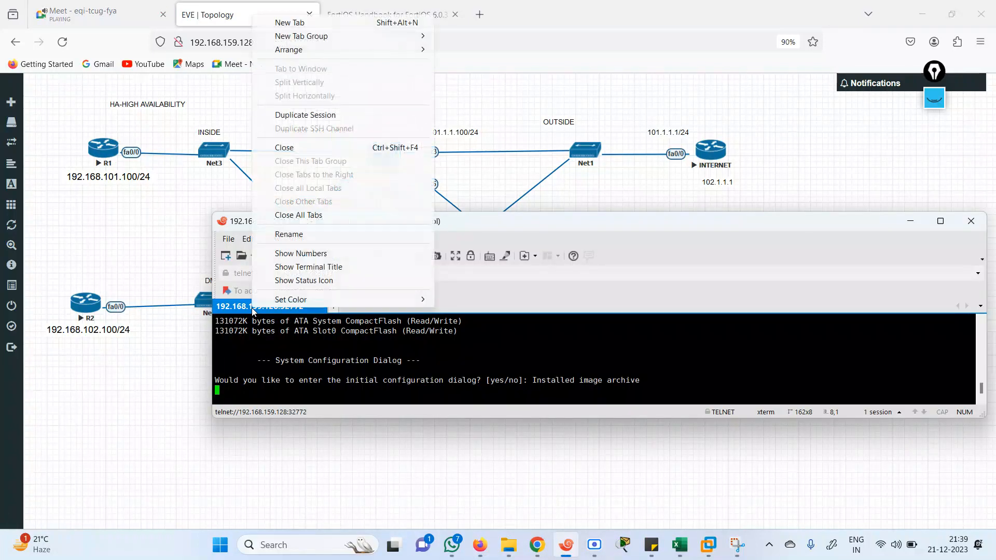
{"action": "left_click", "coordinate": [301, 236]}
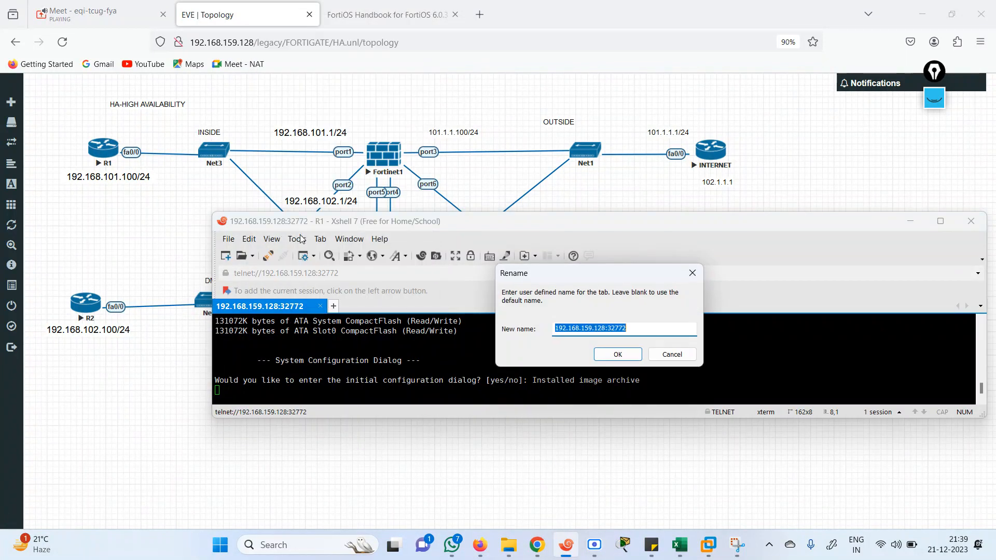
{"action": "type", "text": "R1"}
{"action": "key", "text": "Return"}
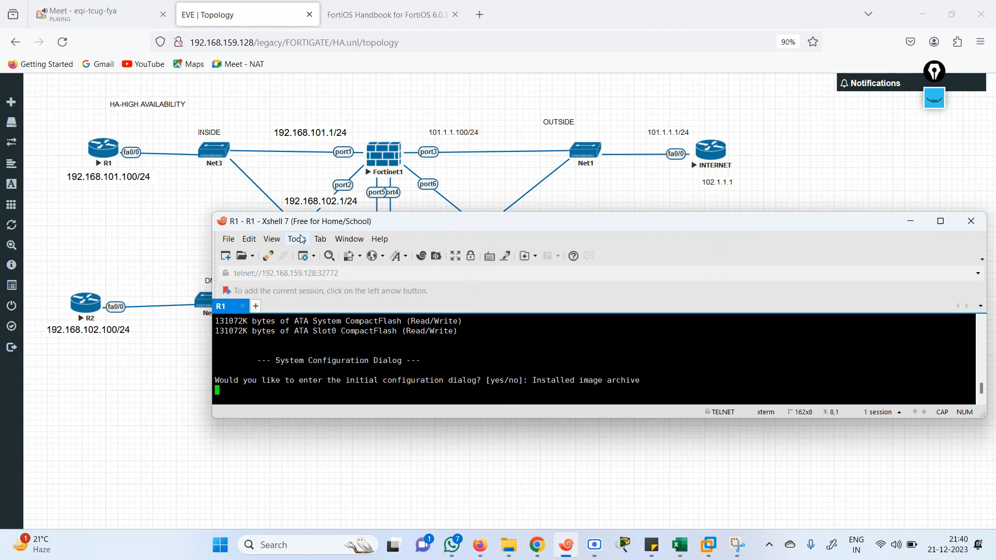
{"action": "key", "text": "Return"}
{"action": "type", "text": "N"}
{"action": "key", "text": "Return"}
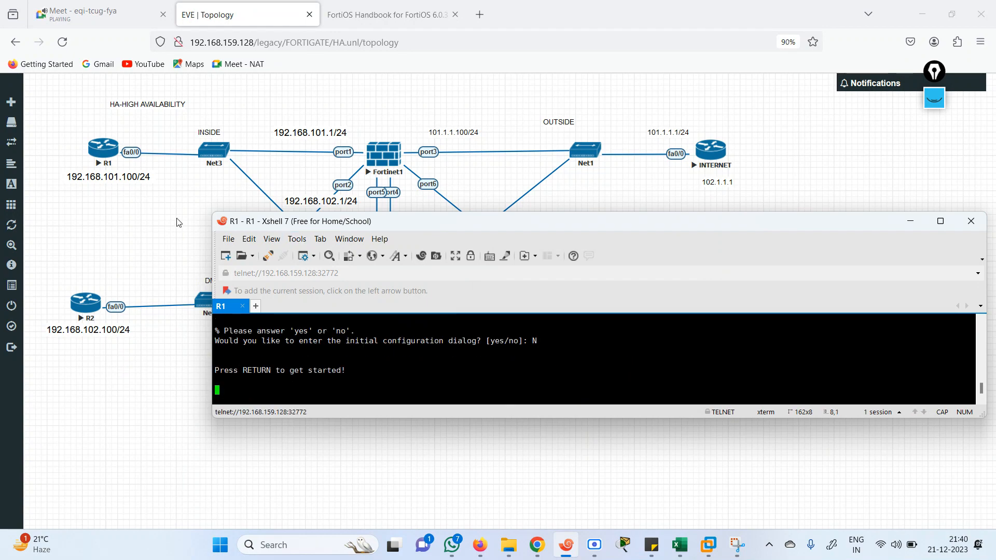
Open router R2's telnet console in Xshell and name its tab 'R2'
{"action": "left_click", "coordinate": [98, 307]}
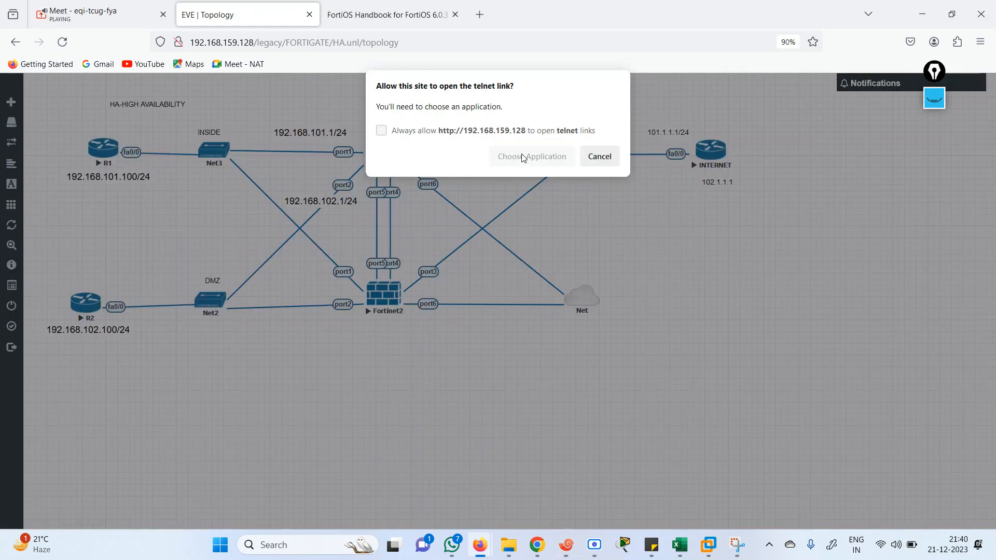
{"action": "left_click", "coordinate": [523, 157]}
{"action": "left_click", "coordinate": [547, 252]}
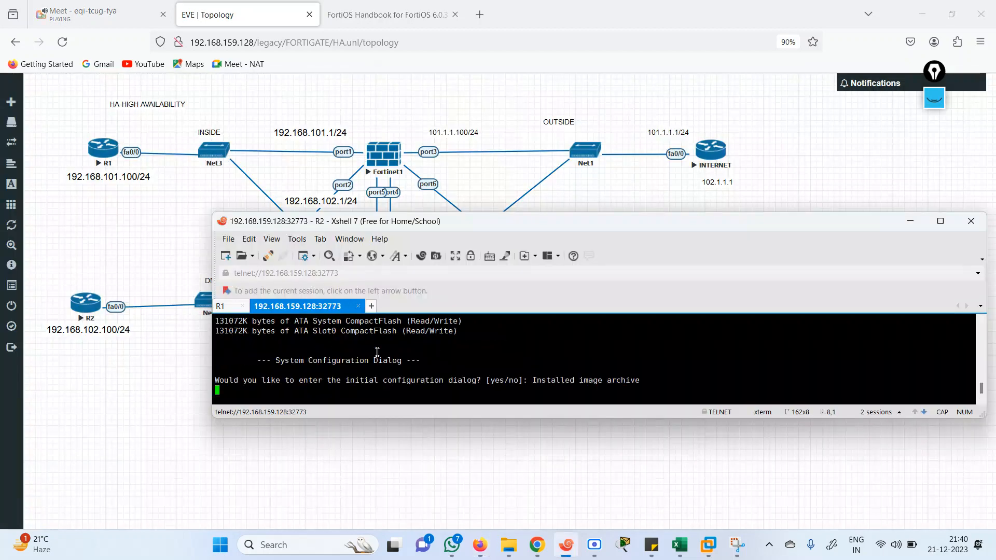
{"action": "right_click", "coordinate": [304, 307]}
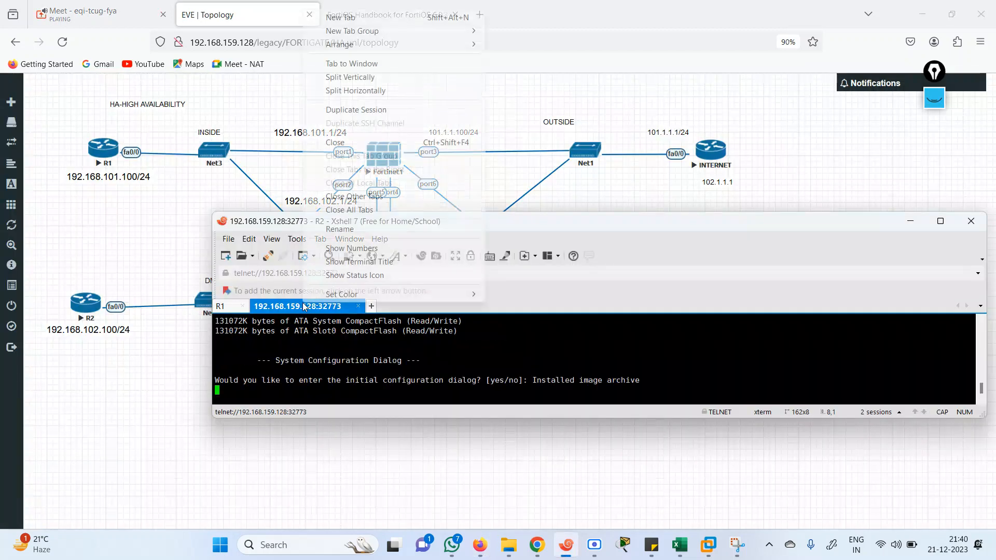
{"action": "left_click", "coordinate": [361, 237]}
{"action": "type", "text": "R2"}
{"action": "key", "text": "Return"}
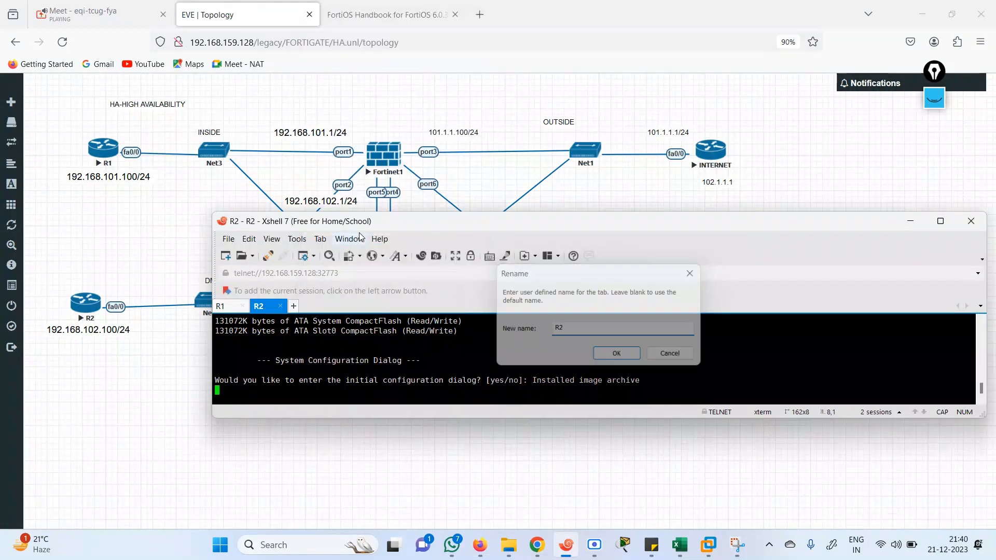
Open the INTERNET router's telnet console in Xshell and name its tab 'ISP'
{"action": "left_click", "coordinate": [355, 425]}
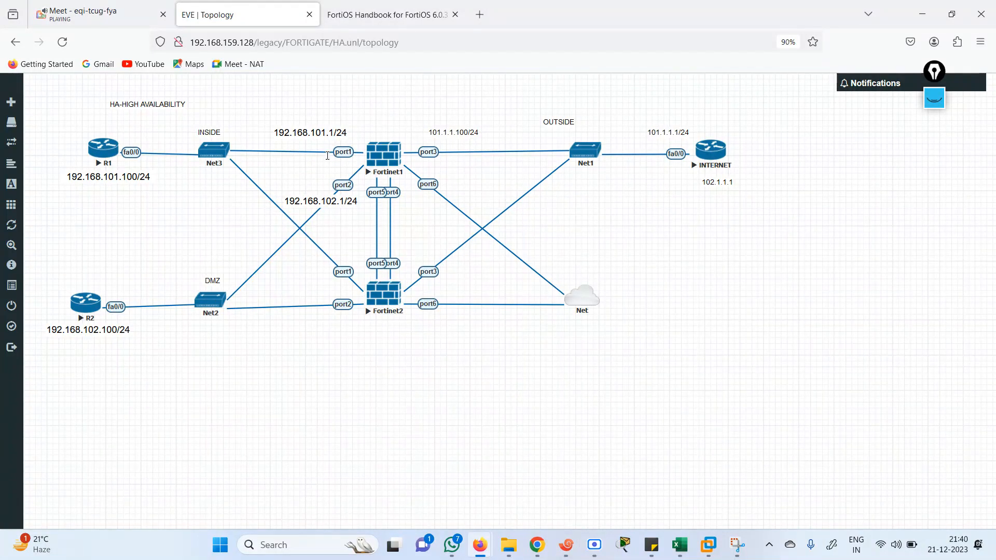
{"action": "left_click", "coordinate": [379, 164]}
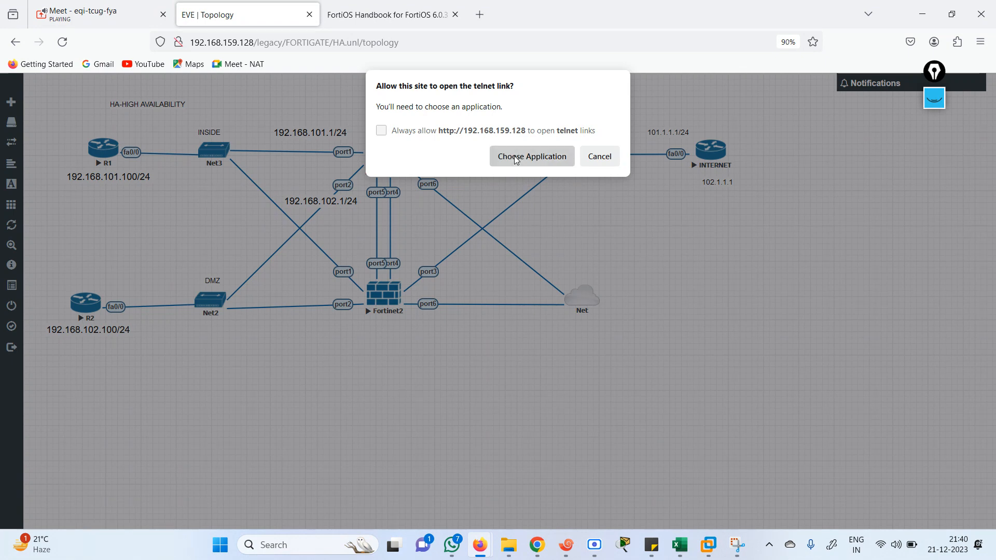
{"action": "left_click", "coordinate": [532, 156]}
{"action": "left_click", "coordinate": [548, 250]}
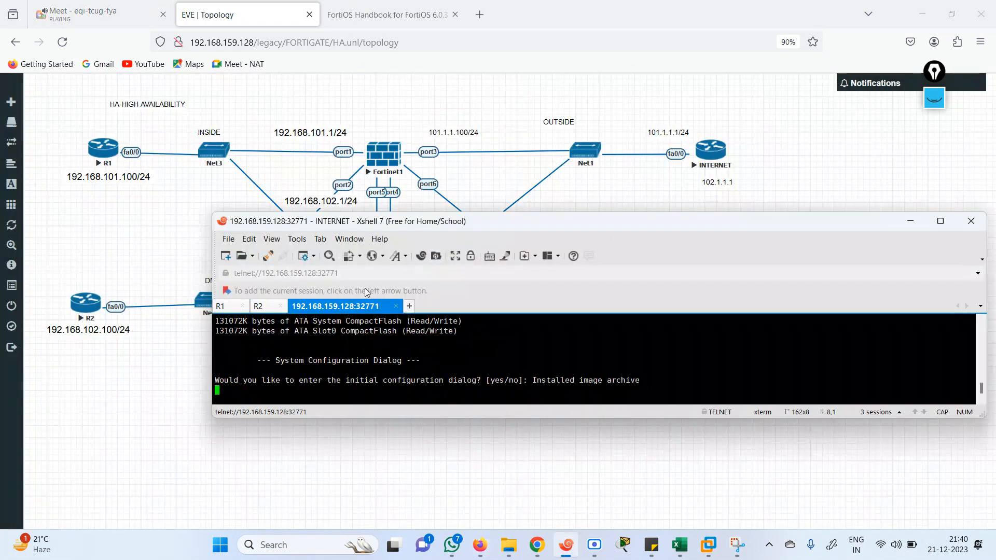
{"action": "right_click", "coordinate": [349, 307]}
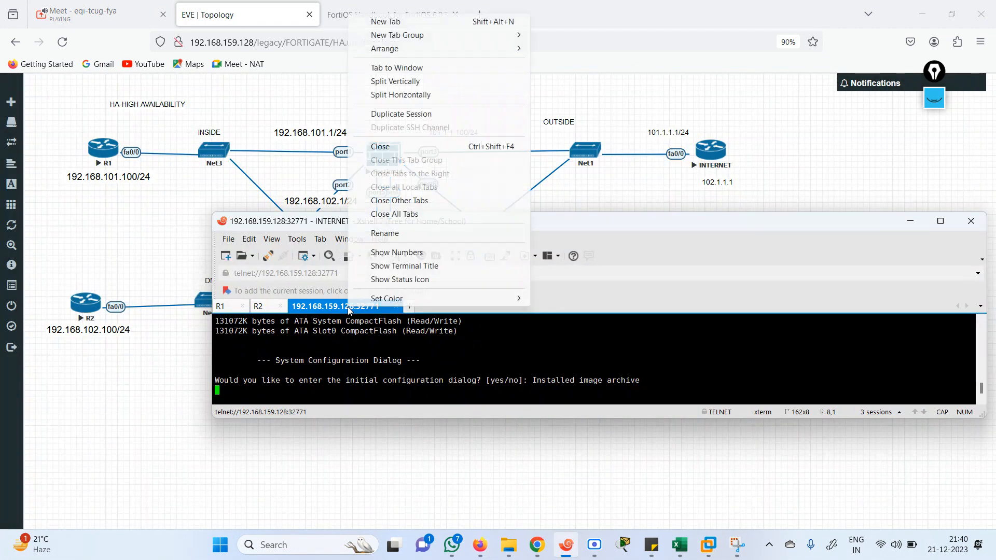
{"action": "left_click", "coordinate": [396, 234]}
{"action": "type", "text": "ISP"}
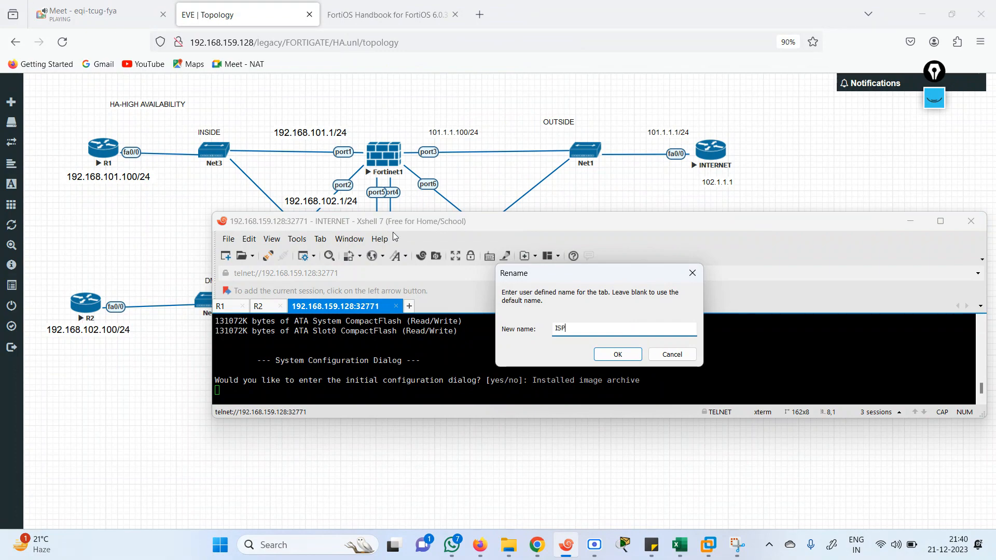
{"action": "key", "text": "Return"}
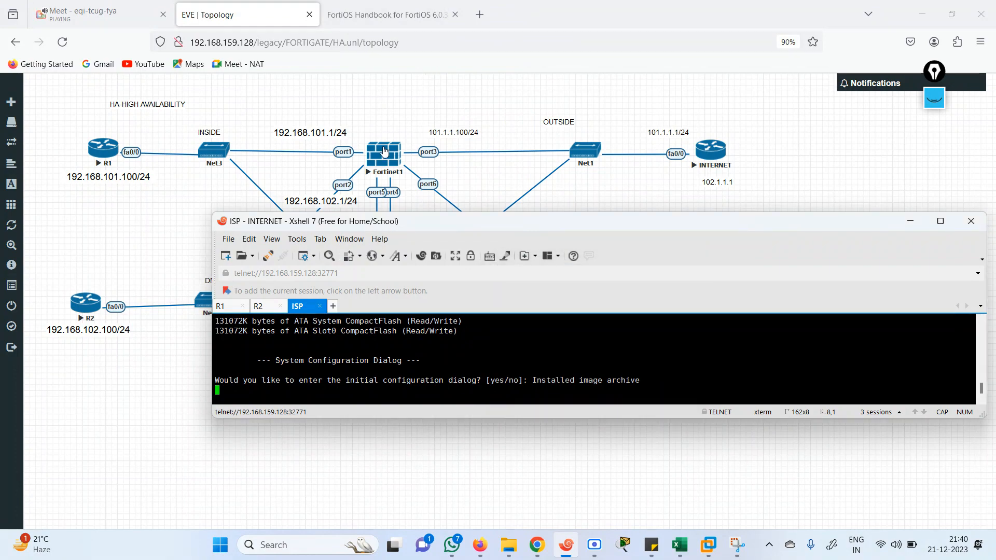
Open Fortinet1's console in Xshell, name its tab 'FG1' and wake the login prompt
{"action": "left_click", "coordinate": [383, 154]}
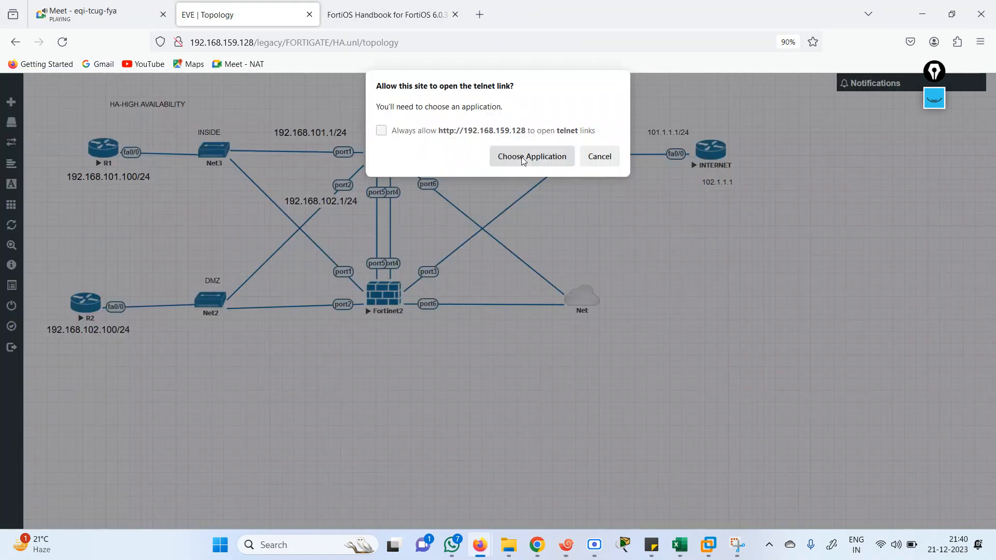
{"action": "left_click", "coordinate": [523, 157]}
{"action": "left_click", "coordinate": [545, 254]}
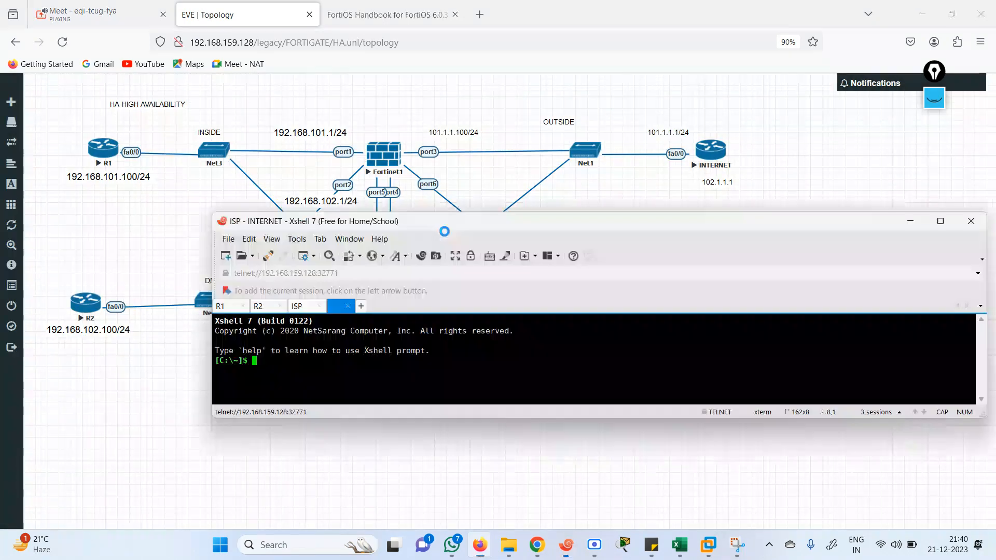
{"action": "right_click", "coordinate": [384, 308]}
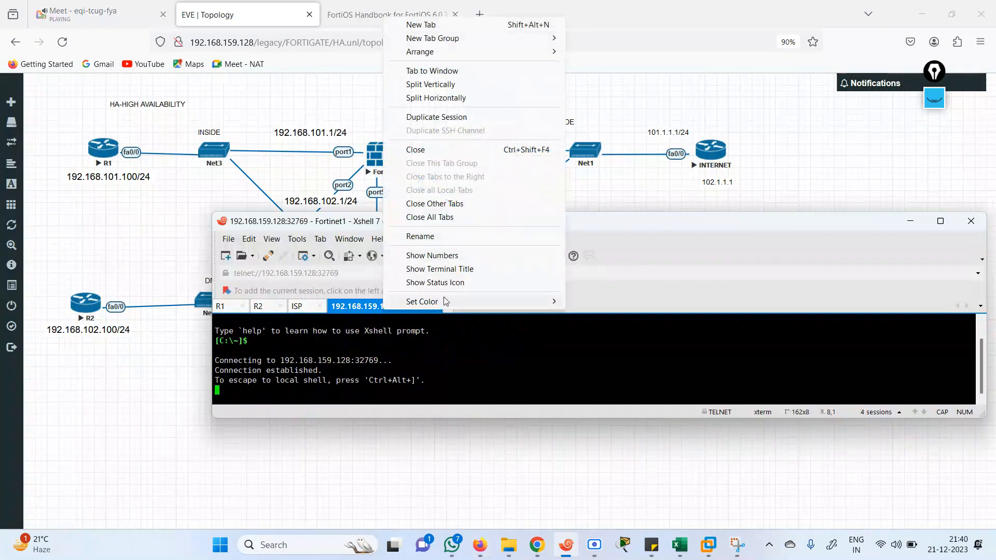
{"action": "left_click", "coordinate": [436, 240]}
{"action": "type", "text": "FG1"}
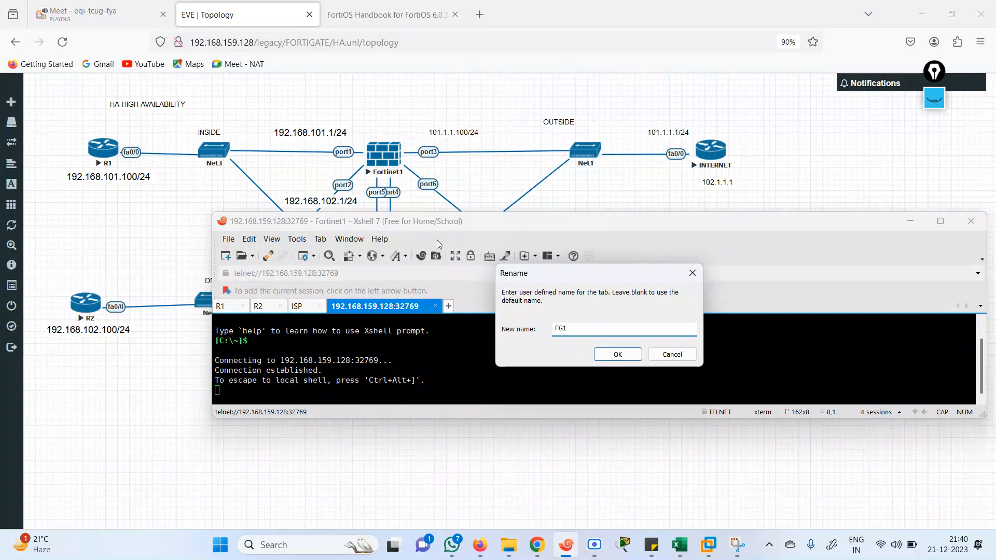
{"action": "key", "text": "Return"}
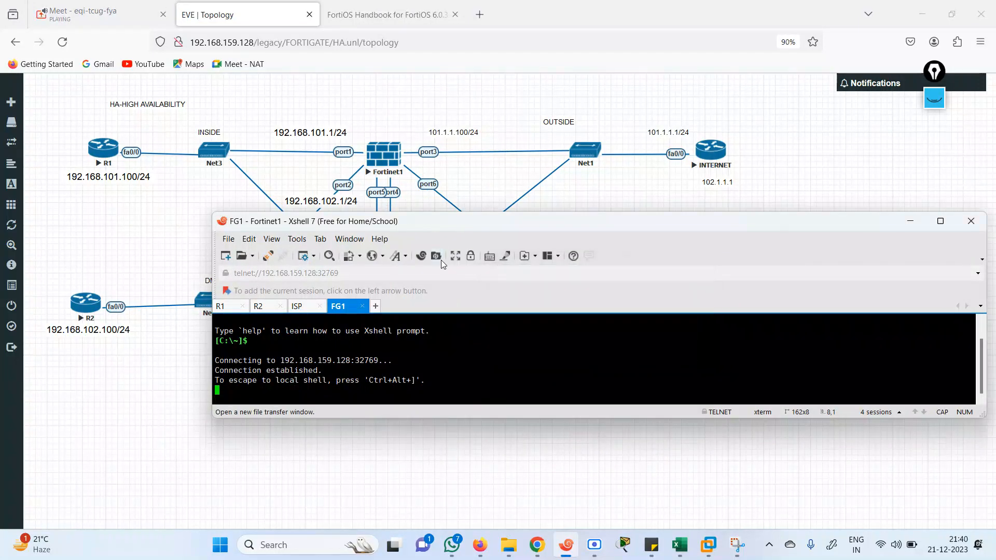
{"action": "key", "text": "Return"}
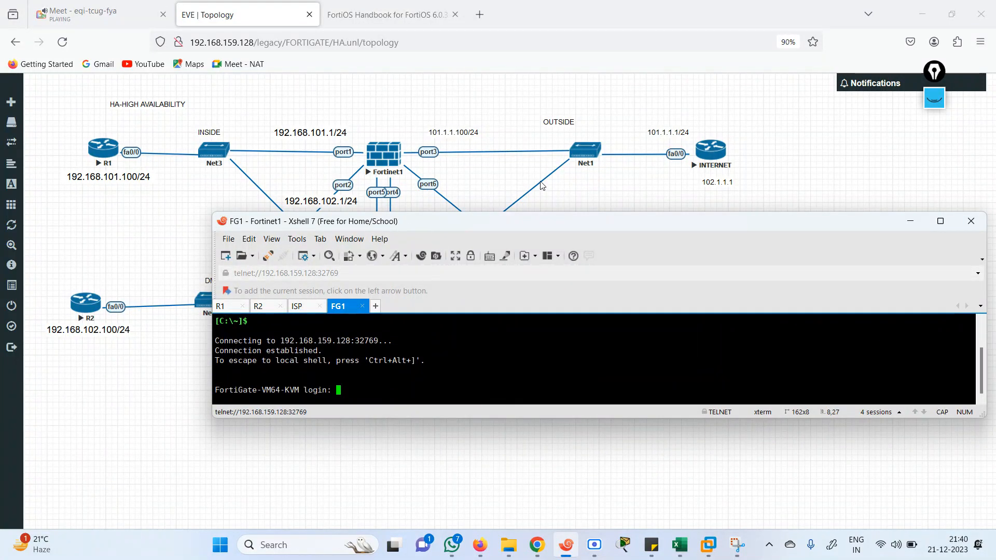
Open Fortinet2's console in Xshell, name its tab 'FG2' and move the terminal lower
{"action": "left_click", "coordinate": [500, 99]}
{"action": "left_click", "coordinate": [384, 308]}
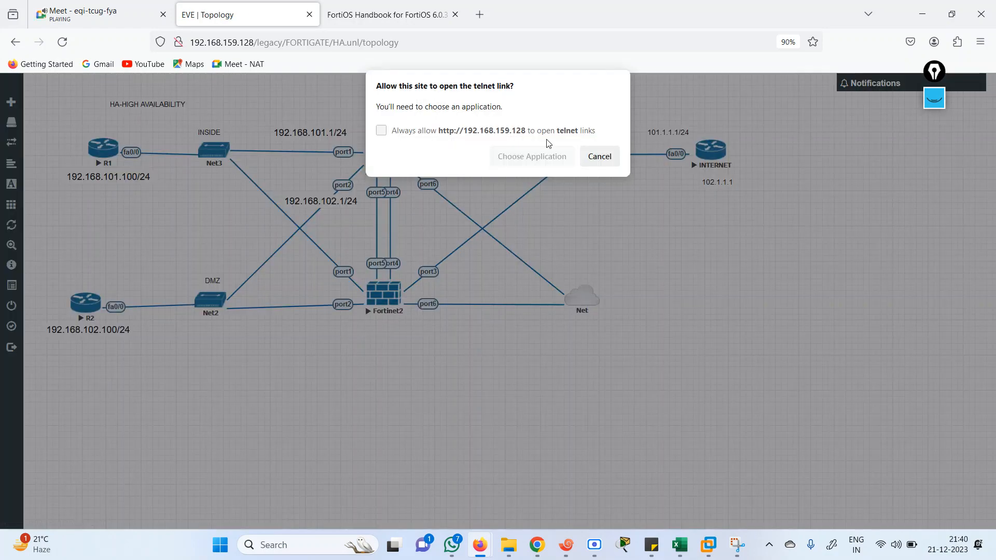
{"action": "left_click", "coordinate": [539, 155]}
{"action": "left_click", "coordinate": [547, 252]}
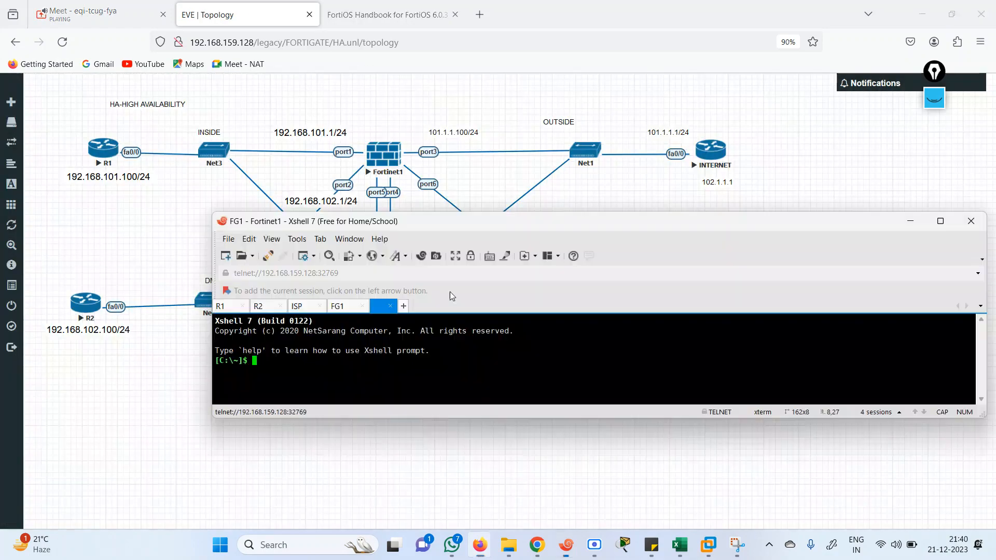
{"action": "right_click", "coordinate": [432, 310]}
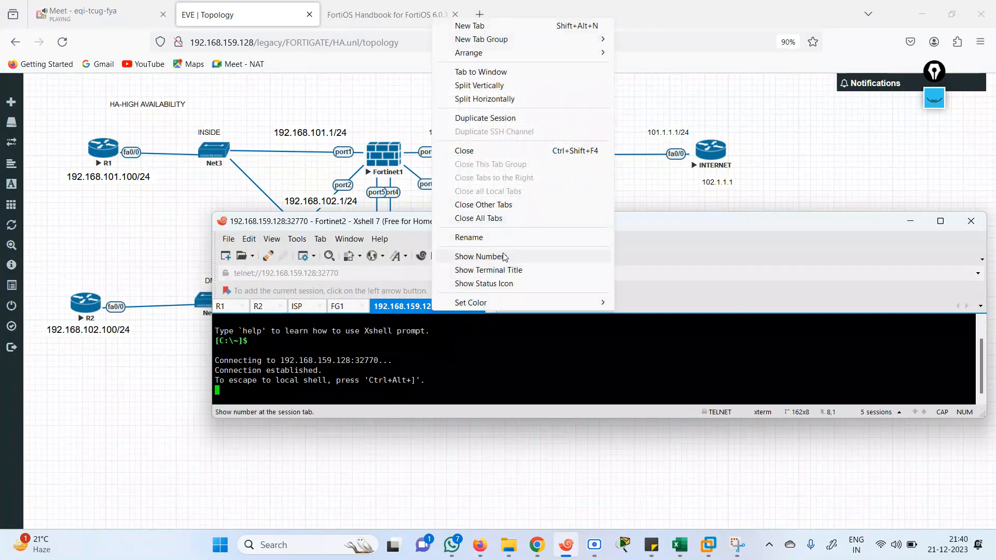
{"action": "left_click", "coordinate": [474, 240]}
{"action": "type", "text": "G"}
{"action": "key", "text": "BackSpace"}
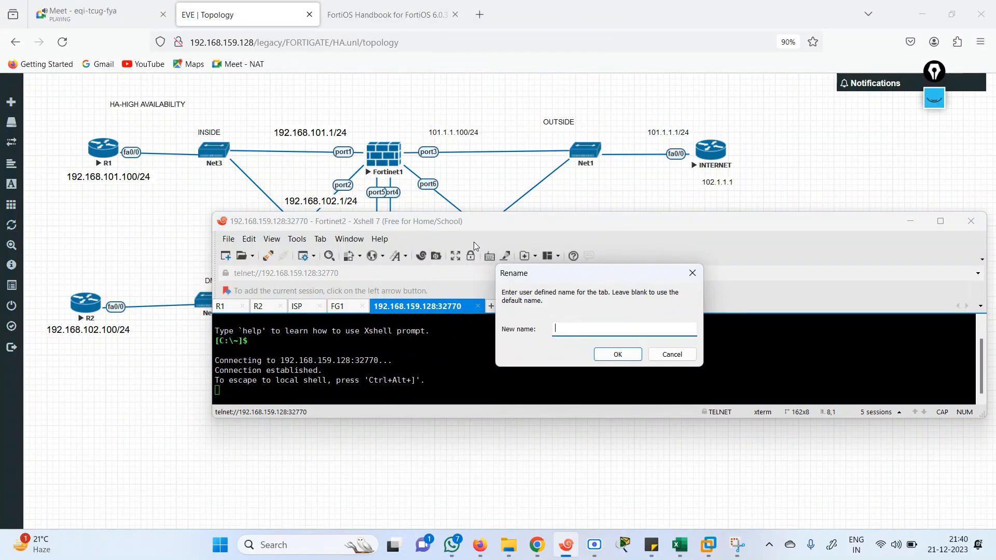
{"action": "type", "text": "FG2"}
{"action": "key", "text": "Return"}
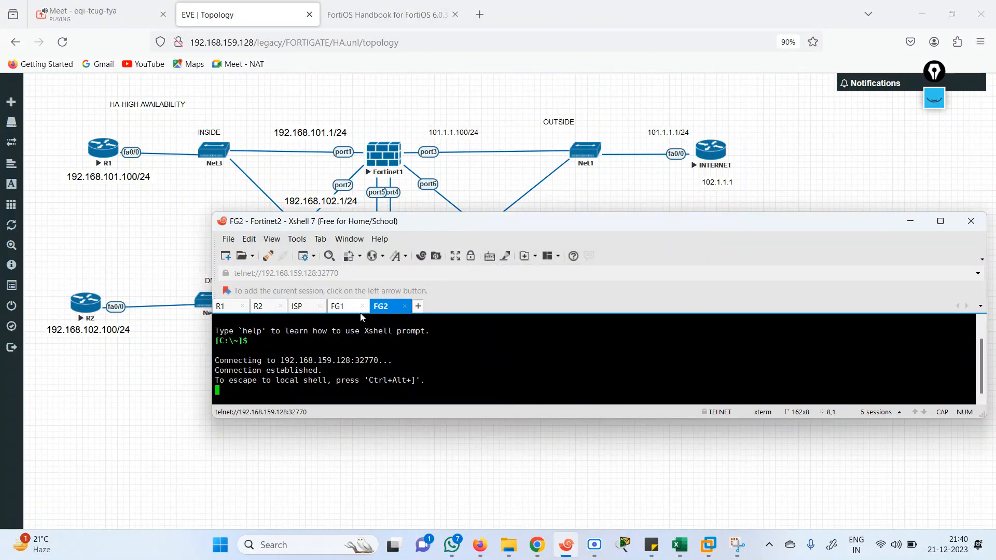
{"action": "left_click_drag", "start_coordinate": [497, 224], "coordinate": [507, 318]}
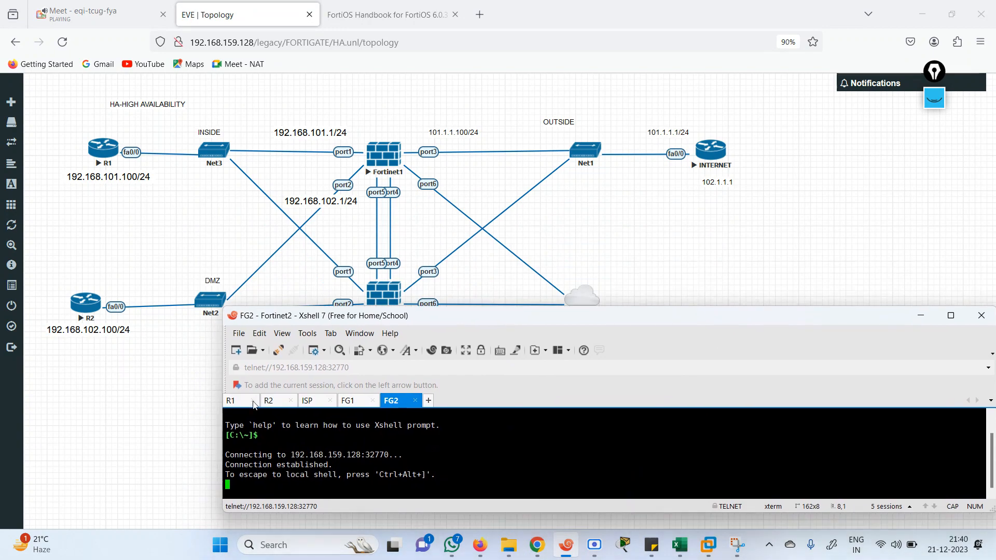
On R1, enter privileged and global configuration mode and select interface fastEthernet 0/0
{"action": "left_click", "coordinate": [242, 401]}
{"action": "key", "text": "Return"}
{"action": "key", "text": "Return"}
{"action": "key", "text": "Return"}
{"action": "key", "text": "Return"}
{"action": "key", "text": "Return"}
{"action": "key", "text": "Return"}
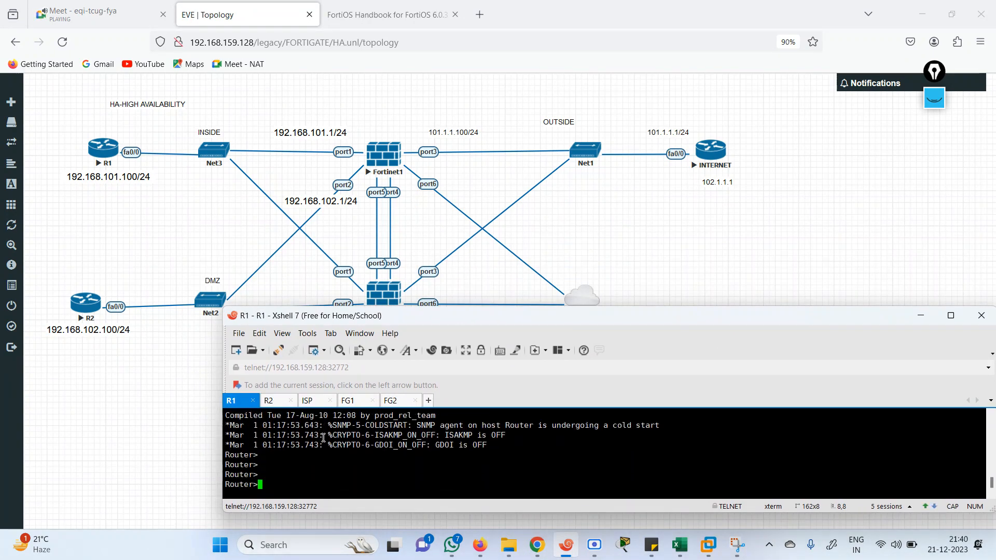
{"action": "type", "text": "en"}
{"action": "key", "text": "Return"}
{"action": "type", "text": "conf "}
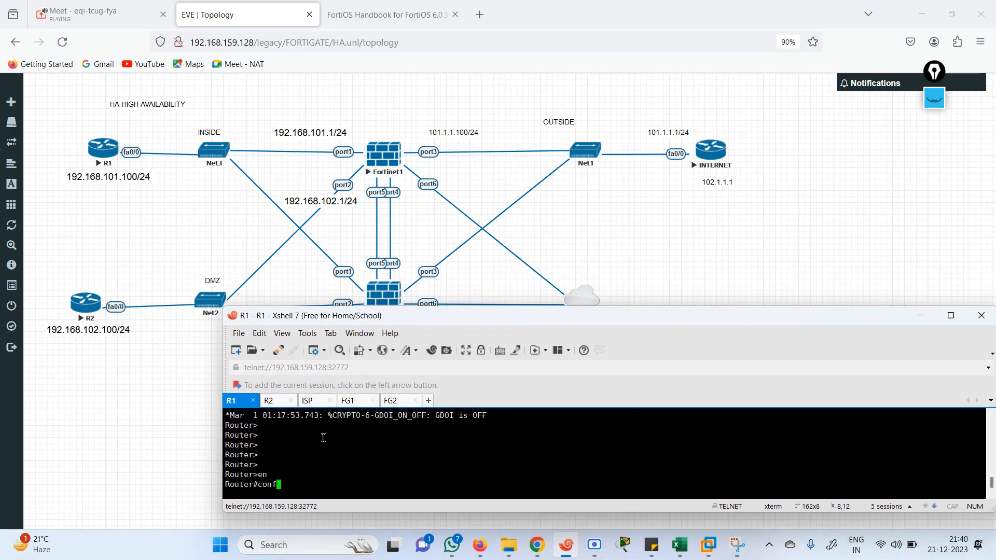
{"action": "type", "text": "t"}
{"action": "key", "text": "BackSpace"}
{"action": "type", "text": "ter"}
{"action": "key", "text": "Return"}
{"action": "type", "text": "in"}
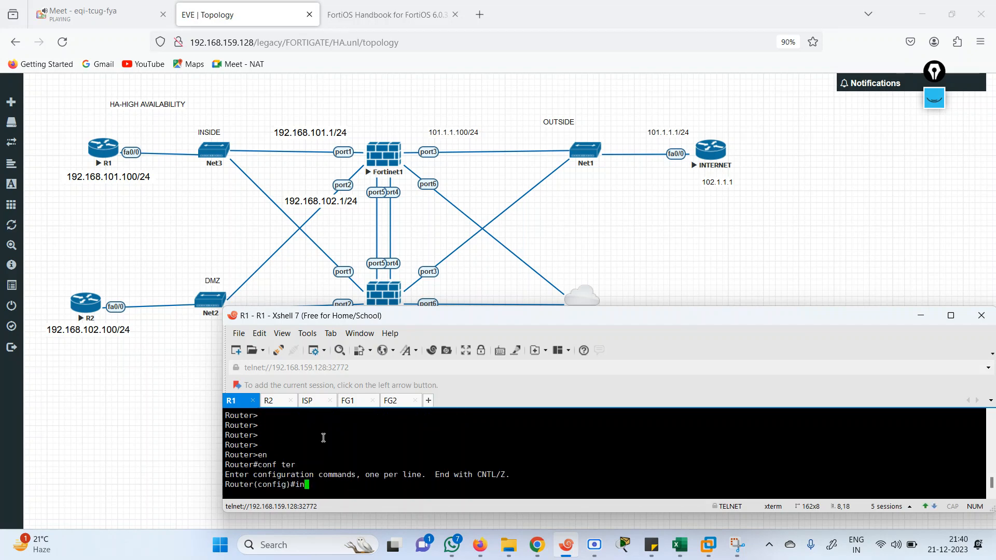
{"action": "key", "text": "Tab"}
{"action": "type", "text": "fas"}
{"action": "key", "text": "Tab"}
{"action": "type", "text": "0/0"}
{"action": "key", "text": "Return"}
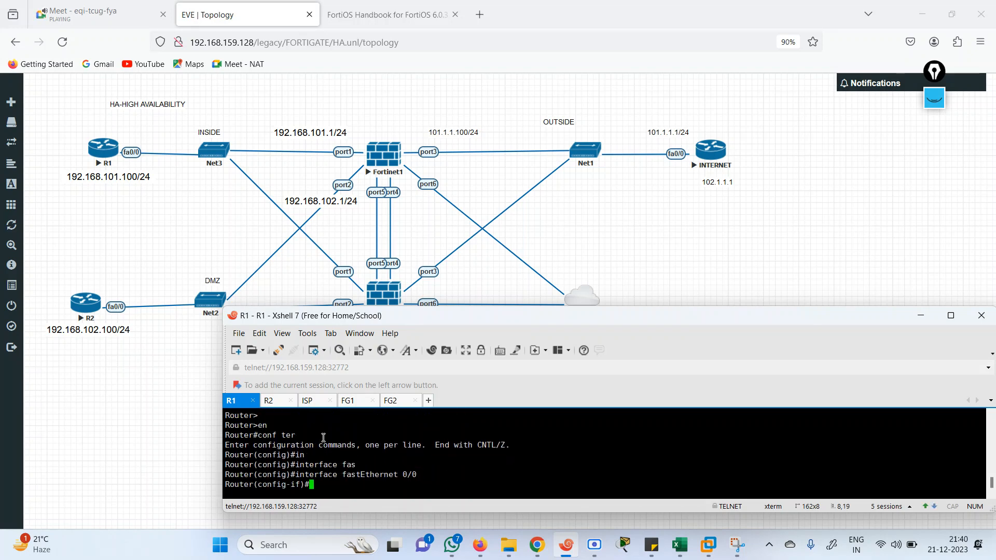
Give fa0/0 address 192.168.101.100 255.255.255.0, bring it up with no shutdown, and exit
{"action": "type", "text": "ip add 192.168.101.100/24"}
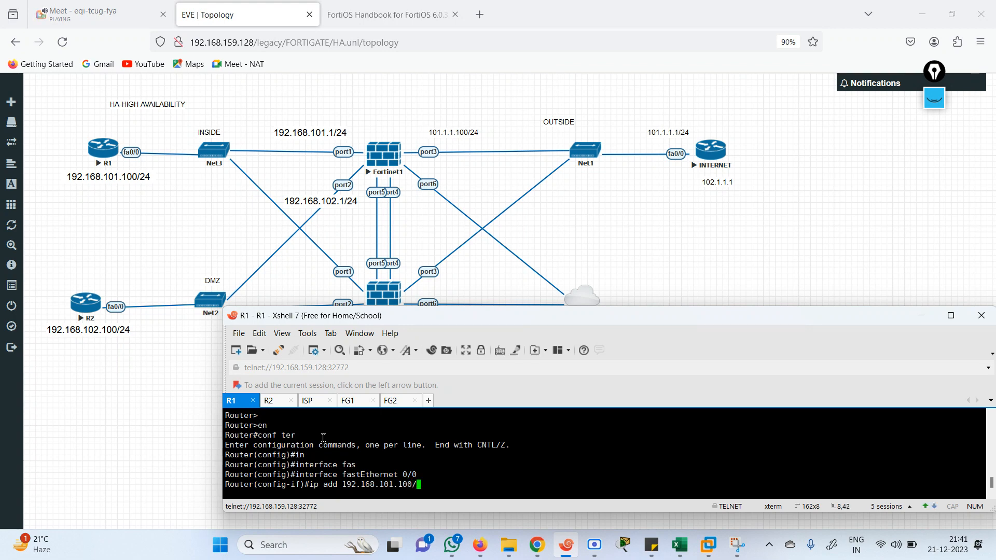
{"action": "key", "text": "Return"}
{"action": "key", "text": "Up"}
{"action": "key", "text": "BackSpace"}
{"action": "key", "text": "BackSpace"}
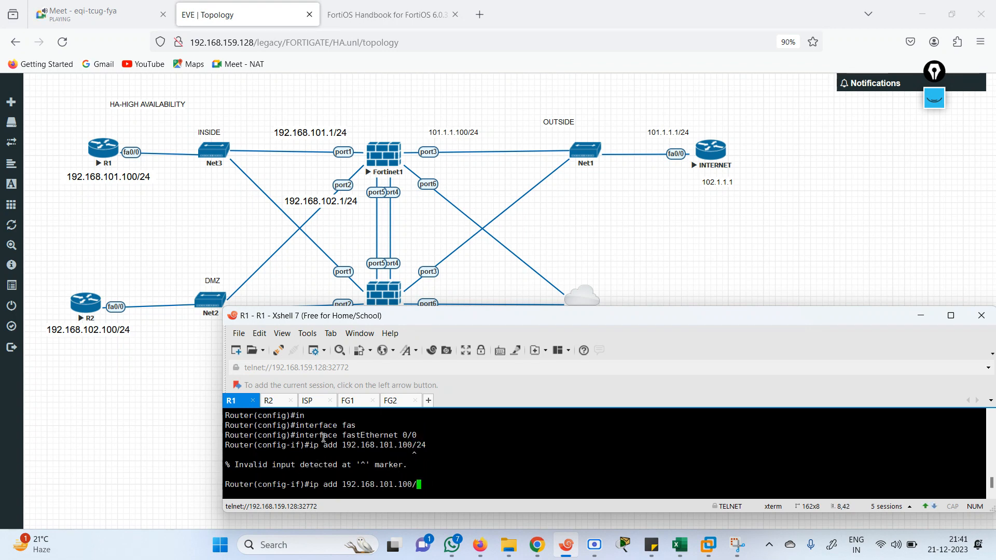
{"action": "type", "text": "255.255.255."}
{"action": "type", "text": "0"}
{"action": "key", "text": "Return"}
{"action": "type", "text": "no sh"}
{"action": "key", "text": "Return"}
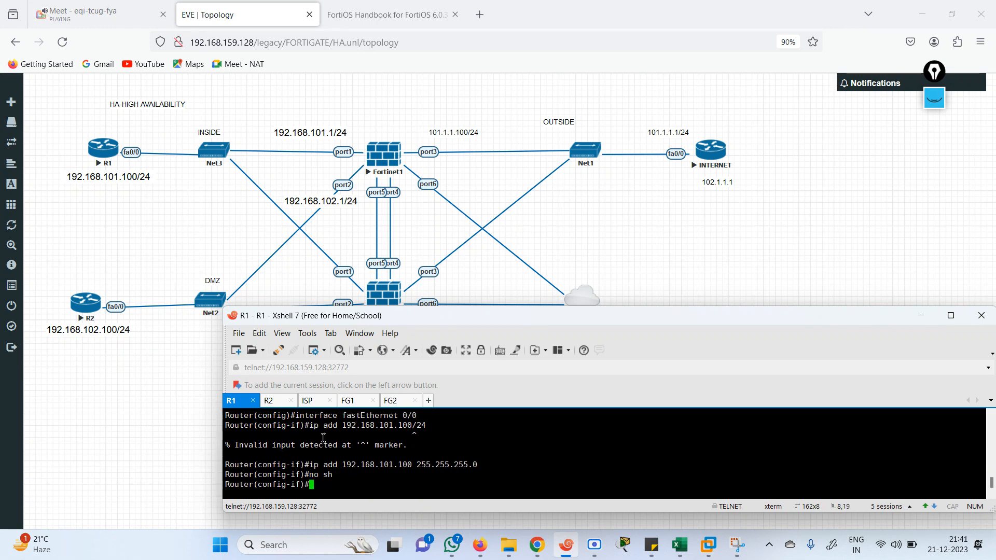
{"action": "key", "text": "Return"}
{"action": "type", "text": "exit"}
{"action": "key", "text": "Return"}
Add the default route 0.0.0.0 0.0.0.0 via 192.168.101.1 on R1
{"action": "type", "text": "ip rou"}
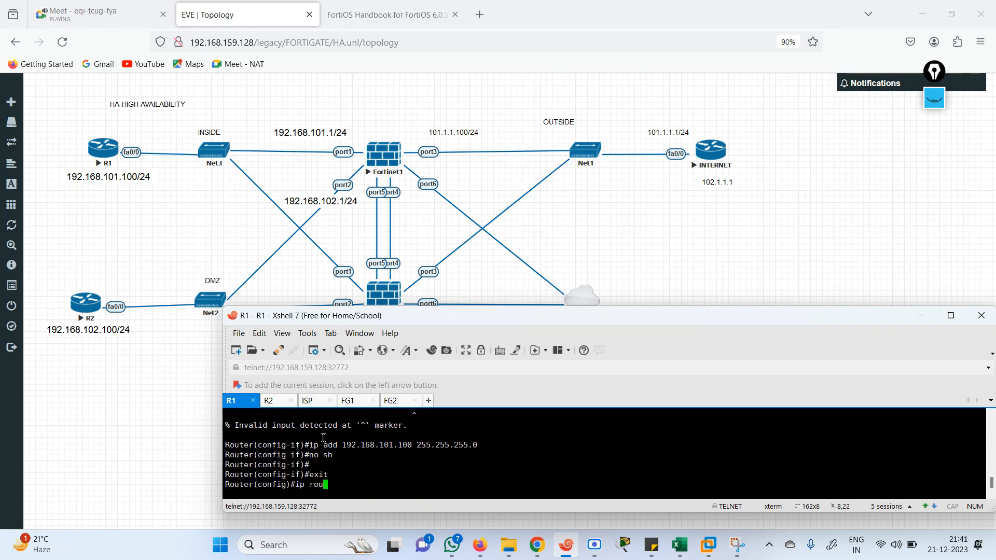
{"action": "key", "text": "Tab"}
{"action": "key", "text": "Tab"}
{"action": "type", "text": "9"}
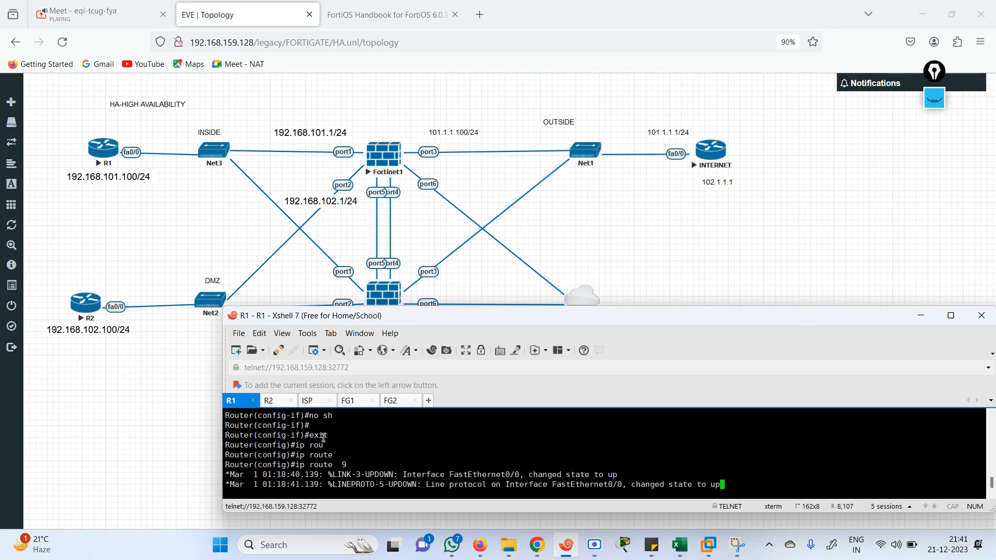
{"action": "key", "text": "BackSpace"}
{"action": "type", "text": "0"}
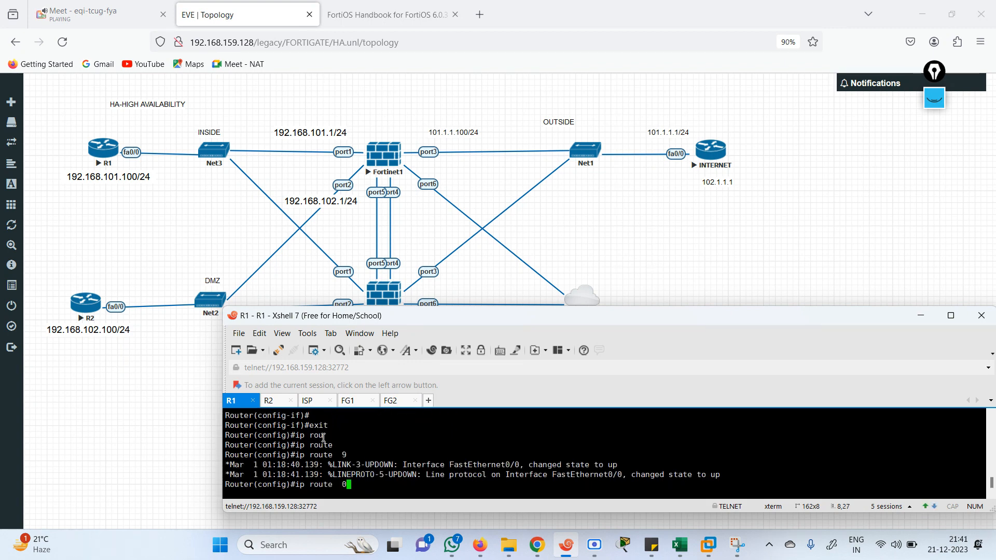
{"action": "type", "text": ".0.0.0 0.0.0.0 192.168.101."}
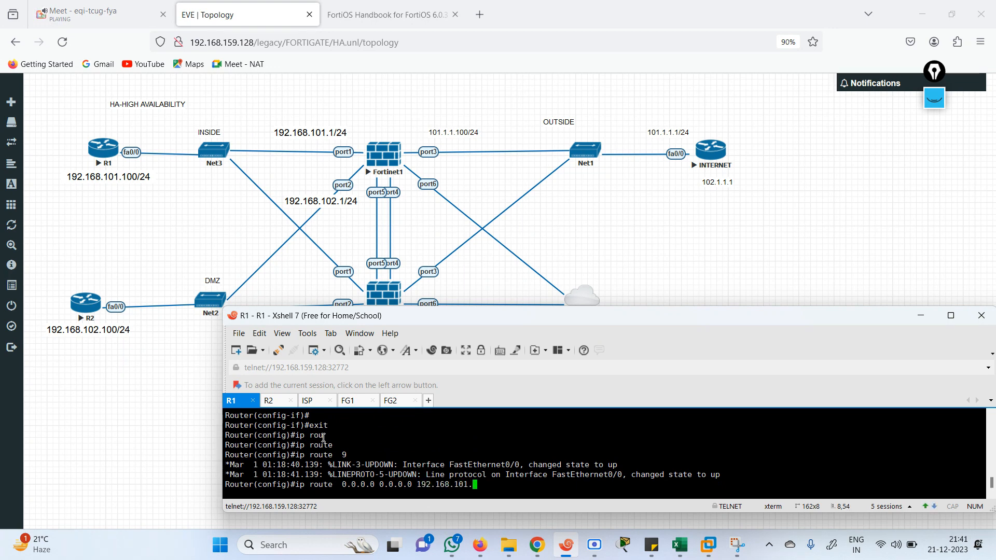
{"action": "type", "text": "1"}
{"action": "key", "text": "Return"}
{"action": "key", "text": "Return"}
{"action": "key", "text": "Return"}
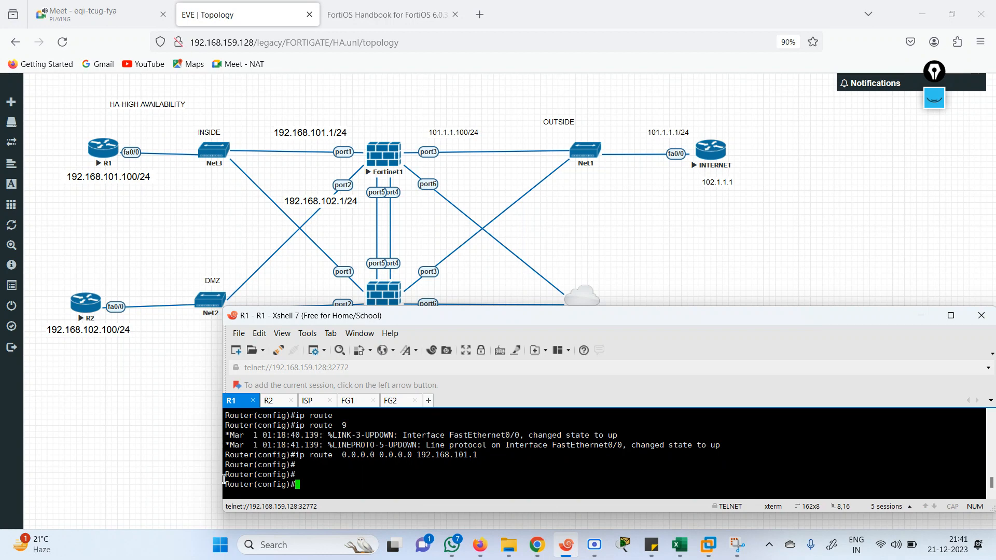
Decline the initial configuration dialog on both the R2 and ISP routers
{"action": "left_click", "coordinate": [275, 405]}
{"action": "key", "text": "Return"}
{"action": "type", "text": "n"}
{"action": "key", "text": "Return"}
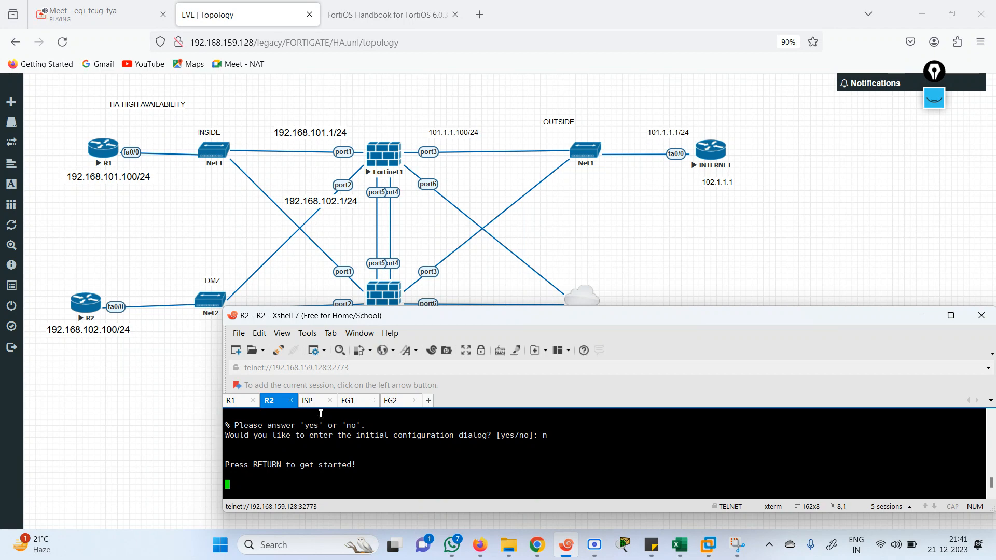
{"action": "key", "text": "Return"}
{"action": "key", "text": "Return"}
{"action": "key", "text": "Return"}
{"action": "key", "text": "Return"}
{"action": "key", "text": "Return"}
{"action": "key", "text": "Return"}
{"action": "key", "text": "Return"}
{"action": "key", "text": "Return"}
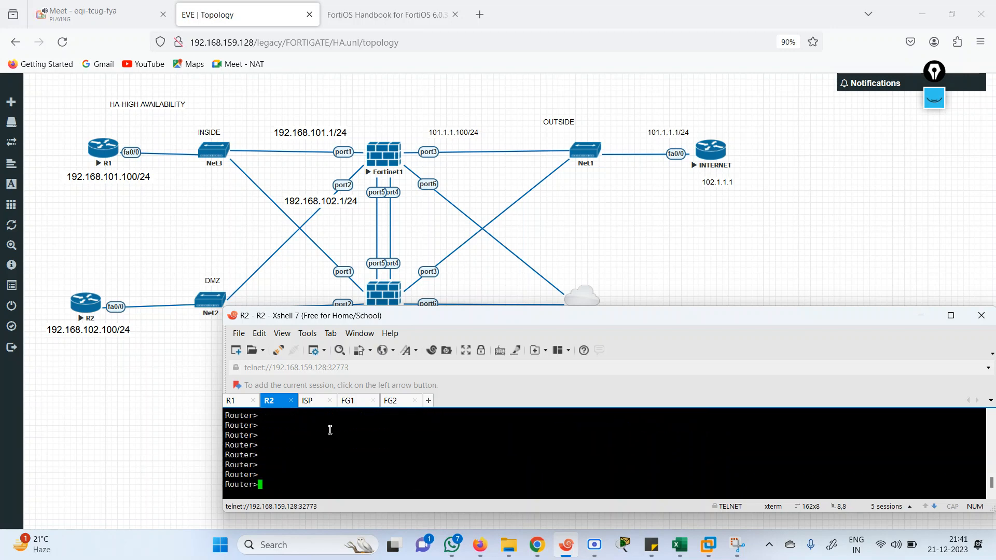
{"action": "left_click", "coordinate": [317, 403]}
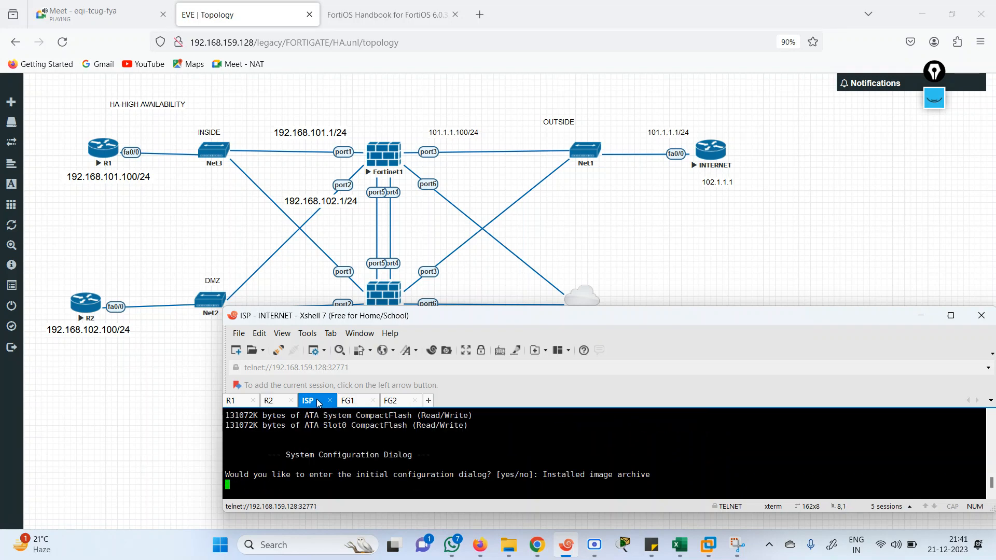
{"action": "key", "text": "Return"}
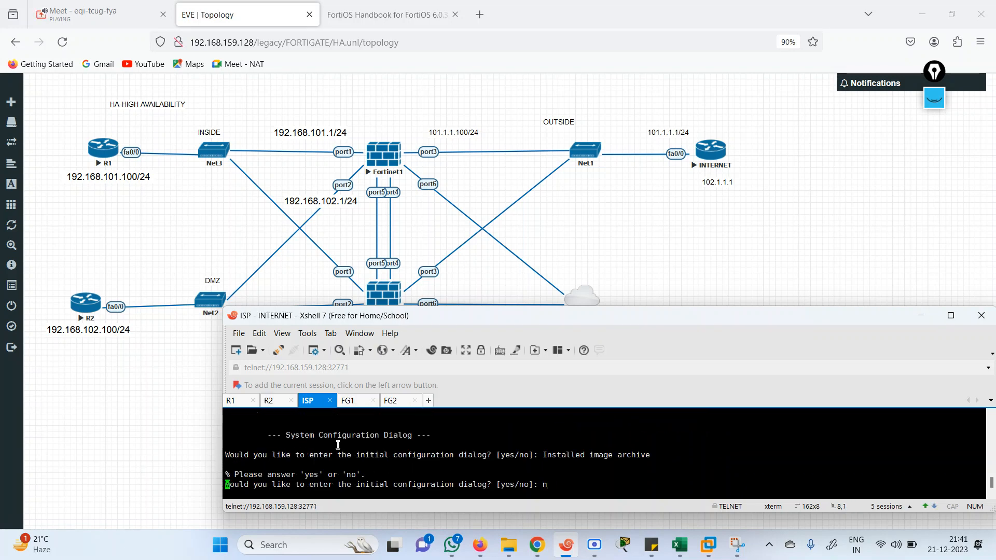
{"action": "key", "text": "Return"}
{"action": "left_click", "coordinate": [272, 401]}
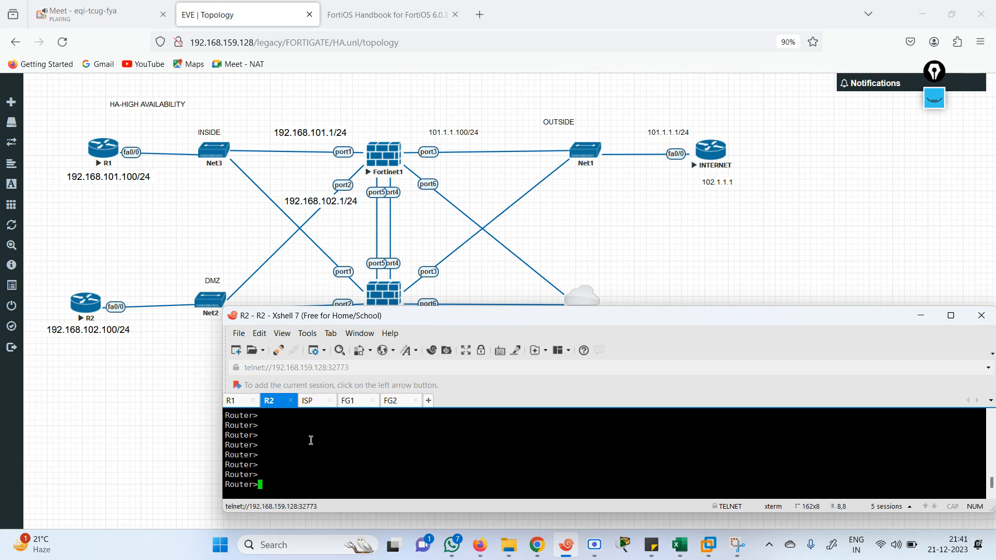
On R2, enter privileged and global configuration mode and select FastEthernet0/0
{"action": "type", "text": "en"}
{"action": "key", "text": "Return"}
{"action": "type", "text": "conf te"}
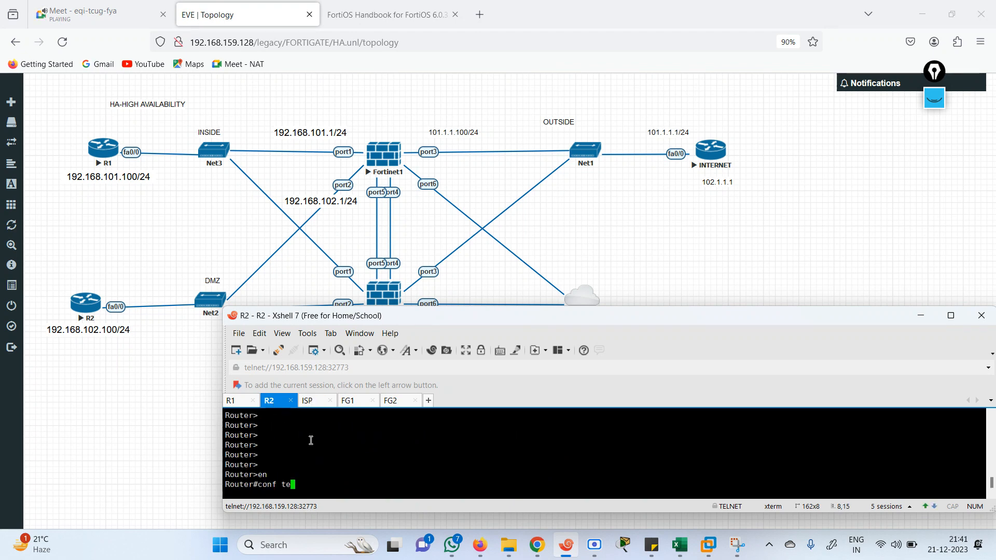
{"action": "key", "text": "Return"}
{"action": "type", "text": "in"}
{"action": "key", "text": "Tab"}
{"action": "type", "text": "fas"}
{"action": "key", "text": "Tab"}
{"action": "type", "text": "00"}
{"action": "key", "text": "Return"}
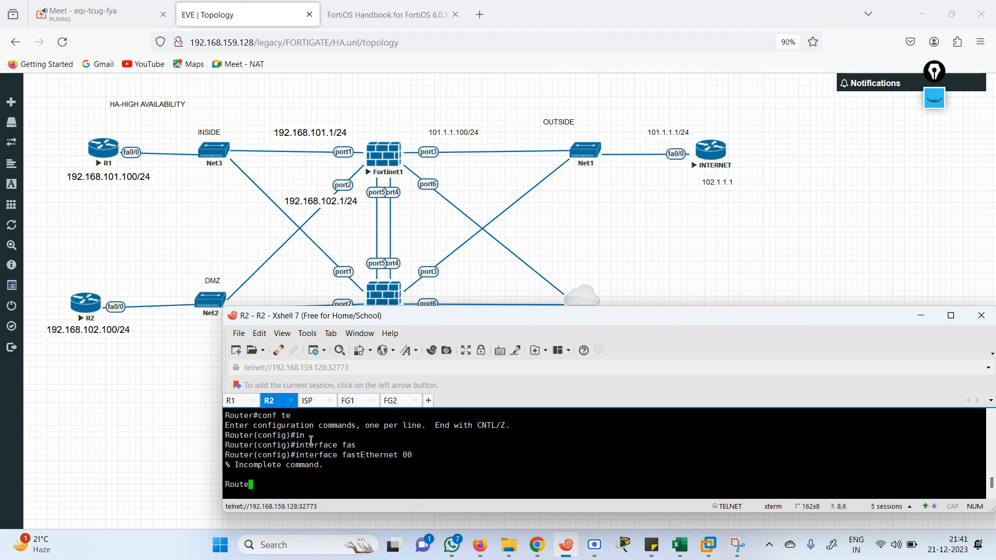
{"action": "type", "text": "ig)#i"}
{"action": "key", "text": "Up"}
{"action": "key", "text": "BackSpace"}
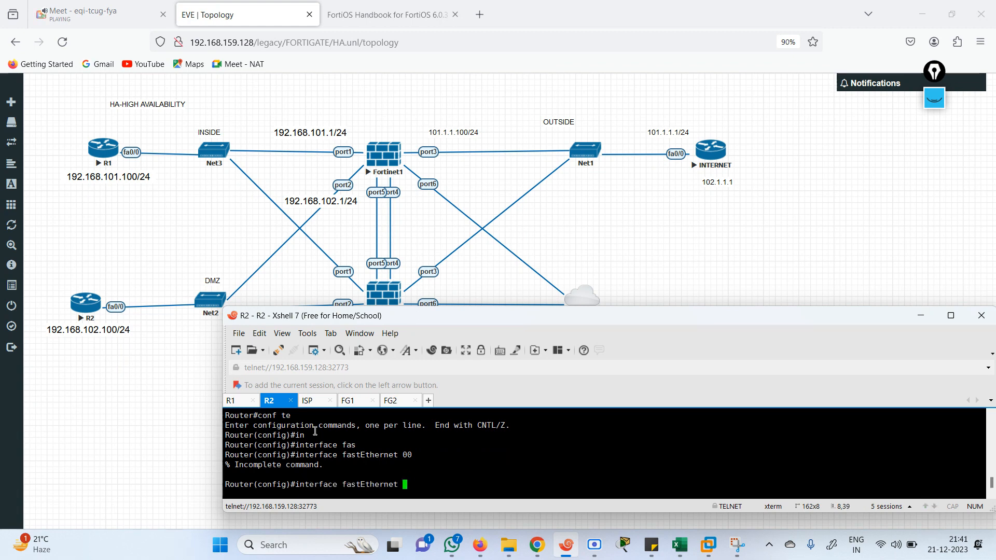
{"action": "type", "text": "/0"}
{"action": "key", "text": "Return"}
Assign 192.168.102.100 255.255.255.0 to FastEthernet0/0, enable it with no shutdown, and exit
{"action": "type", "text": "ip add "}
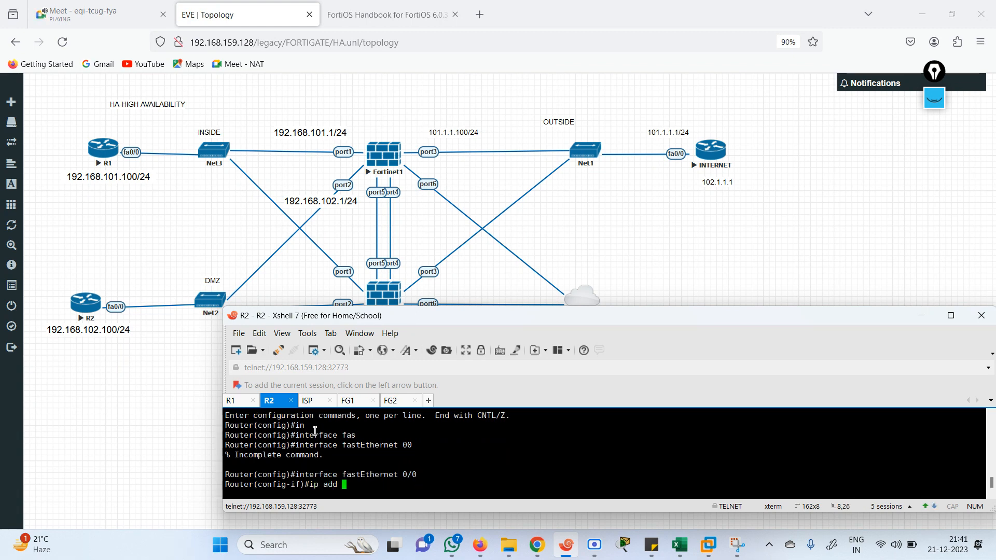
{"action": "type", "text": "192.168.102.100 2"}
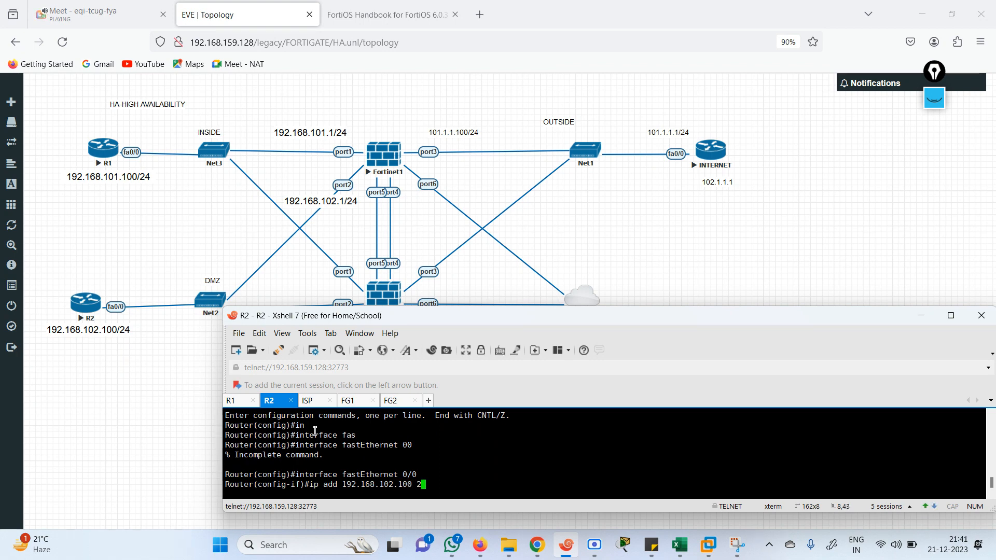
{"action": "type", "text": "55.255.255.0"}
{"action": "key", "text": "Return"}
{"action": "type", "text": "no sh"}
{"action": "key", "text": "Return"}
{"action": "type", "text": "exi"}
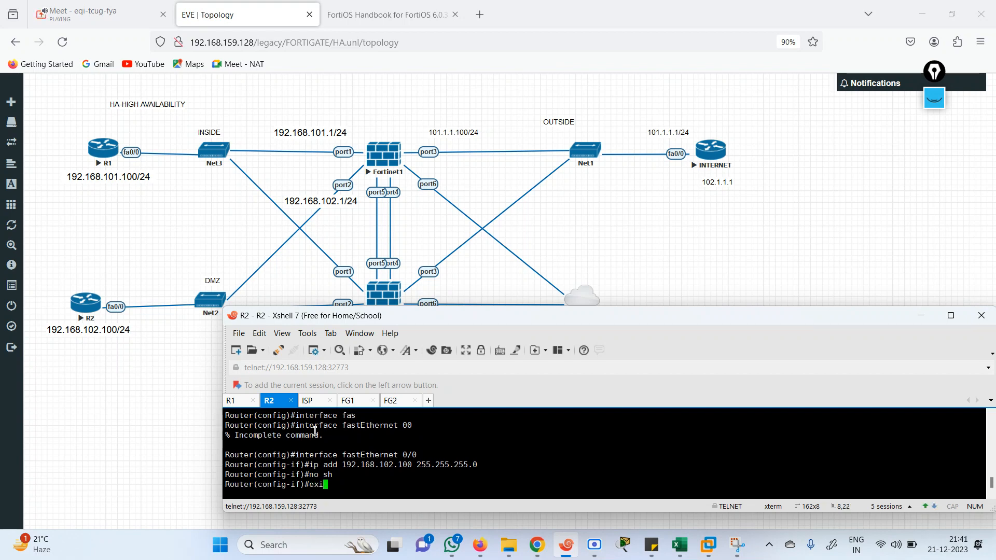
{"action": "type", "text": "t"}
{"action": "key", "text": "Return"}
Add the default route 0.0.0.0 0.0.0.0 via 192.168.102.1 and end R2's configuration
{"action": "type", "text": "ip route"}
{"action": "key", "text": "Tab"}
{"action": "type", "text": "0."}
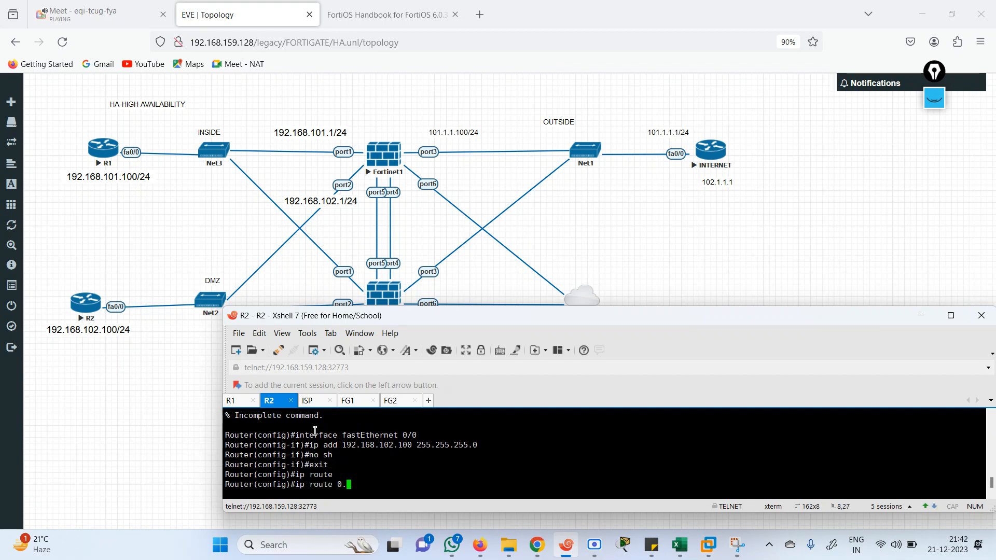
{"action": "type", "text": "0.0.0 0"}
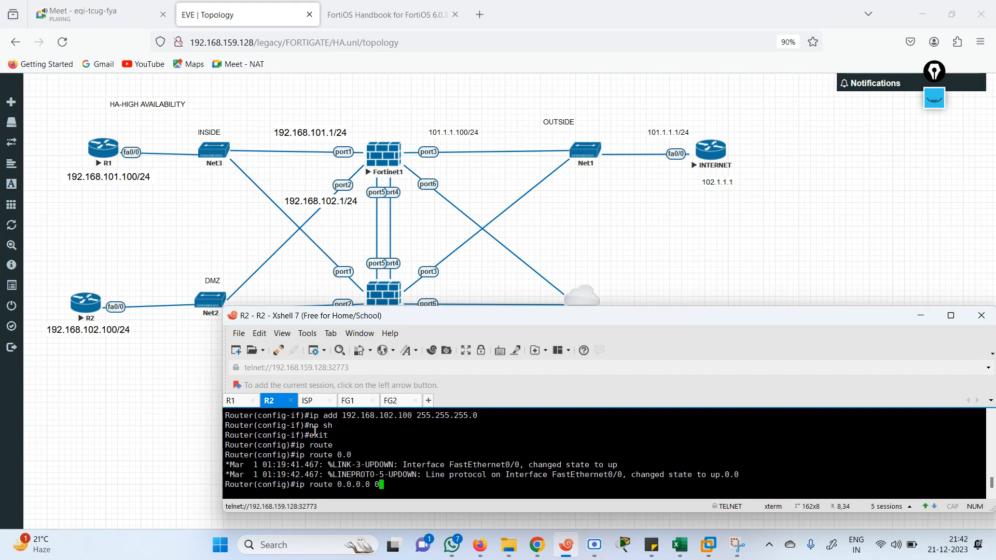
{"action": "type", "text": ".0.0.0 192.168."}
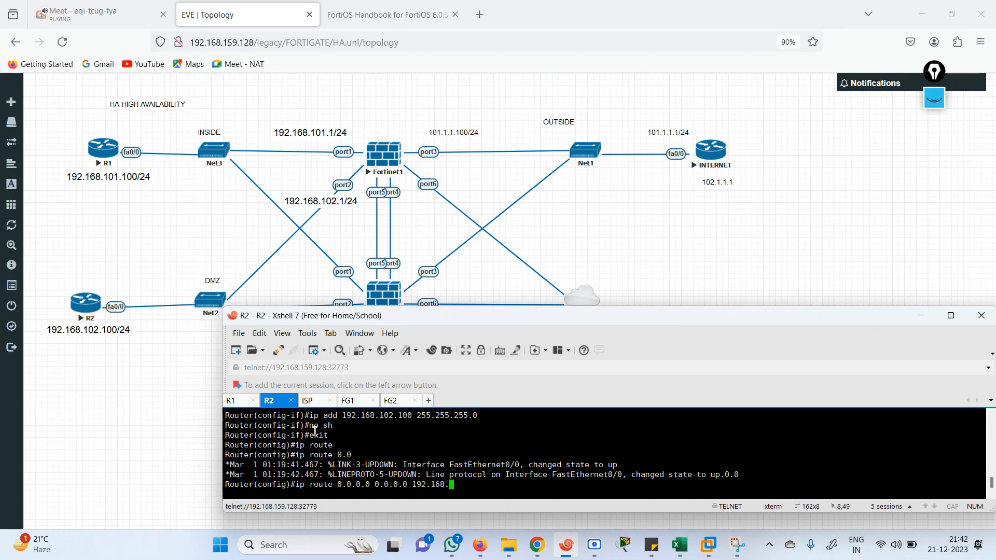
{"action": "type", "text": "102.1"}
{"action": "key", "text": "Return"}
{"action": "key", "text": "Return"}
{"action": "key", "text": "Return"}
{"action": "key", "text": "Return"}
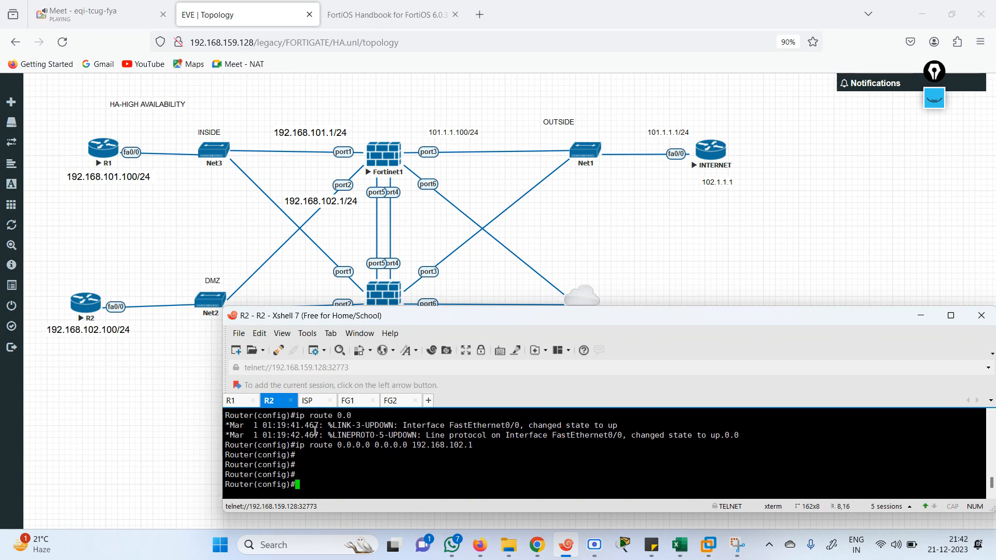
{"action": "type", "text": "end"}
{"action": "key", "text": "Return"}
On the ISP router, enter privileged mode and then global configuration mode
{"action": "left_click", "coordinate": [317, 401]}
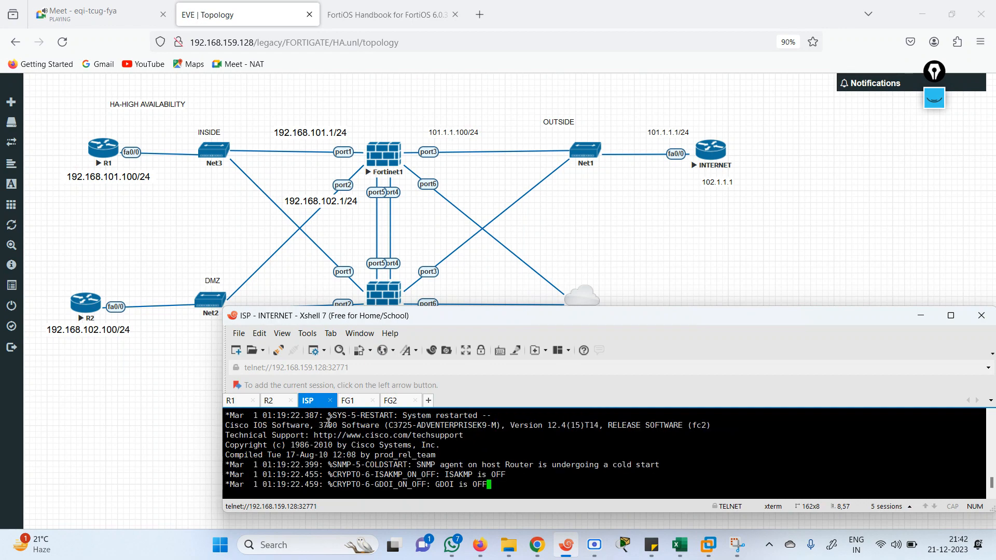
{"action": "key", "text": "Return"}
{"action": "key", "text": "Return"}
{"action": "key", "text": "Return"}
{"action": "key", "text": "Return"}
{"action": "key", "text": "Return"}
{"action": "key", "text": "Return"}
{"action": "key", "text": "Return"}
{"action": "key", "text": "Return"}
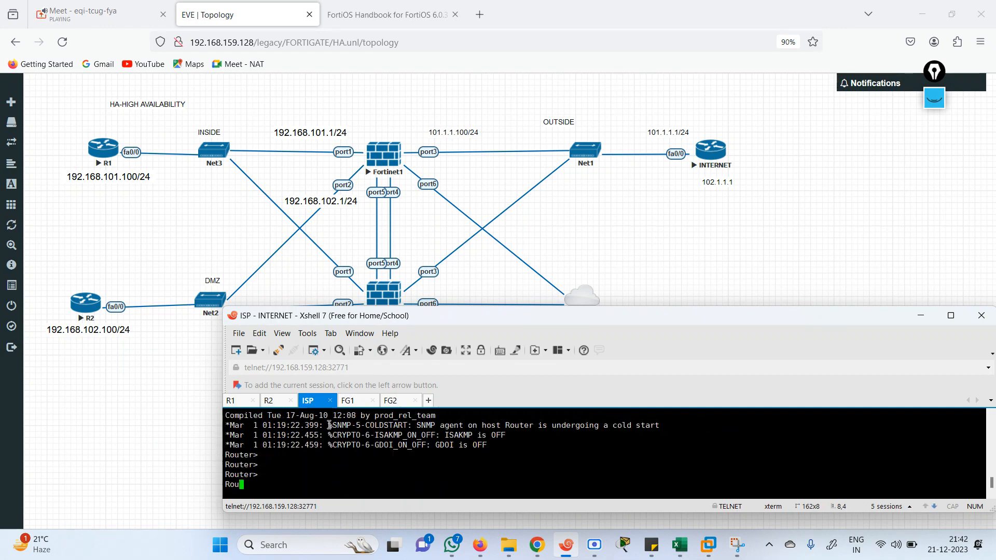
{"action": "type", "text": "en"}
{"action": "key", "text": "Return"}
{"action": "type", "text": "conf te"}
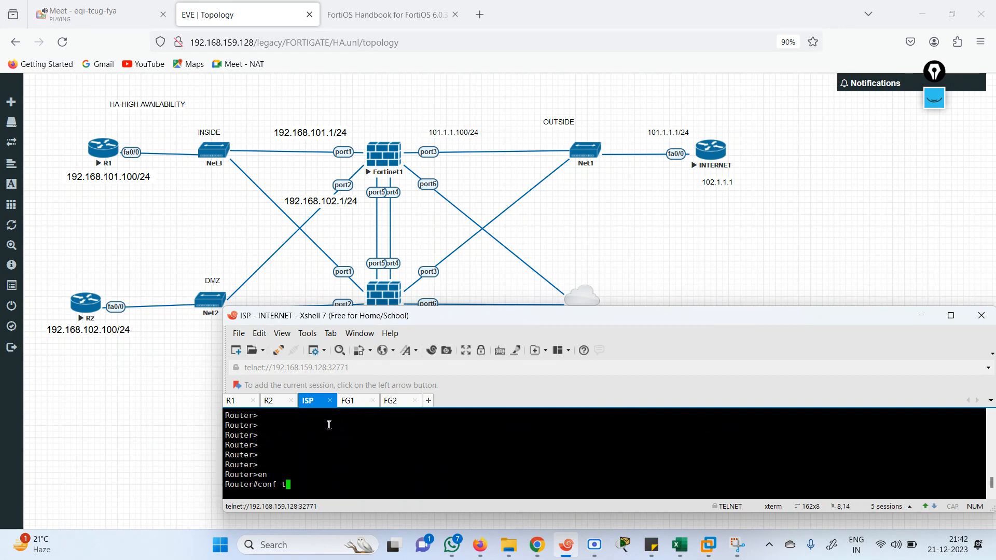
{"action": "key", "text": "Return"}
Give FastEthernet0/0 the address 101.1.1.1 255.255.255.0 and bring it up with no shutdown
{"action": "type", "text": "in"}
{"action": "key", "text": "Tab"}
{"action": "type", "text": "fas"}
{"action": "key", "text": "Tab"}
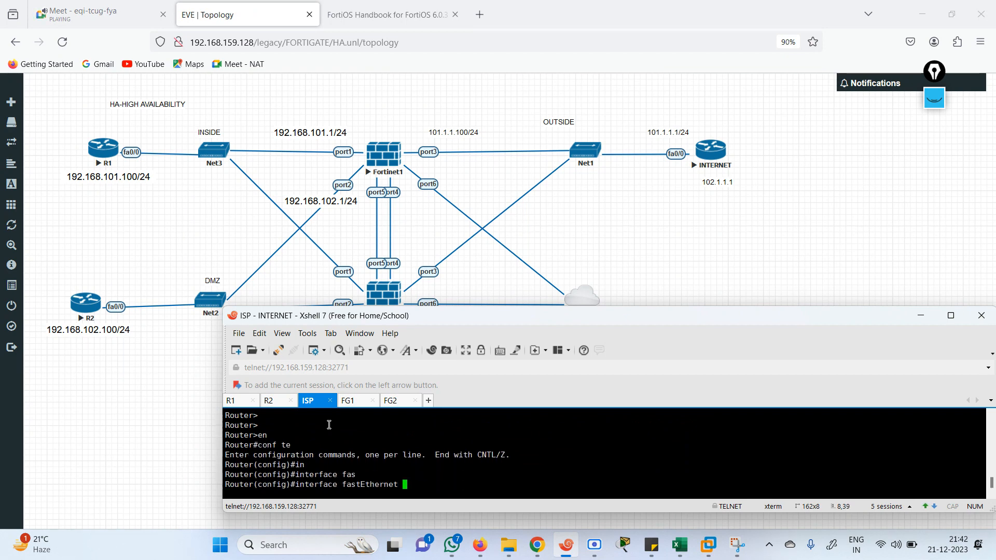
{"action": "type", "text": "0/0"}
{"action": "key", "text": "Return"}
{"action": "type", "text": "ip add 19"}
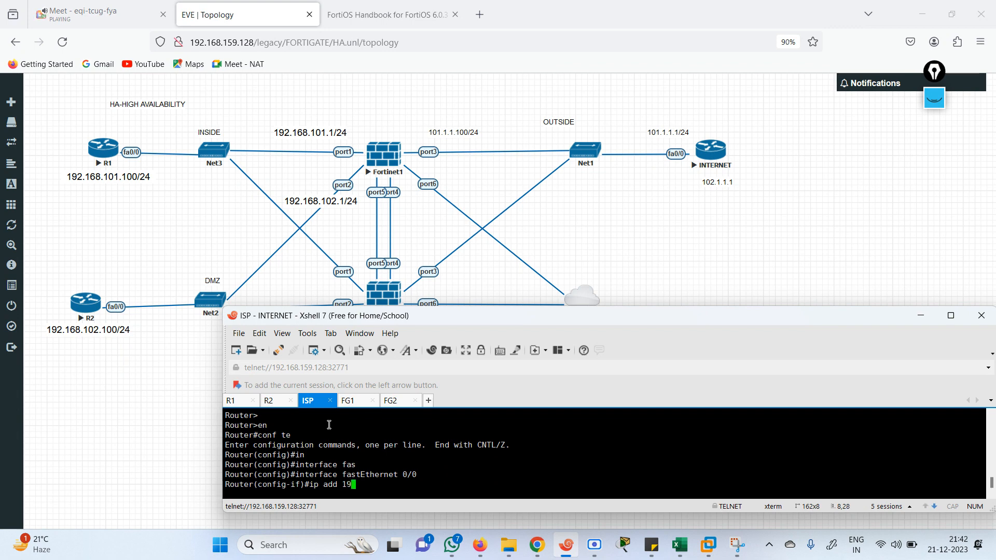
{"action": "key", "text": "BackSpace"}
{"action": "type", "text": "01.1.1.1 255.255.255."}
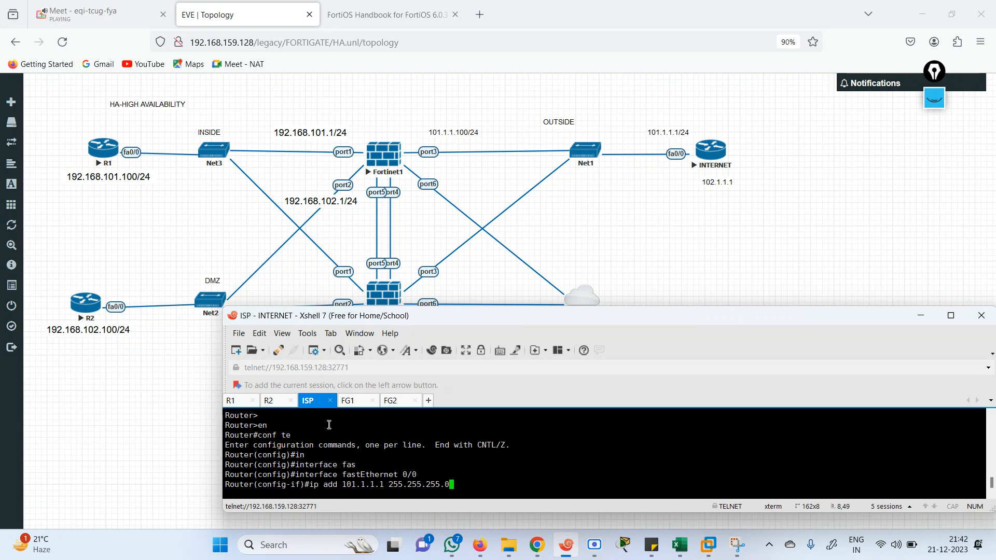
{"action": "type", "text": "0"}
{"action": "key", "text": "Return"}
{"action": "type", "text": "np sh"}
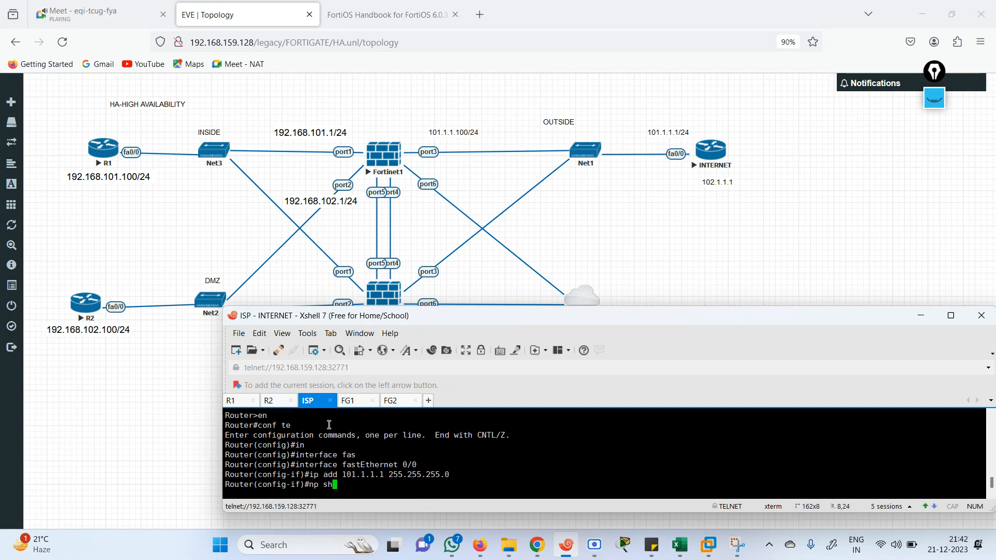
{"action": "type", "text": "o"}
{"action": "key", "text": "BackSpace"}
{"action": "key", "text": "BackSpace"}
{"action": "key", "text": "BackSpace"}
{"action": "type", "text": "o sh"}
{"action": "key", "text": "Return"}
{"action": "type", "text": "exit"}
{"action": "key", "text": "Return"}
Create Loopback1 with the address 102.1.1.1 255.255.255.0
{"action": "type", "text": "in"}
{"action": "key", "text": "Tab"}
{"action": "type", "text": "lo"}
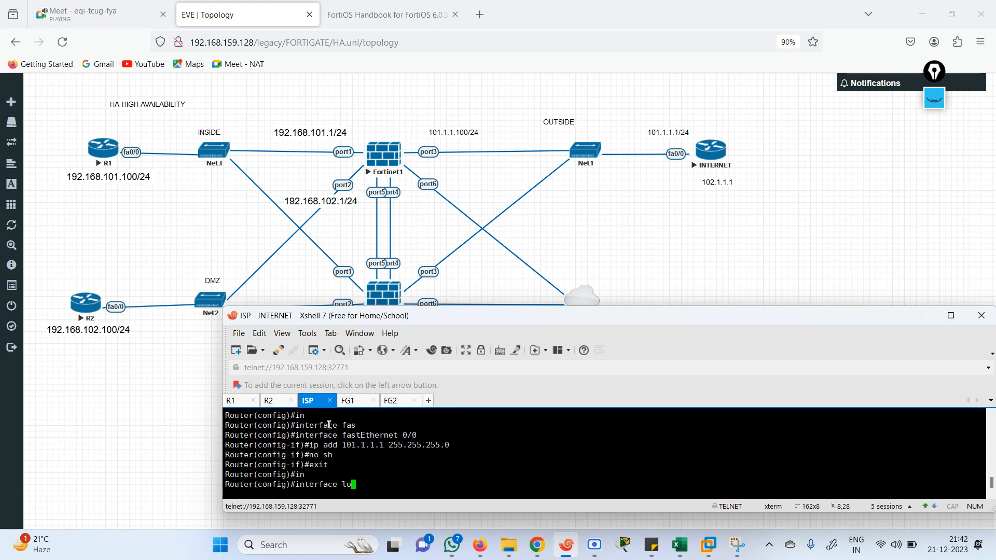
{"action": "key", "text": "Tab"}
{"action": "type", "text": "1"}
{"action": "key", "text": "Return"}
{"action": "type", "text": "iip"}
{"action": "key", "text": "Tab"}
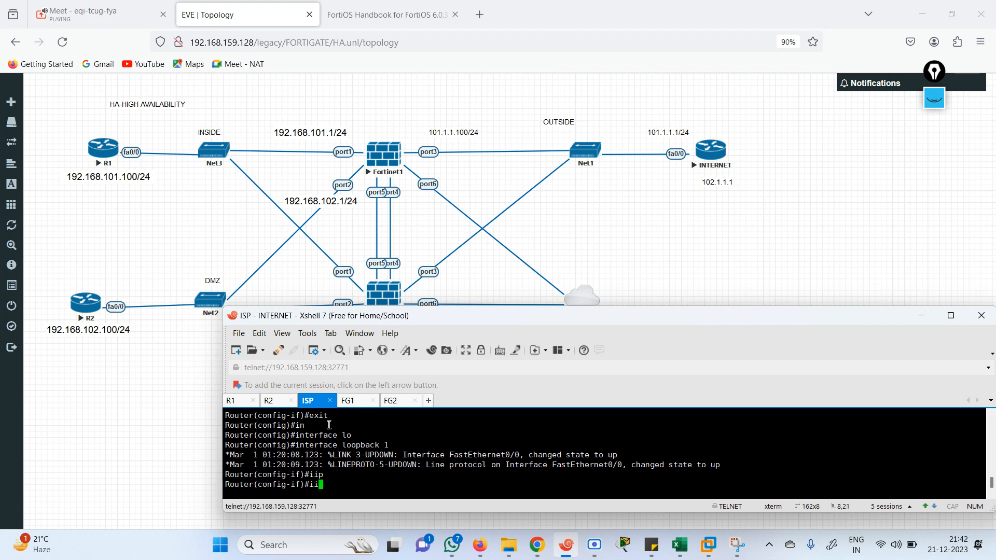
{"action": "key", "text": "BackSpace"}
{"action": "type", "text": "p"}
{"action": "key", "text": "Tab"}
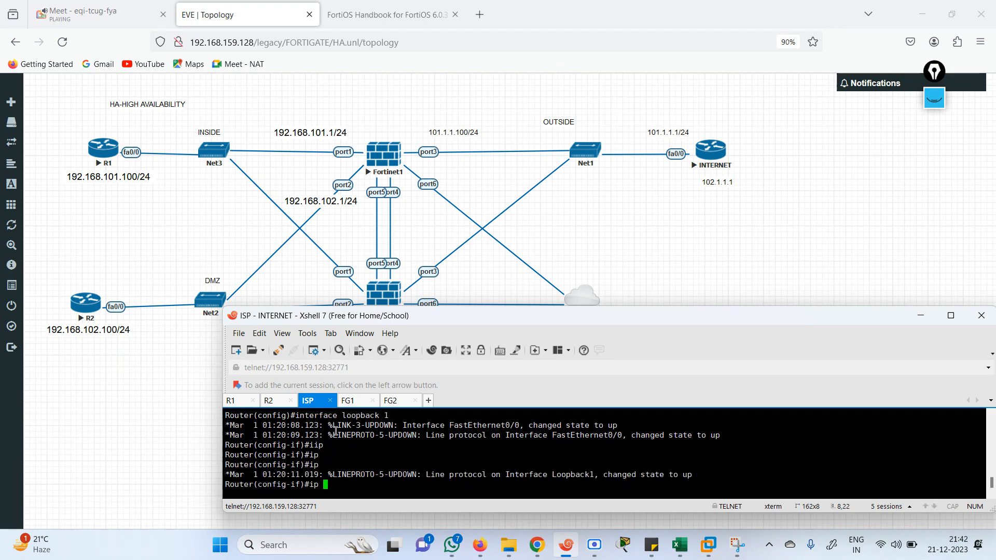
{"action": "type", "text": "add"}
{"action": "key", "text": "Tab"}
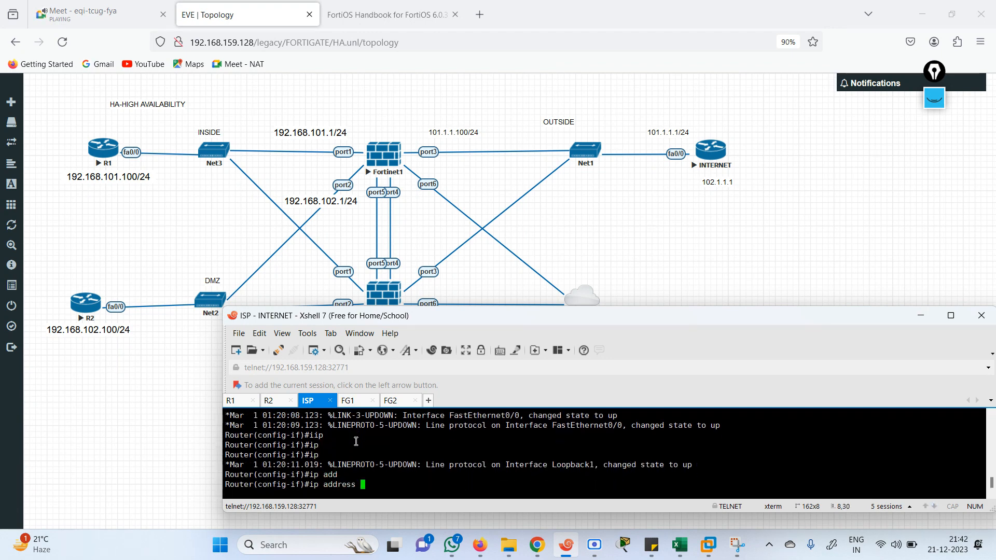
{"action": "type", "text": "102.1.1.1 255.255.255.0"}
{"action": "key", "text": "Return"}
End configuration and verify the interfaces with show ip int br
{"action": "type", "text": "end"}
{"action": "key", "text": "Return"}
{"action": "type", "text": "s"}
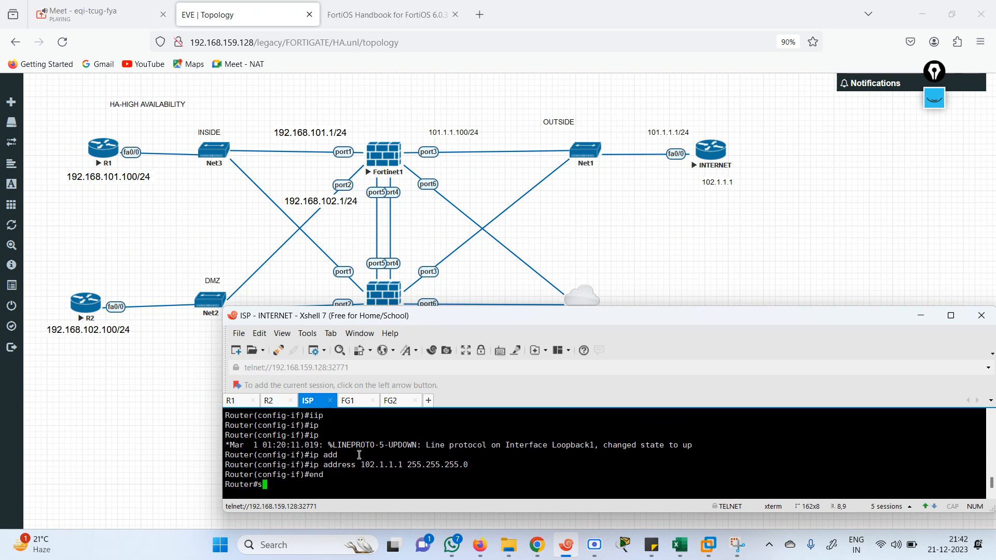
{"action": "type", "text": "h"}
{"action": "key", "text": "Tab"}
{"action": "type", "text": "ip int "}
{"action": "type", "text": "br"}
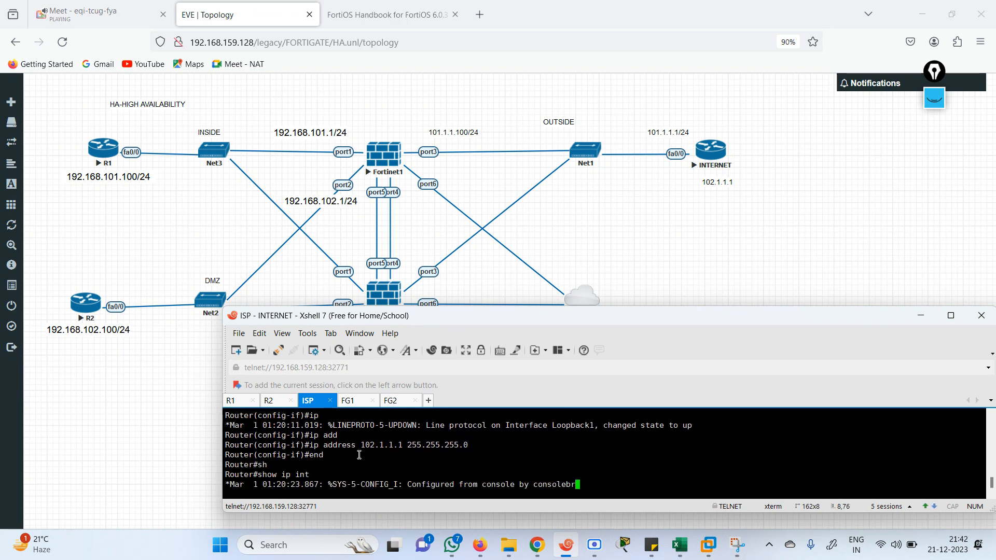
{"action": "key", "text": "Return"}
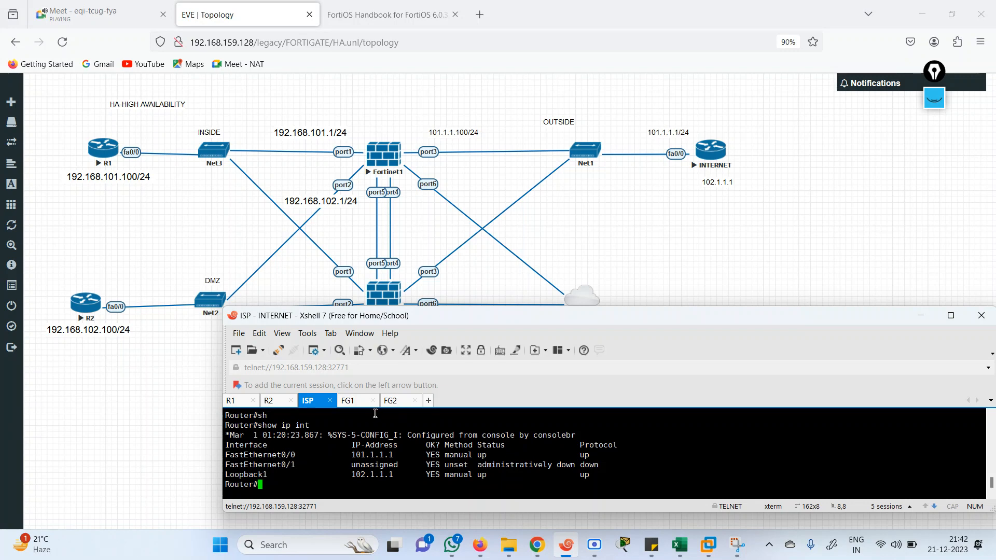
Log into FG1 as admin and set a new admin password
{"action": "left_click", "coordinate": [350, 403]}
{"action": "type", "text": "adm"}
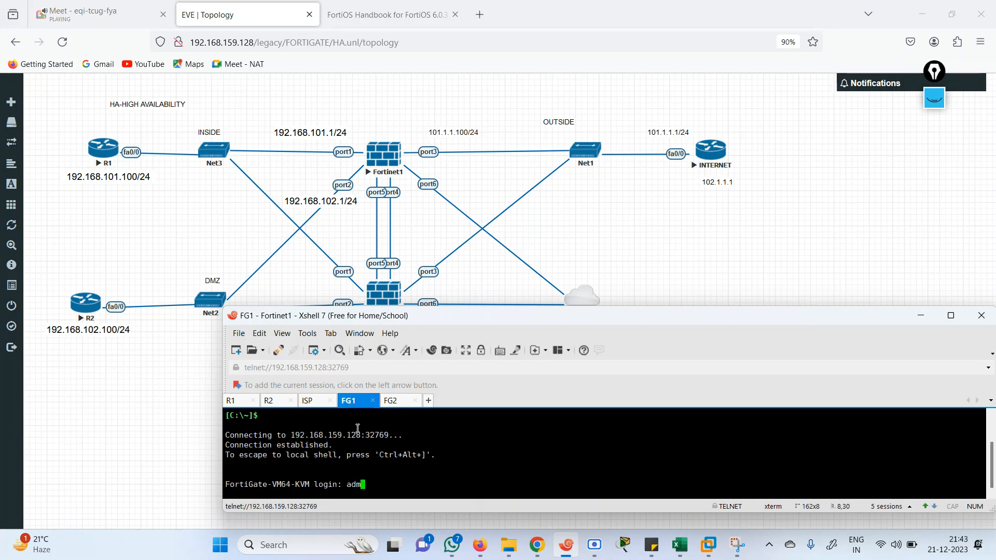
{"action": "type", "text": "in"}
{"action": "key", "text": "Return"}
{"action": "key", "text": "Return"}
{"action": "key", "text": "Return"}
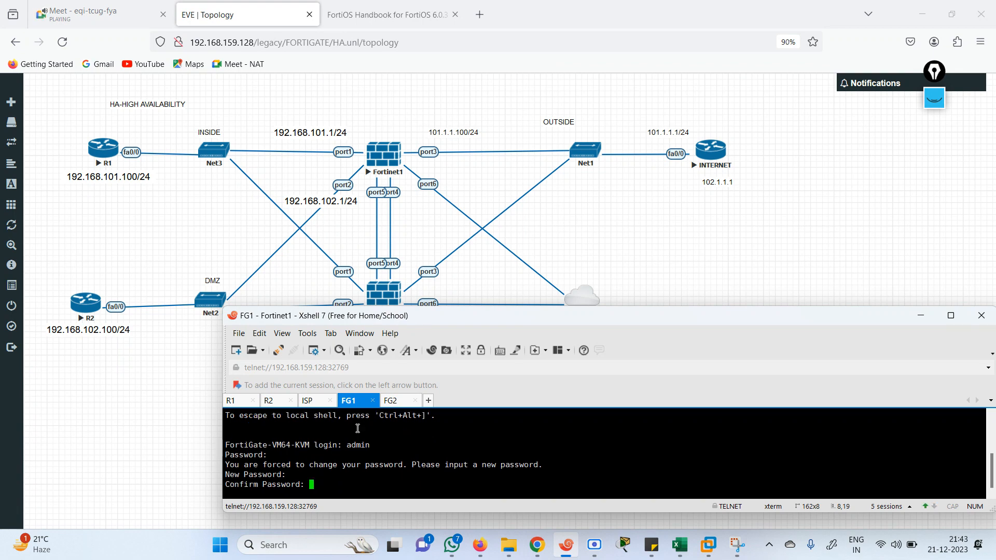
{"action": "key", "text": "Return"}
Make FG1's port1 static at 192.168.101.1/24 with ping access allowed
{"action": "type", "text": "co"}
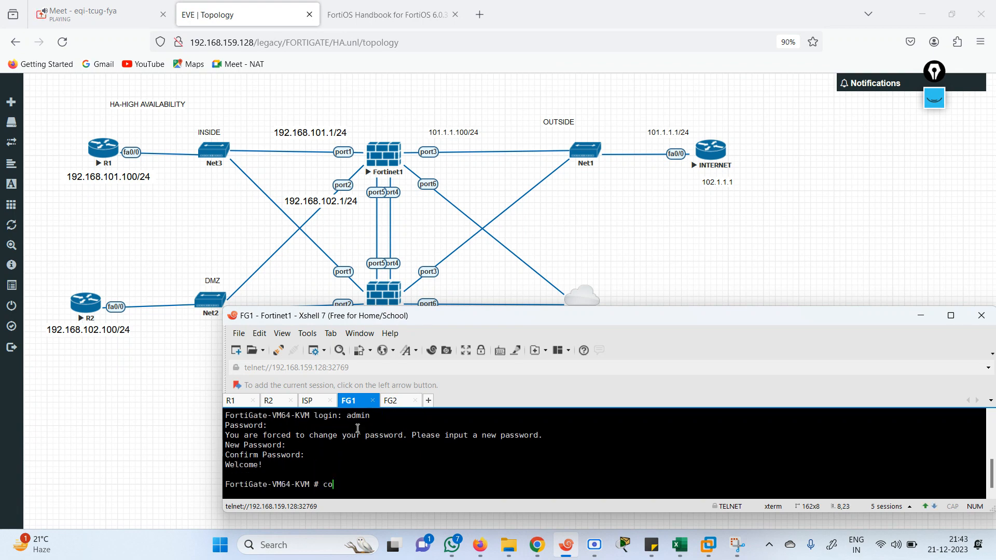
{"action": "type", "text": "nfig system interface"}
{"action": "key", "text": "Return"}
{"action": "type", "text": "ed"}
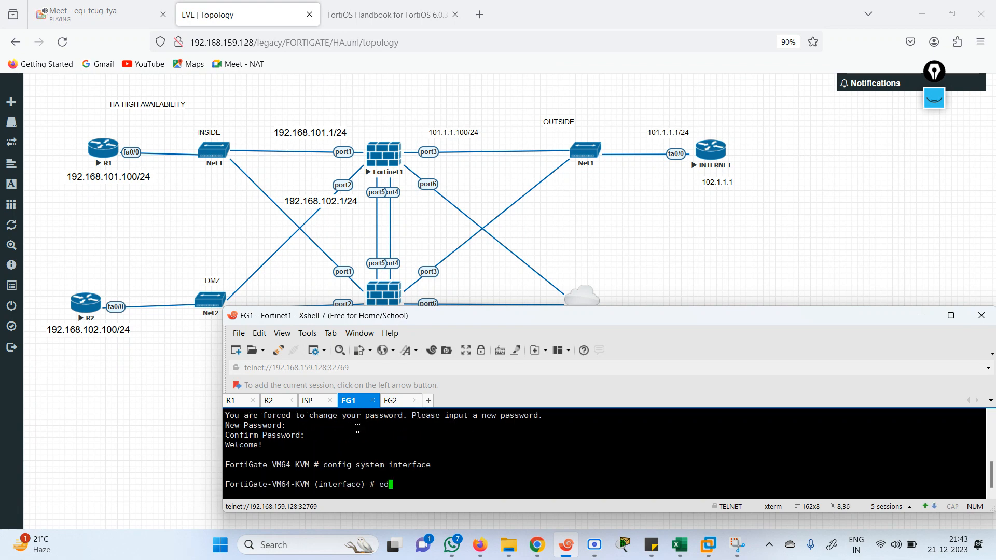
{"action": "type", "text": "it port1"}
{"action": "key", "text": "Return"}
{"action": "type", "text": "se"}
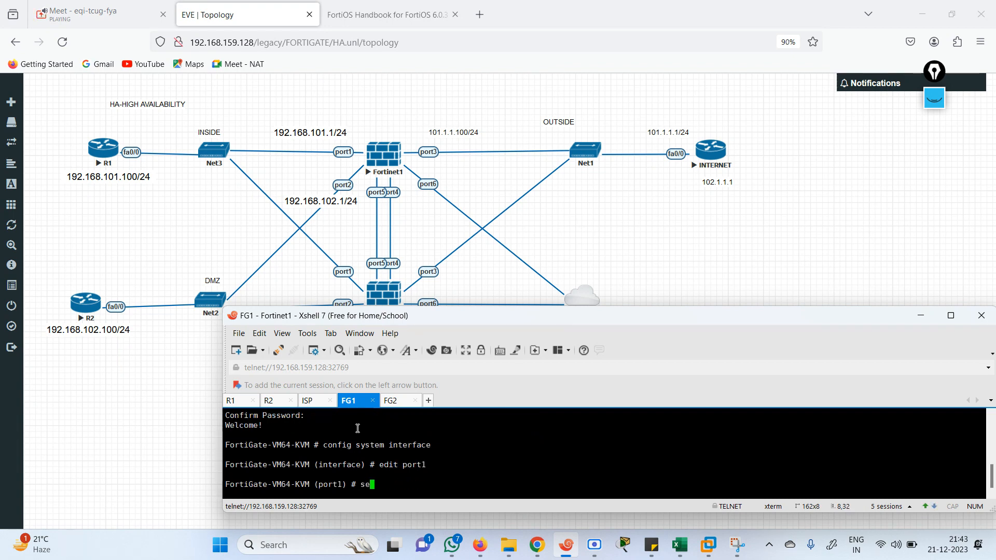
{"action": "type", "text": "t mode static"}
{"action": "key", "text": "Return"}
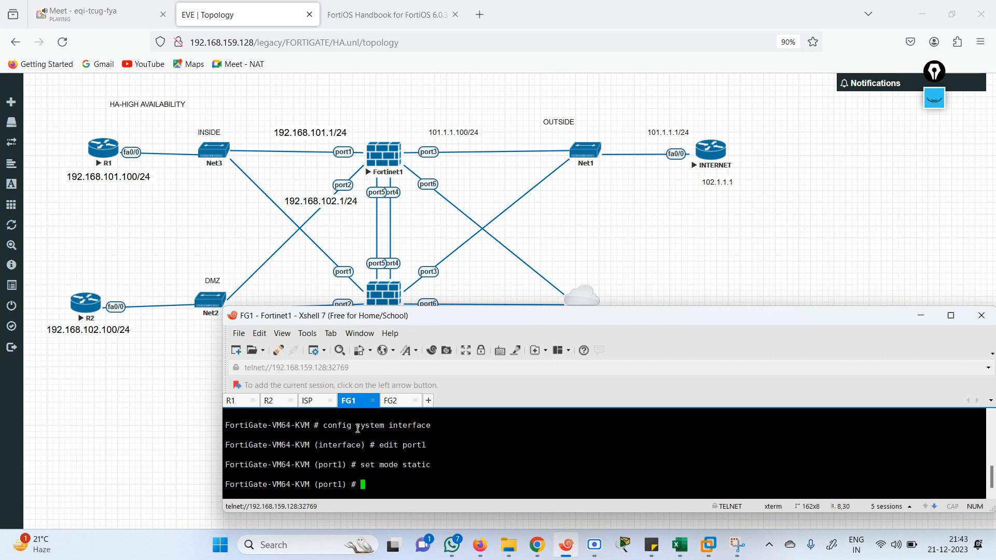
{"action": "type", "text": "set ip 192.168.101.1/24"}
{"action": "key", "text": "Return"}
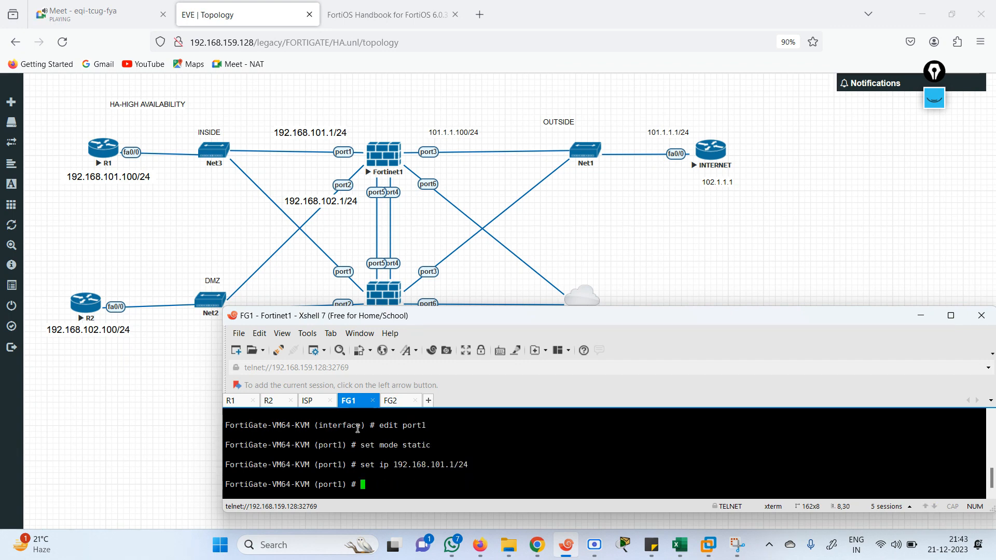
{"action": "type", "text": "set allowaccess ping"}
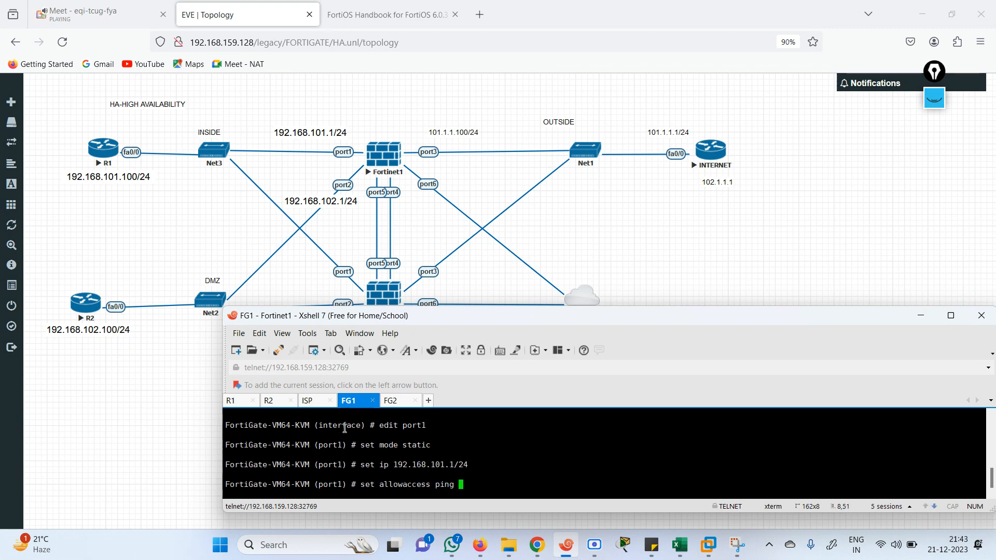
{"action": "key", "text": "Return"}
{"action": "key", "text": "Return"}
{"action": "type", "text": "end"}
{"action": "key", "text": "Return"}
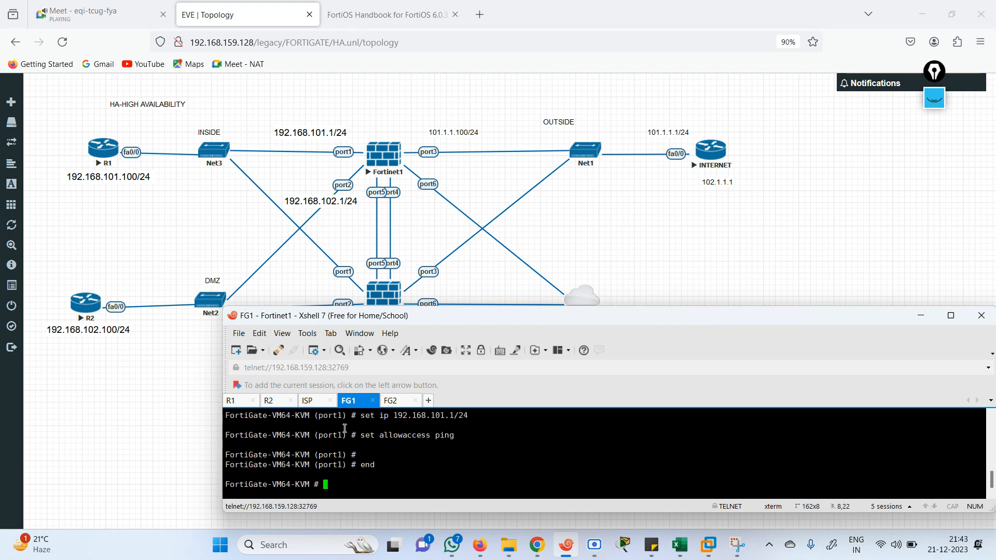
Reopen FG1's system interface configuration to edit another port
{"action": "type", "text": "config system interface"}
{"action": "key", "text": "Return"}
{"action": "type", "text": "e"}
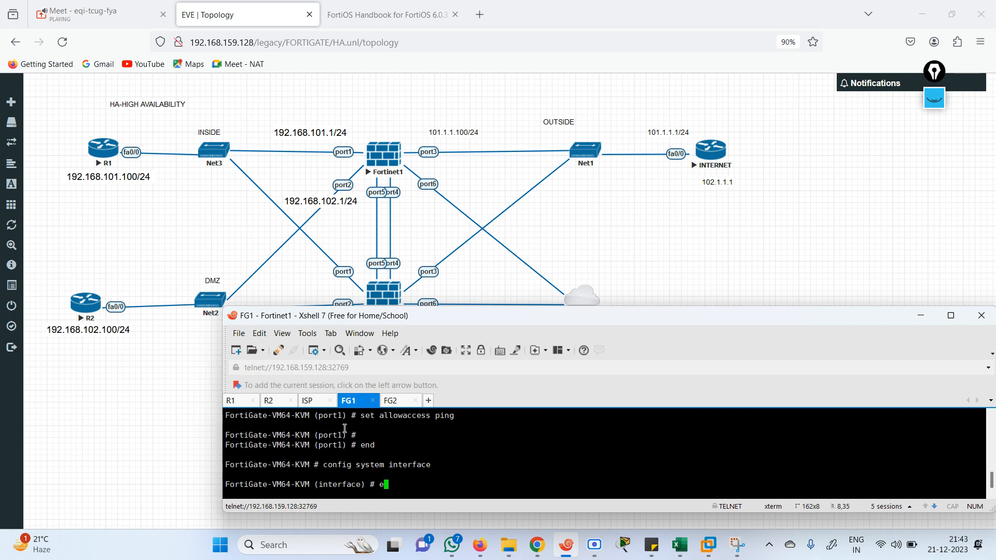
{"action": "type", "text": "dit port2"}
Switch FG1's port6 to DHCP addressing with ping allowed
{"action": "key", "text": "BackSpace"}
{"action": "key", "text": "BackSpace"}
{"action": "key", "text": "BackSpace"}
{"action": "key", "text": "BackSpace"}
{"action": "key", "text": "BackSpace"}
{"action": "type", "text": "port1"}
{"action": "key", "text": "Return"}
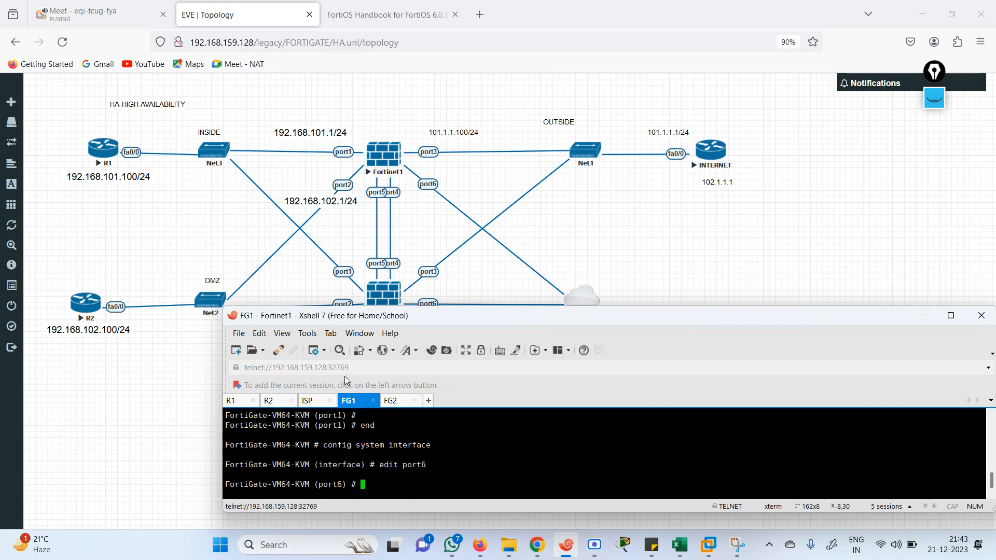
{"action": "type", "text": "set mode dhcp"}
{"action": "key", "text": "Return"}
{"action": "type", "text": "se"}
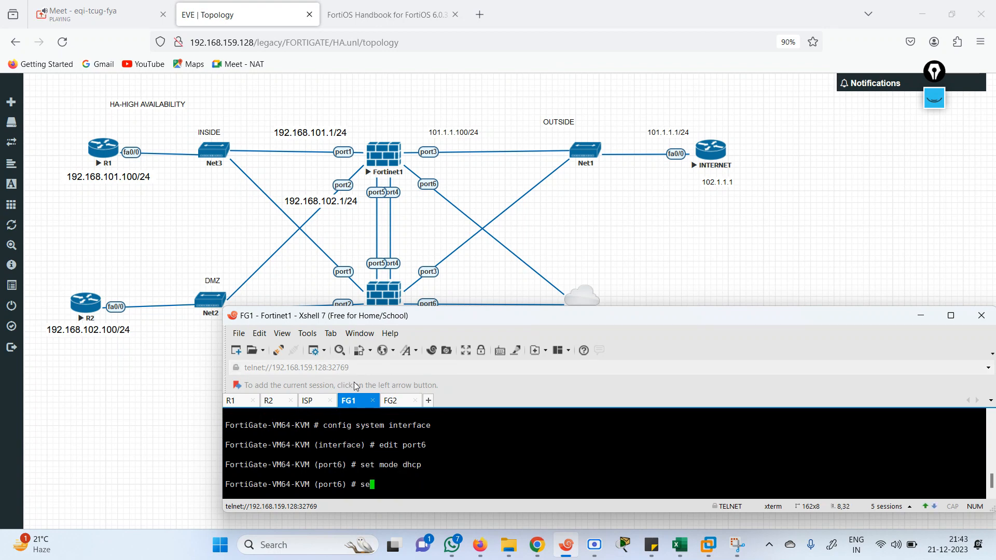
{"action": "type", "text": "t allowaccess ping"}
{"action": "key", "text": "Return"}
{"action": "key", "text": "Return"}
{"action": "key", "text": "Return"}
{"action": "key", "text": "Return"}
{"action": "type", "text": "end"}
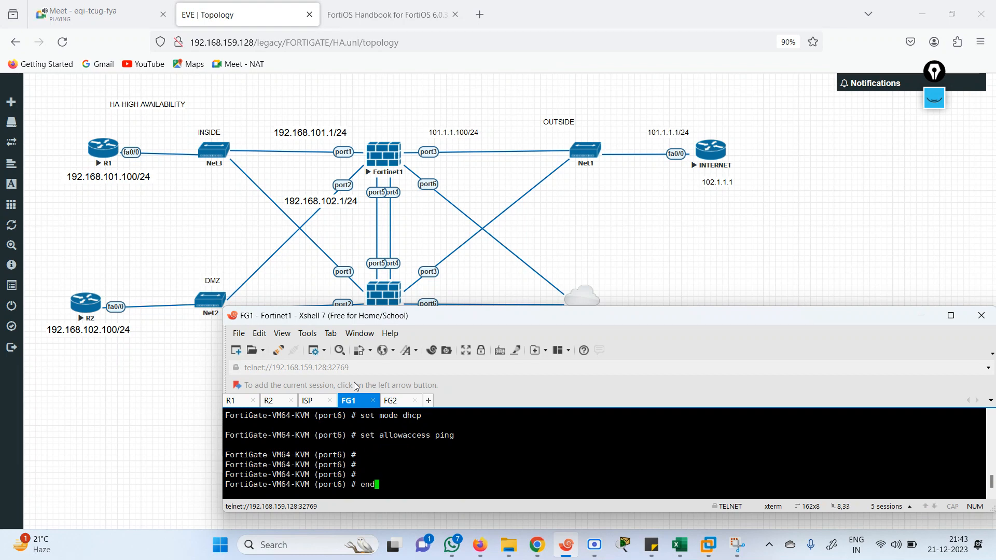
{"action": "key", "text": "BackSpace"}
{"action": "key", "text": "BackSpace"}
{"action": "key", "text": "BackSpace"}
{"action": "type", "text": "next"}
{"action": "key", "text": "Return"}
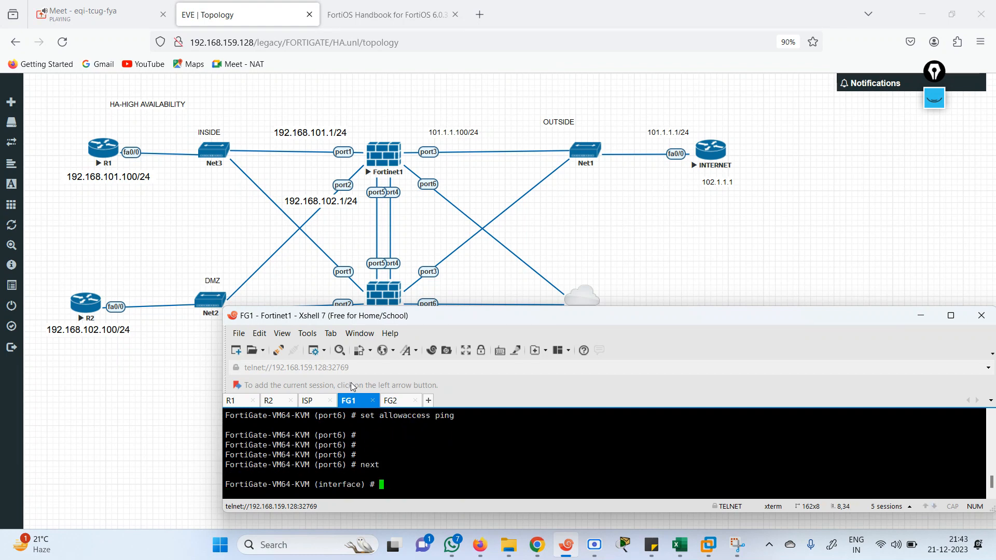
Make FG1's port3 static at 101.1.1.100/24 with ping allowed and end configuration
{"action": "type", "text": "edit port1"}
{"action": "key", "text": "Return"}
{"action": "type", "text": "set mo"}
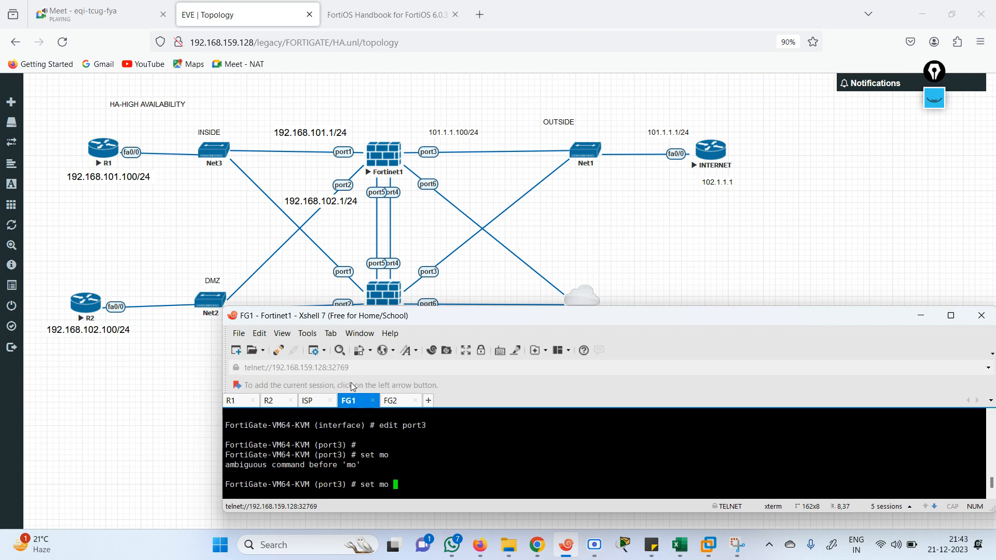
{"action": "key", "text": "BackSpace"}
{"action": "type", "text": "de static"}
{"action": "key", "text": "Return"}
{"action": "type", "text": "set"}
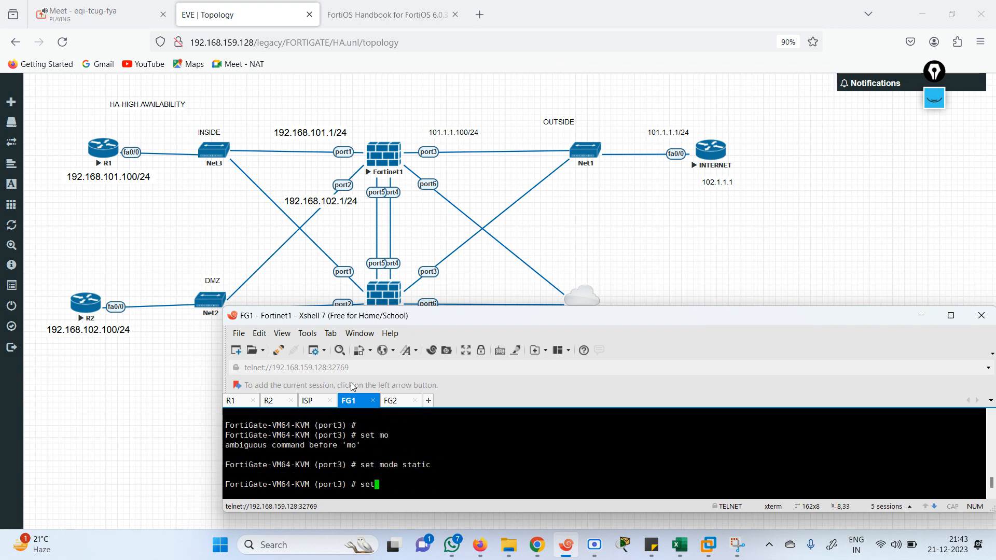
{"action": "type", "text": " ip 101.1.1.100/24"}
{"action": "key", "text": "Return"}
{"action": "type", "text": "set allowaccess"}
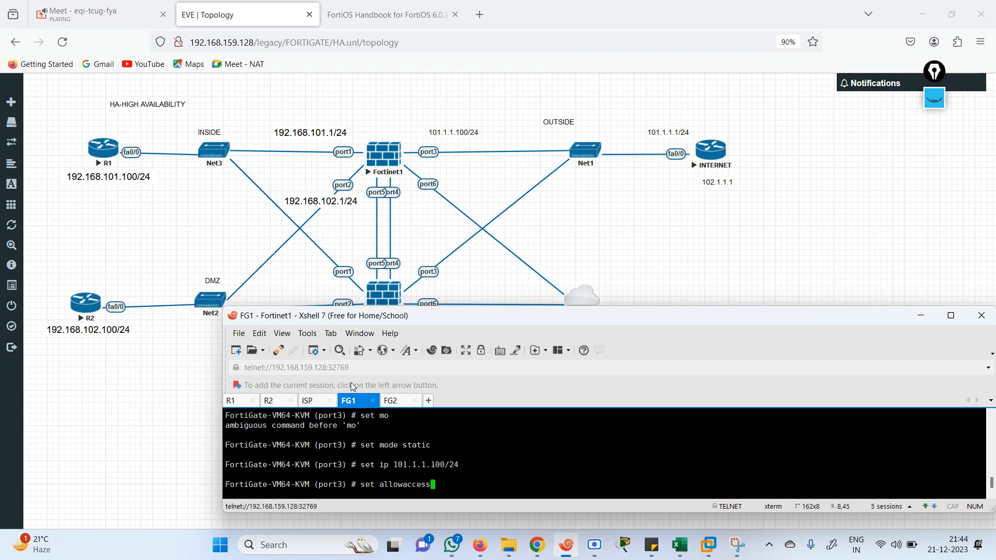
{"action": "type", "text": " ping"}
{"action": "key", "text": "Return"}
{"action": "type", "text": "end"}
{"action": "key", "text": "Return"}
{"action": "key", "text": "Return"}
{"action": "key", "text": "Return"}
{"action": "key", "text": "Return"}
{"action": "key", "text": "Return"}
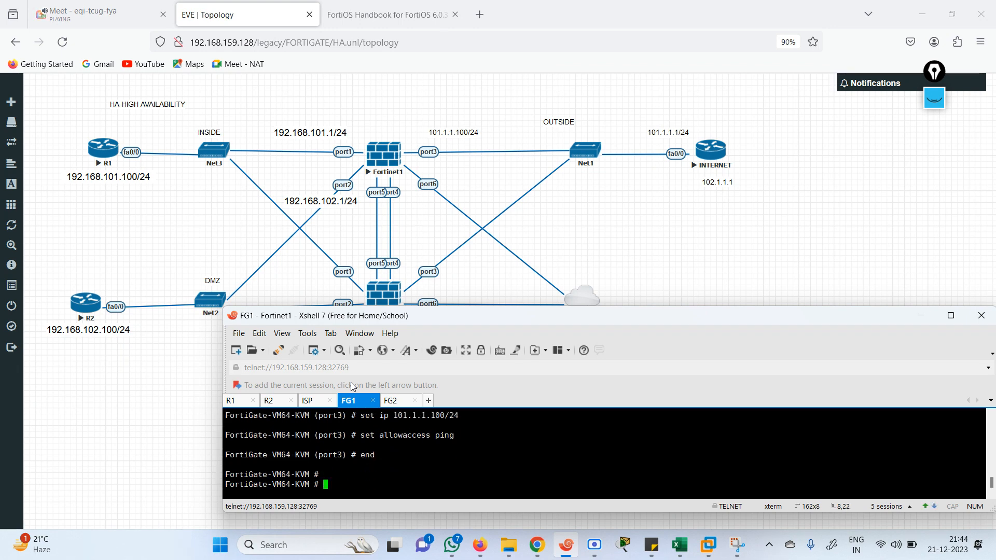
{"action": "key", "text": "Return"}
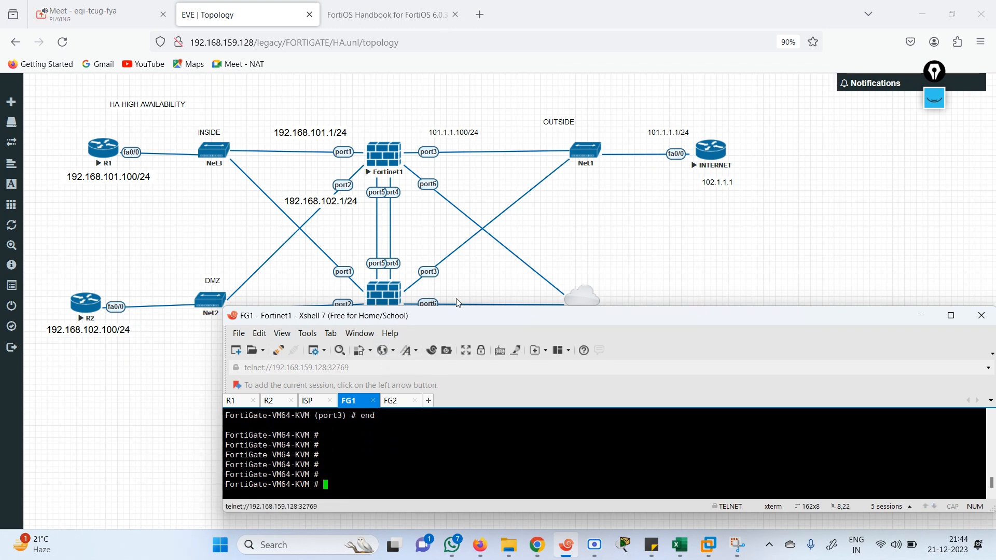
Log into FG2 as admin with a new password and list its interfaces via show system interface
{"action": "left_click", "coordinate": [398, 405]}
{"action": "key", "text": "Return"}
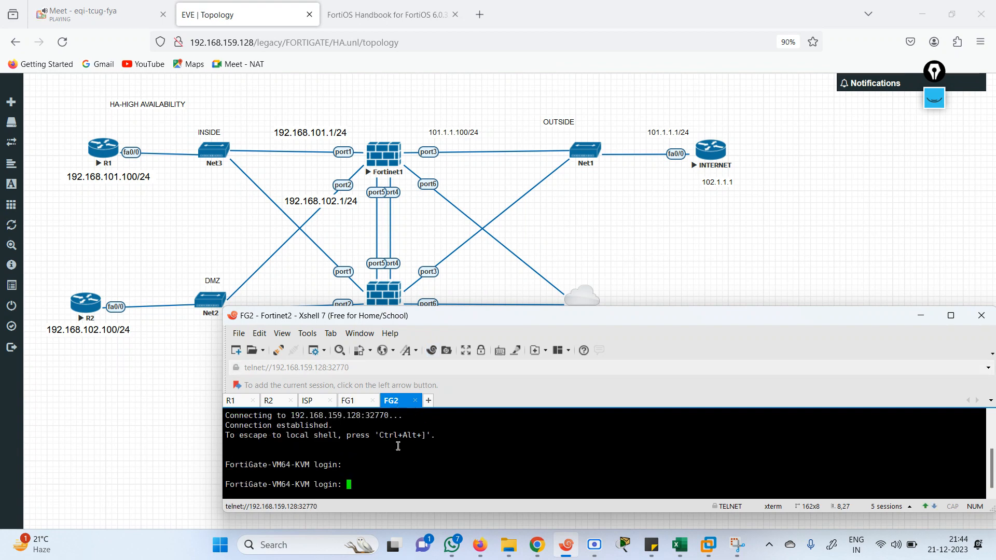
{"action": "type", "text": "admin"}
{"action": "key", "text": "Return"}
{"action": "key", "text": "Return"}
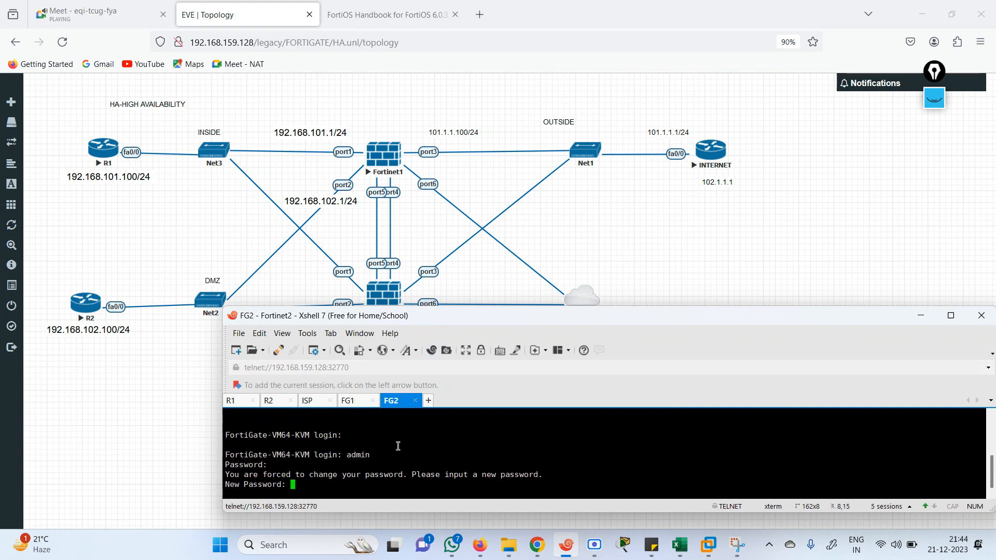
{"action": "key", "text": "Return"}
{"action": "key", "text": "Return"}
{"action": "type", "text": "s"}
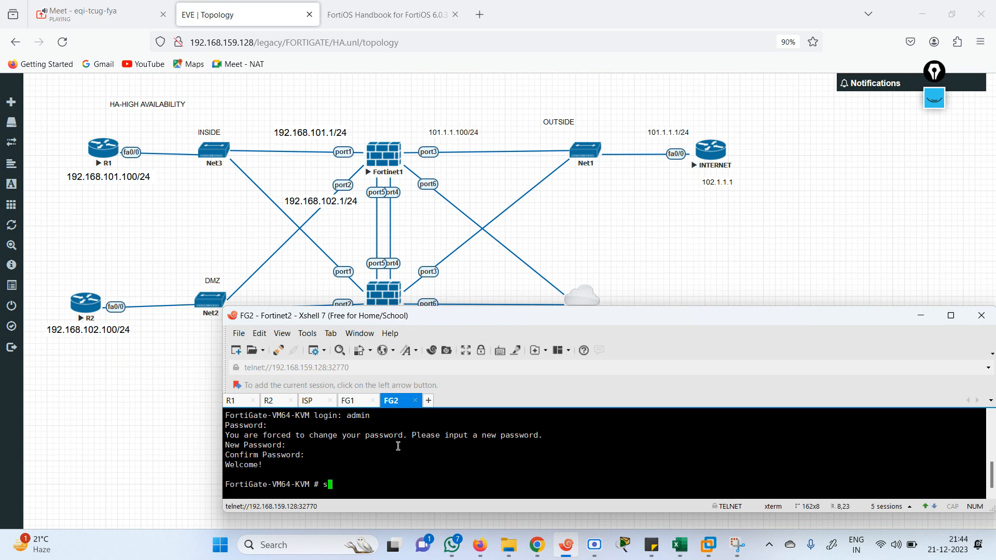
{"action": "type", "text": "how system interface"}
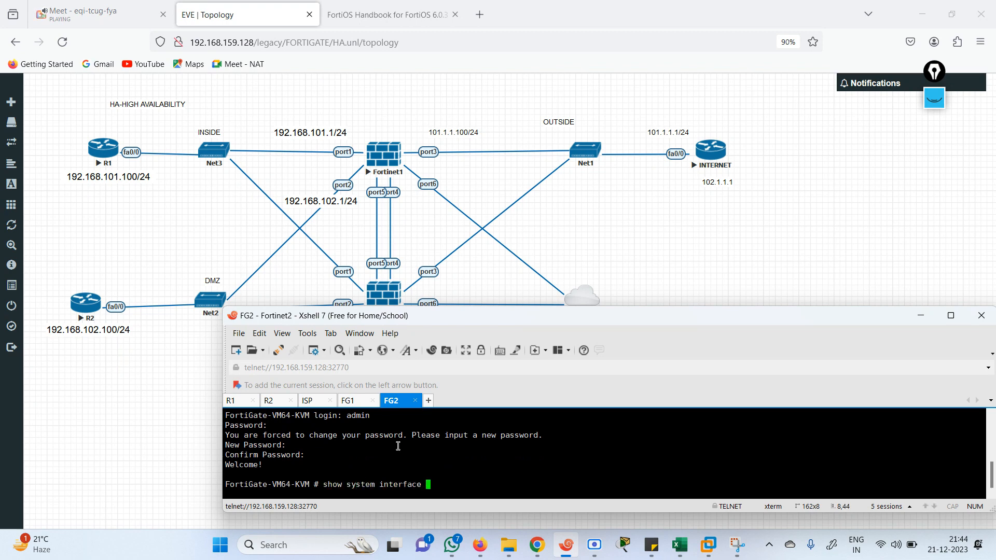
{"action": "key", "text": "question"}
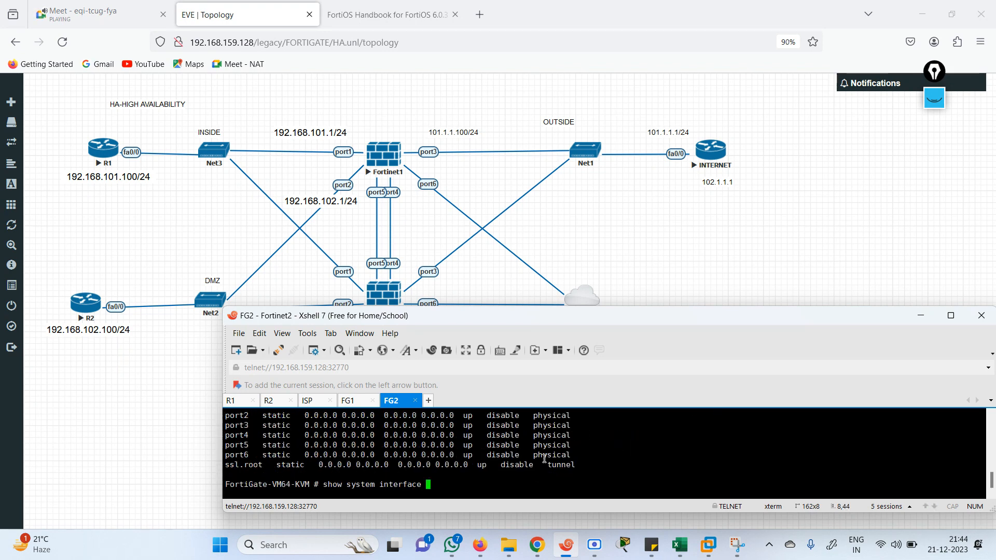
{"action": "key", "text": "BackSpace"}
{"action": "key", "text": "BackSpace"}
{"action": "key", "text": "BackSpace"}
{"action": "key", "text": "BackSpace"}
{"action": "key", "text": "BackSpace"}
{"action": "key", "text": "BackSpace"}
{"action": "key", "text": "BackSpace"}
{"action": "key", "text": "BackSpace"}
{"action": "key", "text": "BackSpace"}
{"action": "key", "text": "BackSpace"}
{"action": "key", "text": "BackSpace"}
{"action": "key", "text": "BackSpace"}
{"action": "key", "text": "BackSpace"}
{"action": "key", "text": "BackSpace"}
{"action": "key", "text": "BackSpace"}
{"action": "key", "text": "BackSpace"}
{"action": "key", "text": "BackSpace"}
{"action": "key", "text": "BackSpace"}
{"action": "key", "text": "BackSpace"}
{"action": "key", "text": "BackSpace"}
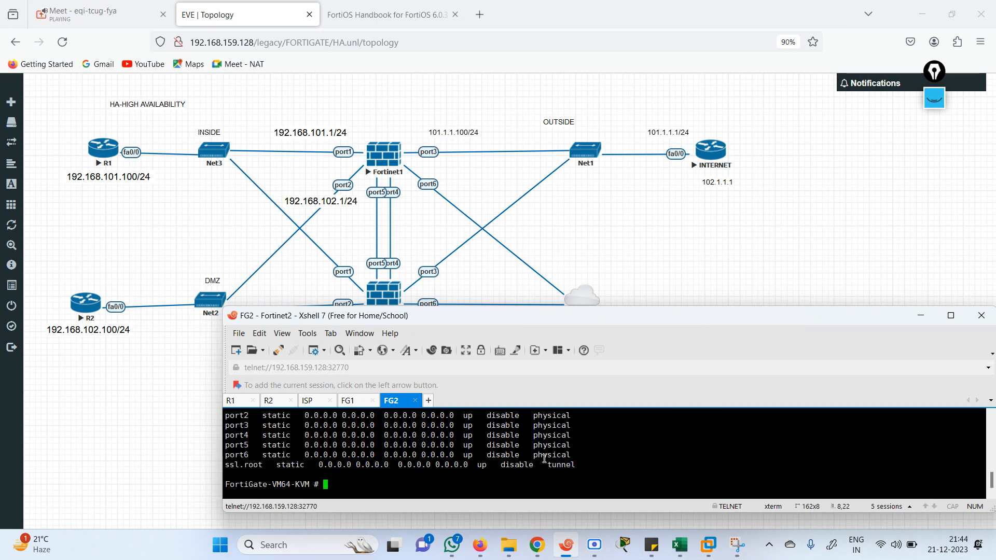
Set FG2's port1 to static mode, then exit the interface configuration
{"action": "type", "text": "config system interface"}
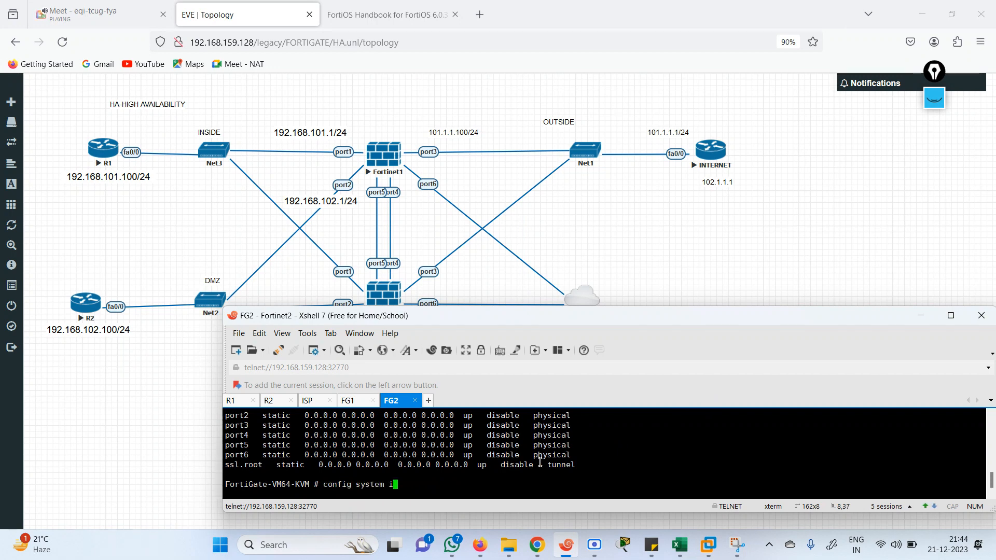
{"action": "key", "text": "Return"}
{"action": "type", "text": "edit port1"}
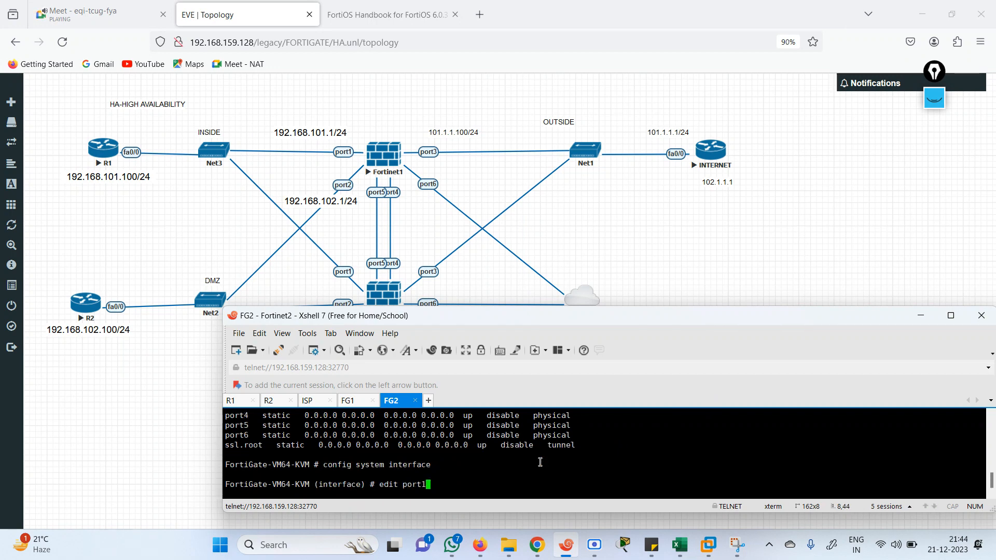
{"action": "key", "text": "Return"}
{"action": "type", "text": "set mode static"}
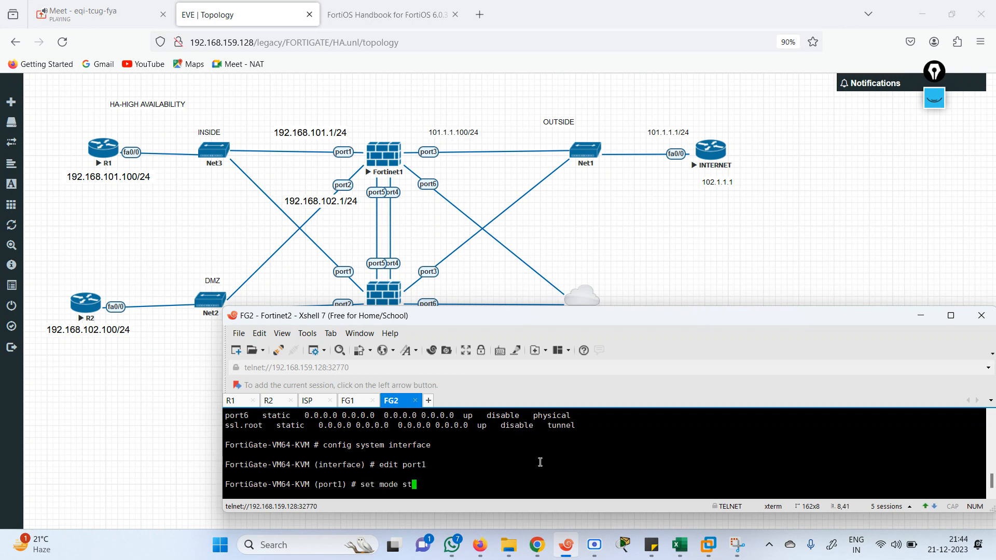
{"action": "key", "text": "Return"}
{"action": "key", "text": "Return"}
{"action": "key", "text": "Return"}
{"action": "type", "text": "next"}
{"action": "key", "text": "Return"}
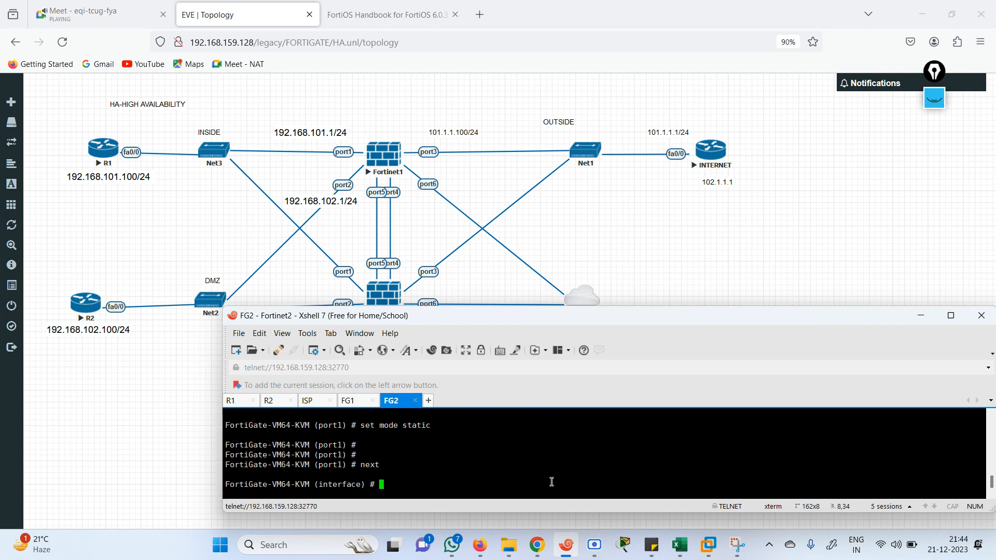
{"action": "type", "text": "abo"}
{"action": "key", "text": "Return"}
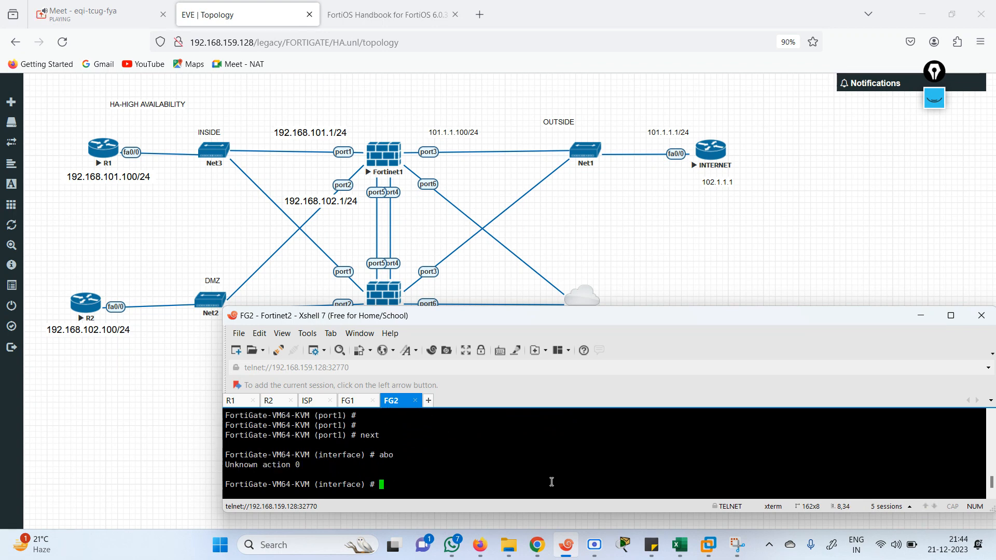
{"action": "type", "text": "end"}
{"action": "key", "text": "Return"}
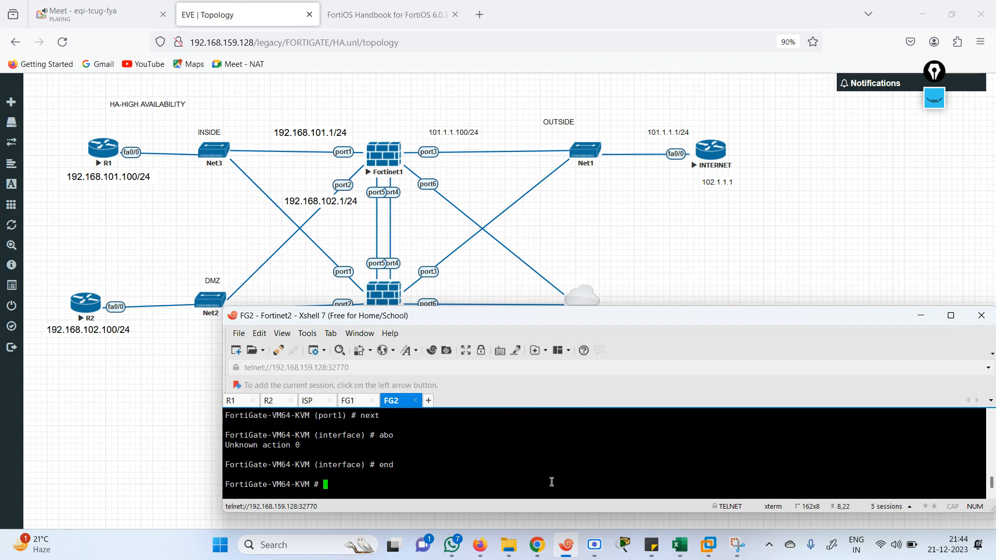
Reconfigure FG2's port1 as static with ping access allowed
{"action": "type", "text": "config system interface"}
{"action": "key", "text": "Return"}
{"action": "type", "text": "edit port1"}
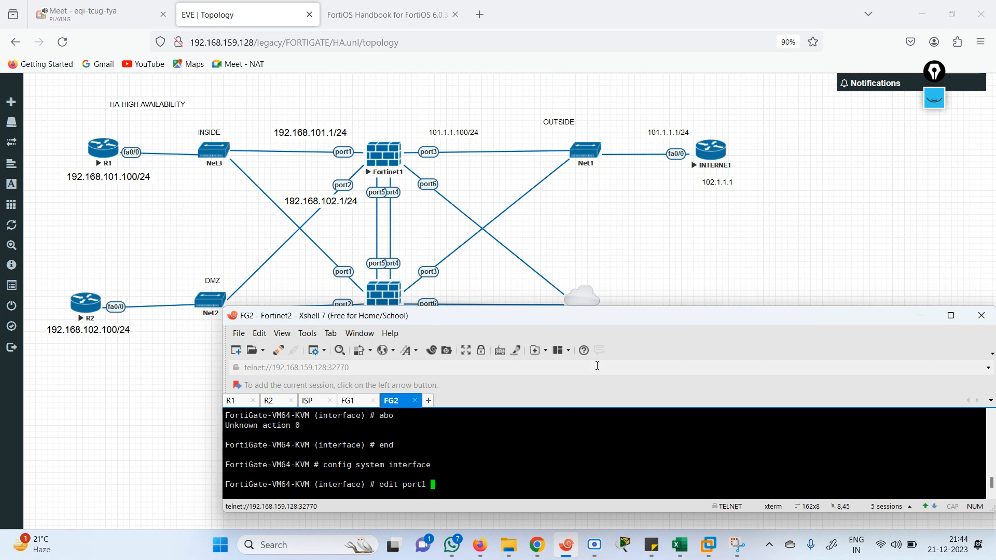
{"action": "key", "text": "Return"}
{"action": "type", "text": "set mode static"}
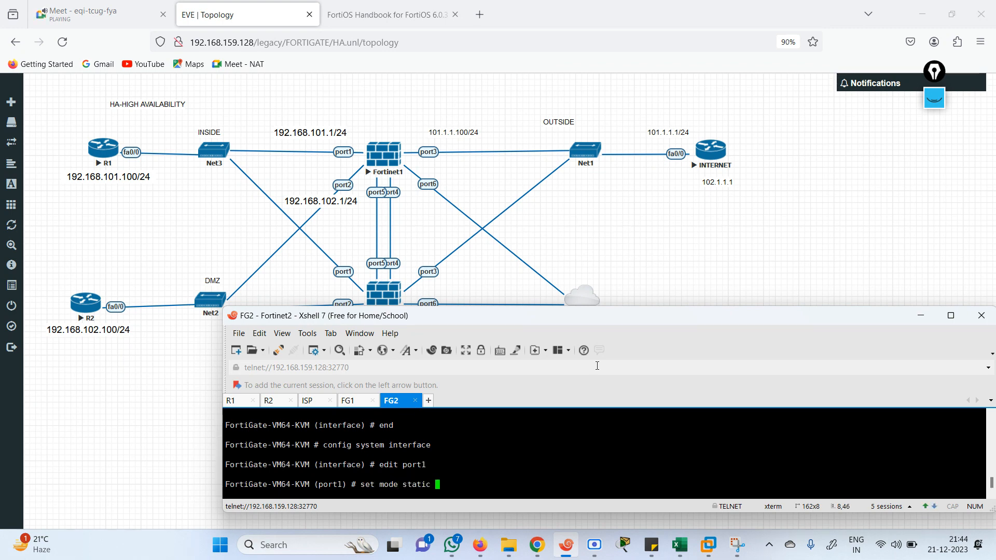
{"action": "key", "text": "Return"}
{"action": "type", "text": "set a"}
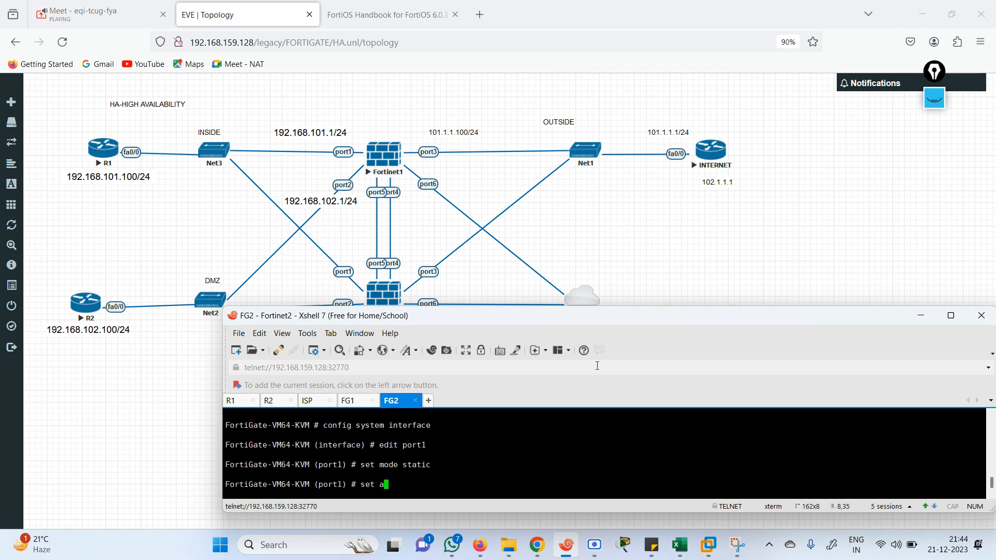
{"action": "type", "text": "llowaccess ping"}
{"action": "key", "text": "Return"}
{"action": "key", "text": "Return"}
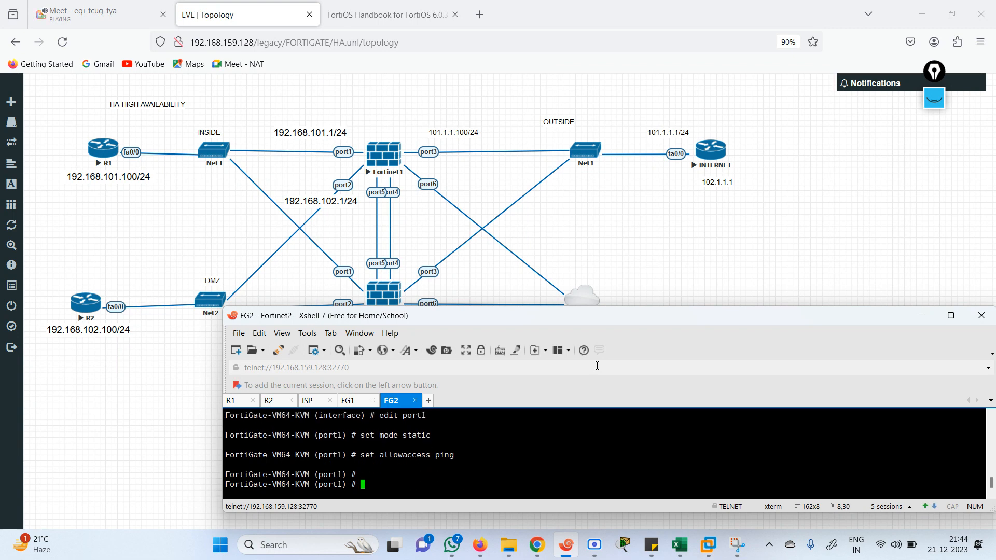
{"action": "type", "text": "next"}
{"action": "key", "text": "Return"}
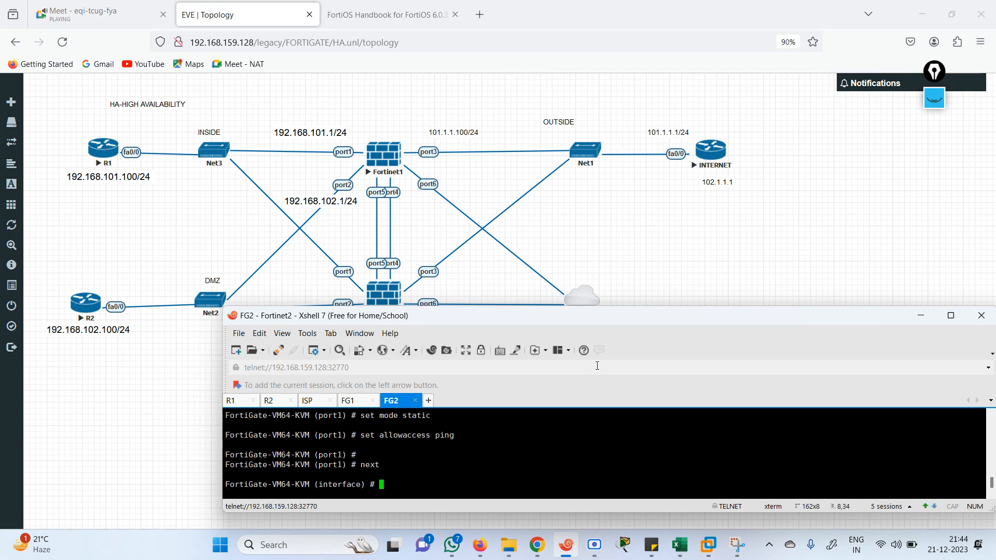
Set FG2's port6 to DHCP with ping allowed and end configuration
{"action": "type", "text": "edit oport3"}
{"action": "key", "text": "BackSpace"}
{"action": "type", "text": "6"}
{"action": "key", "text": "Return"}
{"action": "key", "text": "Return"}
{"action": "type", "text": "set allowaccess"}
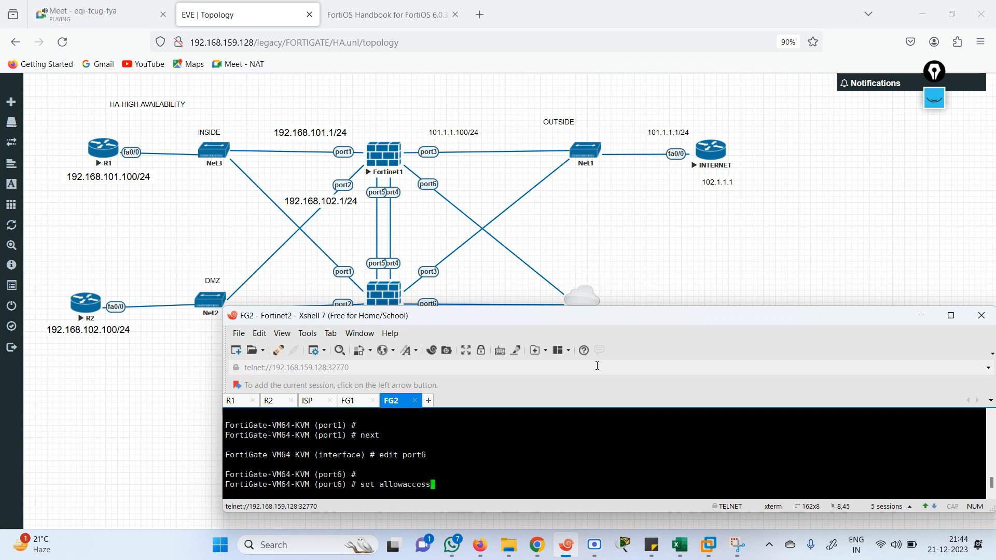
{"action": "type", "text": " ping"}
{"action": "key", "text": "Return"}
{"action": "type", "text": "se"}
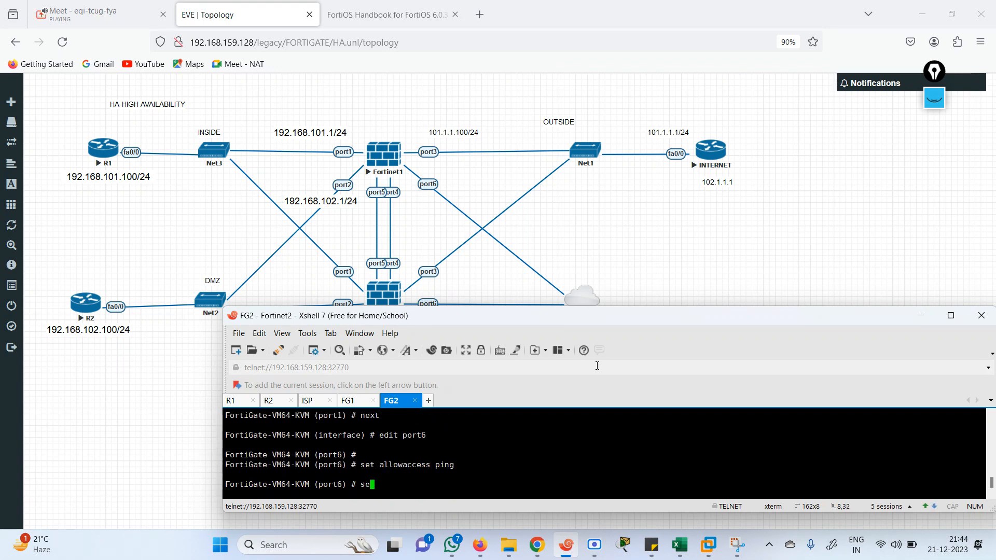
{"action": "type", "text": "t mode dhcp"}
{"action": "key", "text": "Return"}
{"action": "type", "text": "end"}
{"action": "key", "text": "Return"}
{"action": "key", "text": "Return"}
{"action": "key", "text": "Return"}
{"action": "key", "text": "Return"}
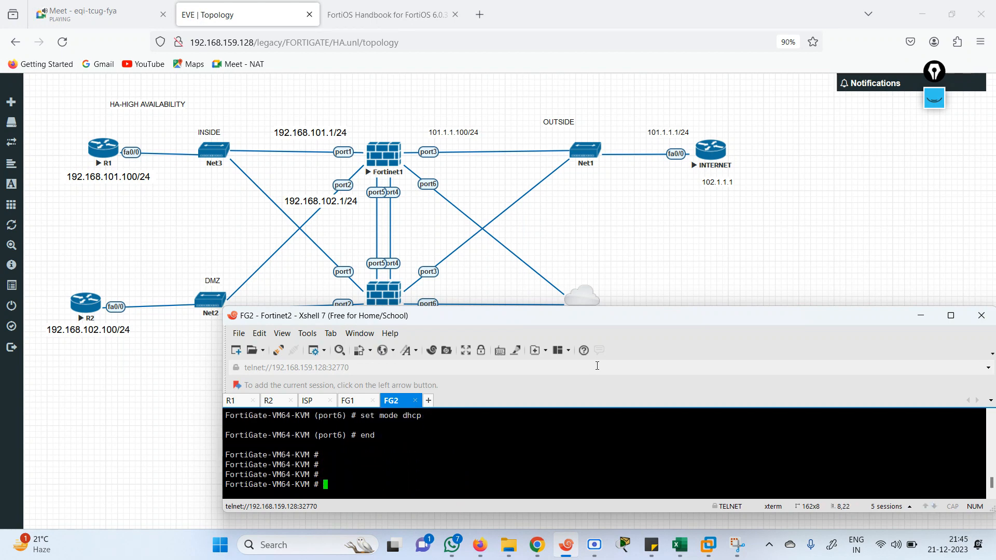
List FG1's interfaces with show system interface
{"action": "left_click", "coordinate": [357, 401]}
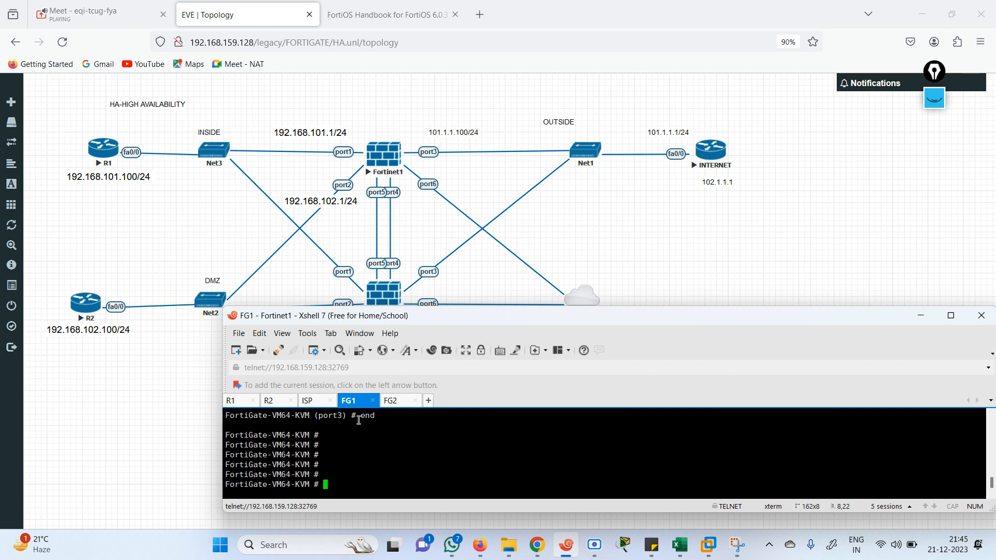
{"action": "type", "text": "show sctp-filter"}
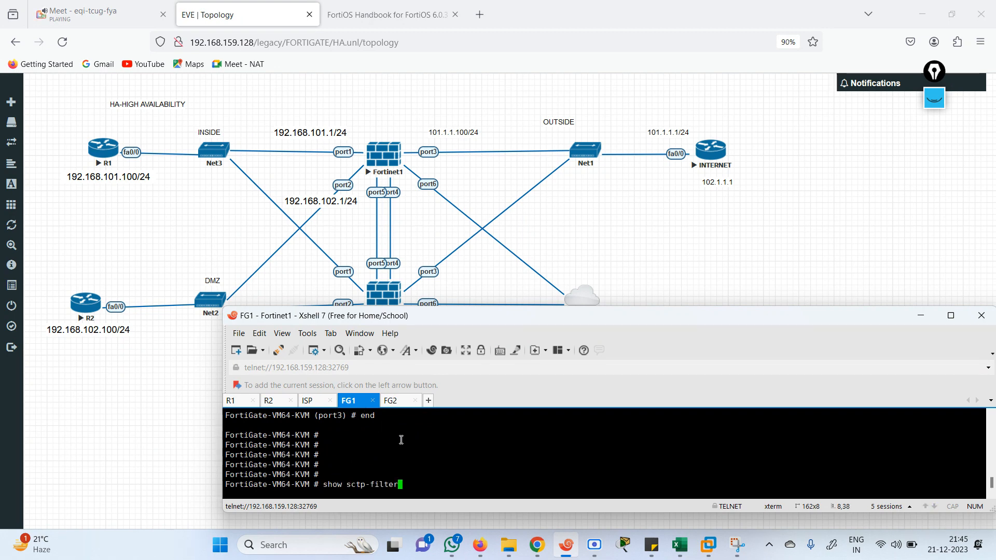
{"action": "key", "text": "BackSpace"}
{"action": "key", "text": "BackSpace"}
{"action": "key", "text": "BackSpace"}
{"action": "key", "text": "BackSpace"}
{"action": "key", "text": "BackSpace"}
{"action": "key", "text": "BackSpace"}
{"action": "key", "text": "BackSpace"}
{"action": "key", "text": "BackSpace"}
{"action": "key", "text": "BackSpace"}
{"action": "key", "text": "BackSpace"}
{"action": "key", "text": "BackSpace"}
{"action": "type", "text": "system interface"}
{"action": "key", "text": "question"}
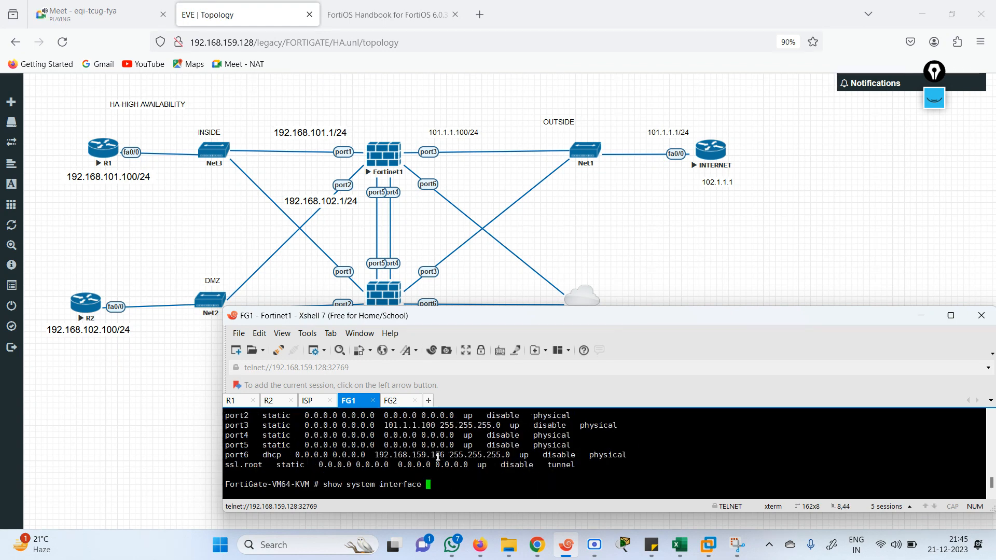
Copy port6's DHCP address 192.168.159.146 to the clipboard
{"action": "left_click_drag", "start_coordinate": [445, 457], "coordinate": [375, 455]}
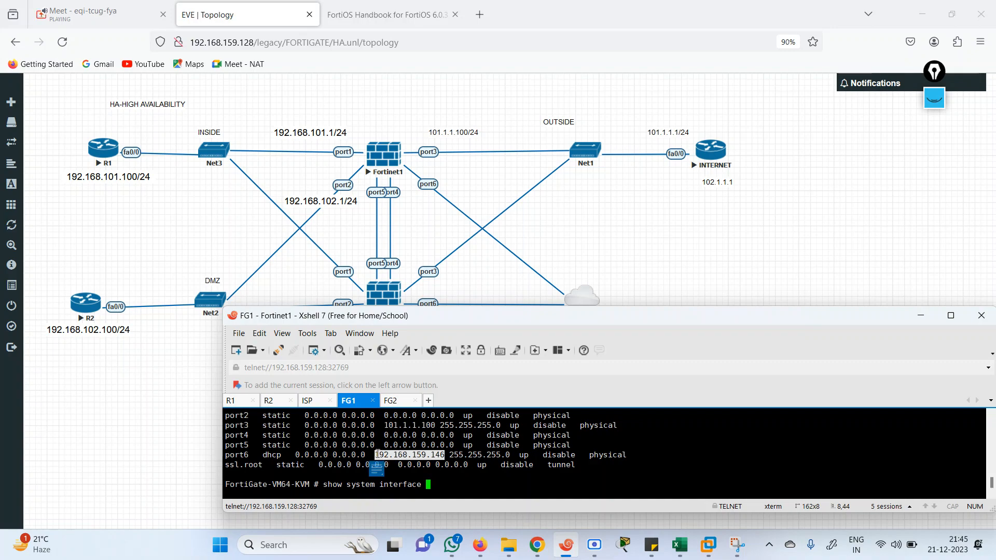
{"action": "right_click", "coordinate": [377, 455]}
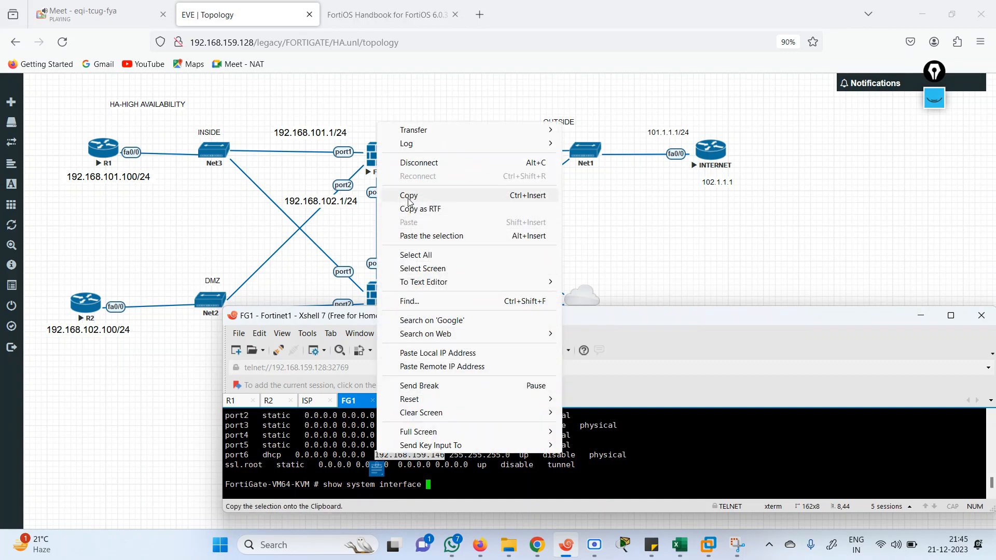
{"action": "left_click", "coordinate": [409, 197]}
Add a text label 192.168.159.146 beside Fortinet1's port6 link, then return to the FG2 terminal session
{"action": "left_click", "coordinate": [473, 201]}
{"action": "right_click", "coordinate": [474, 201]}
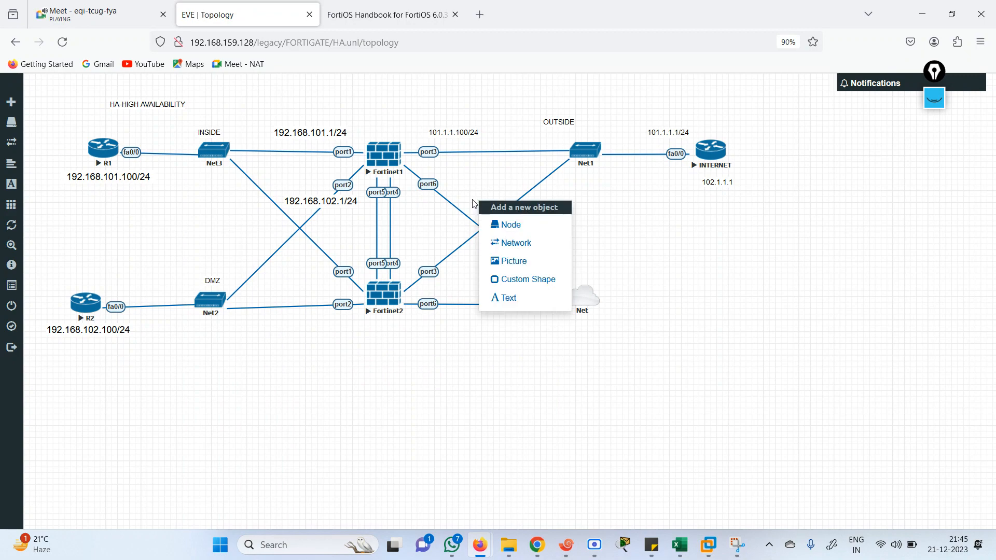
{"action": "left_click", "coordinate": [514, 299]}
{"action": "key", "text": "ctrl+v"}
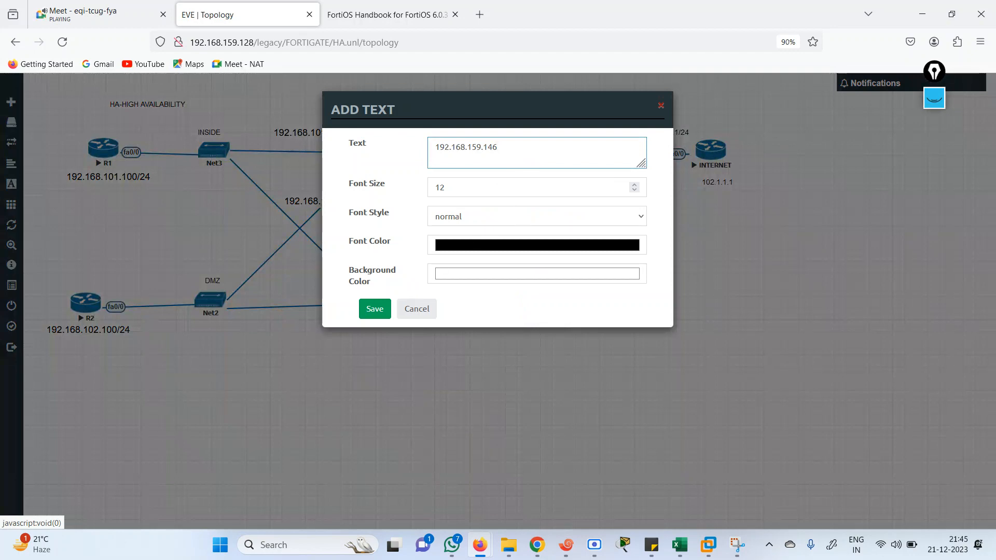
{"action": "left_click", "coordinate": [375, 309]}
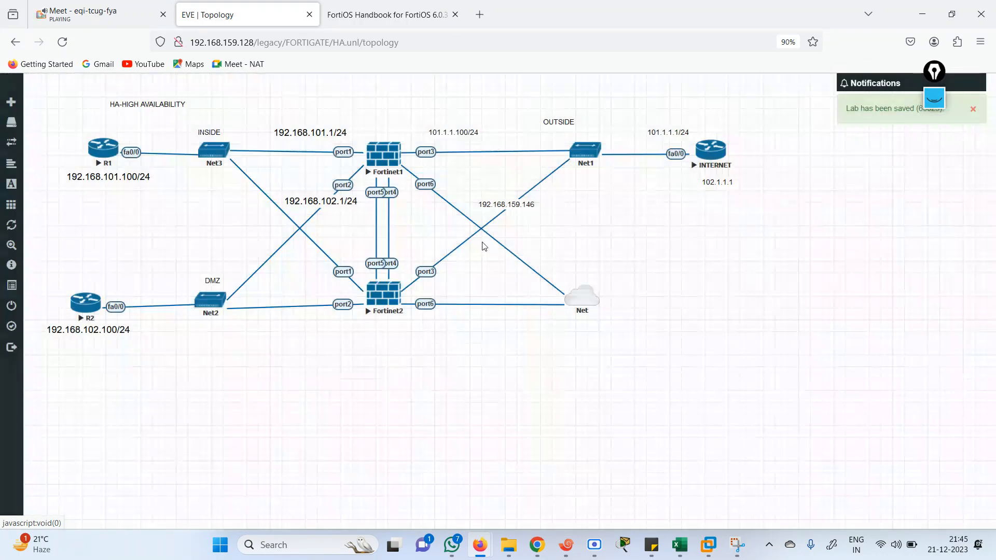
{"action": "left_click_drag", "start_coordinate": [493, 204], "coordinate": [439, 204]}
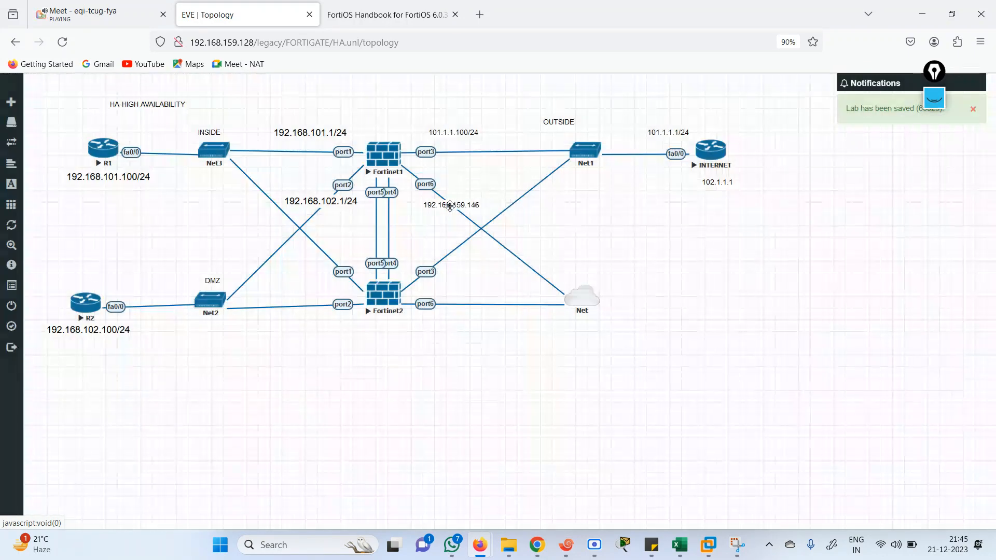
{"action": "left_click", "coordinate": [565, 545]}
{"action": "left_click", "coordinate": [394, 401]}
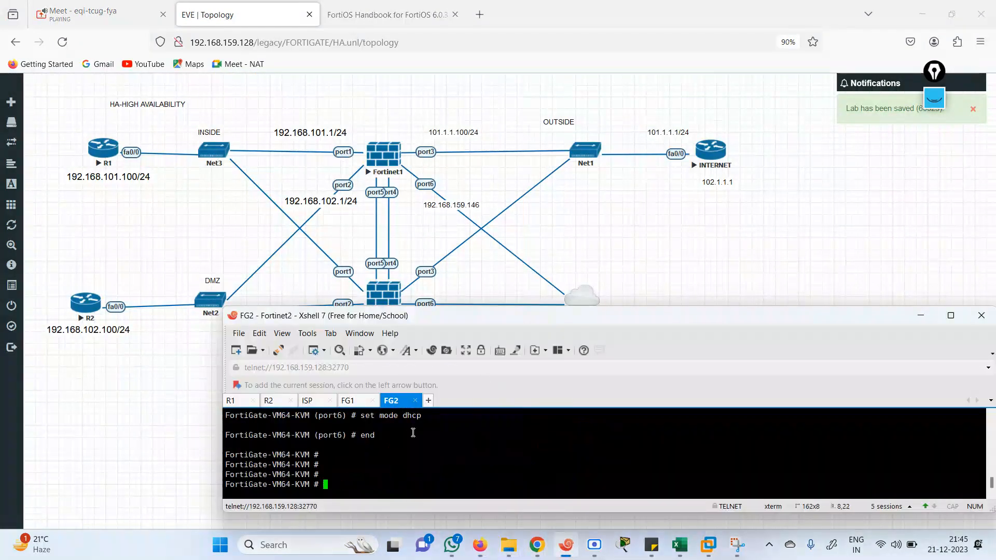
List FG2's system interface settings and copy port6's address 192.168.159.147
{"action": "type", "text": "show system interface"}
{"action": "key", "text": "question"}
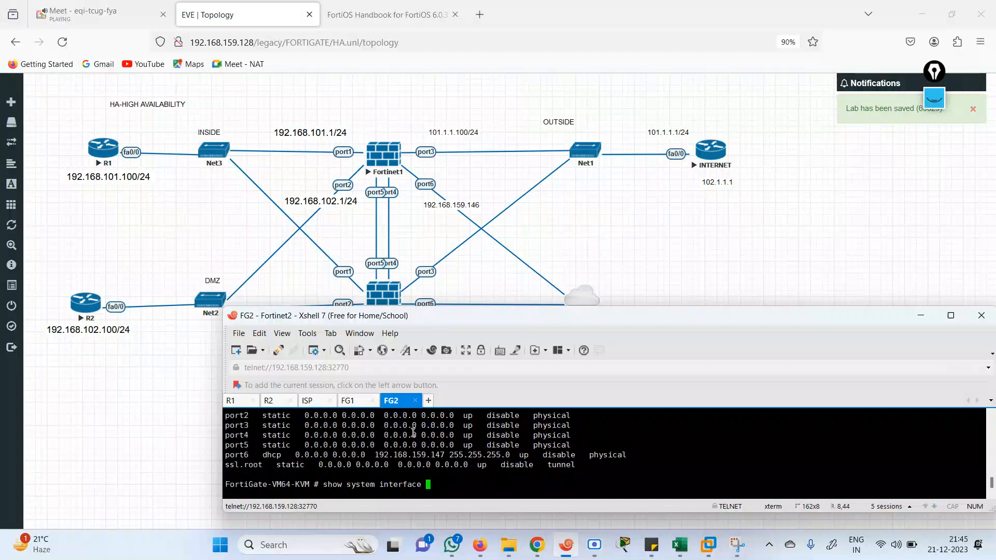
{"action": "left_click_drag", "start_coordinate": [445, 455], "coordinate": [379, 455]}
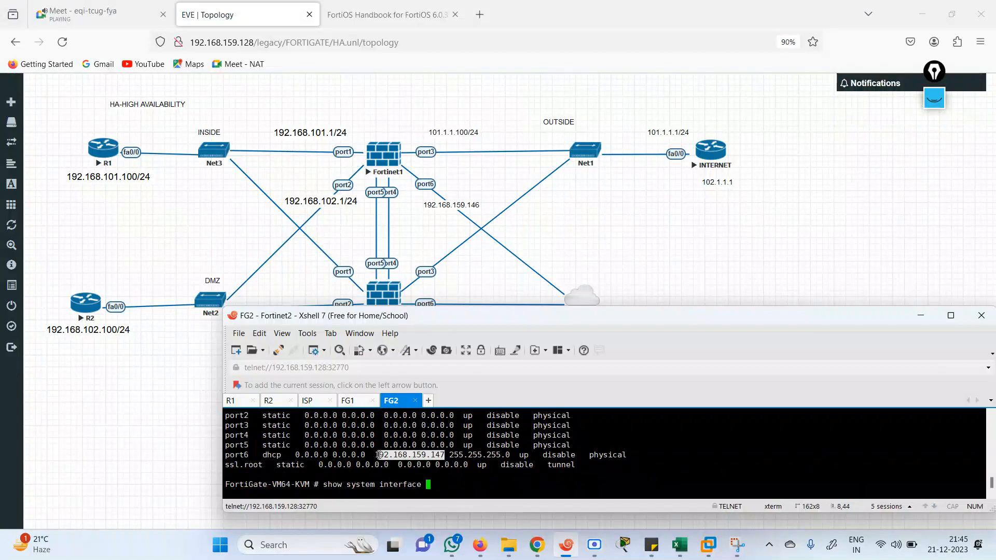
{"action": "right_click", "coordinate": [378, 465]}
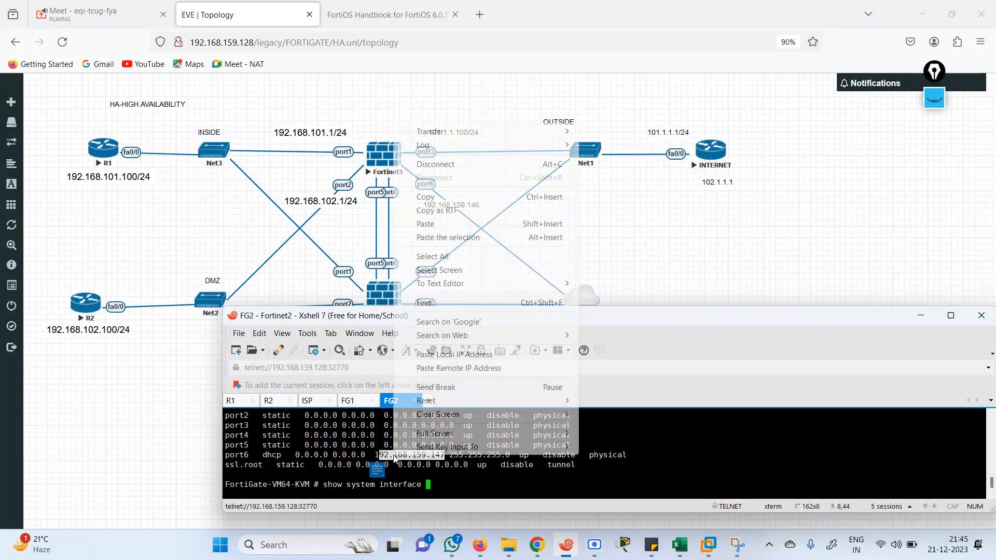
{"action": "left_click", "coordinate": [666, 269]}
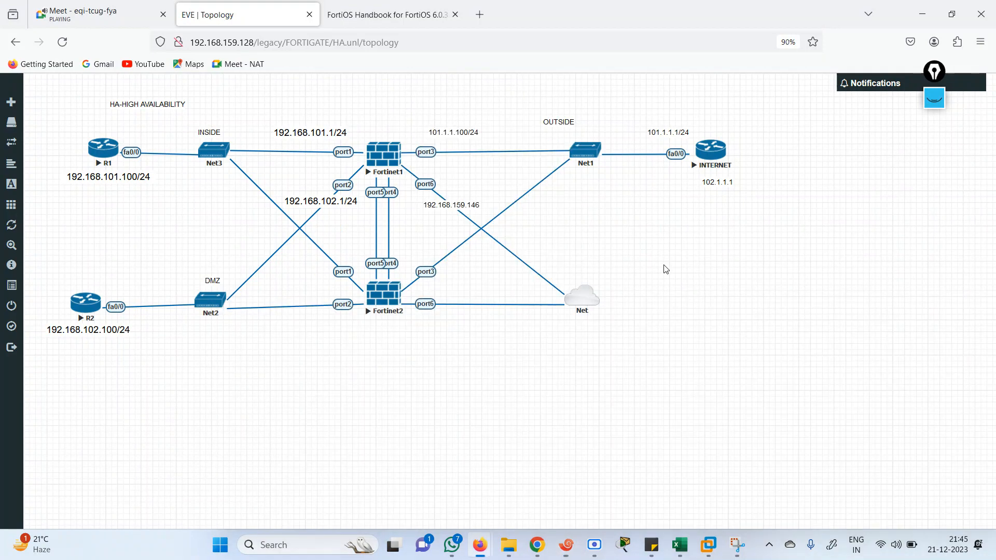
Add a 192.168.159.147 text label just above Fortinet2's port6 link
{"action": "right_click", "coordinate": [446, 325]}
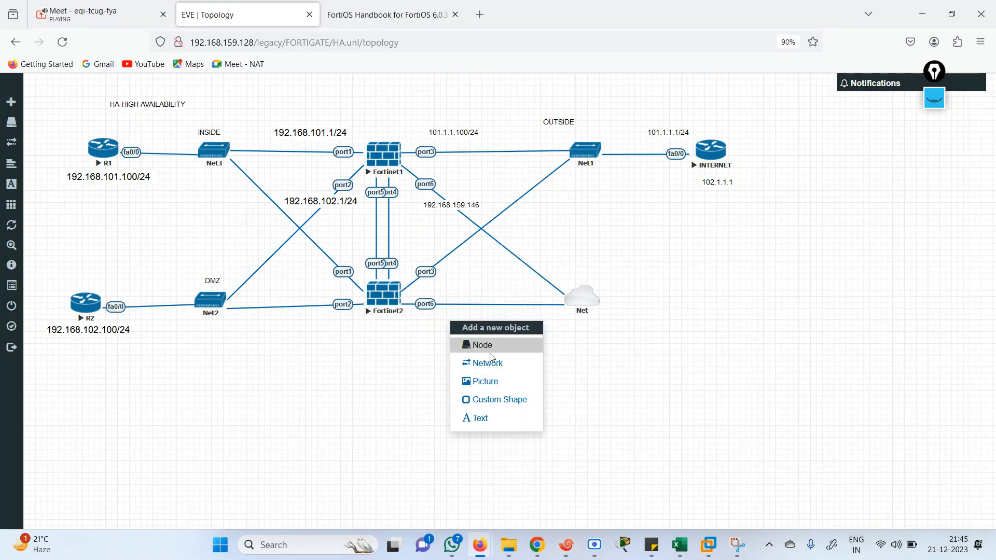
{"action": "left_click", "coordinate": [485, 418]}
{"action": "key", "text": "ctrl+v"}
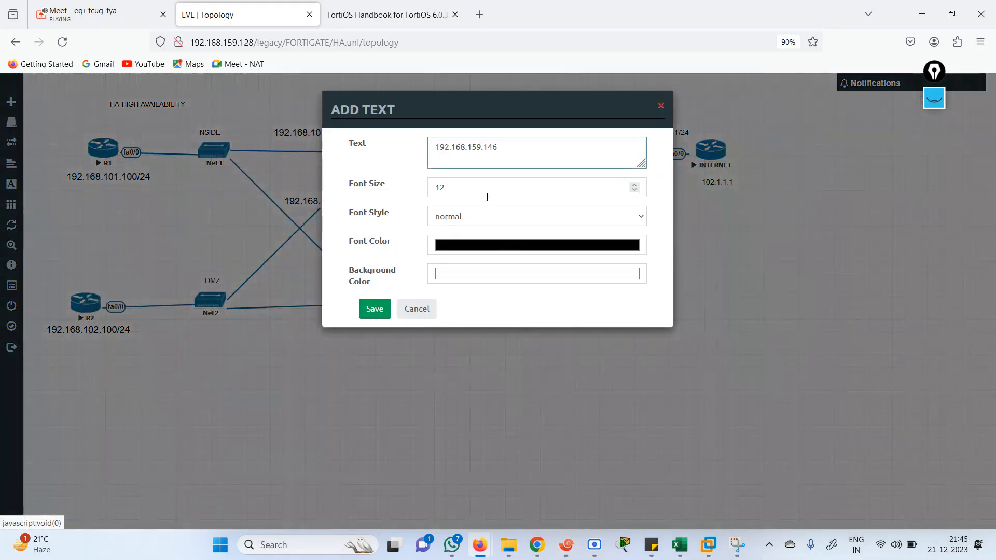
{"action": "left_click", "coordinate": [374, 309]}
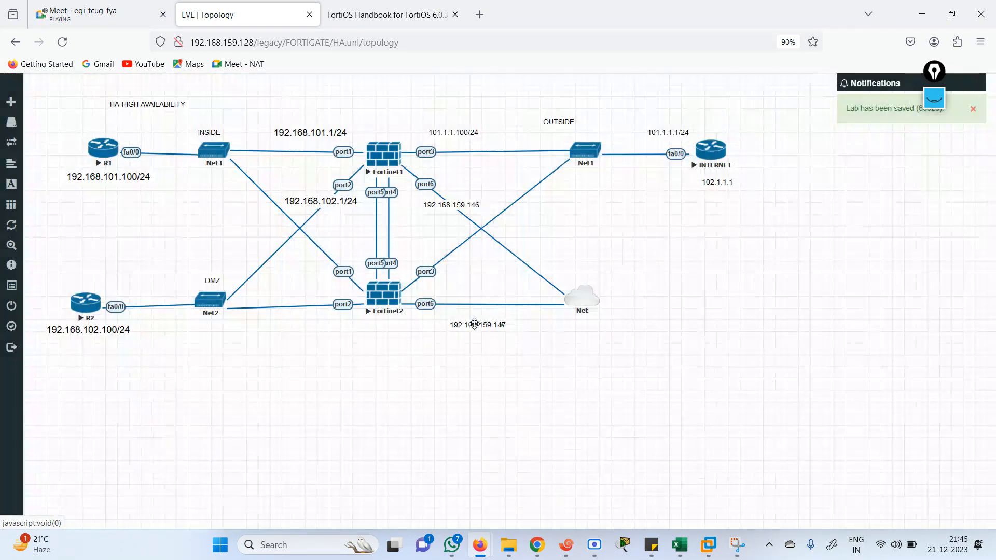
{"action": "left_click_drag", "start_coordinate": [475, 324], "coordinate": [461, 296]}
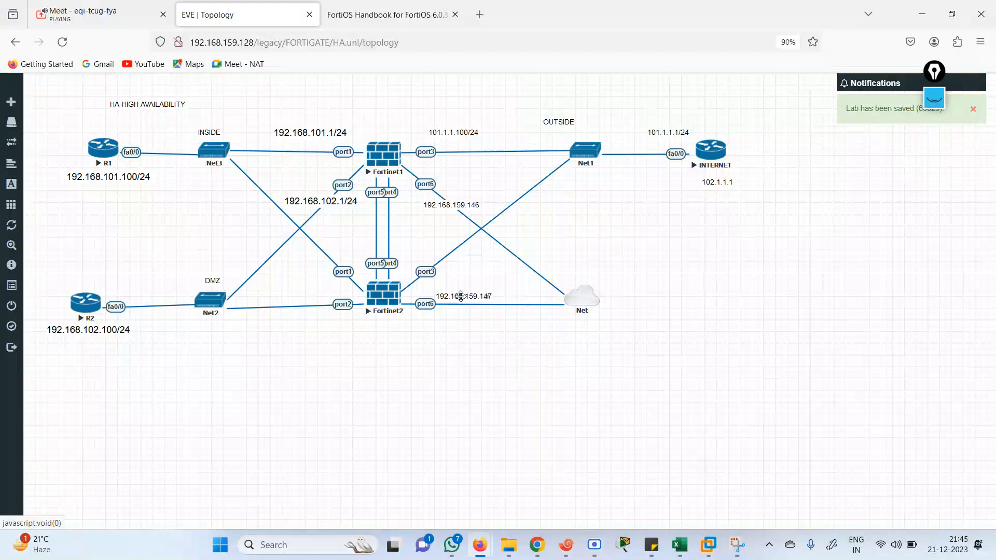
Add a 192.168.159.1 label beside the Net cloud and move the FortiOS Handbook tab ahead
{"action": "right_click", "coordinate": [634, 291]}
{"action": "left_click", "coordinate": [674, 383]}
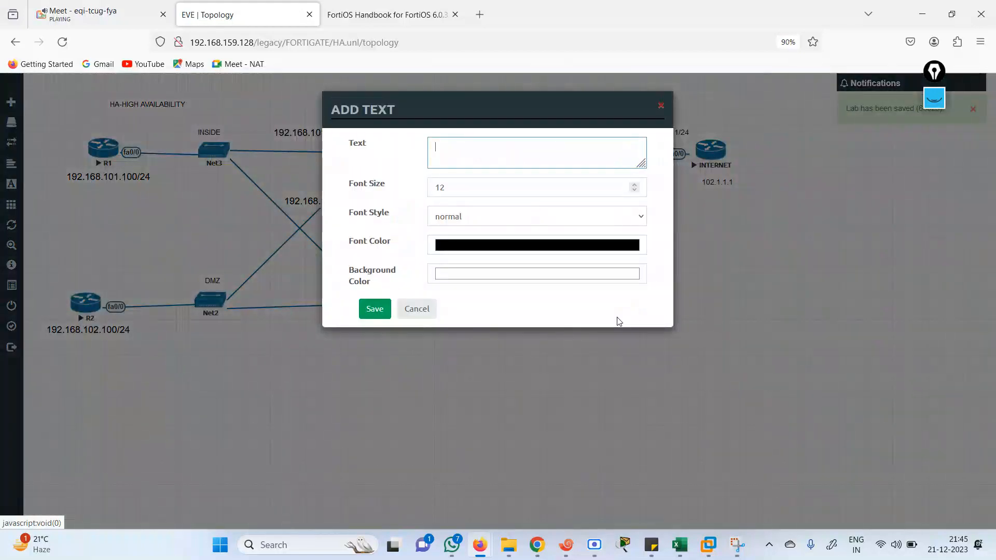
{"action": "key", "text": "ctrl+v"}
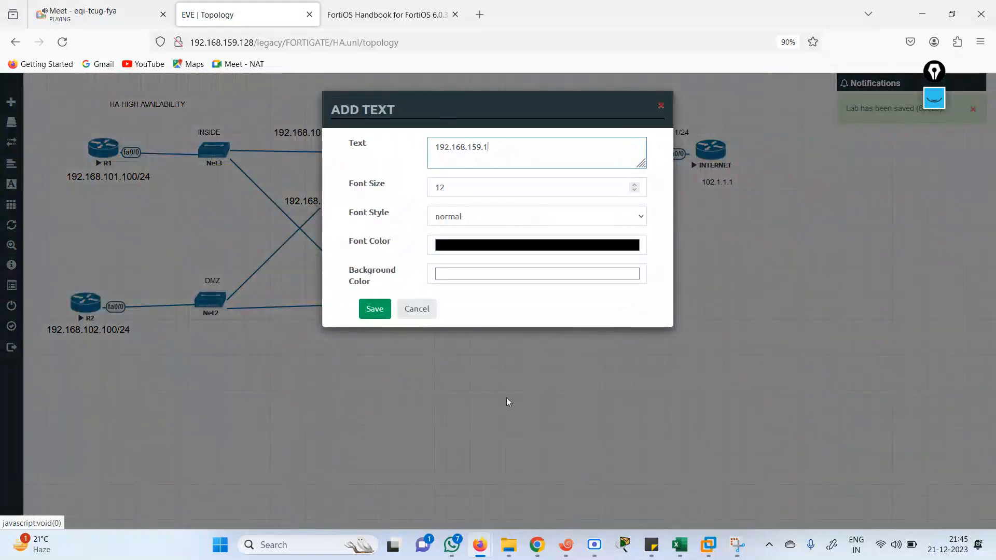
{"action": "left_click", "coordinate": [381, 310]}
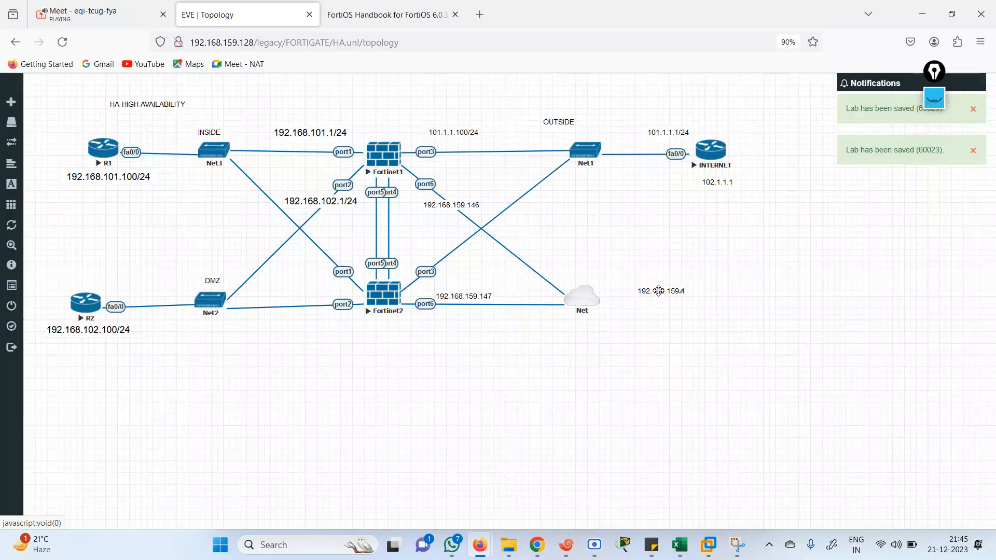
{"action": "left_click_drag", "start_coordinate": [659, 291], "coordinate": [629, 293]}
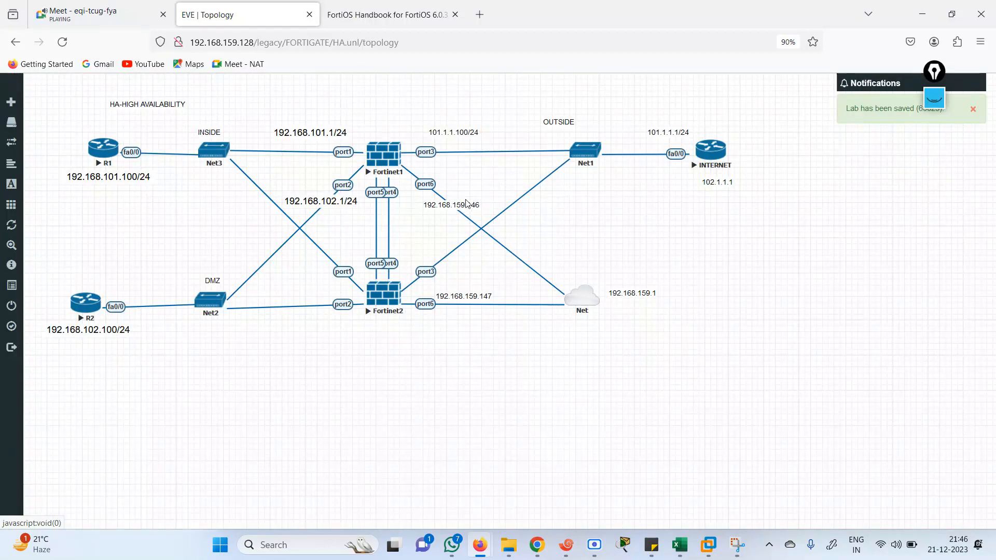
{"action": "left_click_drag", "start_coordinate": [386, 15], "coordinate": [245, 11]}
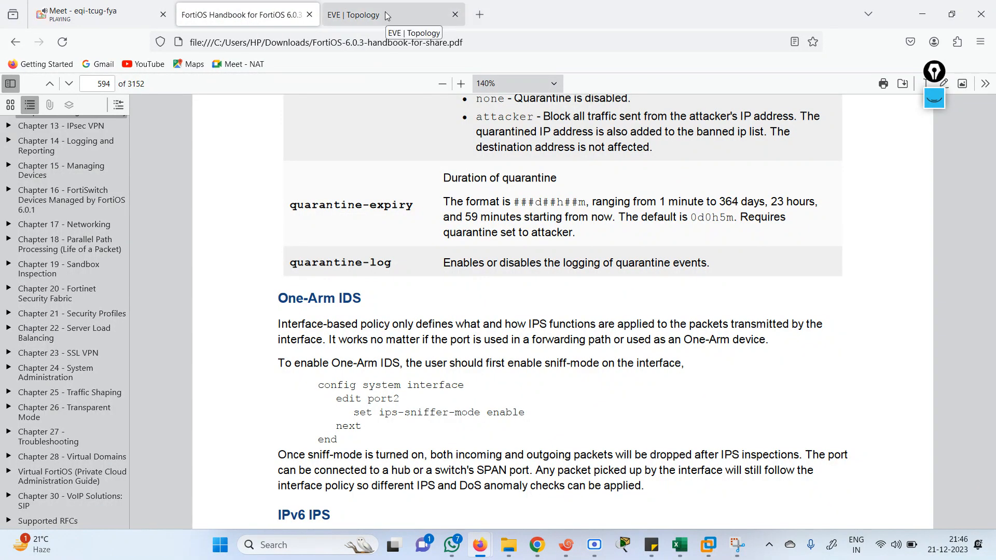
Open a new browser tab and load FortiGate 1 at 192.168.159.146
{"action": "left_click", "coordinate": [411, 14]}
{"action": "left_click", "coordinate": [479, 15]}
{"action": "type", "text": "19"}
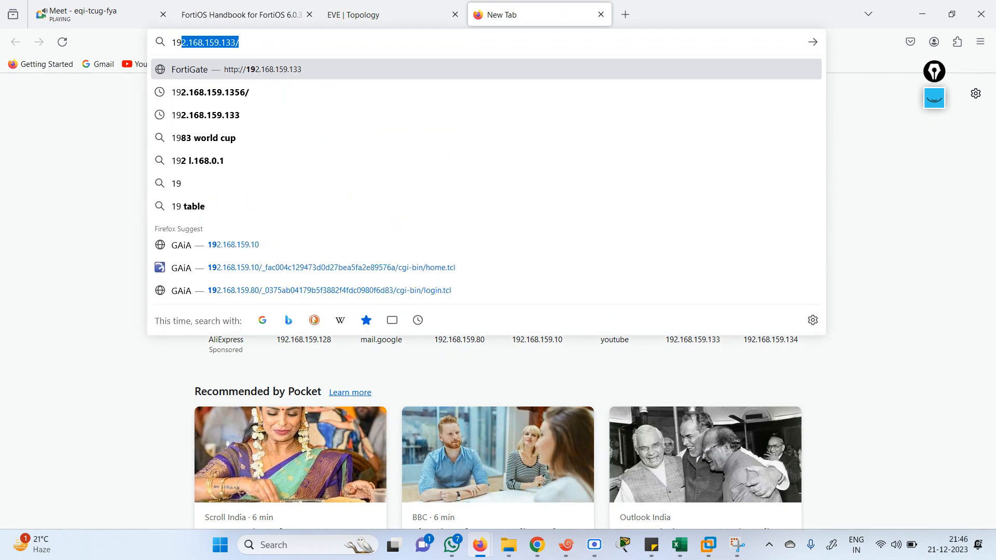
{"action": "key", "text": "Right"}
{"action": "key", "text": "BackSpace"}
{"action": "key", "text": "BackSpace"}
{"action": "key", "text": "BackSpace"}
{"action": "type", "text": "46"}
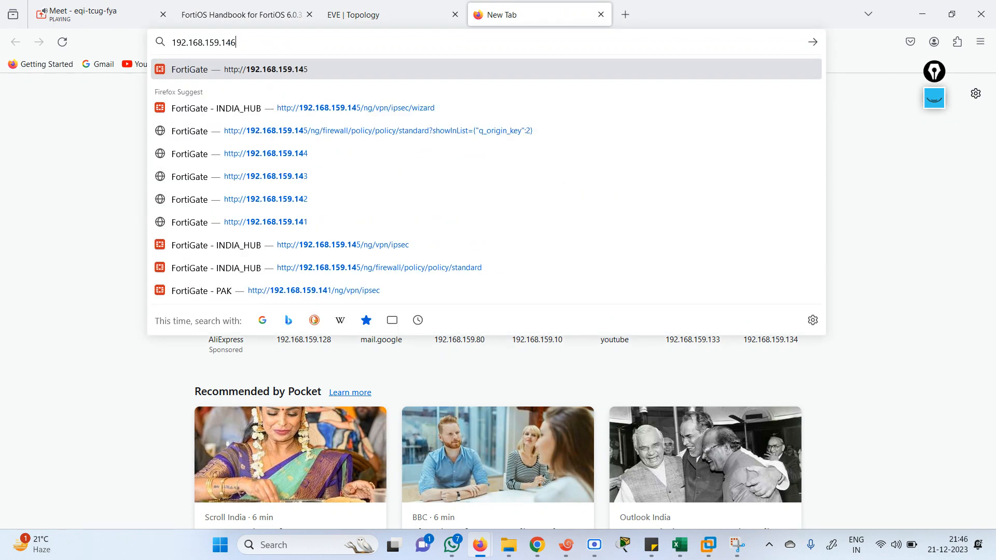
{"action": "key", "text": "Return"}
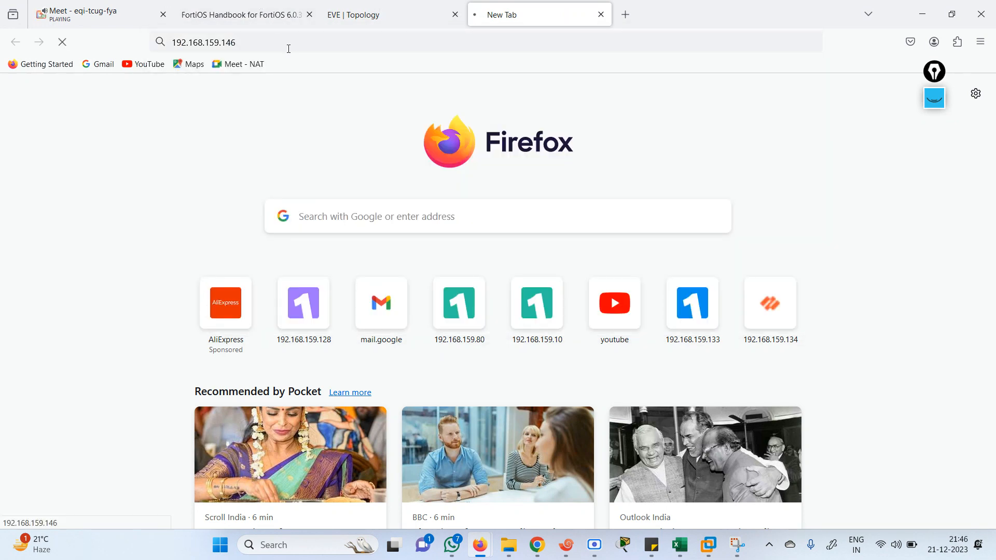
{"action": "left_click", "coordinate": [286, 46]}
{"action": "left_click", "coordinate": [286, 46]}
{"action": "key", "text": "Home"}
{"action": "type", "text": "http://"}
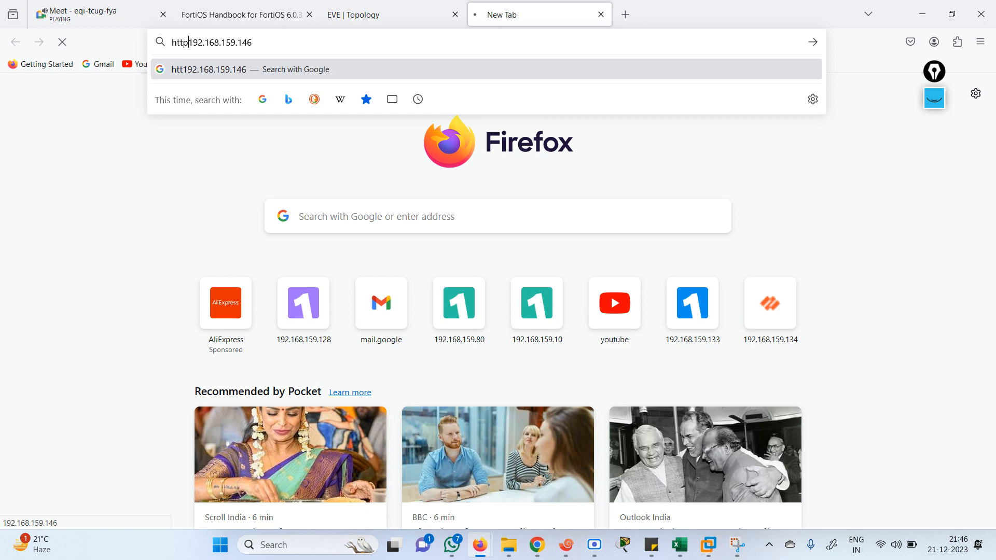
{"action": "key", "text": "Return"}
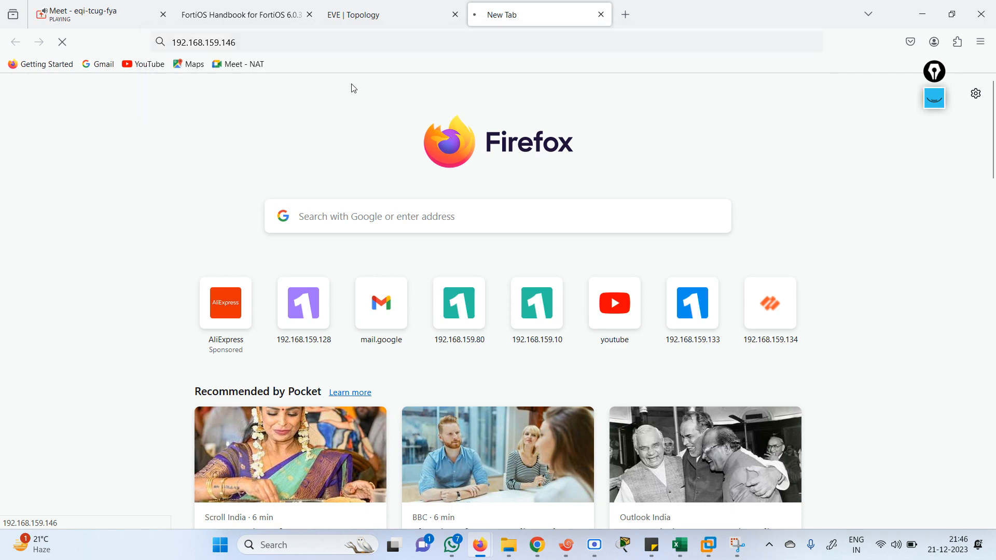
{"action": "left_click", "coordinate": [395, 17]}
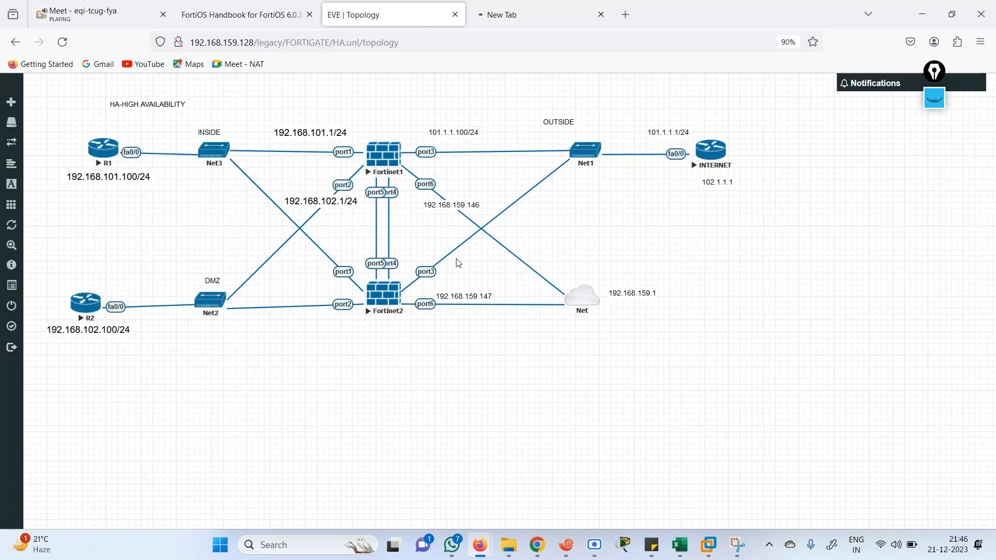
In the FG1 console, enter config system interface and edit port6
{"action": "left_click", "coordinate": [563, 553]}
{"action": "left_click", "coordinate": [348, 410]}
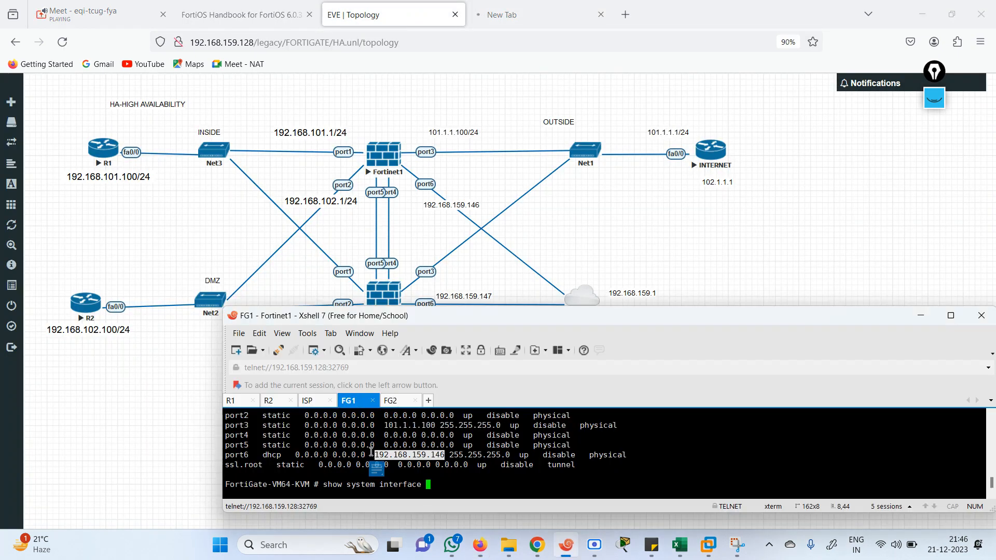
{"action": "key", "text": "space"}
{"action": "key", "text": "space"}
{"action": "key", "text": "space"}
{"action": "key", "text": "space"}
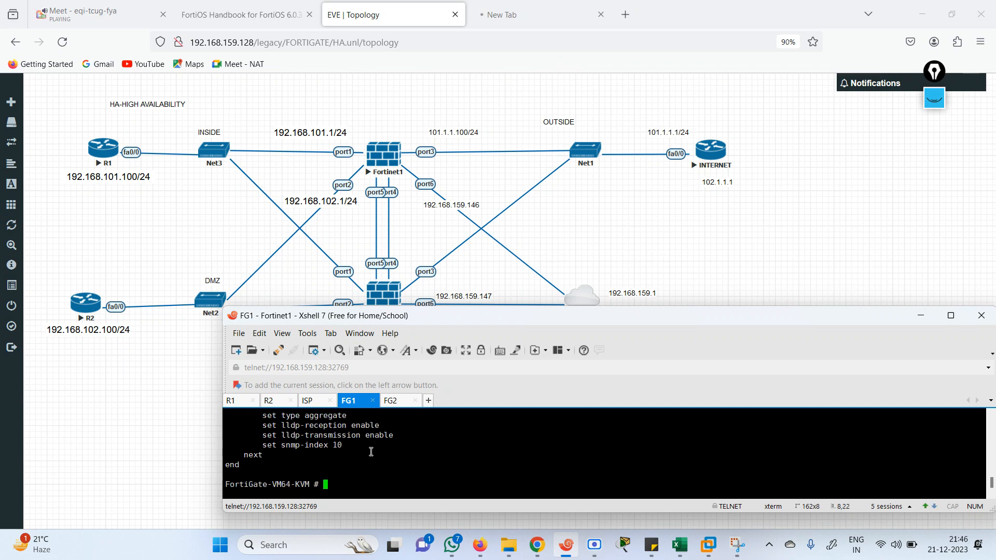
{"action": "type", "text": "config system interface"}
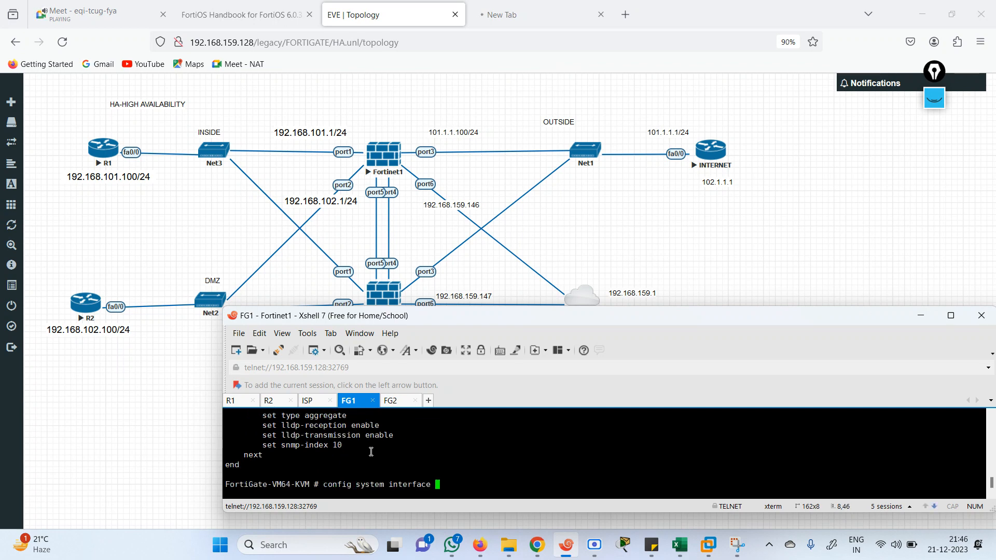
{"action": "key", "text": "Return"}
{"action": "type", "text": "edit port"}
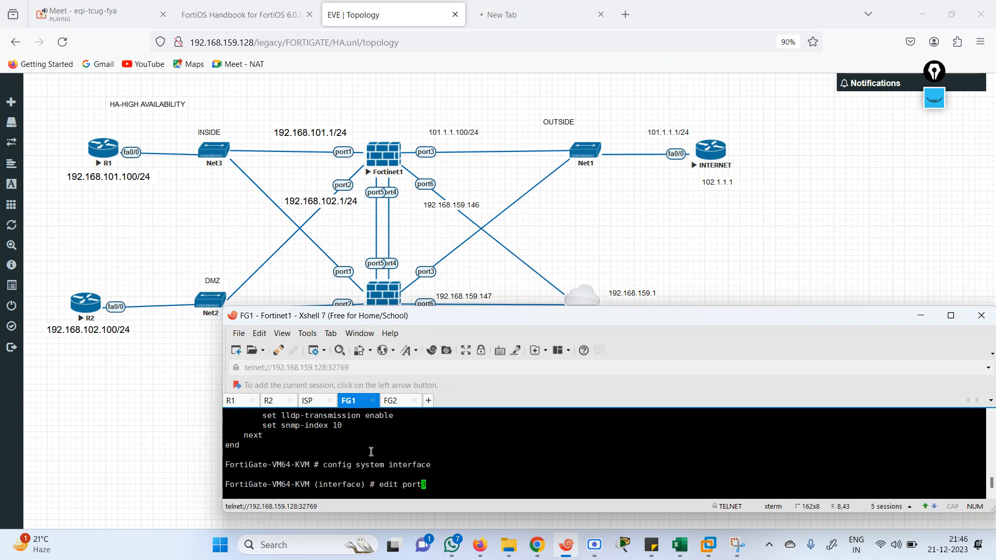
{"action": "type", "text": "6"}
{"action": "key", "text": "Return"}
Set port6's allowaccess to https http and end the interface configuration
{"action": "type", "text": "se"}
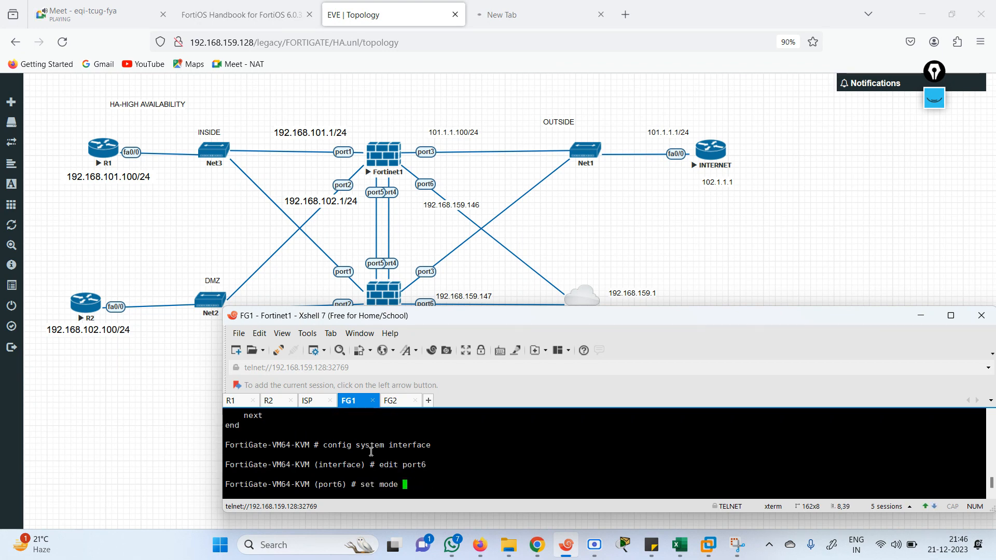
{"action": "type", "text": "t a"}
{"action": "key", "text": "Tab"}
{"action": "type", "text": "https http"}
{"action": "key", "text": "Return"}
{"action": "type", "text": "end"}
{"action": "key", "text": "Return"}
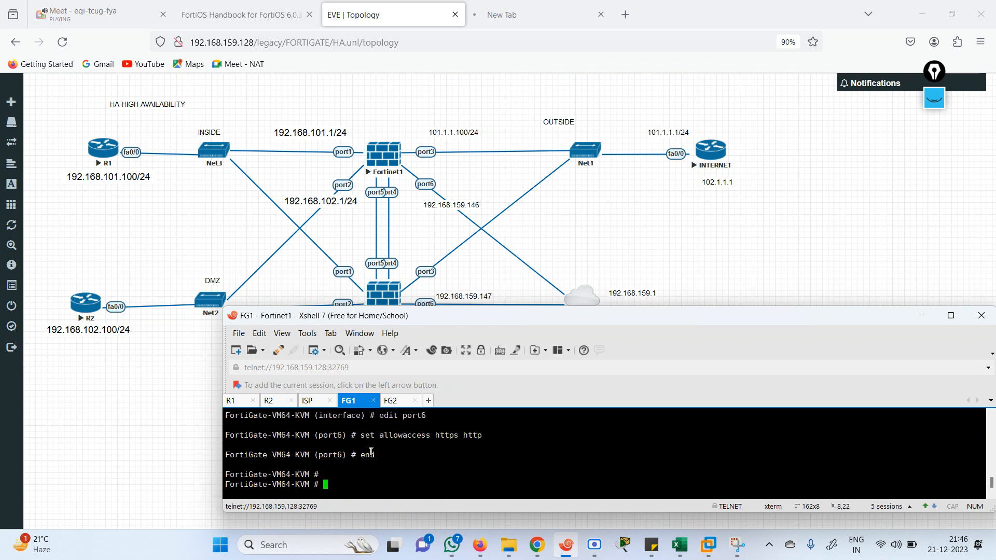
{"action": "key", "text": "Return"}
{"action": "key", "text": "Return"}
In the FG2 console, enter config system interface and edit port6
{"action": "left_click", "coordinate": [394, 402]}
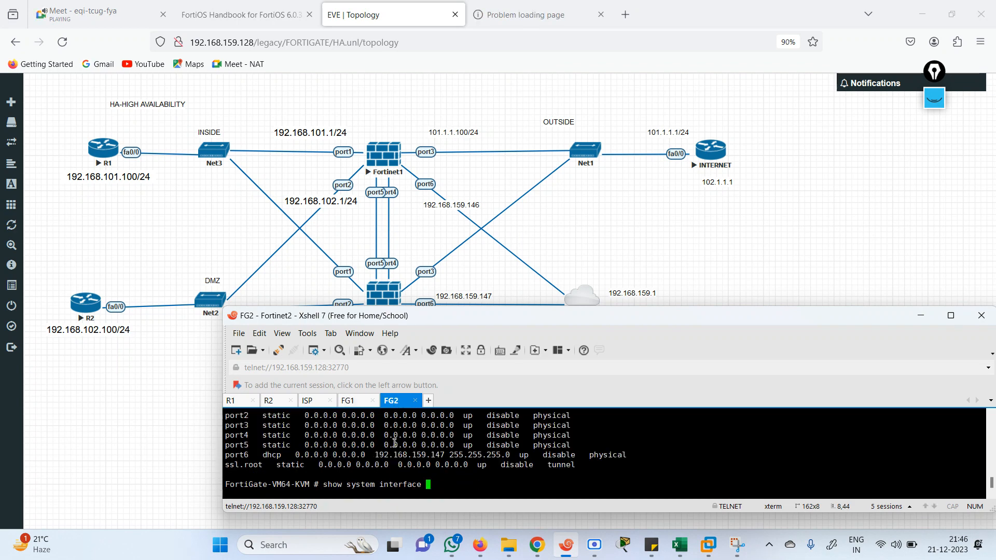
{"action": "key", "text": "BackSpace"}
{"action": "key", "text": "BackSpace"}
{"action": "key", "text": "BackSpace"}
{"action": "key", "text": "BackSpace"}
{"action": "key", "text": "BackSpace"}
{"action": "key", "text": "BackSpace"}
{"action": "key", "text": "BackSpace"}
{"action": "key", "text": "BackSpace"}
{"action": "key", "text": "BackSpace"}
{"action": "key", "text": "BackSpace"}
{"action": "key", "text": "BackSpace"}
{"action": "key", "text": "BackSpace"}
{"action": "key", "text": "BackSpace"}
{"action": "key", "text": "BackSpace"}
{"action": "key", "text": "BackSpace"}
{"action": "key", "text": "BackSpace"}
{"action": "key", "text": "BackSpace"}
{"action": "key", "text": "BackSpace"}
{"action": "key", "text": "BackSpace"}
{"action": "key", "text": "BackSpace"}
{"action": "type", "text": "config sctp-filteri"}
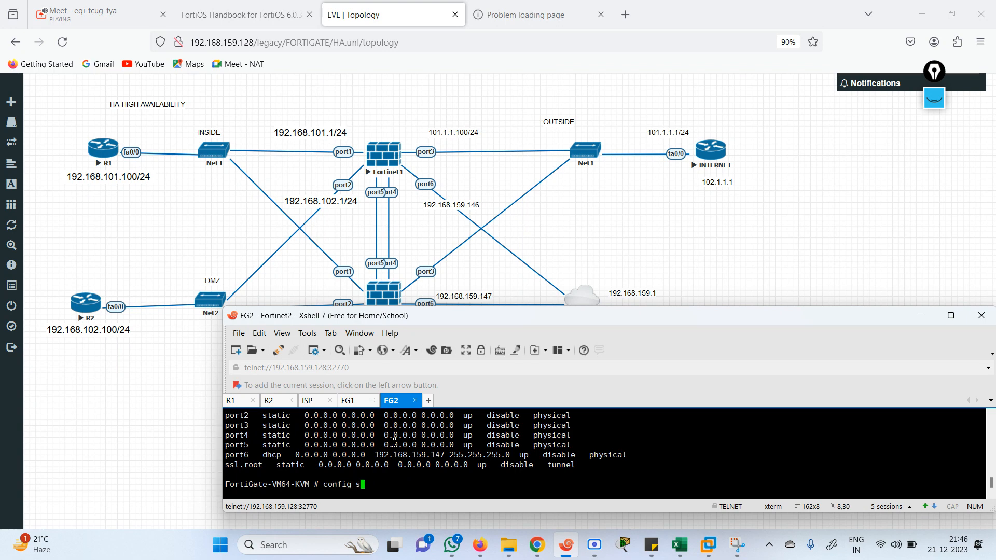
{"action": "key", "text": "BackSpace"}
{"action": "key", "text": "BackSpace"}
{"action": "key", "text": "BackSpace"}
{"action": "key", "text": "BackSpace"}
{"action": "key", "text": "BackSpace"}
{"action": "key", "text": "BackSpace"}
{"action": "key", "text": "BackSpace"}
{"action": "key", "text": "BackSpace"}
{"action": "key", "text": "BackSpace"}
{"action": "type", "text": "system interface"}
{"action": "key", "text": "Return"}
{"action": "type", "text": "ed"}
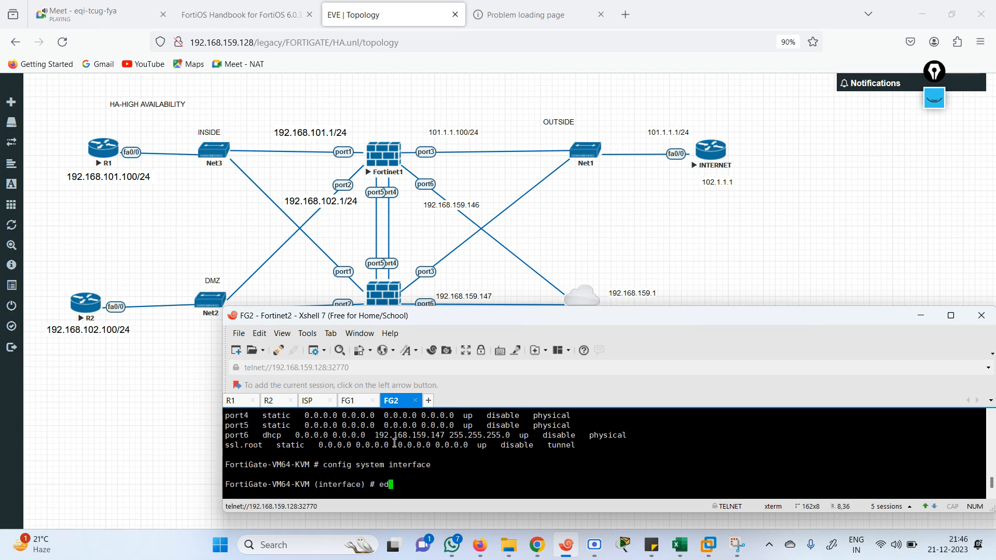
{"action": "type", "text": "it port3"}
{"action": "key", "text": "BackSpace"}
{"action": "type", "text": "6"}
{"action": "key", "text": "Return"}
Set port6's allowaccess to ping https http and end the configuration
{"action": "type", "text": "set allowaccess "}
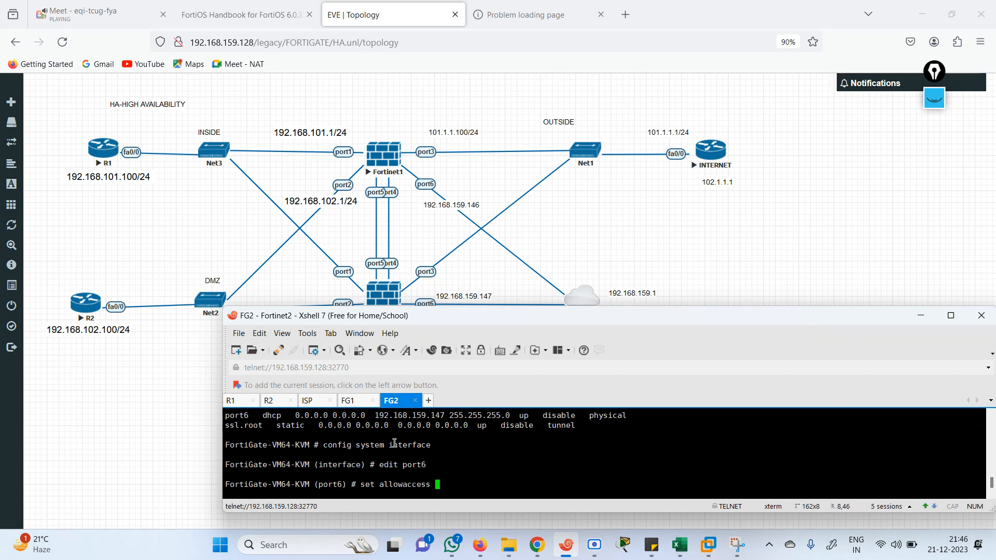
{"action": "type", "text": "ping https http"}
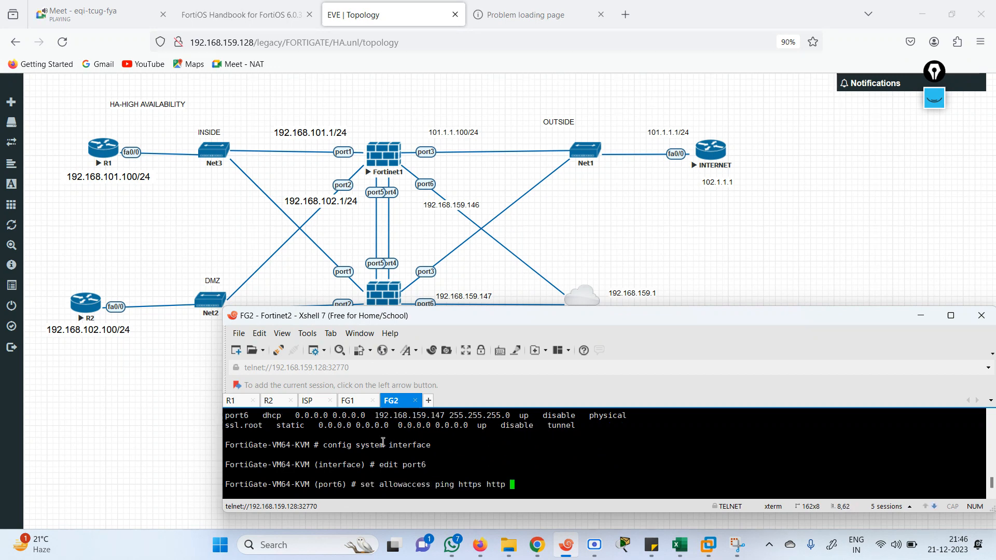
{"action": "key", "text": "Return"}
{"action": "key", "text": "Return"}
{"action": "type", "text": "end"}
{"action": "key", "text": "Return"}
{"action": "key", "text": "Return"}
{"action": "key", "text": "Return"}
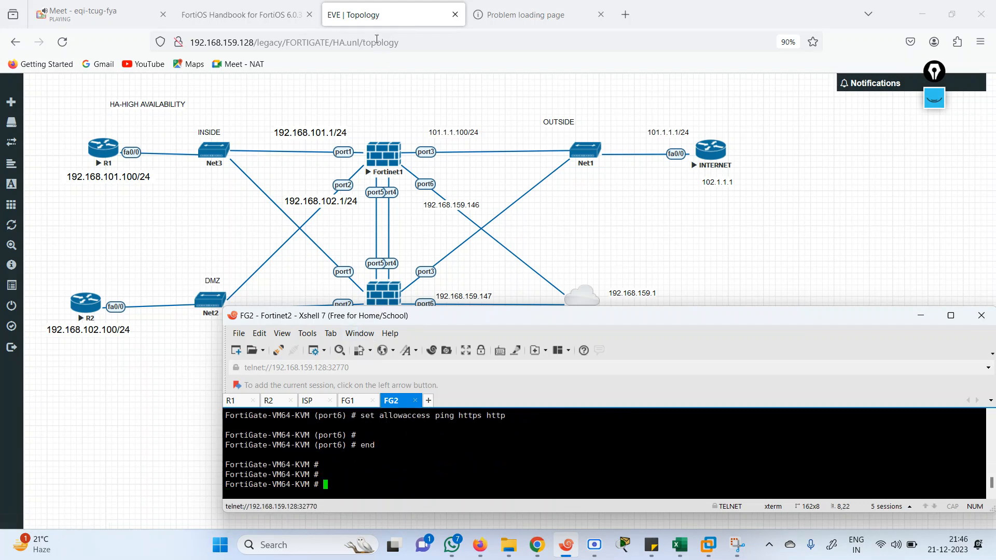
{"action": "left_click", "coordinate": [524, 15]}
Log in to FortiGate 1 at 192.168.159.146 as admin and postpone its setup prompt
{"action": "left_click", "coordinate": [397, 49]}
{"action": "key", "text": "Return"}
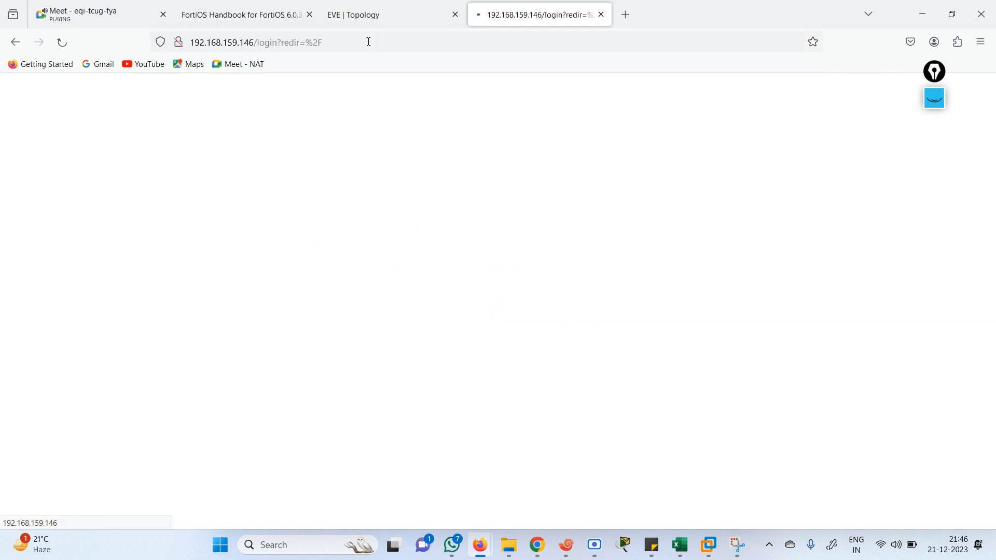
{"action": "type", "text": "admin"}
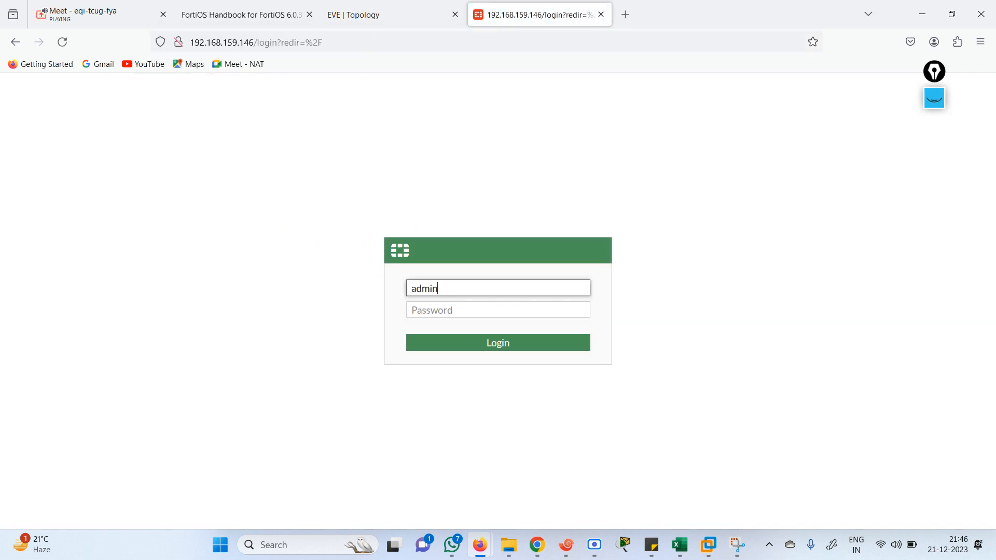
{"action": "key", "text": "Tab"}
{"action": "type", "text": "admin"}
{"action": "key", "text": "Return"}
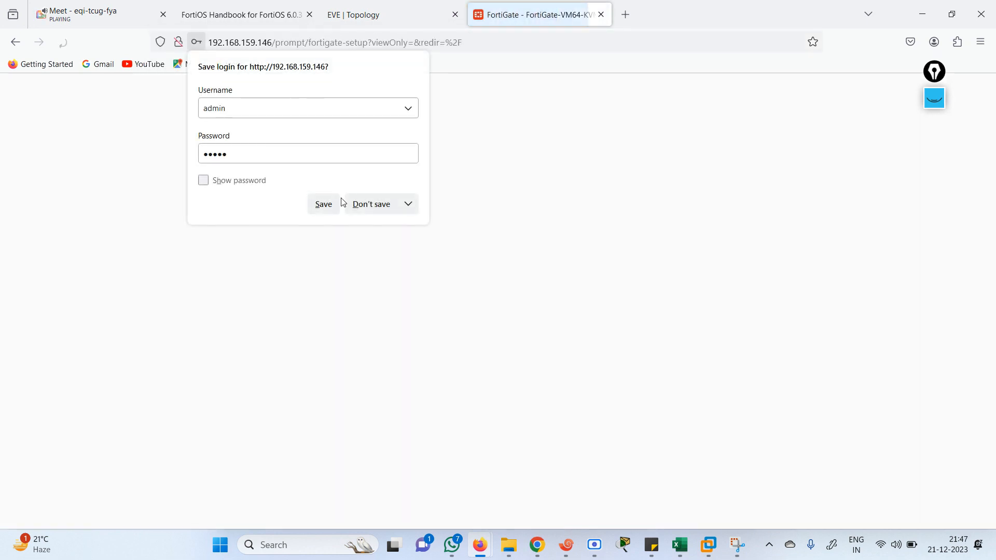
{"action": "left_click", "coordinate": [382, 205]}
{"action": "left_click", "coordinate": [527, 367]}
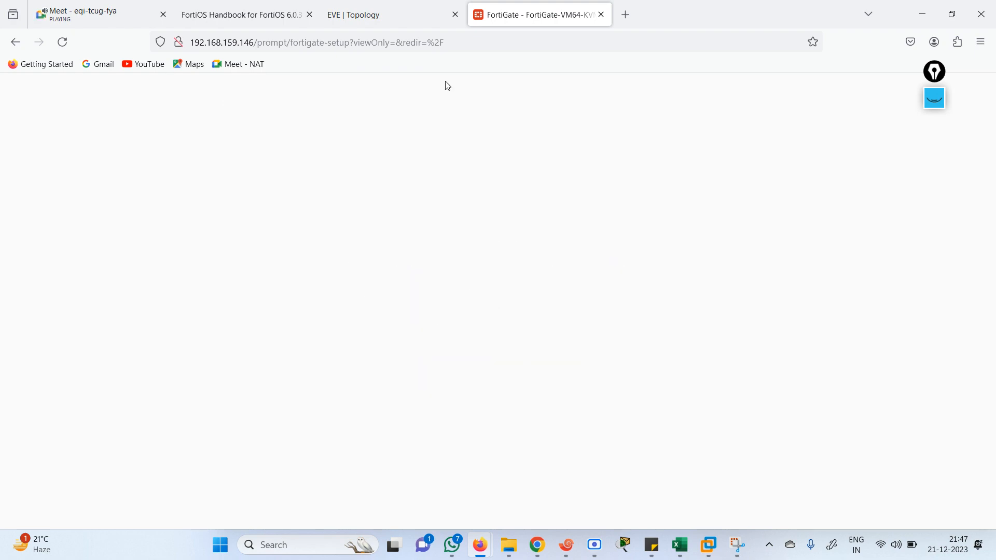
Open FortiGate 2 at 192.168.159.147 in a new tab and log in as admin
{"action": "left_click", "coordinate": [625, 22]}
{"action": "type", "text": "19"}
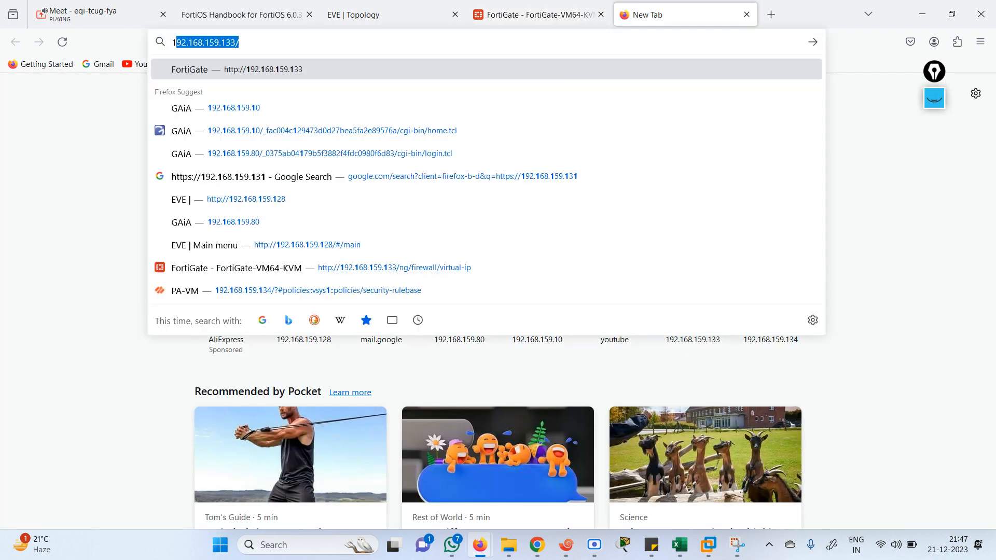
{"action": "type", "text": "2.168.159.13"}
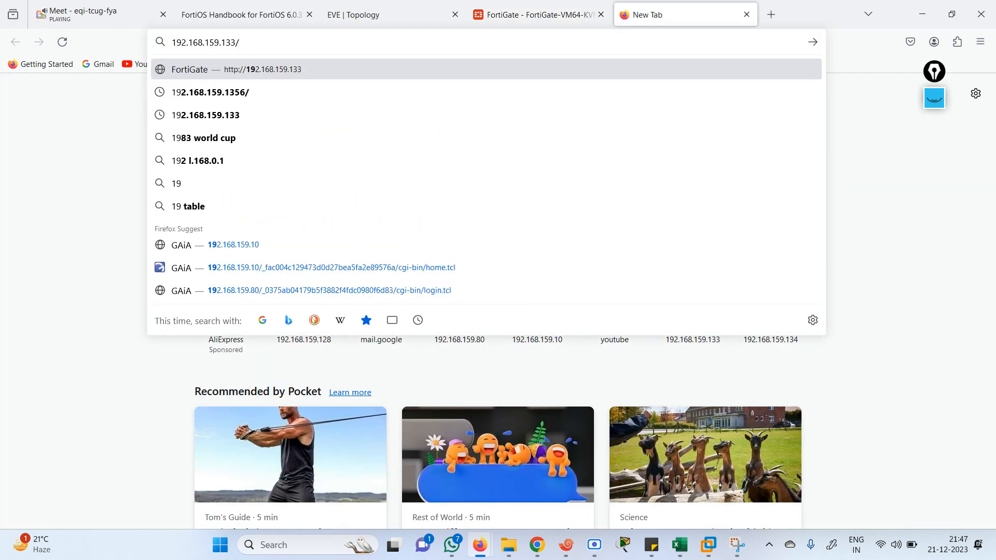
{"action": "key", "text": "BackSpace"}
{"action": "type", "text": "47"}
{"action": "key", "text": "Return"}
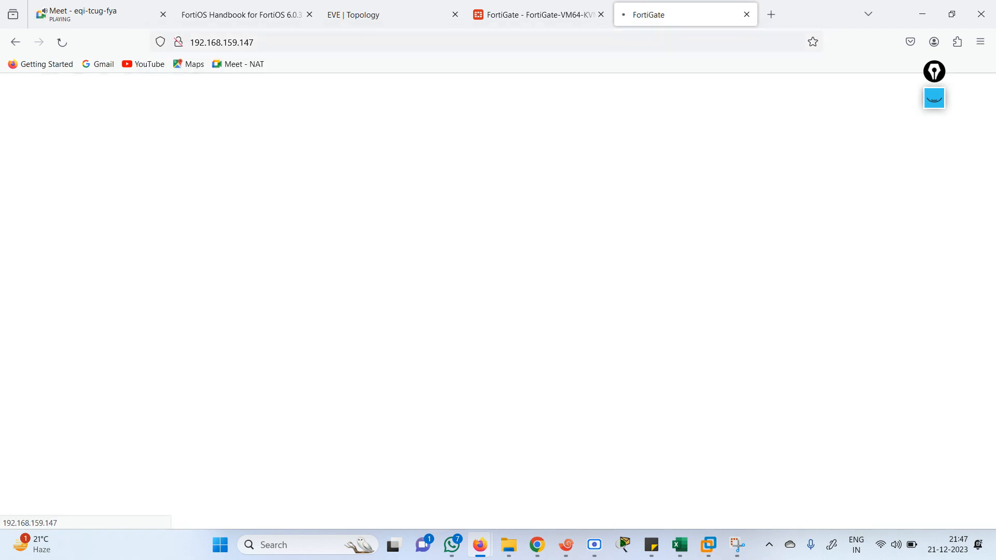
{"action": "type", "text": "admin"}
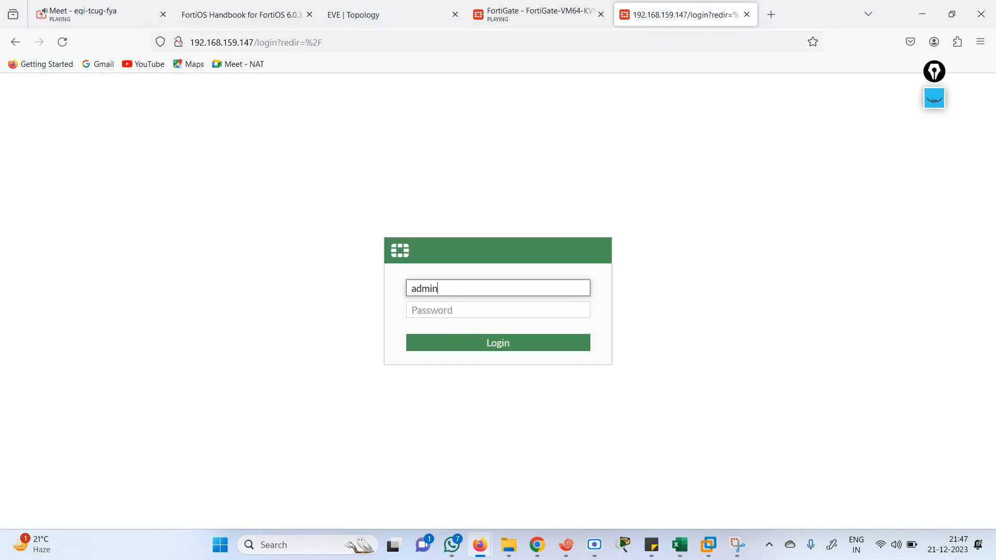
{"action": "key", "text": "Tab"}
{"action": "type", "text": "admin"}
{"action": "key", "text": "Return"}
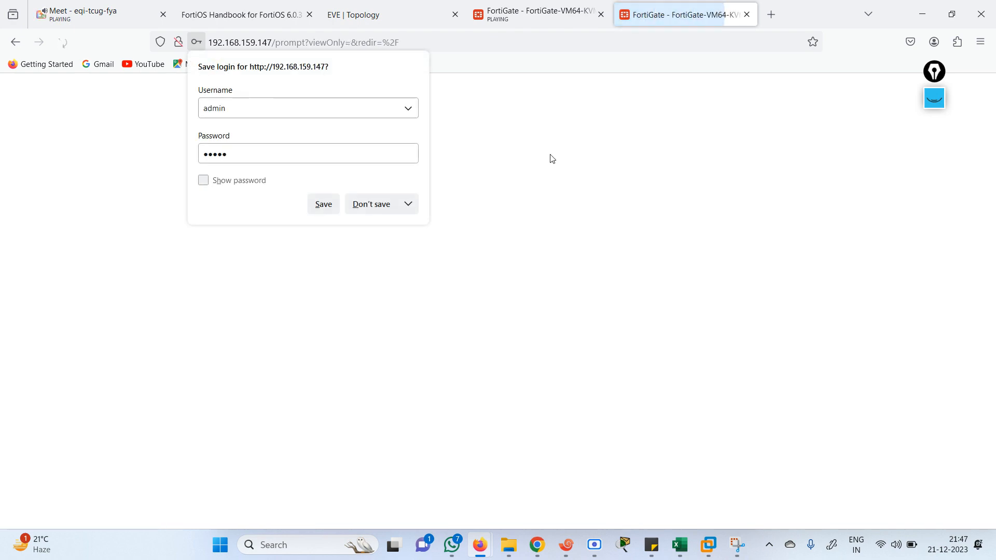
Dismiss the What's New, setup and FortiOS 7.0.0 dialogs, ending on FortiGate 1's dashboard
{"action": "left_click", "coordinate": [534, 15]}
{"action": "left_click", "coordinate": [535, 465]}
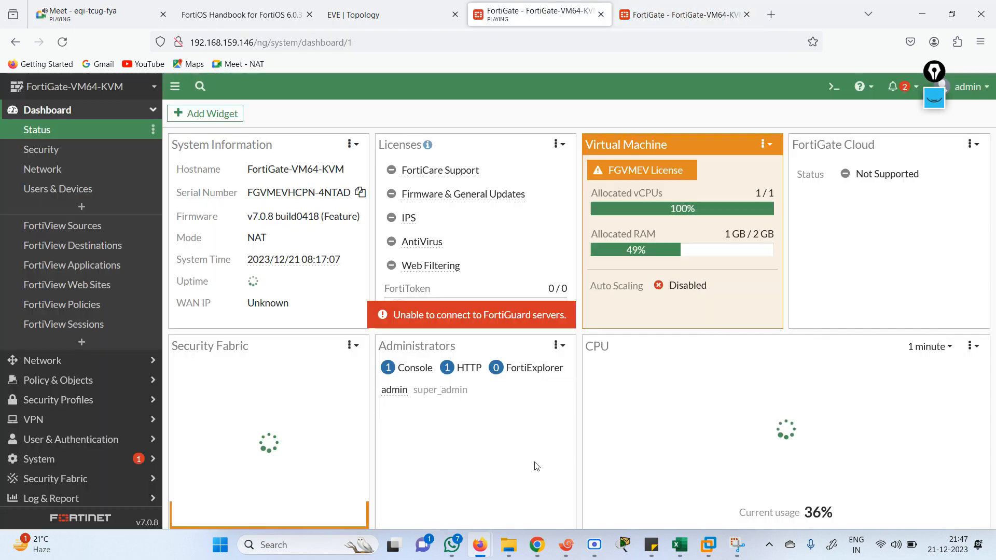
{"action": "left_click", "coordinate": [684, 14]}
{"action": "left_click", "coordinate": [531, 371]}
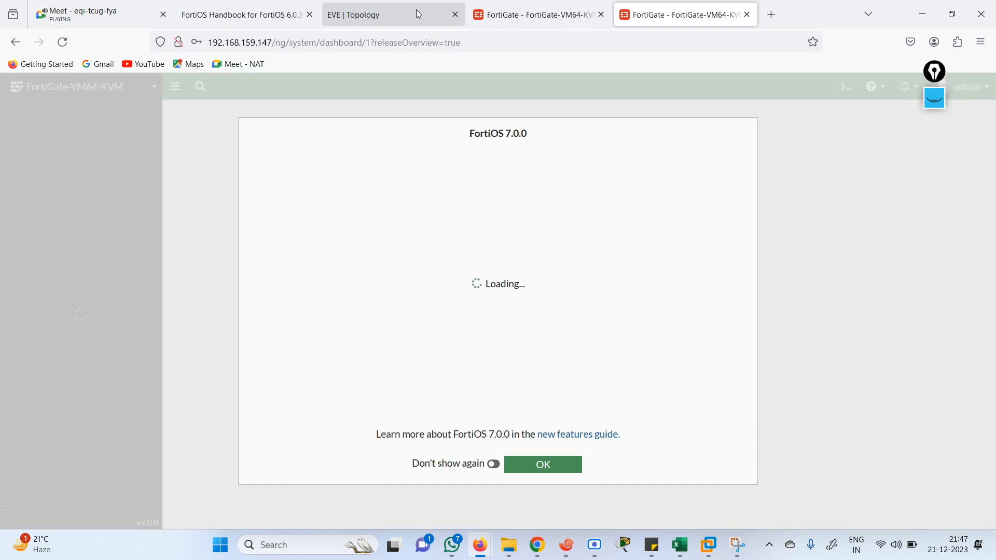
{"action": "left_click", "coordinate": [416, 10]}
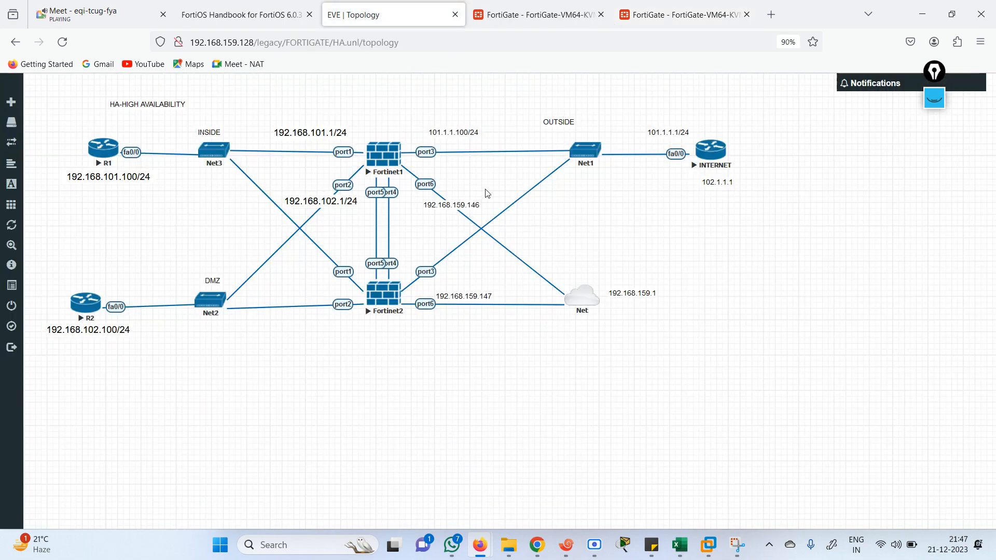
{"action": "left_click", "coordinate": [535, 15]}
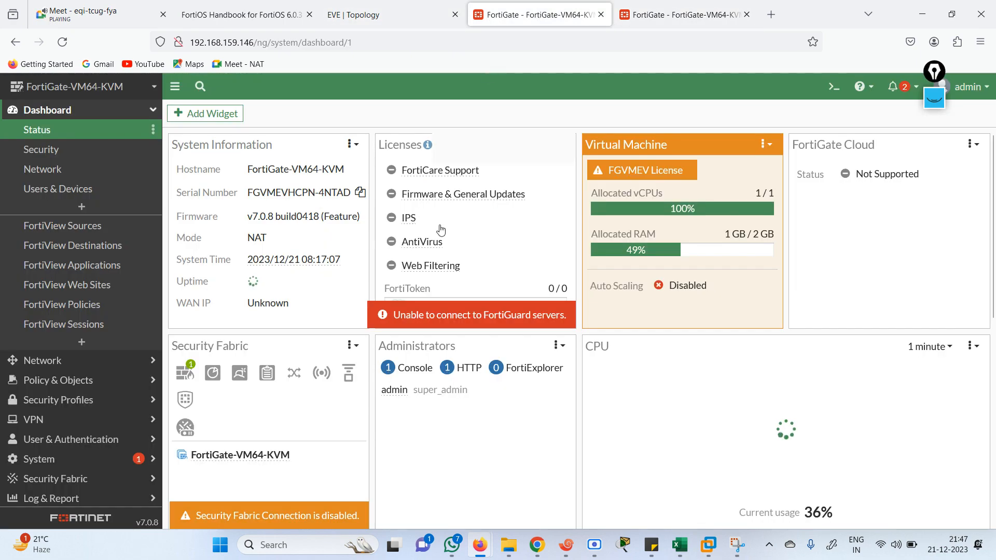
{"action": "left_click", "coordinate": [630, 14]}
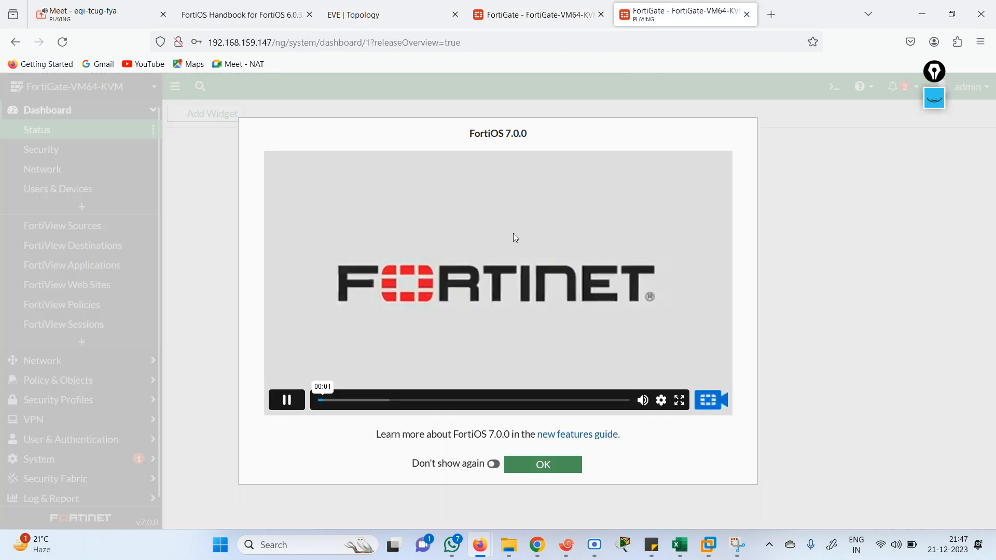
{"action": "left_click", "coordinate": [523, 469]}
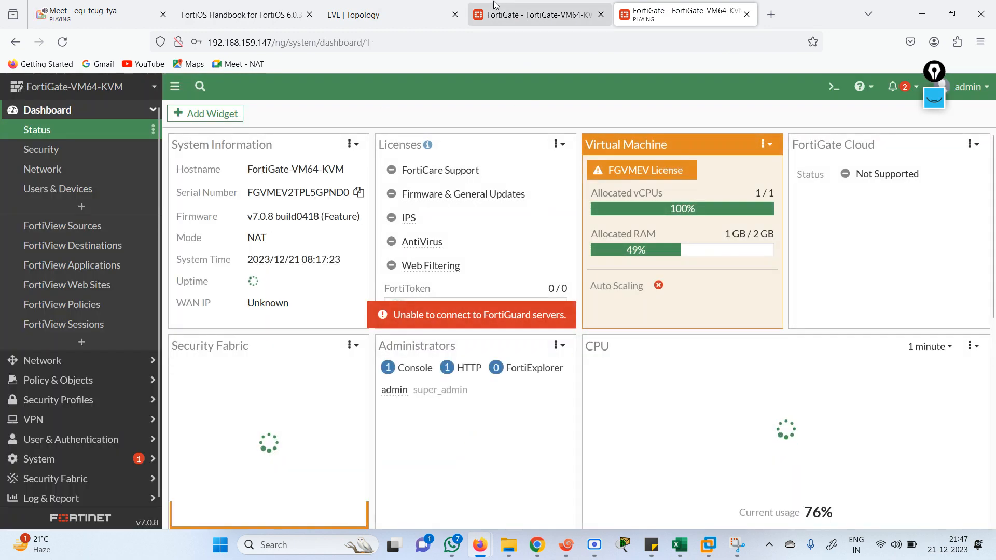
{"action": "left_click", "coordinate": [534, 14]}
{"action": "left_click", "coordinate": [363, 19]}
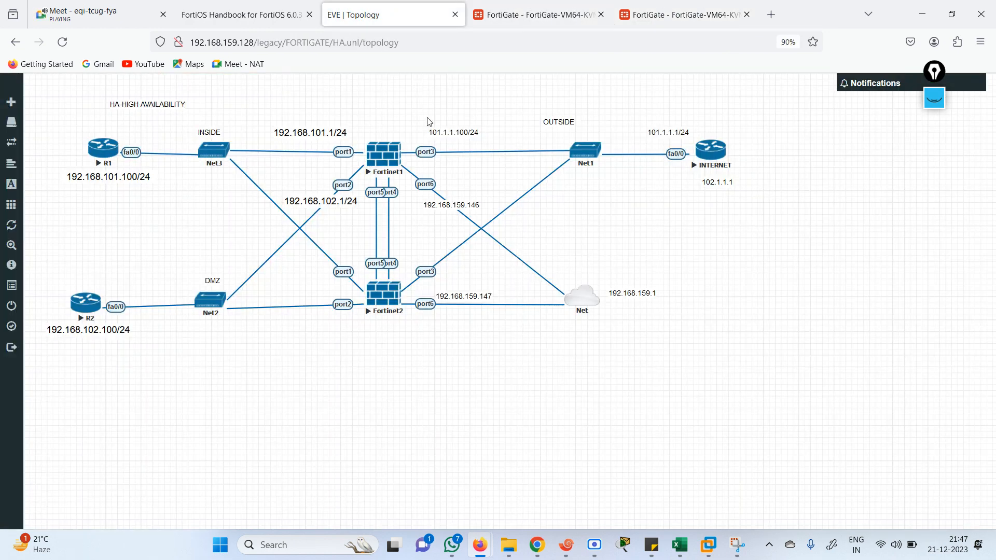
{"action": "left_click", "coordinate": [534, 14]}
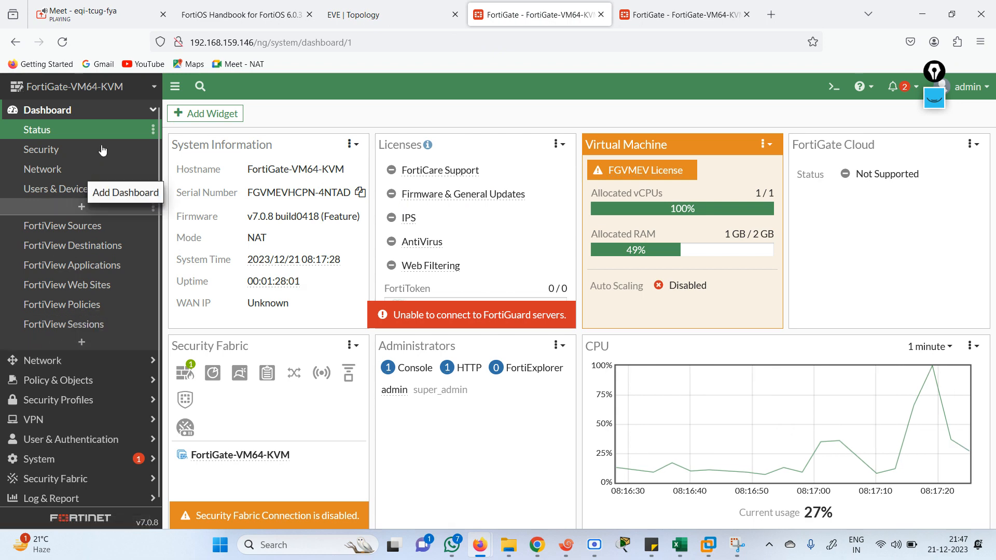
Open Network > Interfaces and save port6's settings unchanged in manual addressing mode
{"action": "left_click", "coordinate": [44, 360]}
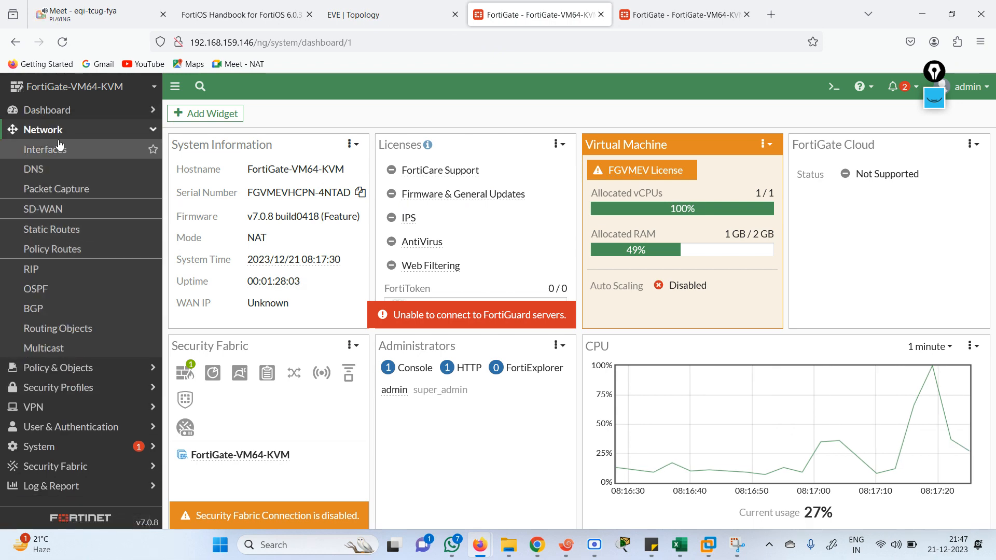
{"action": "left_click", "coordinate": [57, 149]}
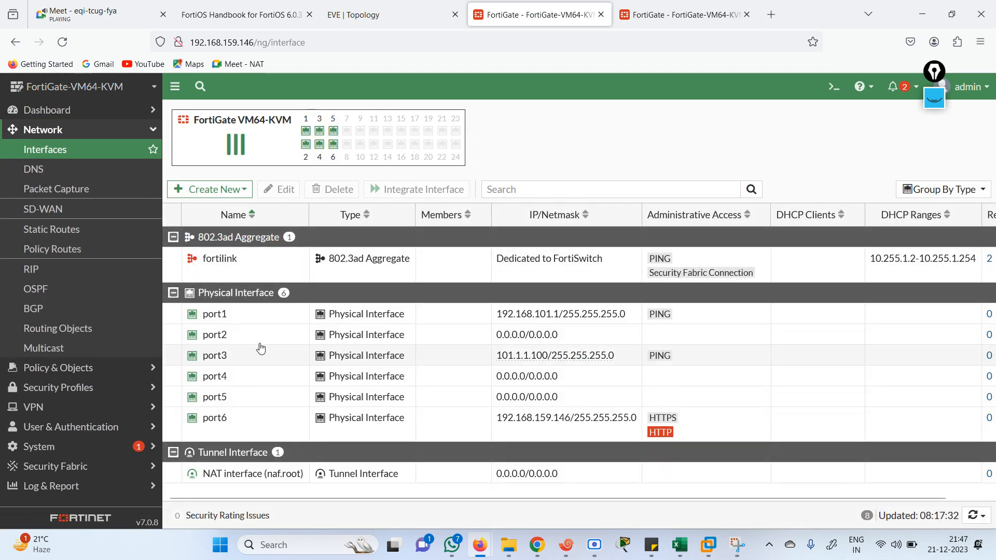
{"action": "double_click", "coordinate": [240, 418]}
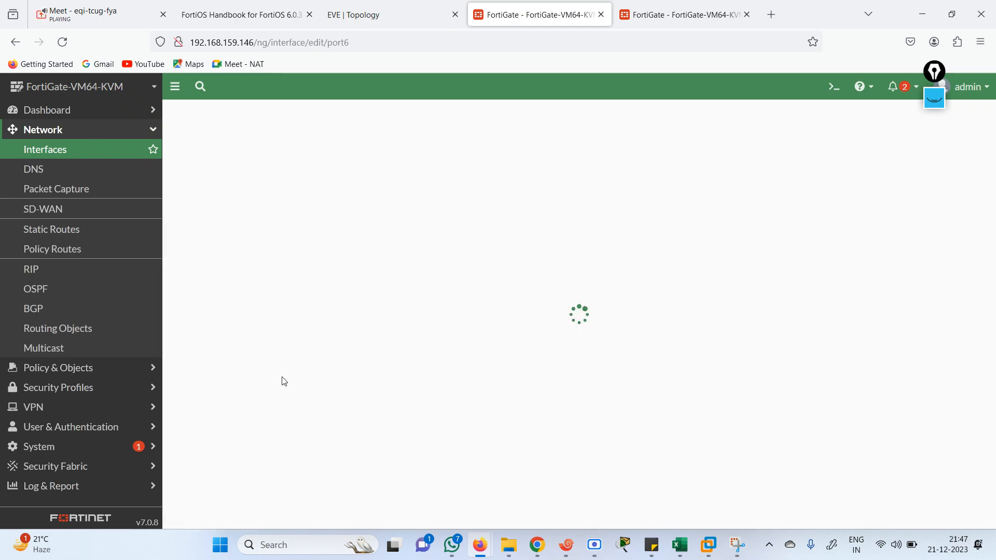
{"action": "left_click", "coordinate": [375, 300]}
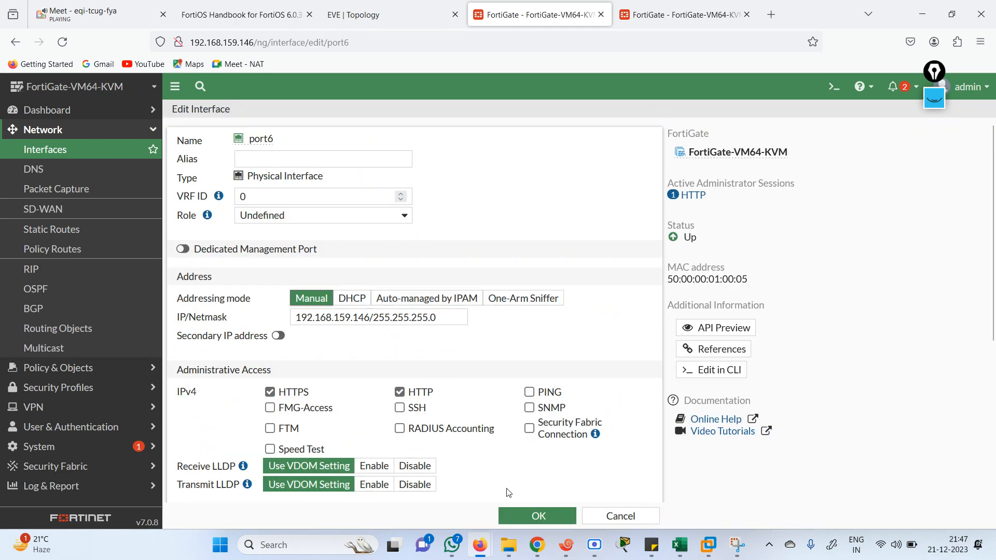
{"action": "left_click", "coordinate": [538, 516]}
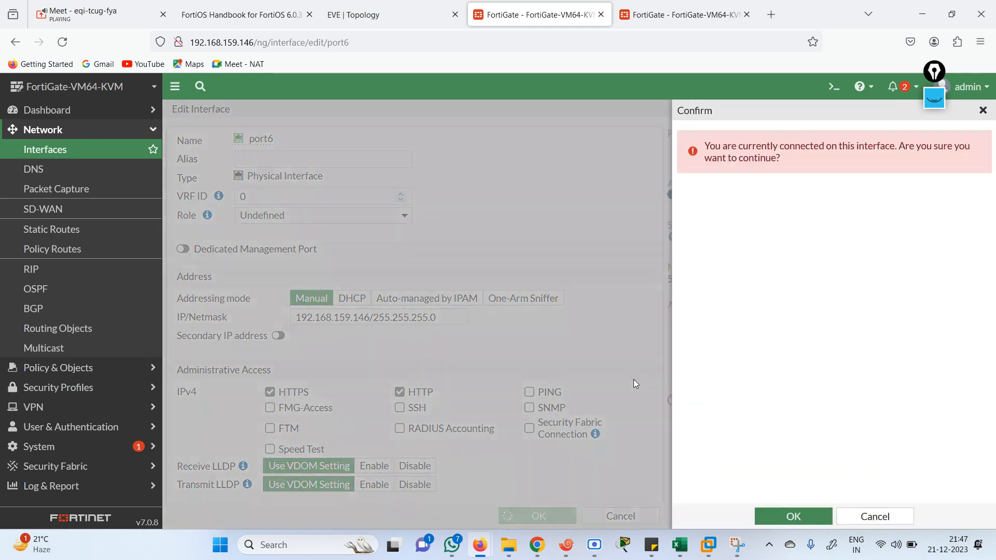
{"action": "left_click", "coordinate": [794, 516]}
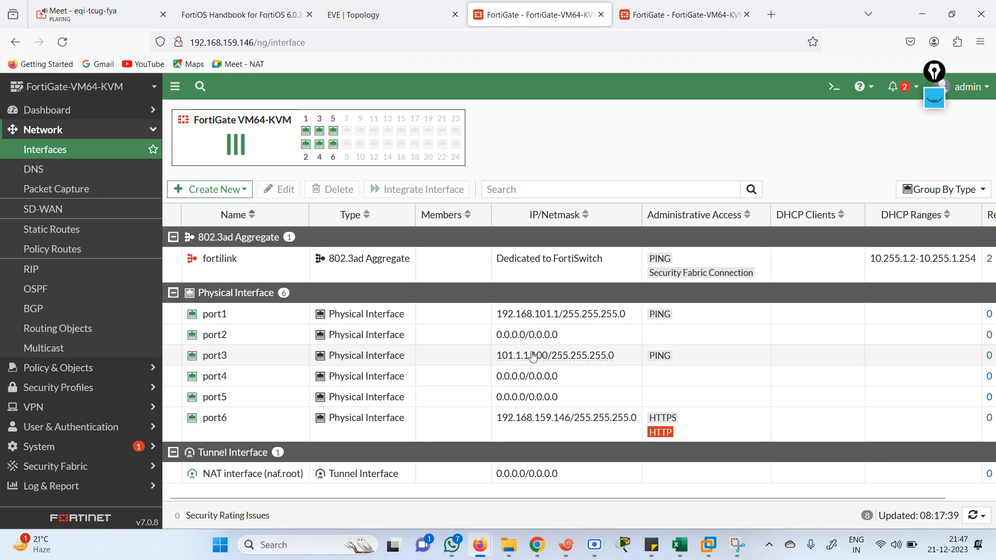
Check port2's planned 192.168.102.1/24 address on the EVE topology diagram
{"action": "left_click", "coordinate": [356, 8]}
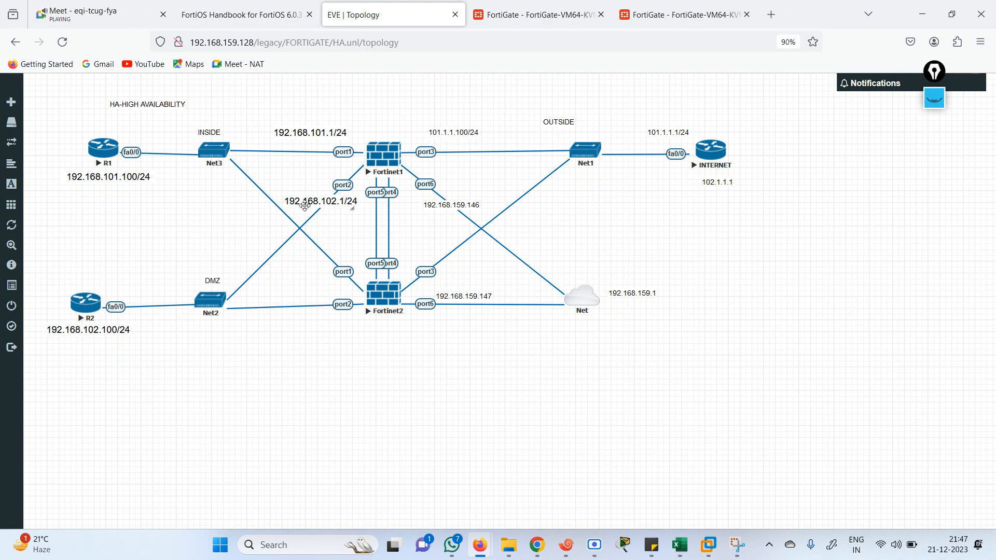
{"action": "left_click", "coordinate": [534, 15]}
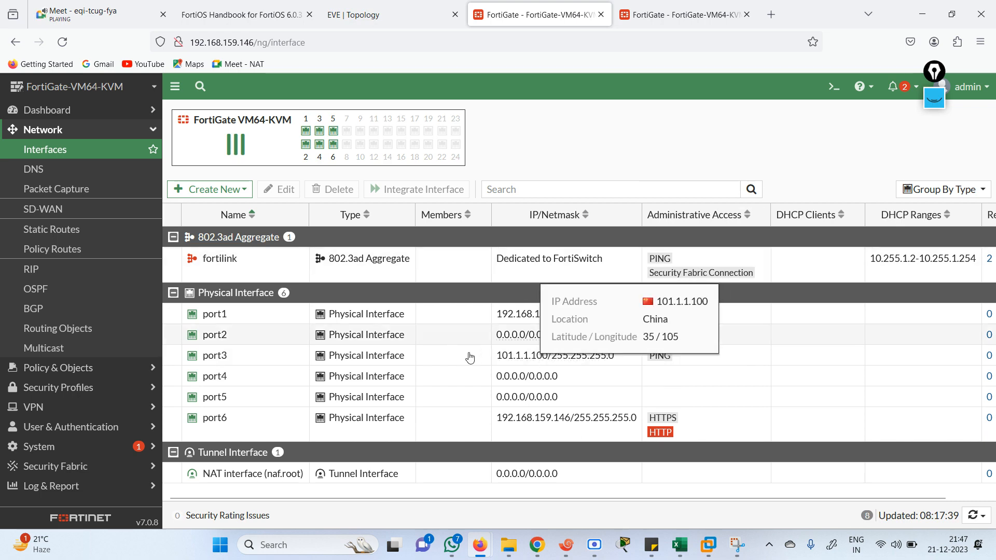
{"action": "left_click", "coordinate": [364, 15]}
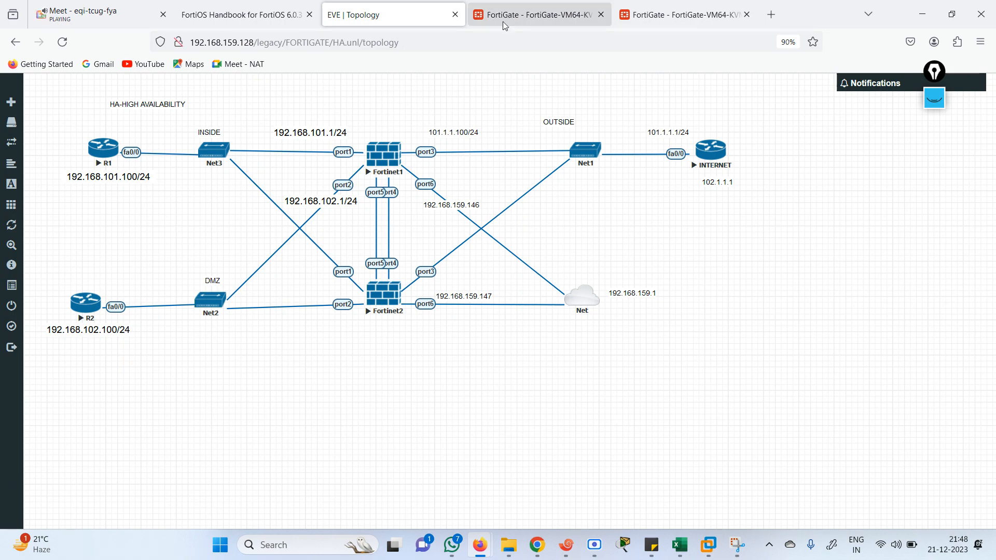
In the FG1 console, enter config system interface and edit port2
{"action": "left_click", "coordinate": [557, 554]}
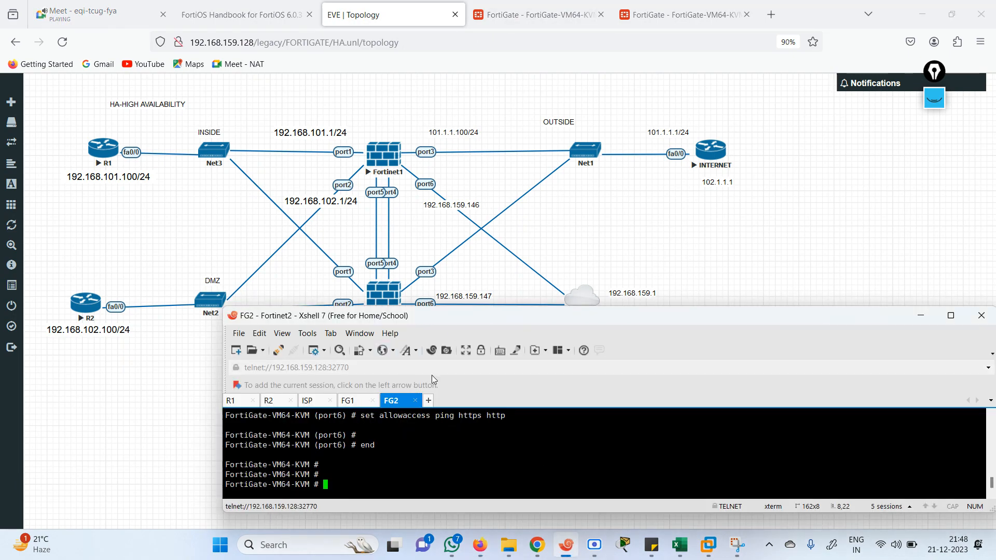
{"action": "left_click_drag", "start_coordinate": [503, 316], "coordinate": [605, 283]}
{"action": "left_click", "coordinate": [452, 369]}
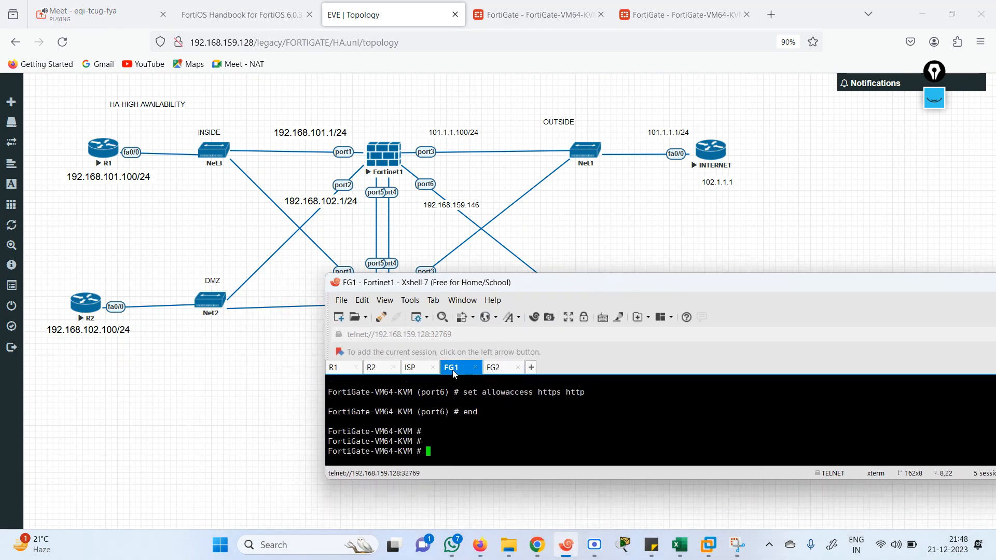
{"action": "type", "text": "config system interface"}
{"action": "key", "text": "Return"}
{"action": "type", "text": "edit p"}
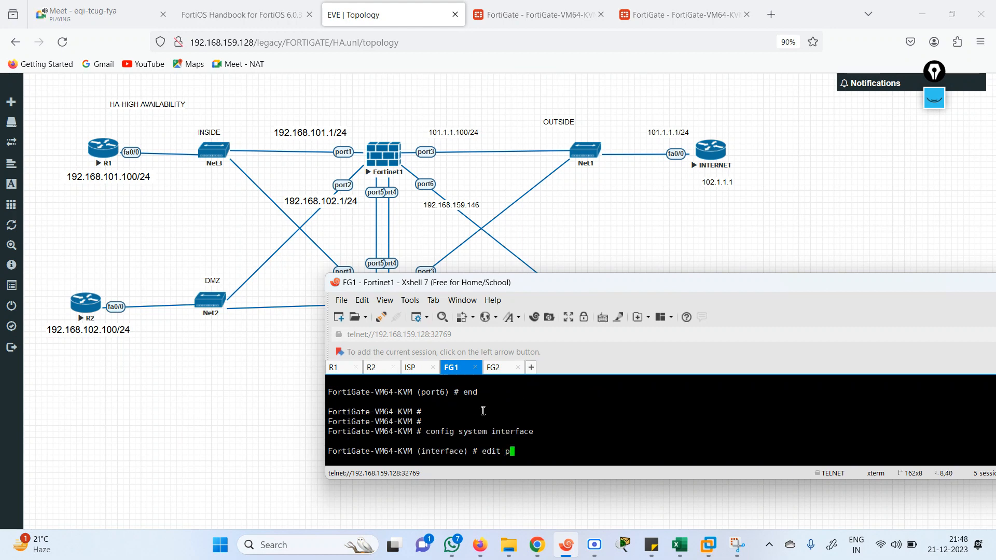
{"action": "type", "text": "ort2"}
{"action": "key", "text": "Return"}
{"action": "key", "text": "Return"}
Make port2 static at 192.168.102.1/24 with ping access, end, and refresh the interface list
{"action": "type", "text": "set m"}
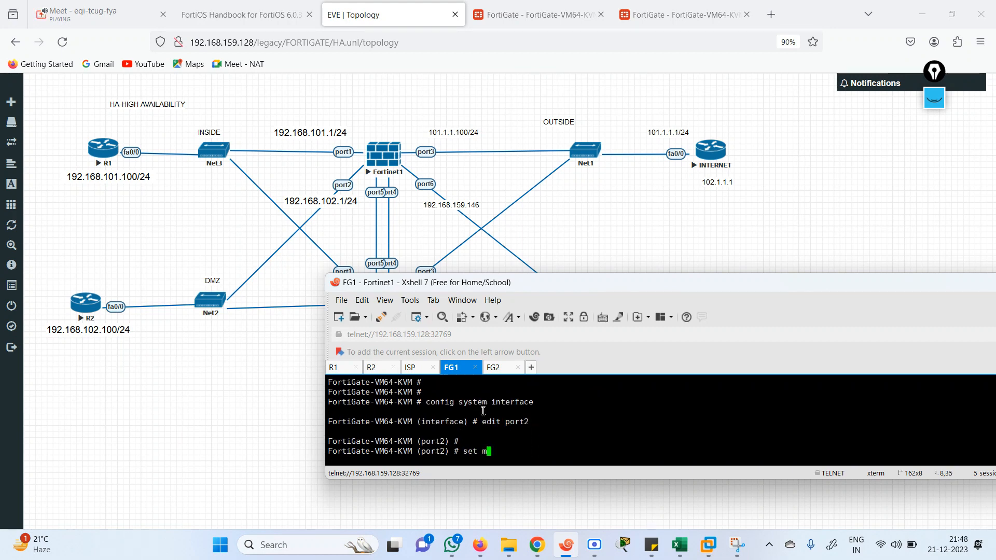
{"action": "type", "text": "ode static"}
{"action": "key", "text": "Return"}
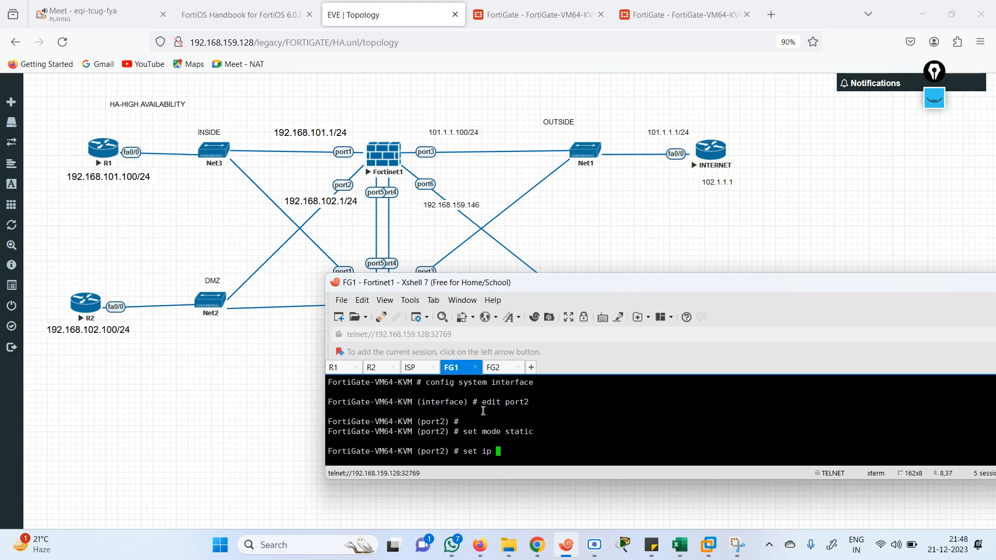
{"action": "type", "text": "set ip 192"}
{"action": "type", "text": ".168.102.1 "}
{"action": "type", "text": "24"}
{"action": "key", "text": "Return"}
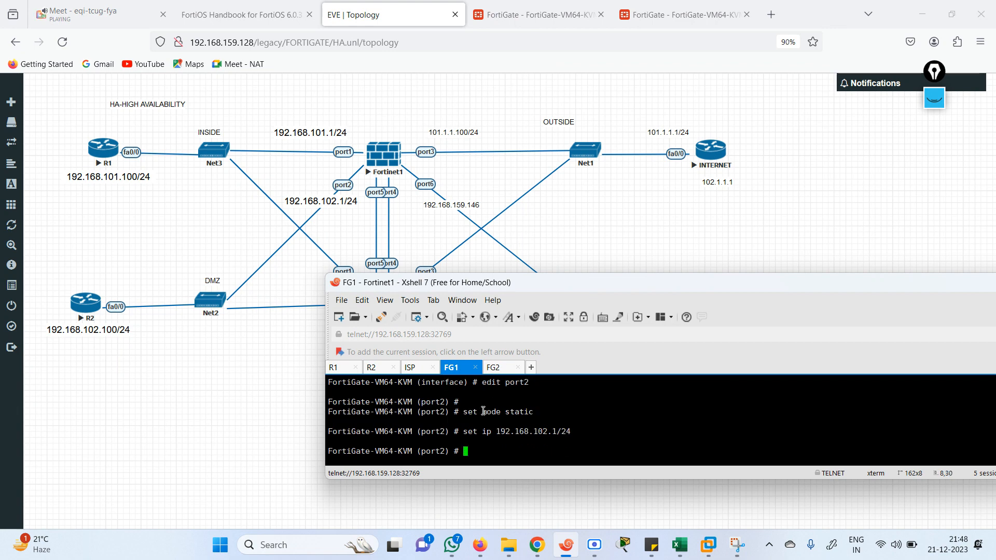
{"action": "type", "text": "set allowaccess ping"}
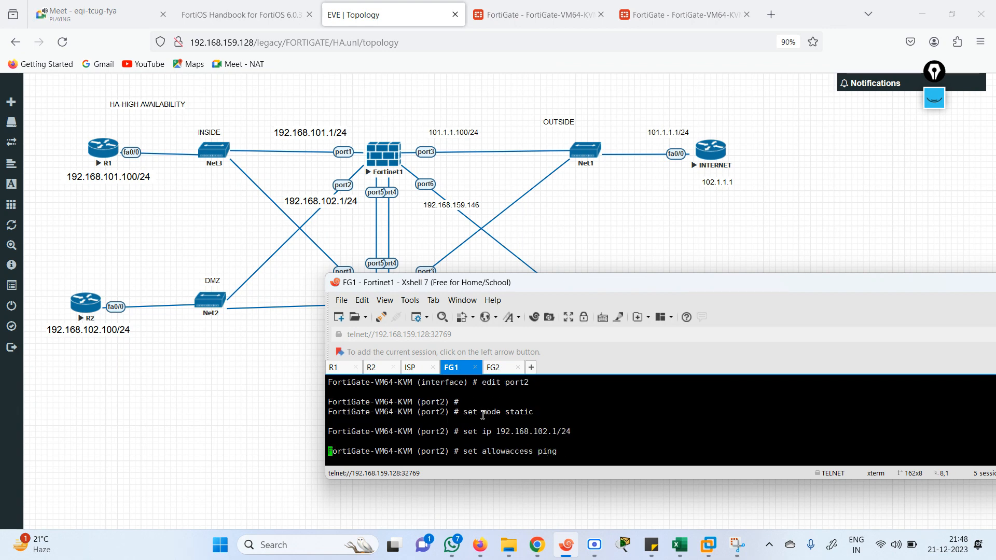
{"action": "type", "text": "end"}
{"action": "key", "text": "Return"}
{"action": "key", "text": "Return"}
{"action": "key", "text": "Return"}
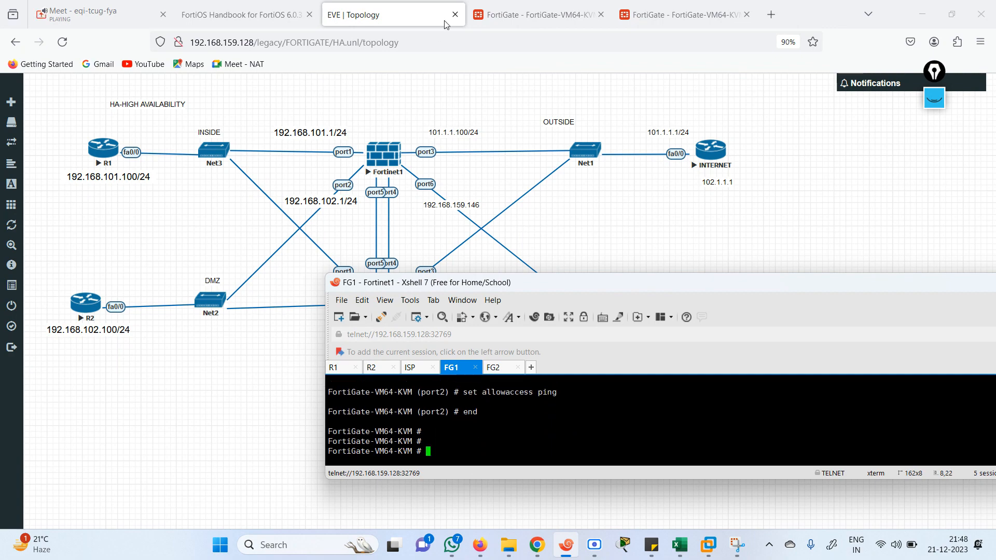
{"action": "left_click", "coordinate": [515, 6]}
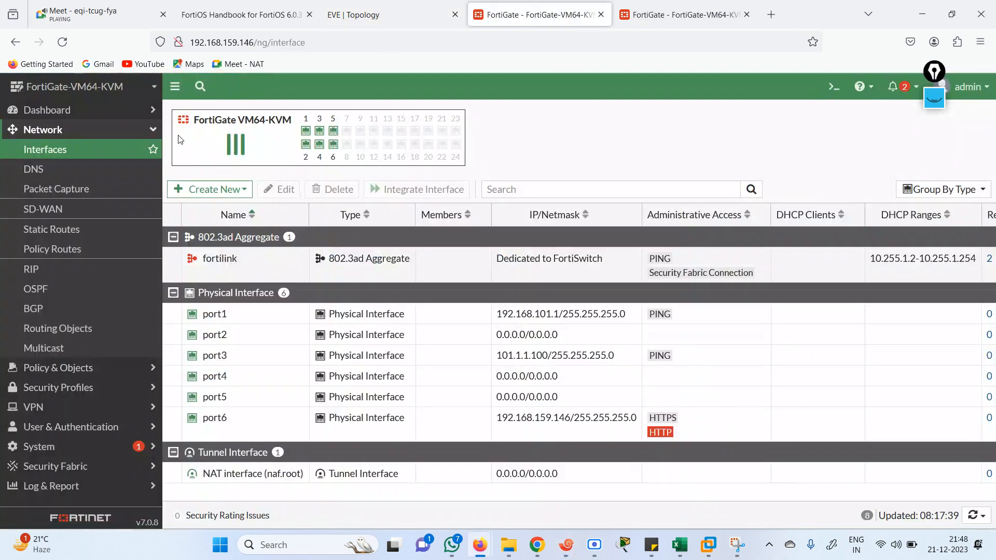
{"action": "left_click", "coordinate": [62, 42]}
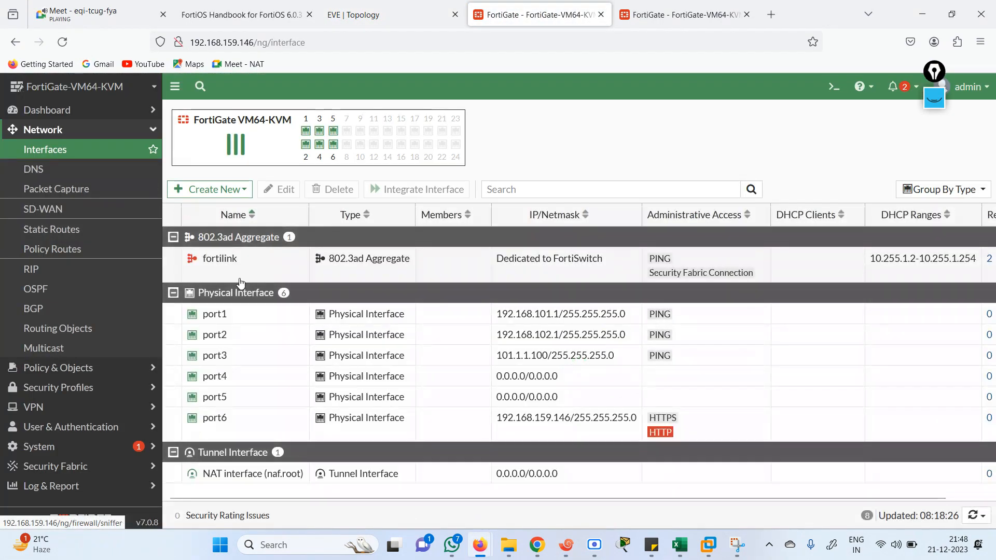
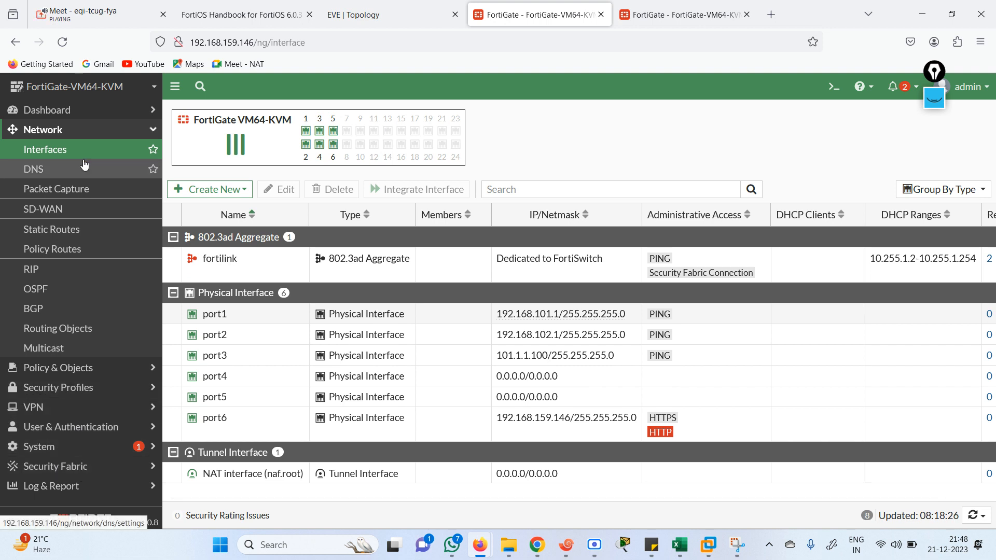
Create a default route 0.0.0.0/0 via gateway 101.1.1.1 on port3
{"action": "left_click", "coordinate": [71, 234]}
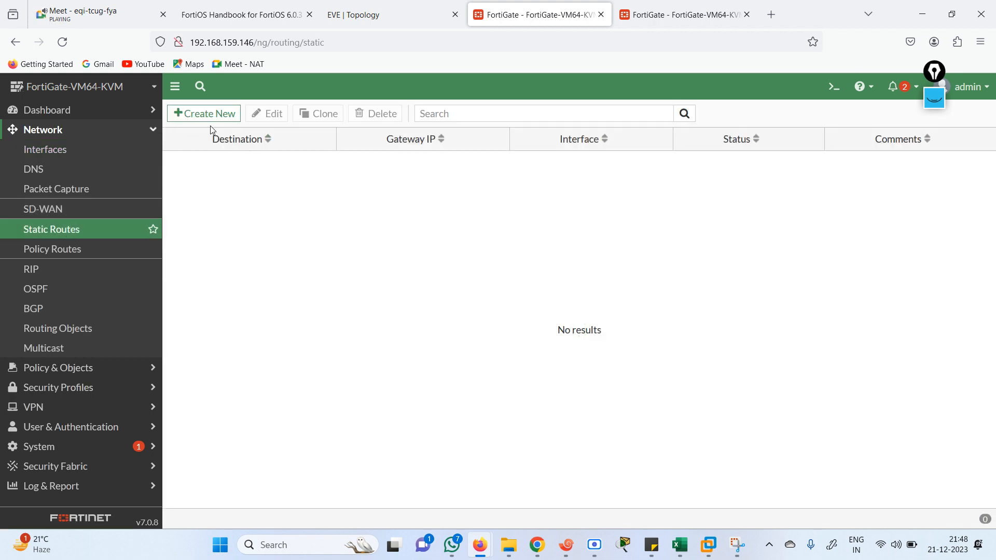
{"action": "left_click", "coordinate": [365, 17]}
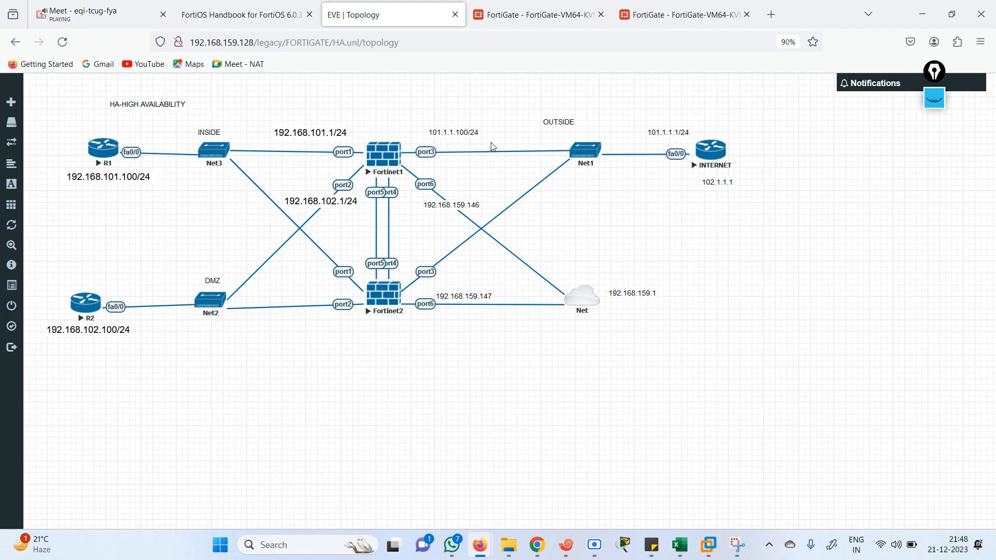
{"action": "left_click", "coordinate": [519, 15]}
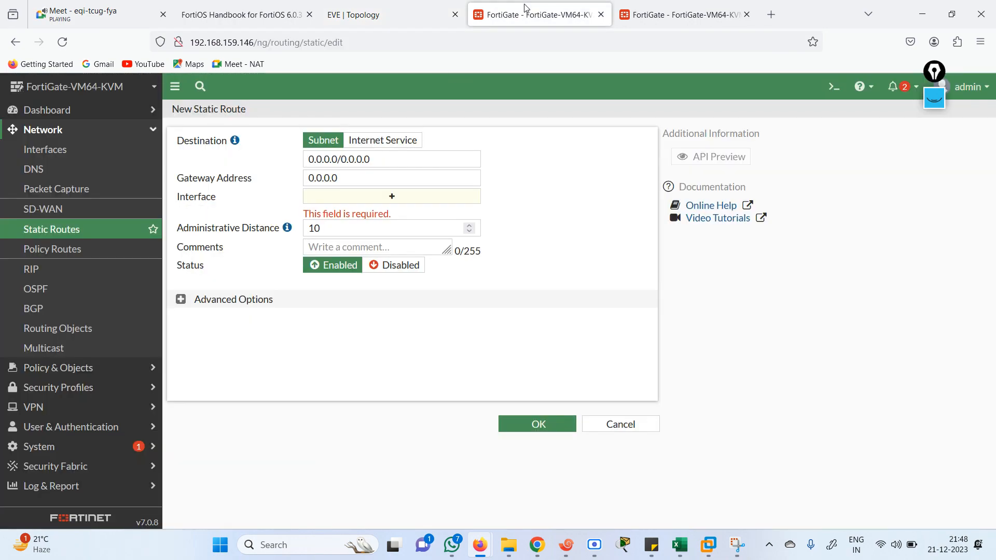
{"action": "left_click", "coordinate": [466, 178]}
{"action": "key", "text": "ctrl+a"}
{"action": "type", "text": "10"}
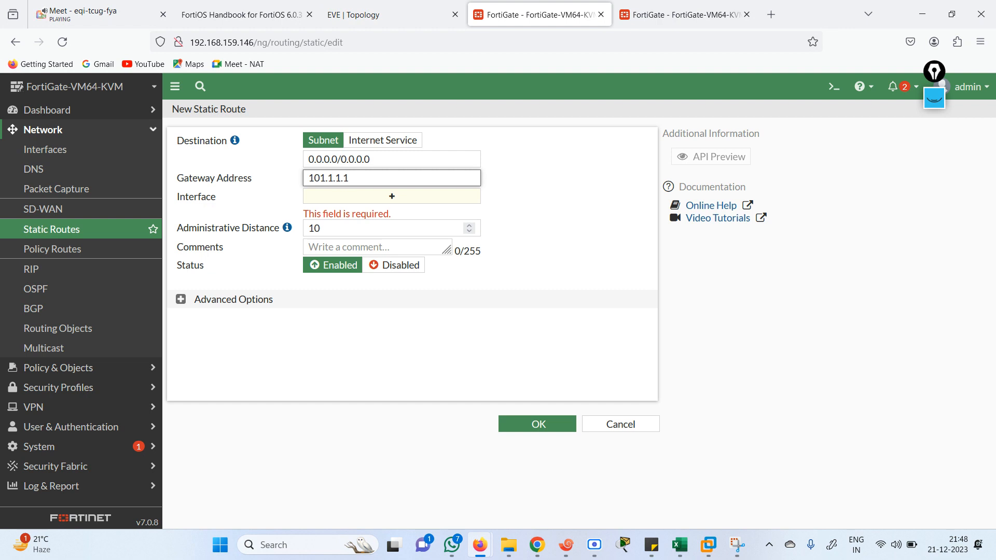
{"action": "key", "text": "Tab"}
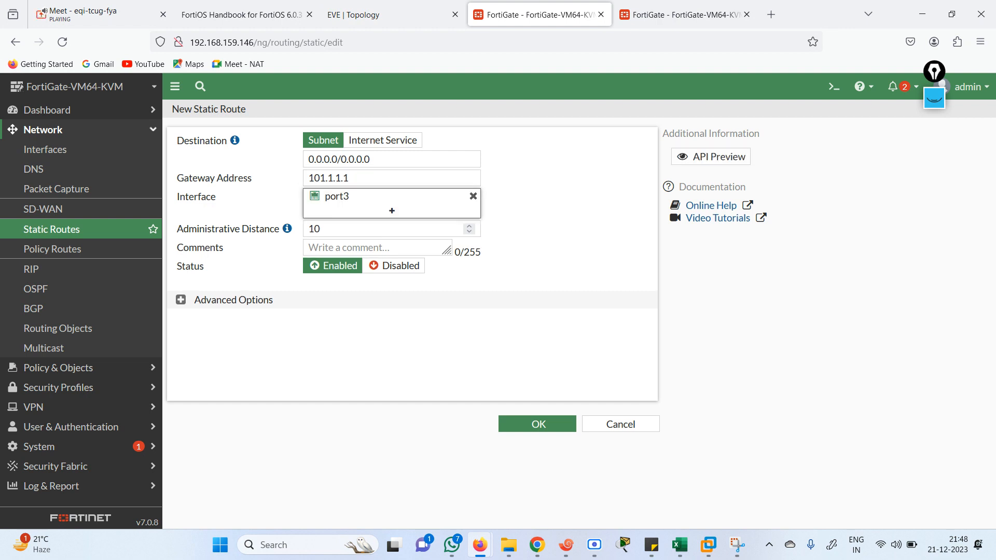
{"action": "left_click", "coordinate": [533, 423]}
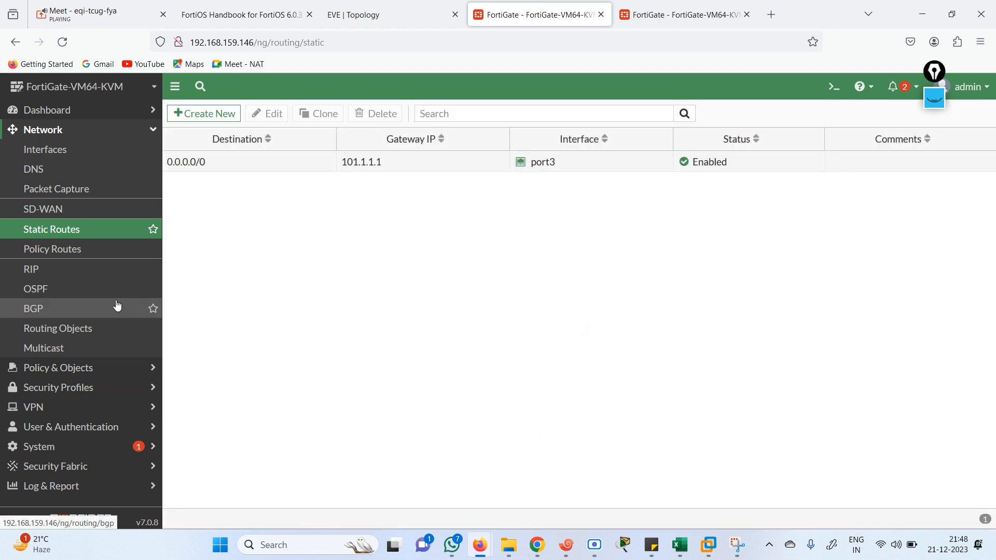
Switch on Multiple Interface Policies in Feature Visibility and apply the change
{"action": "left_click", "coordinate": [51, 449]}
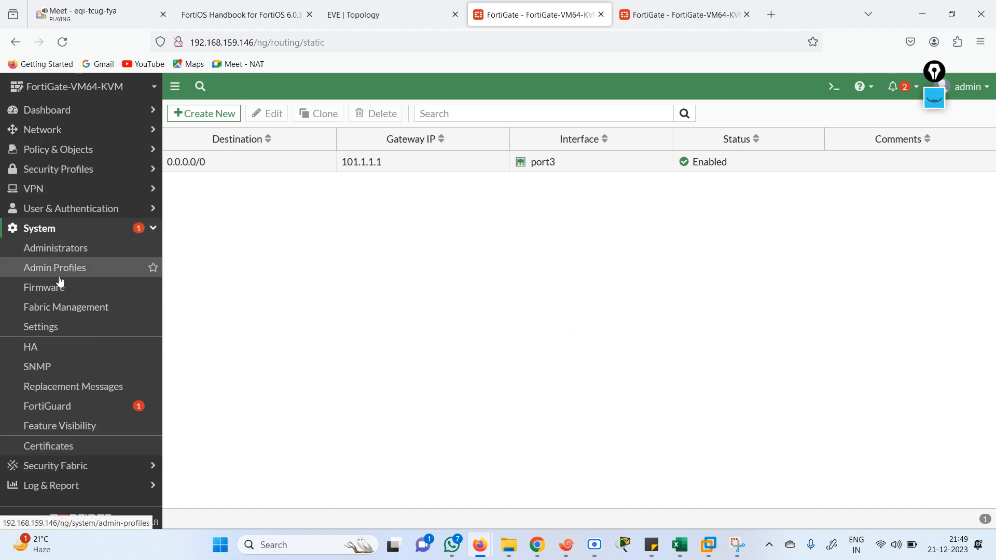
{"action": "left_click", "coordinate": [47, 354]}
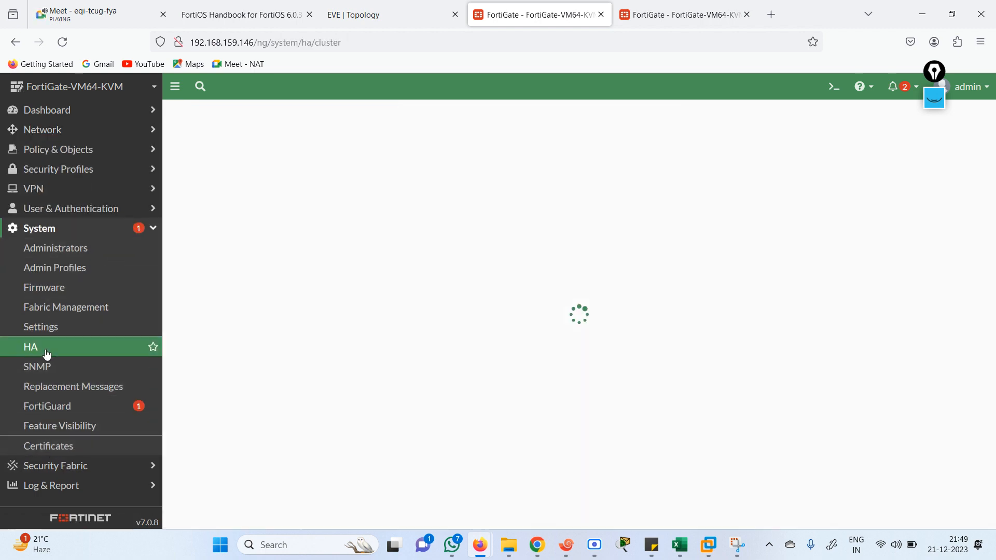
{"action": "left_click", "coordinate": [60, 427]}
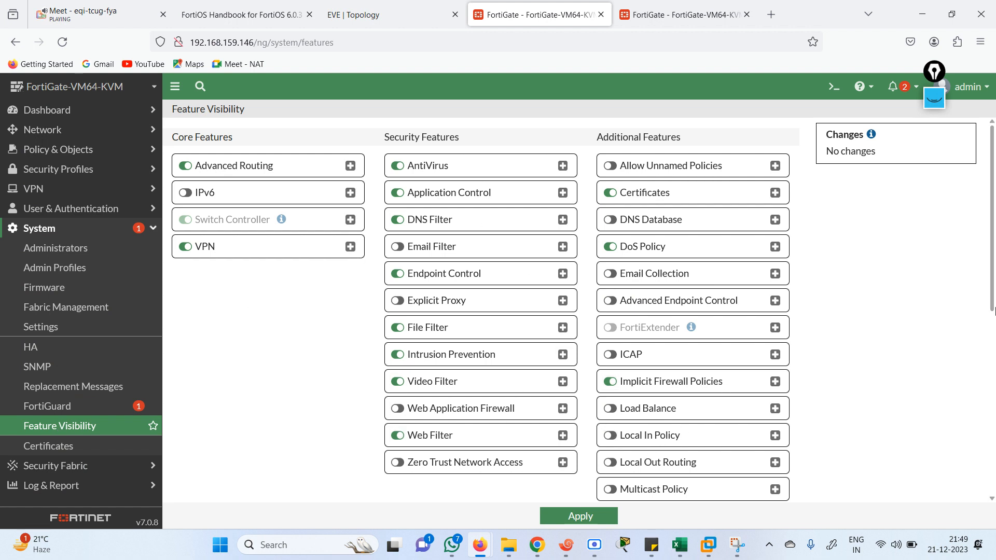
{"action": "left_click_drag", "start_coordinate": [993, 273], "coordinate": [994, 334]}
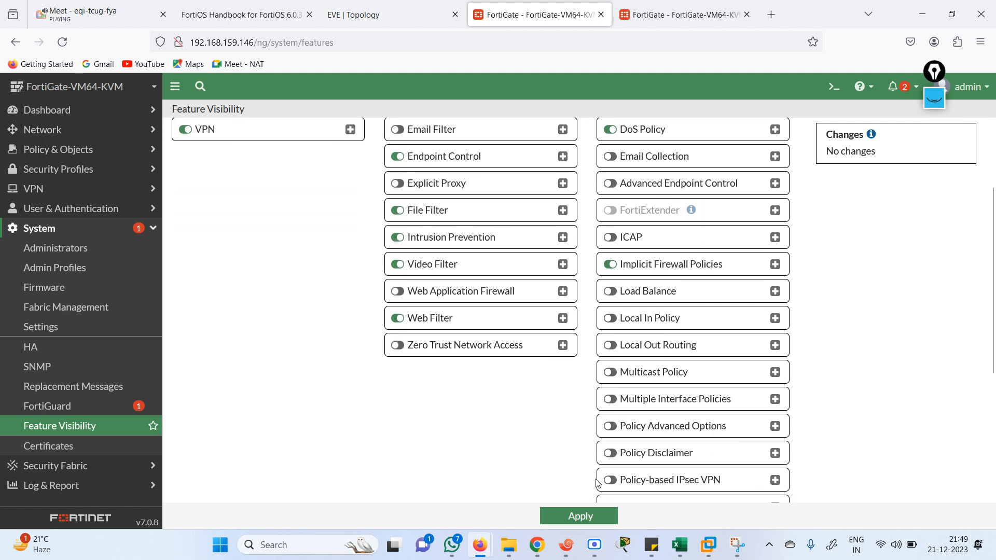
{"action": "left_click", "coordinate": [612, 400]}
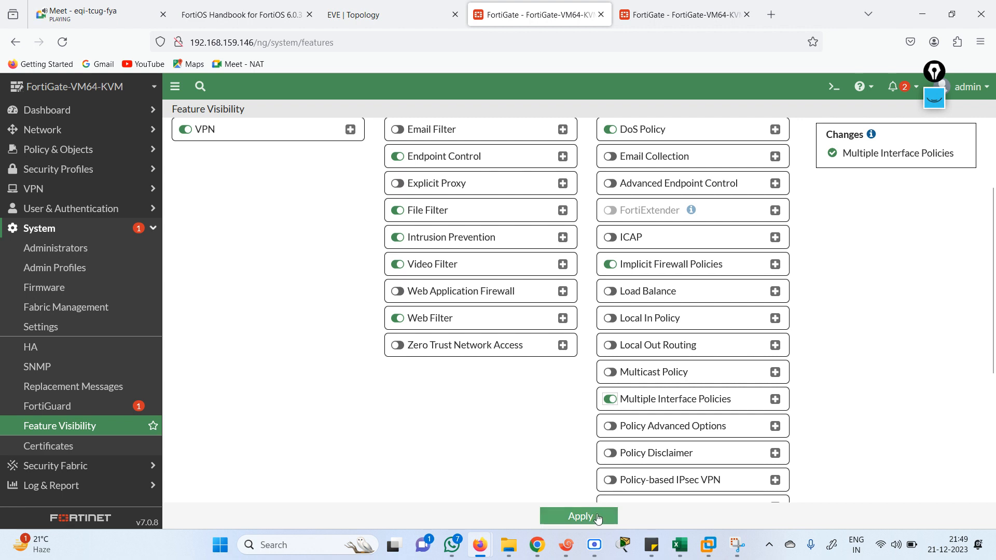
{"action": "left_click", "coordinate": [577, 516]}
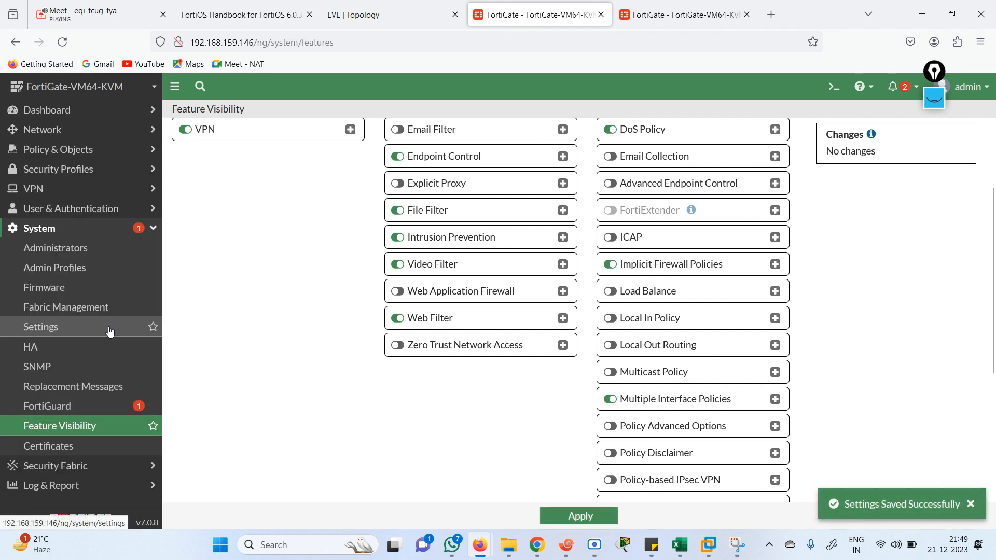
{"action": "left_click", "coordinate": [37, 349]}
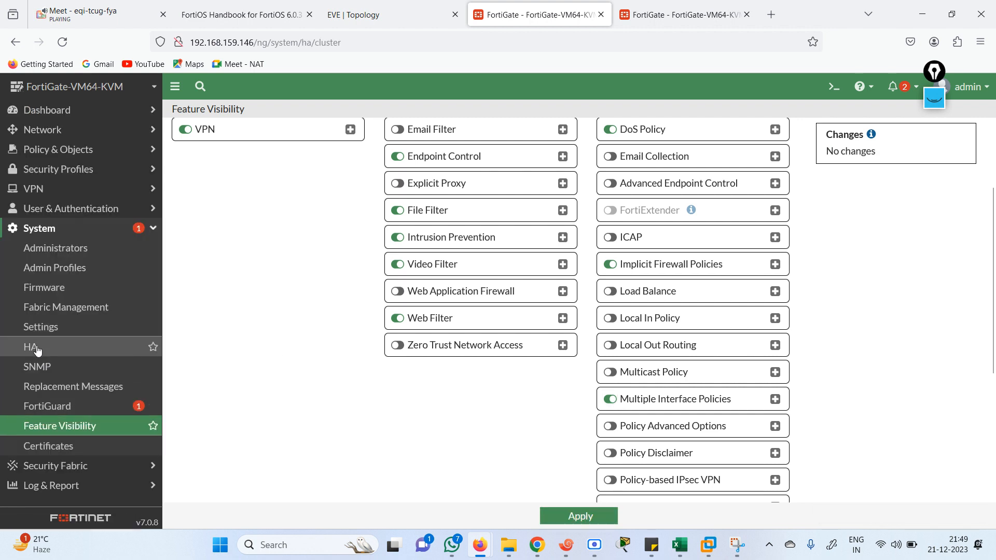
Set the HA mode to Active-Passive with device priority 255
{"action": "left_click", "coordinate": [347, 148]}
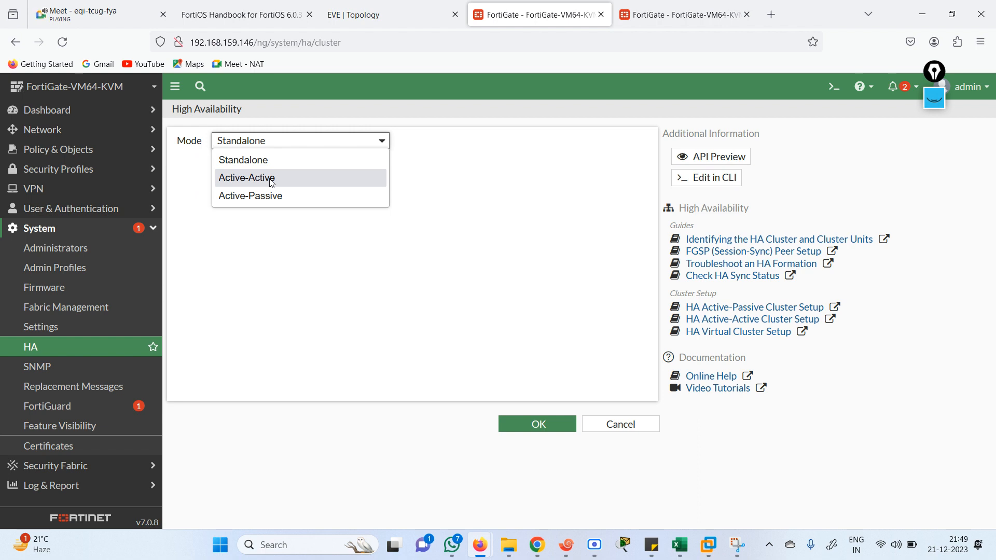
{"action": "left_click", "coordinate": [236, 198]}
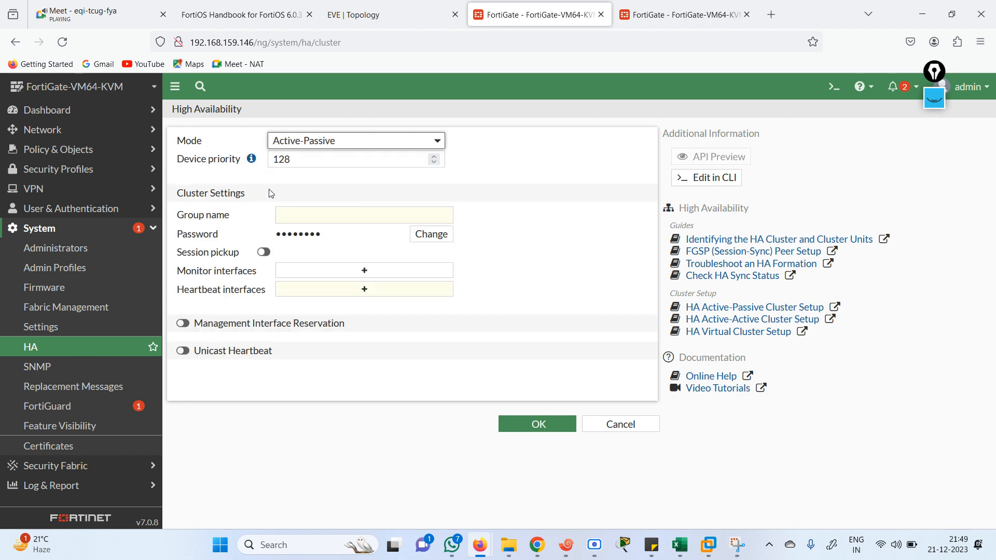
{"action": "left_click", "coordinate": [301, 161]}
{"action": "left_click_drag", "start_coordinate": [300, 160], "coordinate": [274, 160]}
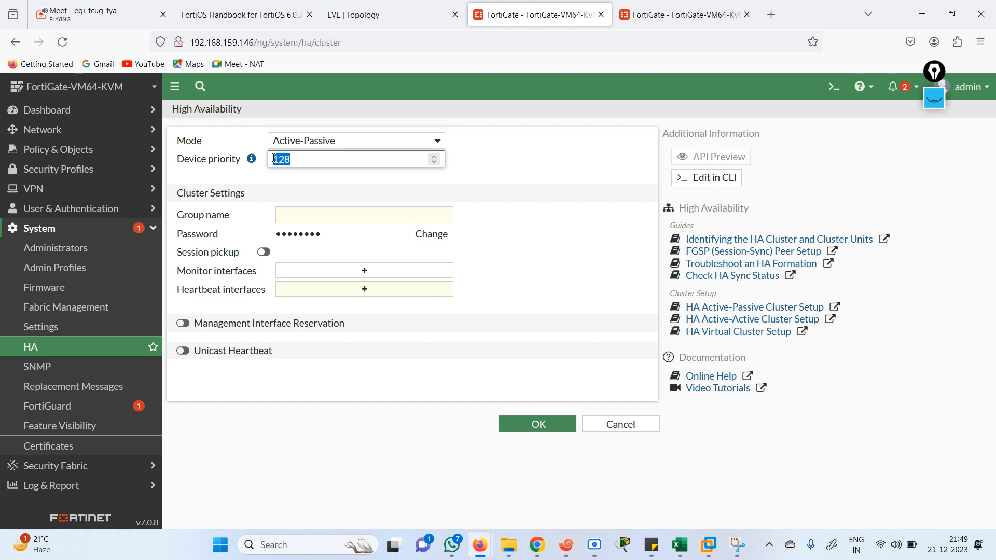
{"action": "type", "text": "255"}
Set the HA group name to FG1 and enter a new cluster password
{"action": "left_click", "coordinate": [318, 214]}
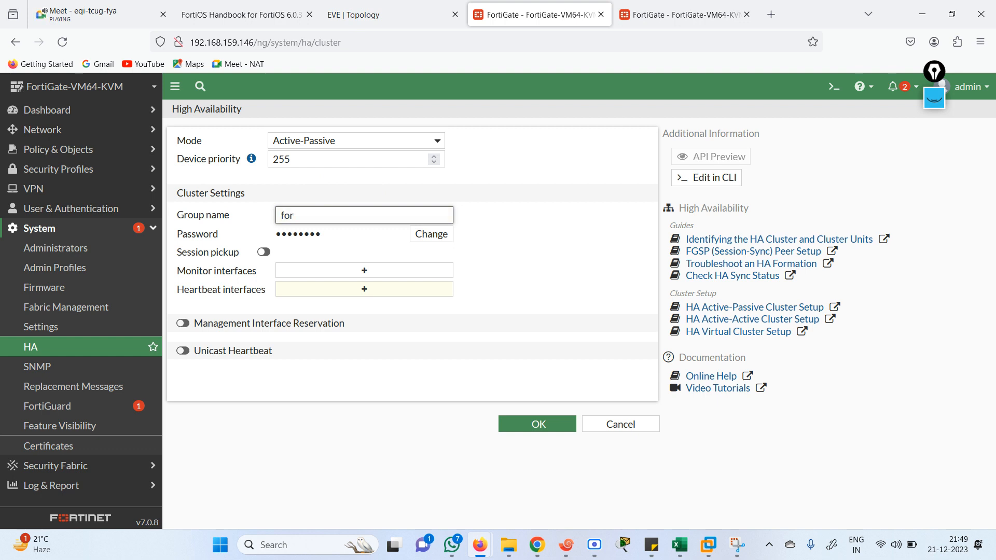
{"action": "type", "text": "fortinet"}
{"action": "left_click", "coordinate": [431, 234]}
{"action": "left_click", "coordinate": [363, 241]}
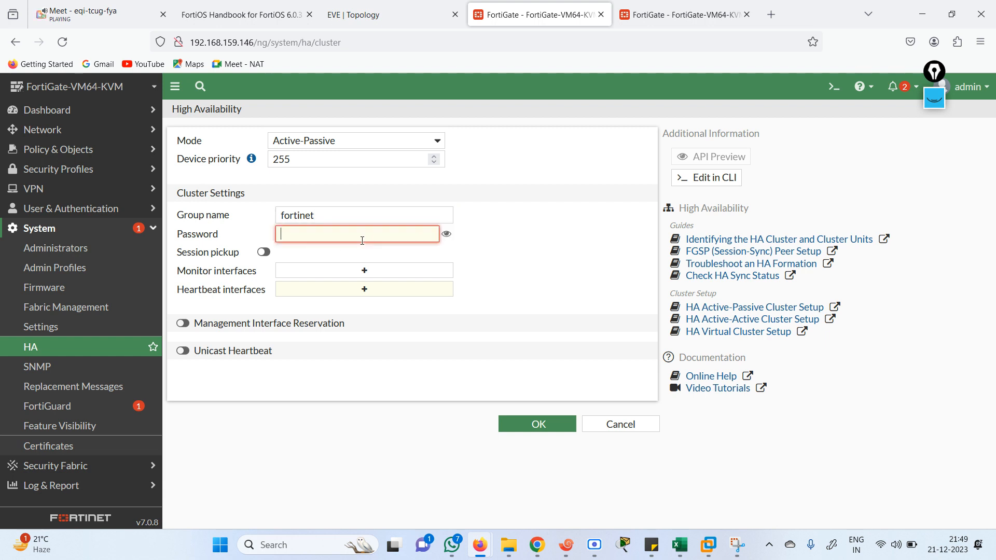
{"action": "type", "text": "••"}
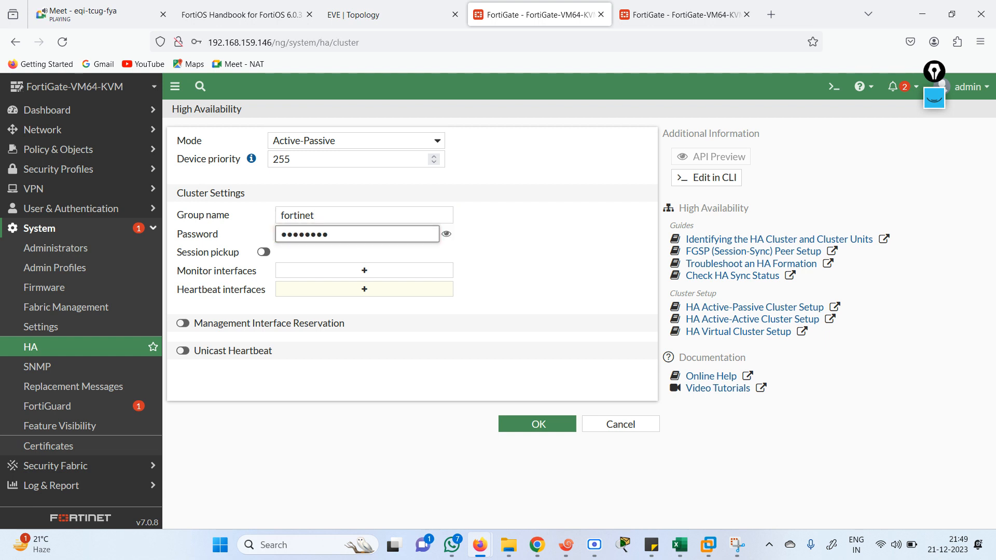
{"action": "type", "text": "rtinet"}
{"action": "left_click", "coordinate": [447, 234]}
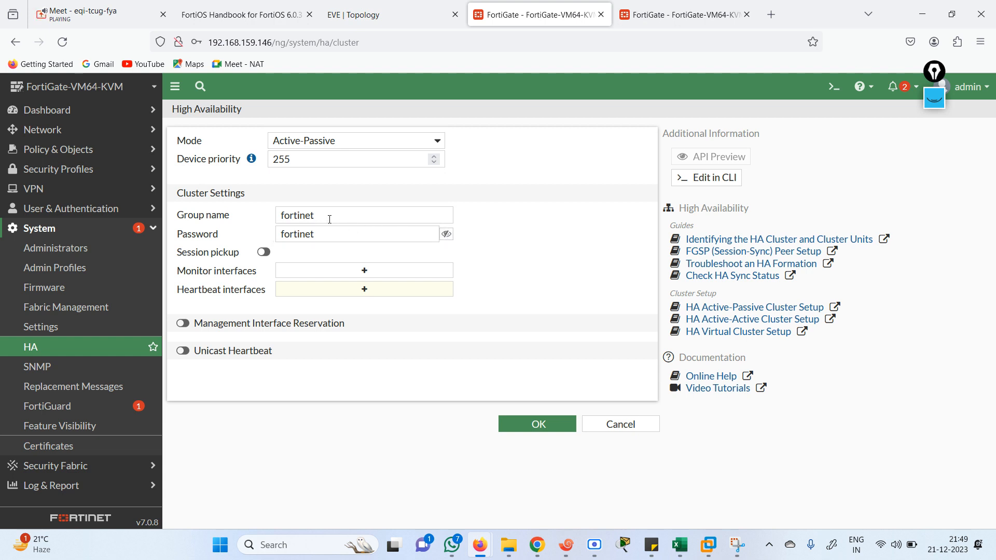
{"action": "left_click_drag", "start_coordinate": [330, 219], "coordinate": [269, 210]}
{"action": "type", "text": "FG1"}
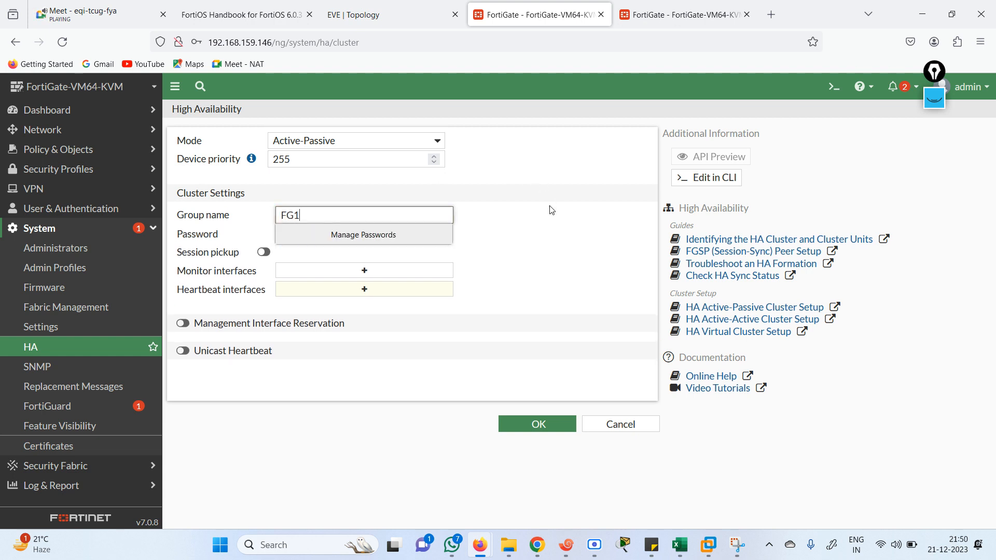
{"action": "left_click", "coordinate": [551, 210]}
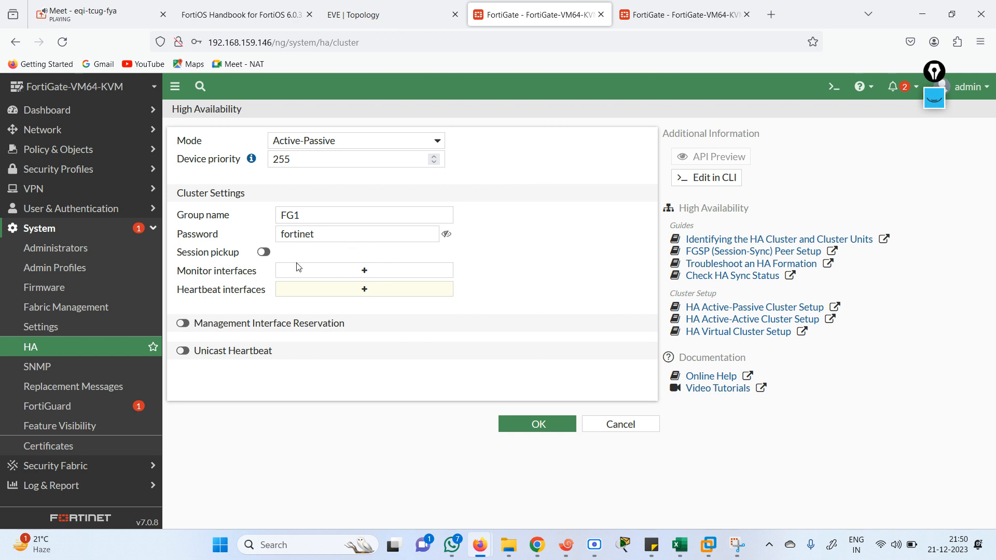
Turn on session pickup for the HA cluster
{"action": "left_click", "coordinate": [263, 253]}
{"action": "left_click", "coordinate": [358, 272]}
{"action": "left_click", "coordinate": [375, 15]}
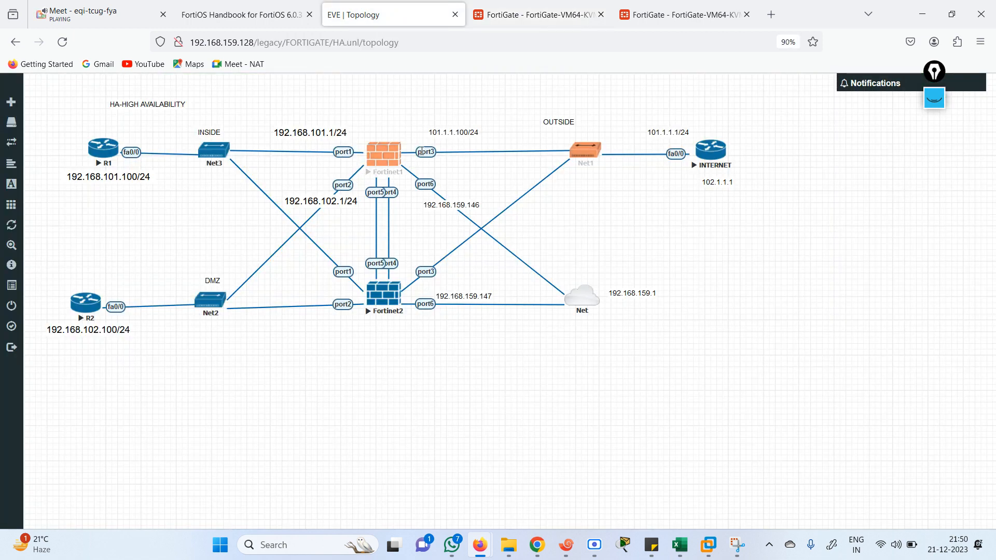
Add port1, port2 and port3 as HA monitored interfaces
{"action": "left_click", "coordinate": [539, 14]}
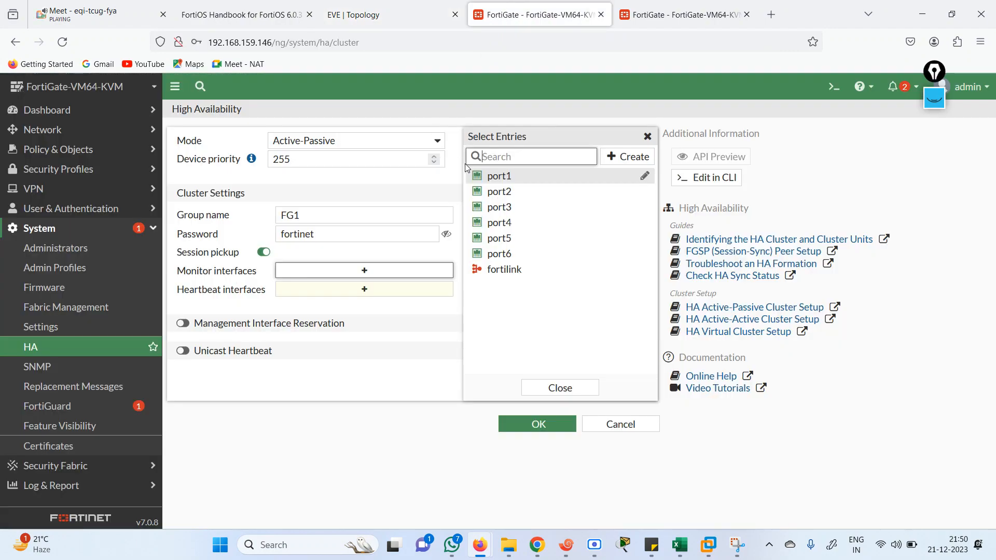
{"action": "left_click", "coordinate": [500, 176]}
{"action": "left_click", "coordinate": [500, 191]}
{"action": "left_click", "coordinate": [503, 207]}
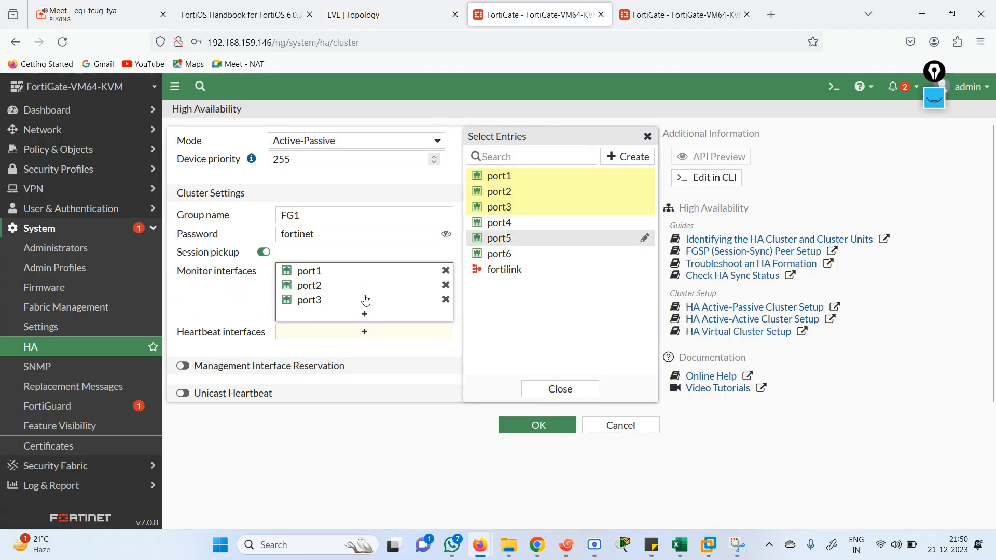
{"action": "left_click", "coordinate": [247, 301]}
{"action": "left_click", "coordinate": [415, 7]}
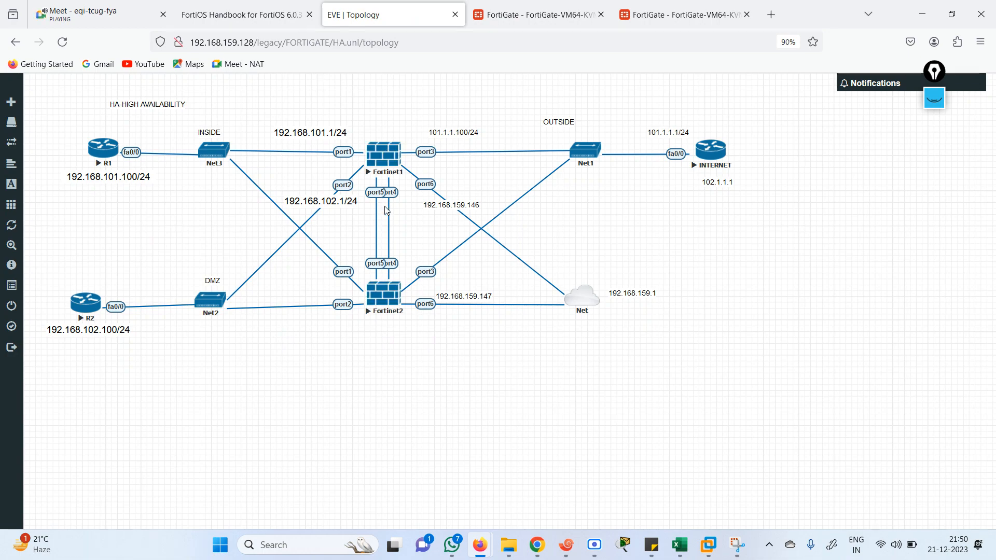
{"action": "left_click", "coordinate": [534, 14]}
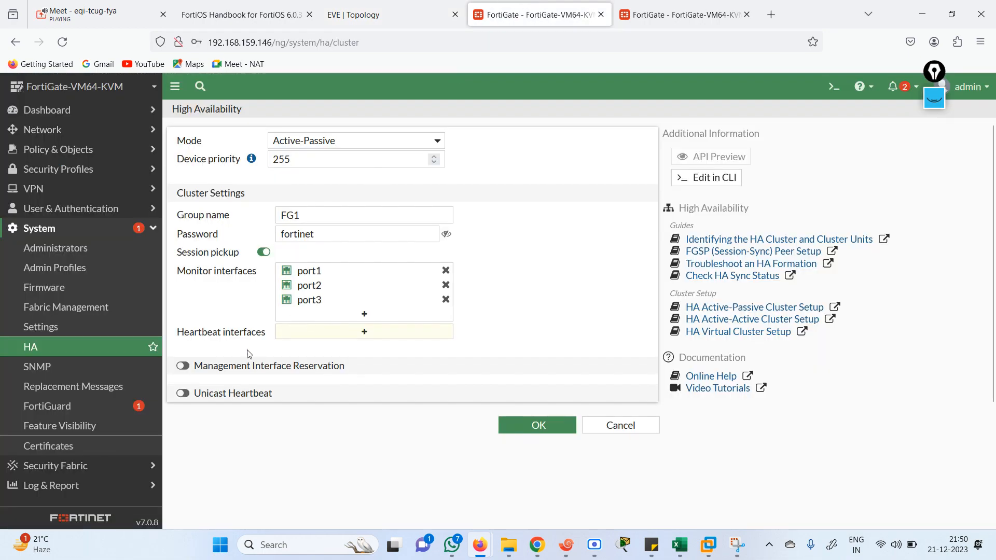
Make port4 and port5 heartbeat interfaces, each with priority 100
{"action": "left_click", "coordinate": [364, 332]}
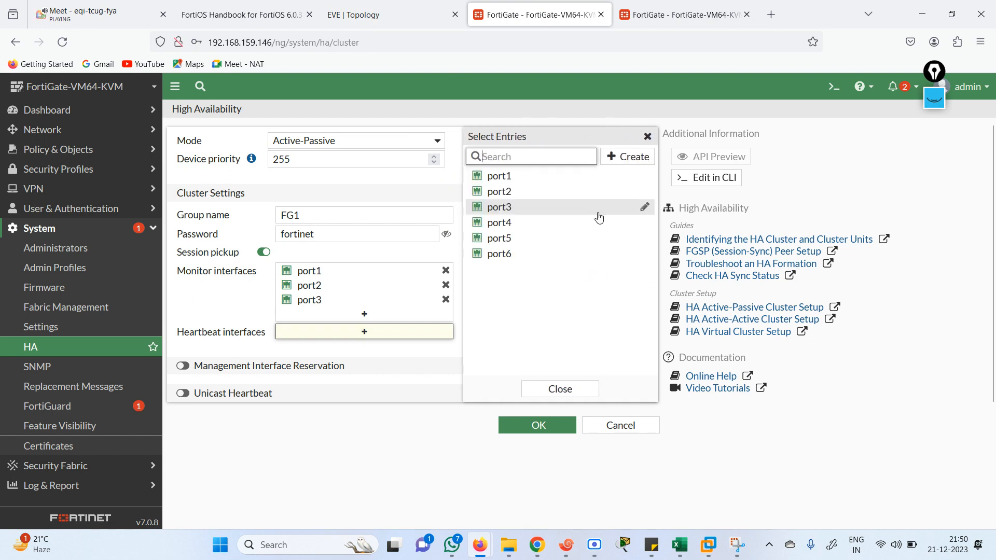
{"action": "left_click", "coordinate": [506, 223]}
{"action": "left_click", "coordinate": [513, 239]}
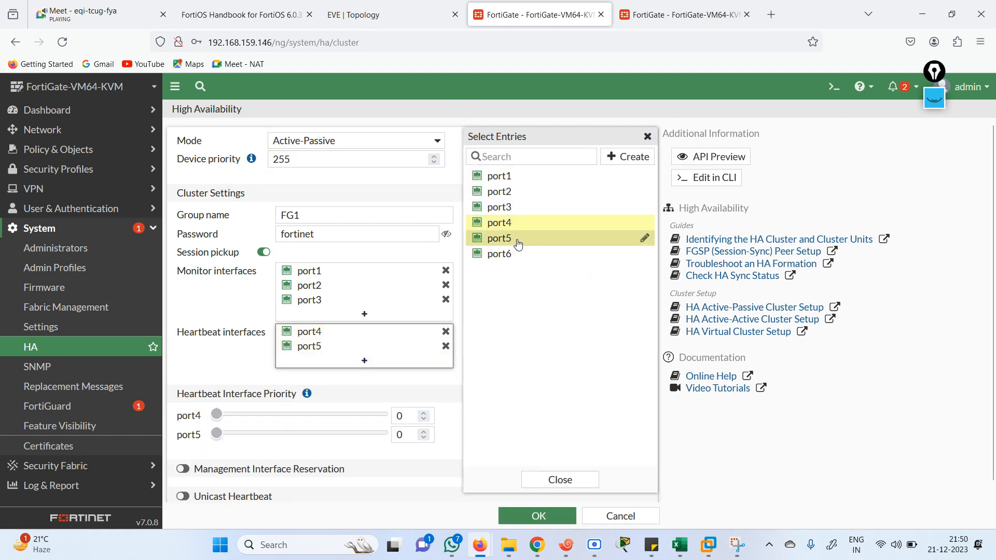
{"action": "left_click", "coordinate": [411, 198]}
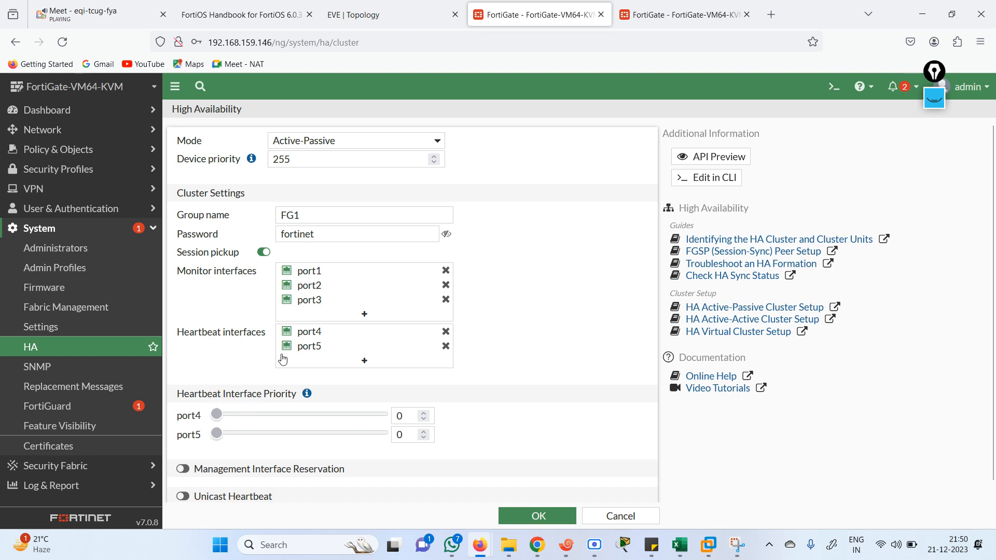
{"action": "left_click", "coordinate": [407, 416]}
{"action": "type", "text": "256"}
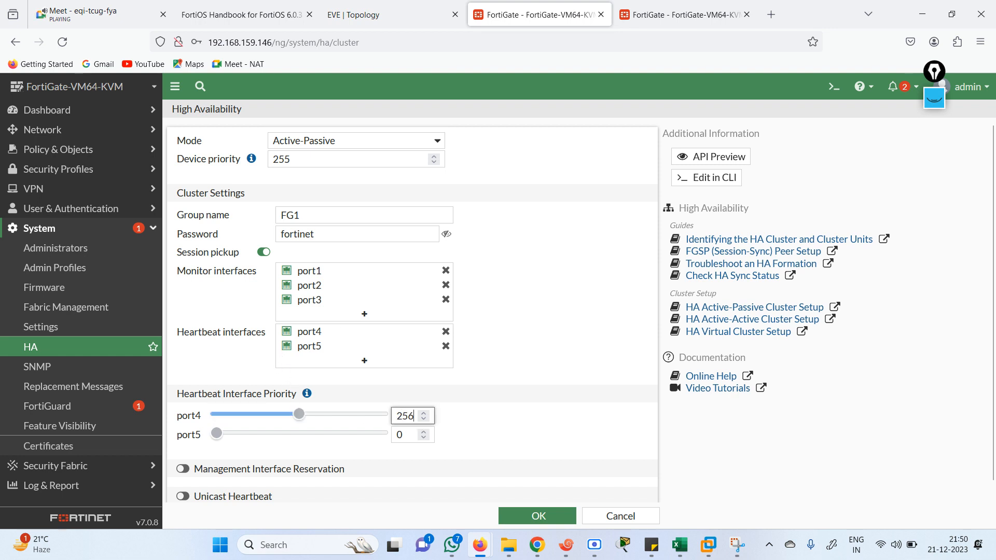
{"action": "key", "text": "BackSpace"}
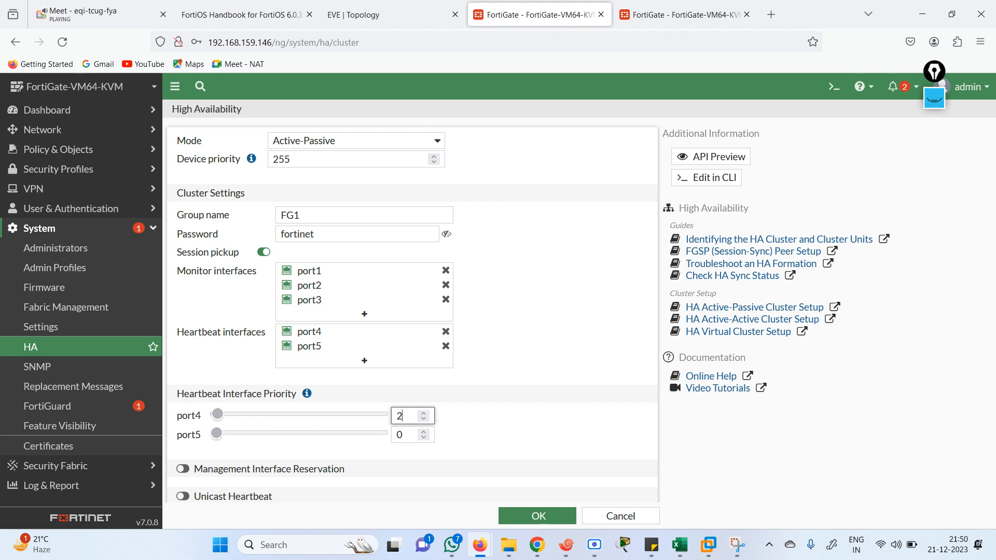
{"action": "type", "text": "6"}
{"action": "key", "text": "BackSpace"}
{"action": "key", "text": "BackSpace"}
{"action": "type", "text": "56"}
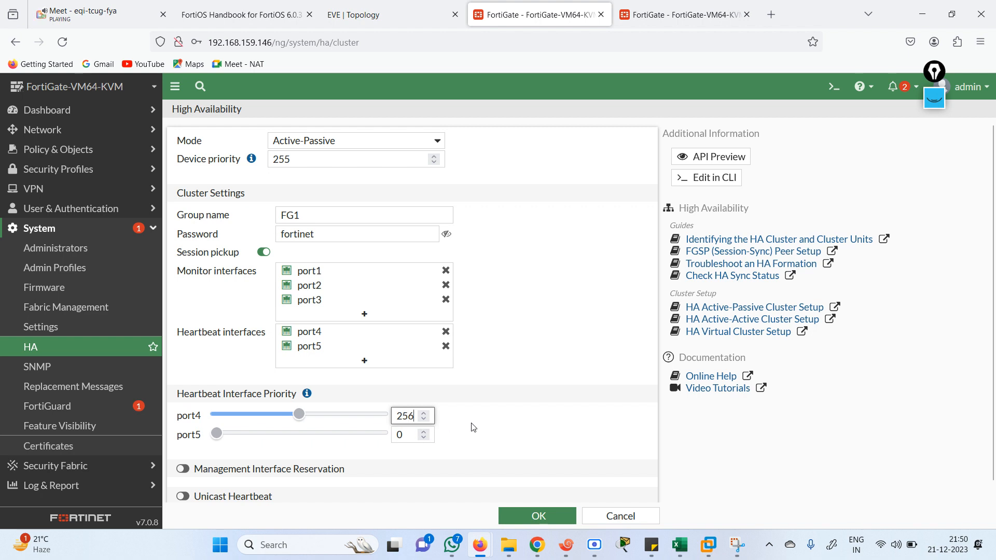
{"action": "left_click_drag", "start_coordinate": [299, 415], "coordinate": [249, 417]}
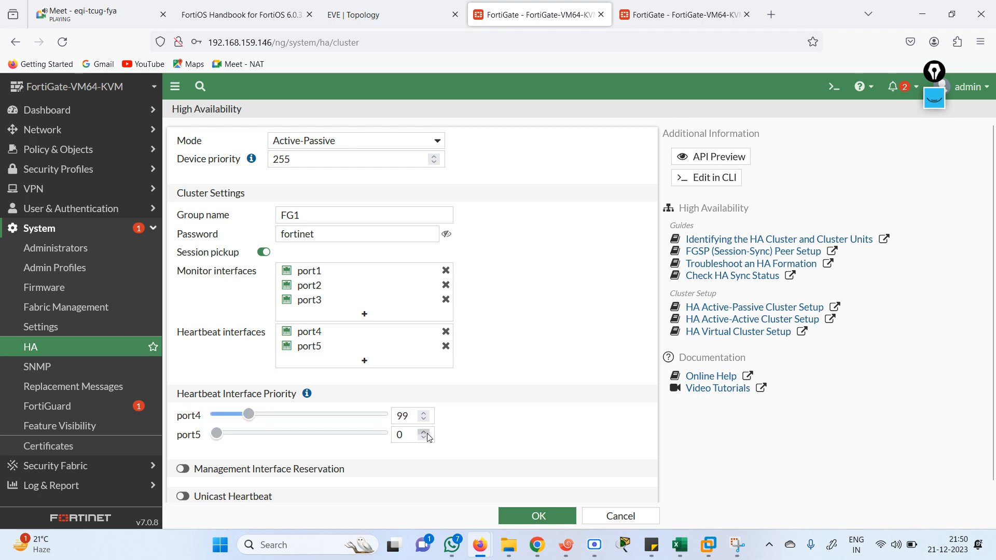
{"action": "left_click", "coordinate": [251, 435]}
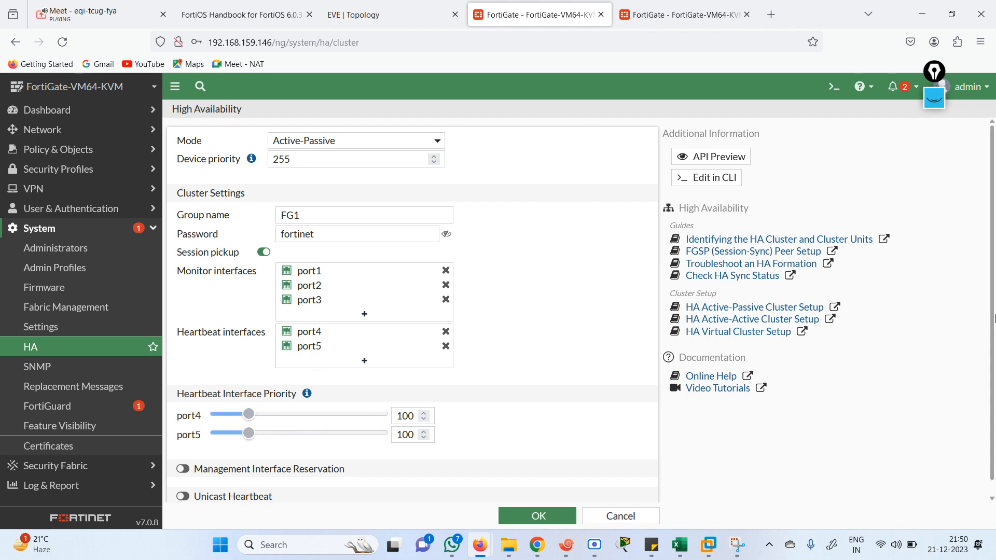
Save FG1's HA settings and decline storing the login in the browser
{"action": "scroll", "coordinate": [993, 324], "scroll_direction": "down", "scroll_amount": 1}
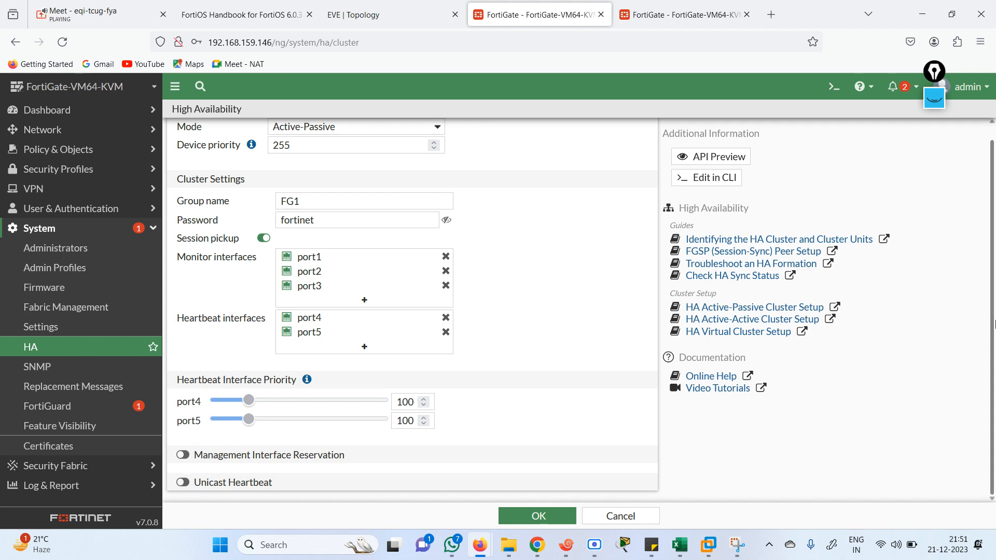
{"action": "scroll", "coordinate": [975, 262], "scroll_direction": "up", "scroll_amount": 1}
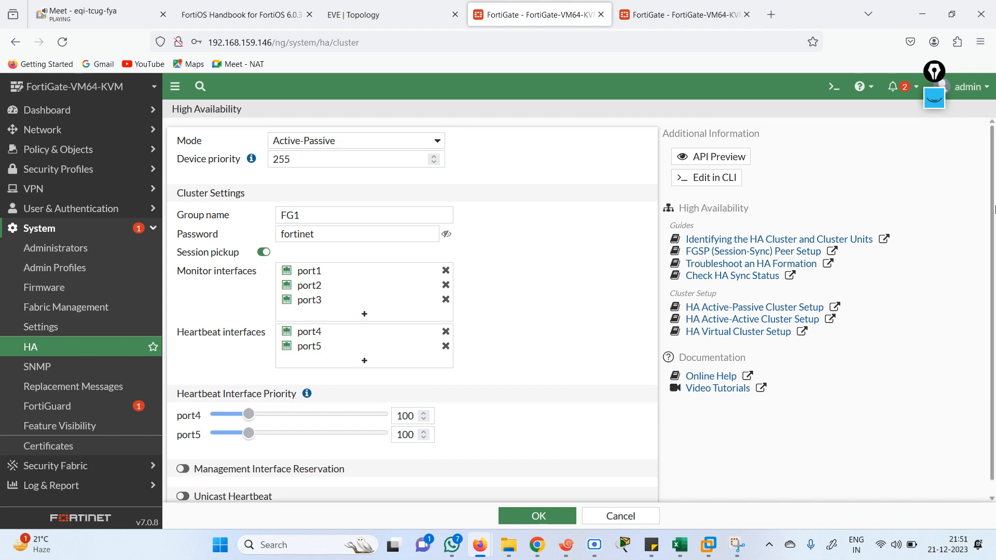
{"action": "left_click", "coordinate": [534, 517]}
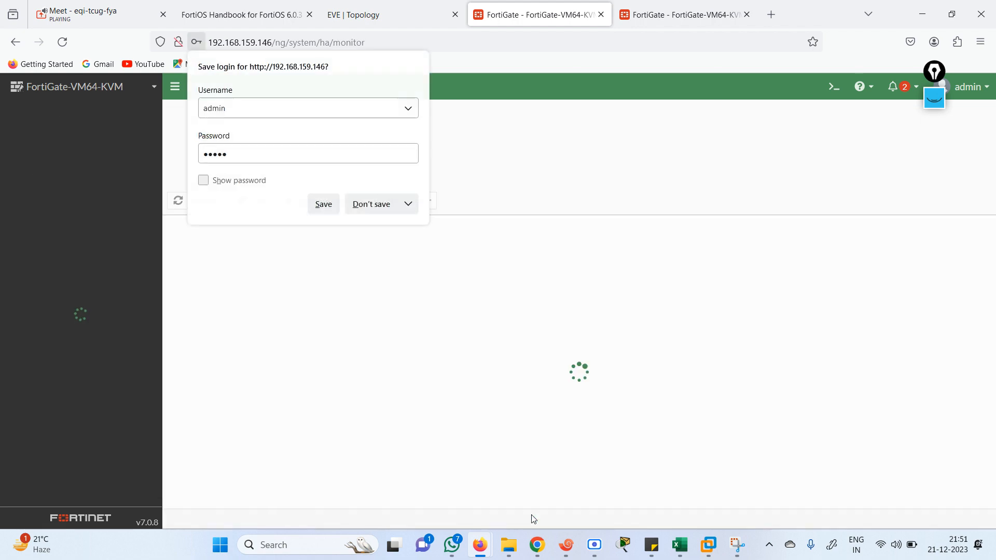
{"action": "left_click", "coordinate": [366, 207]}
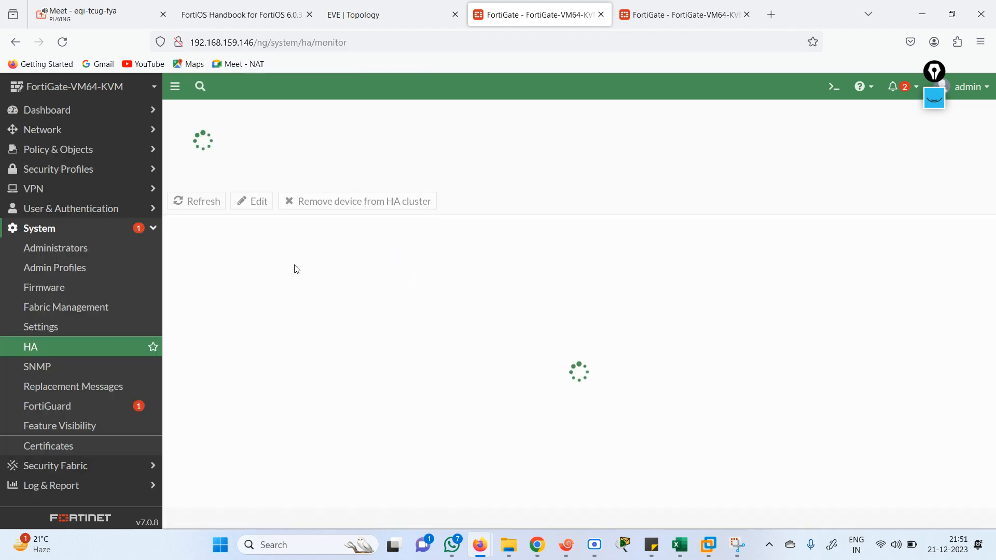
On the second FortiGate, change port6 from DHCP to manual 192.168.159.147/255.255.255.0 and confirm
{"action": "left_click", "coordinate": [695, 7]}
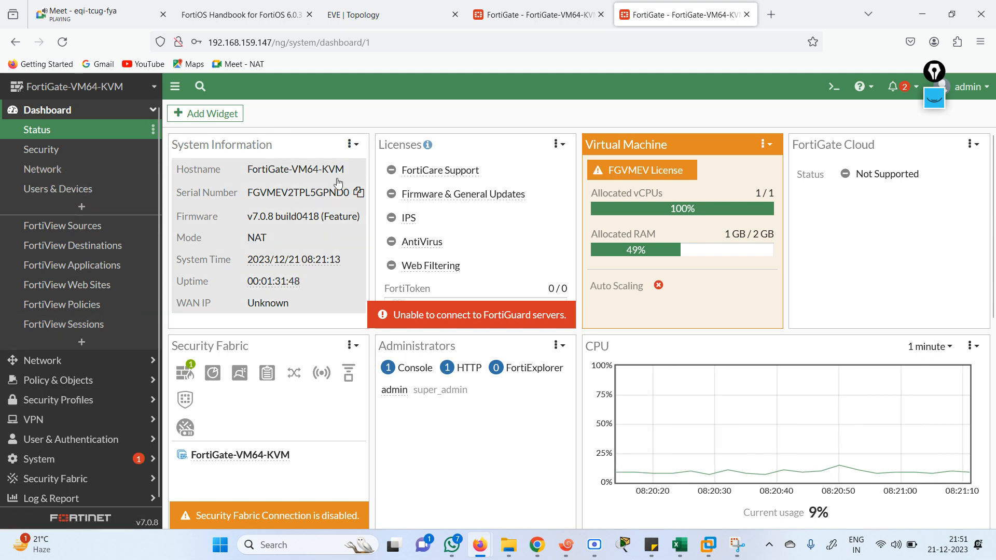
{"action": "left_click", "coordinate": [57, 370]}
{"action": "left_click", "coordinate": [46, 150]}
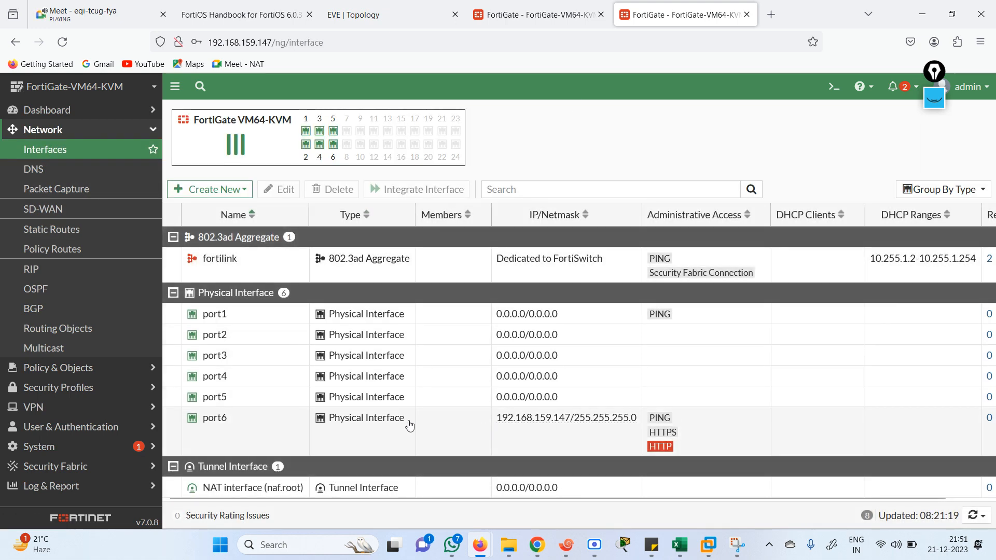
{"action": "double_click", "coordinate": [410, 425]}
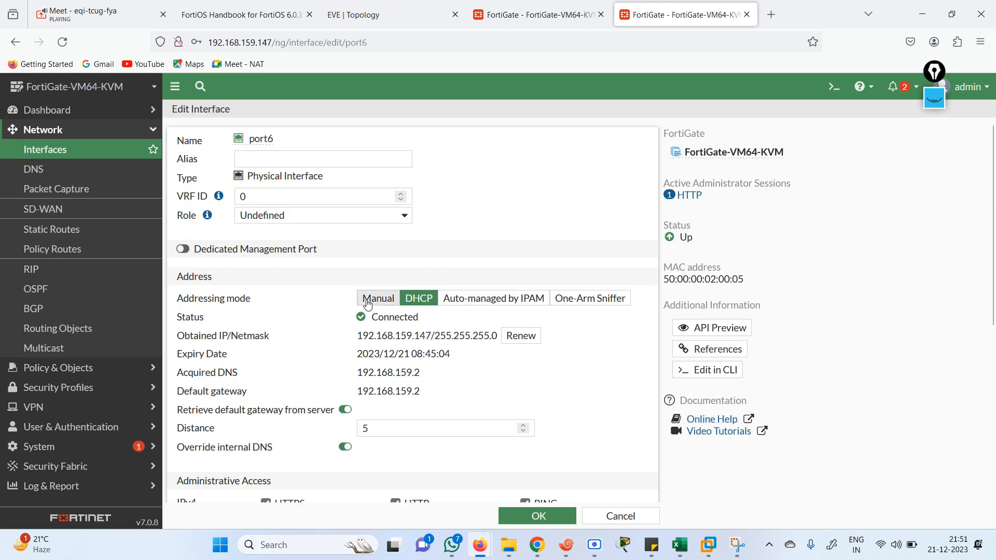
{"action": "left_click", "coordinate": [365, 301]}
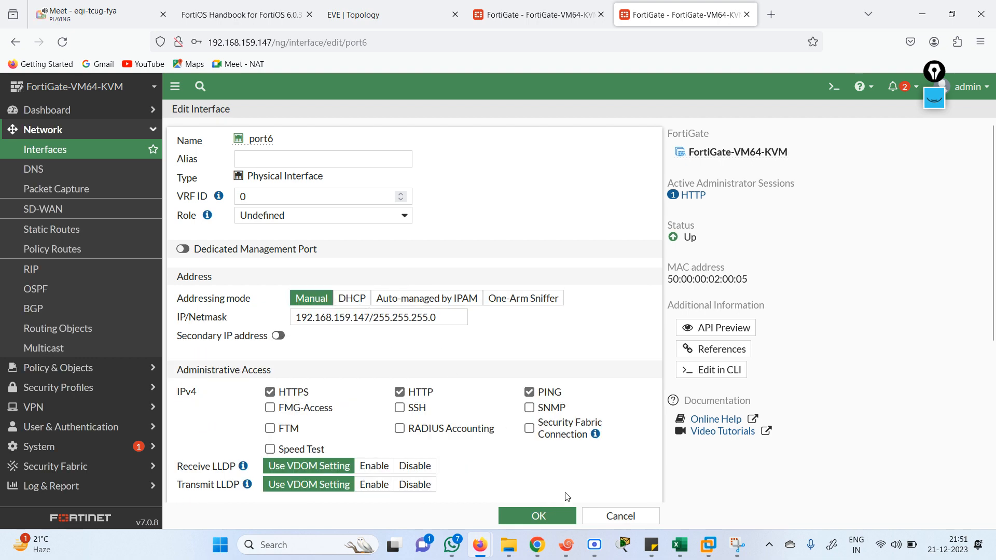
{"action": "left_click", "coordinate": [538, 518]}
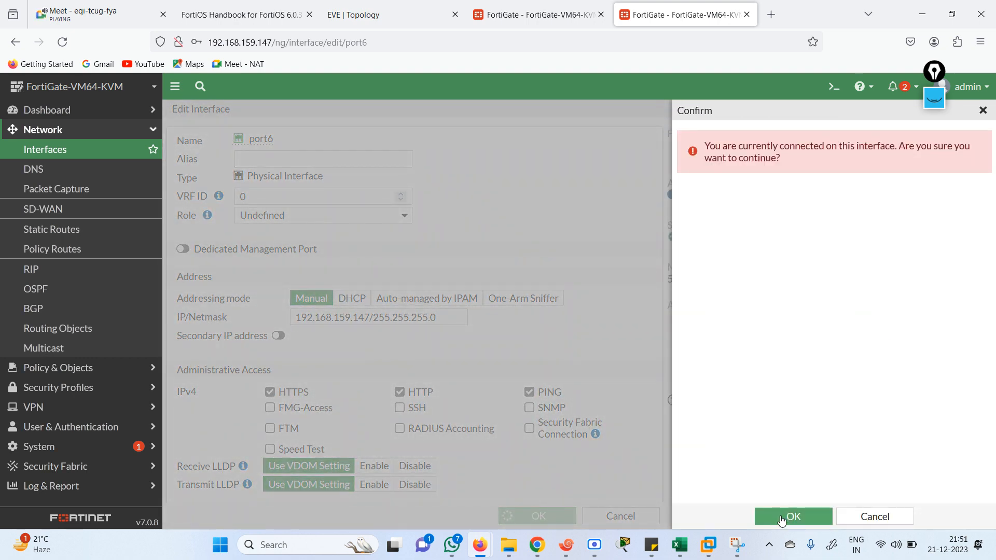
{"action": "left_click", "coordinate": [782, 518]}
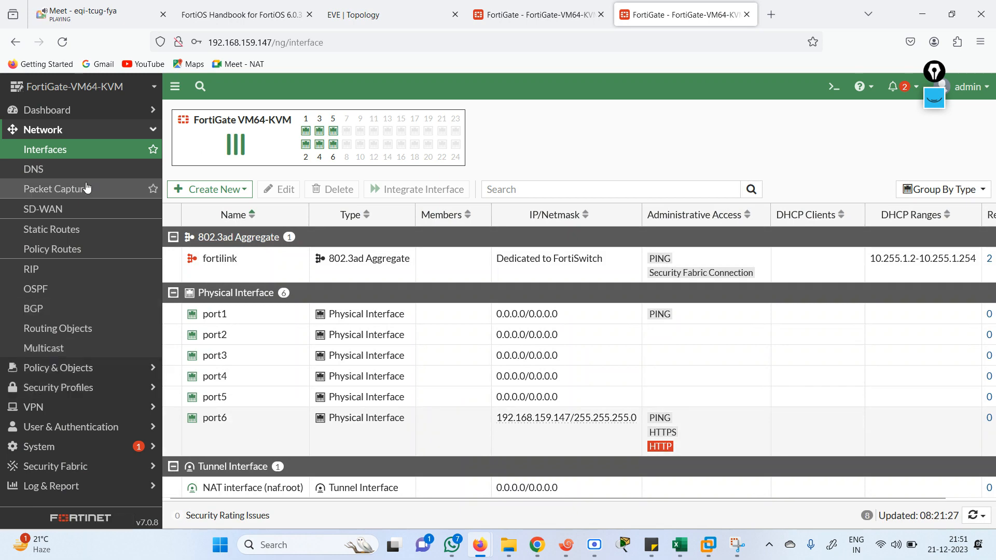
{"action": "left_click", "coordinate": [395, 15]}
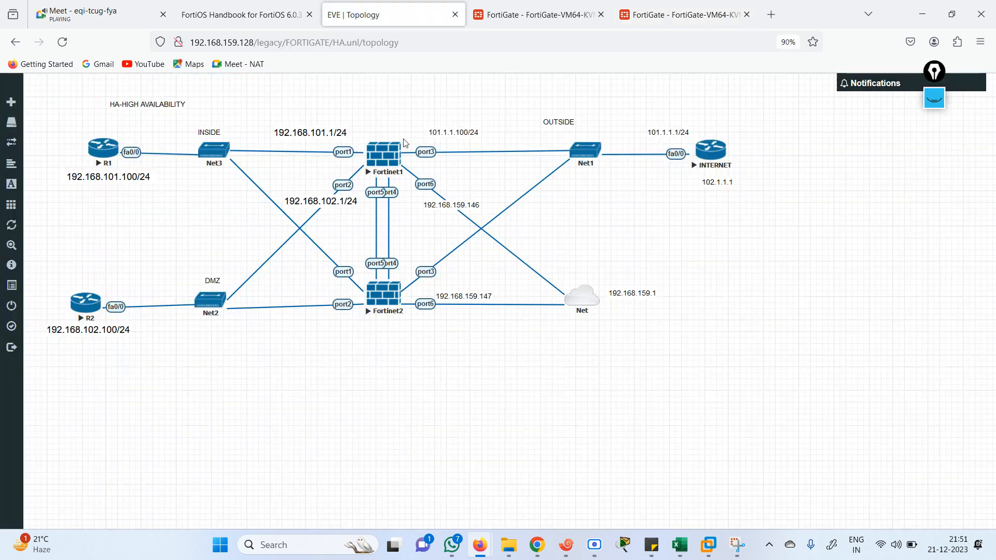
{"action": "left_click", "coordinate": [511, 17]}
{"action": "left_click", "coordinate": [653, 17]}
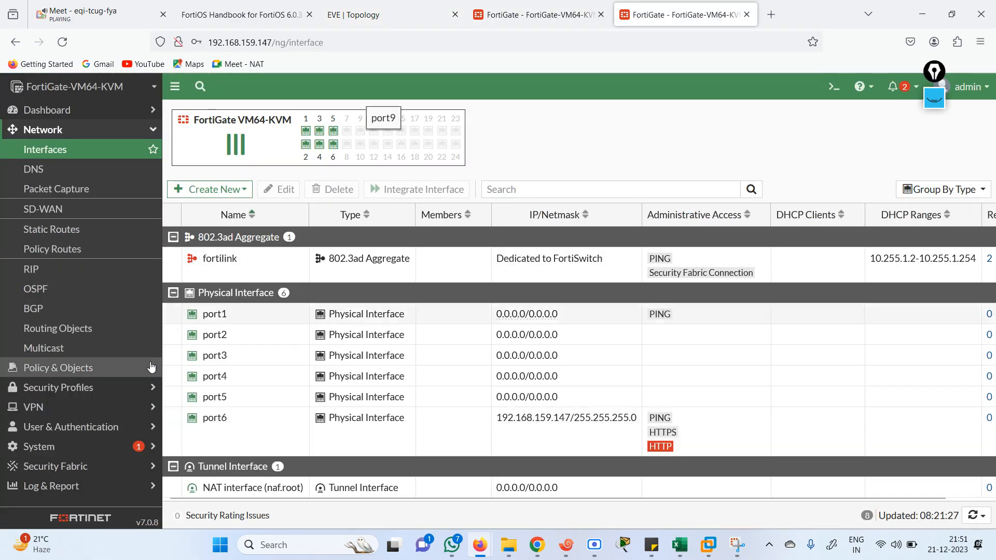
Enable Multiple Interface Policies on the second FortiGate, then go back to FG1's HA status
{"action": "left_click", "coordinate": [44, 447]}
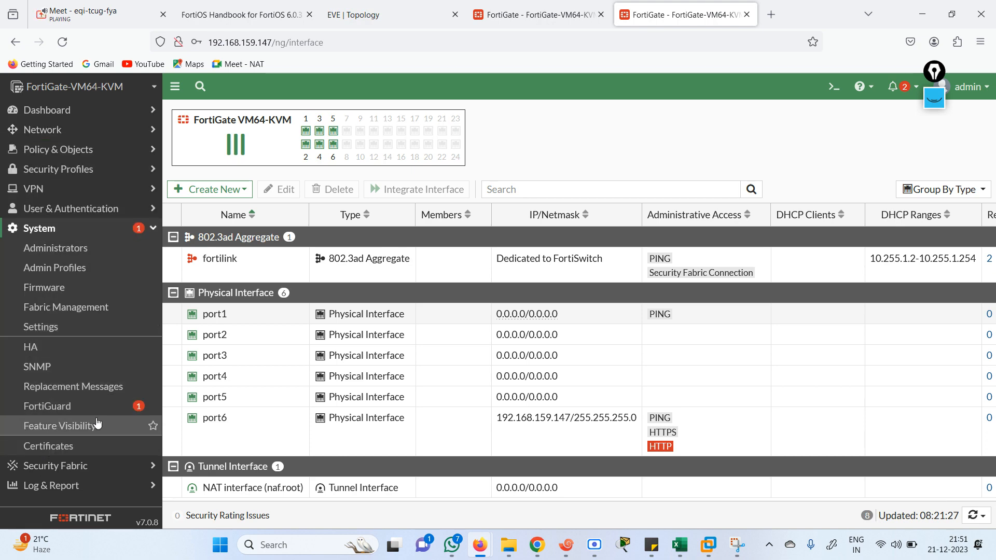
{"action": "left_click", "coordinate": [61, 432]}
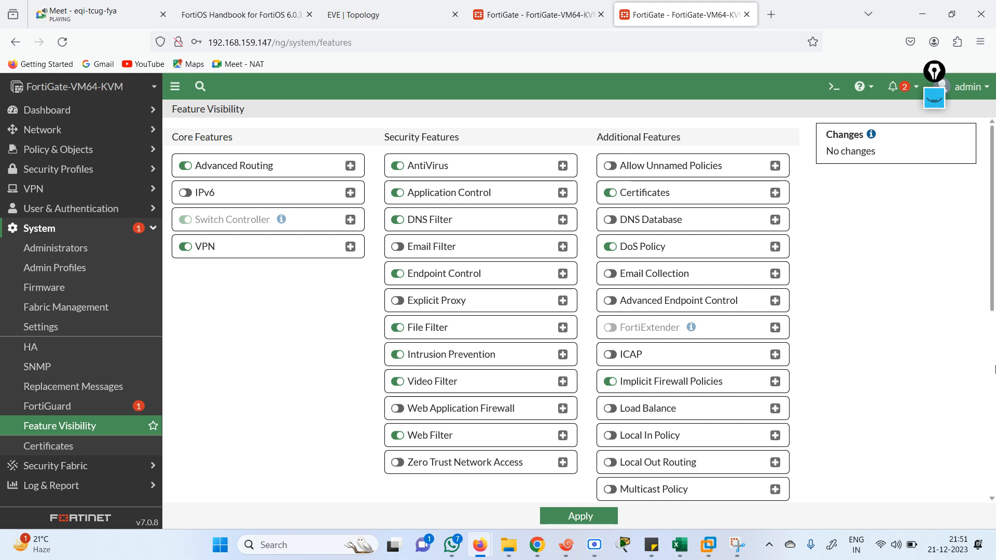
{"action": "scroll", "coordinate": [667, 349], "scroll_direction": "down", "scroll_amount": 5}
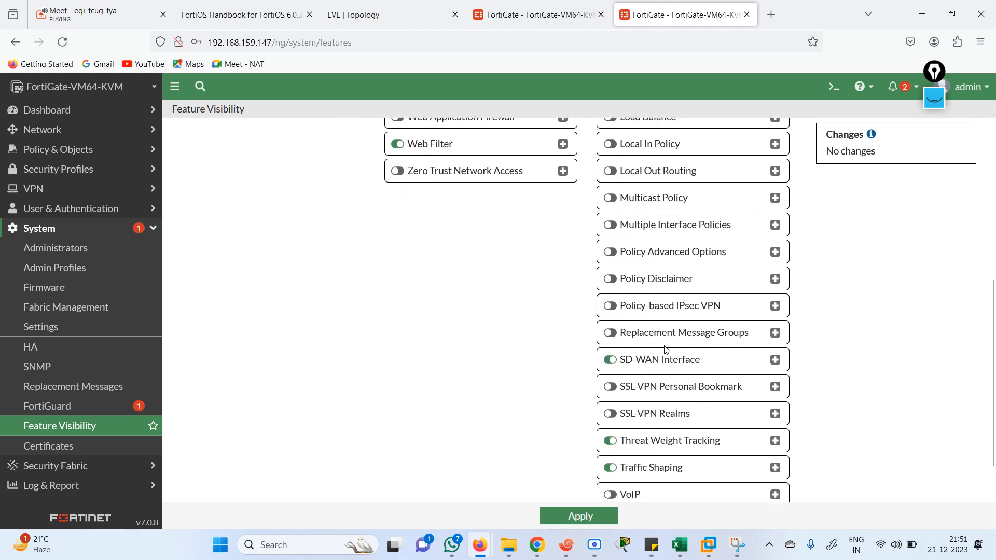
{"action": "left_click", "coordinate": [608, 225]}
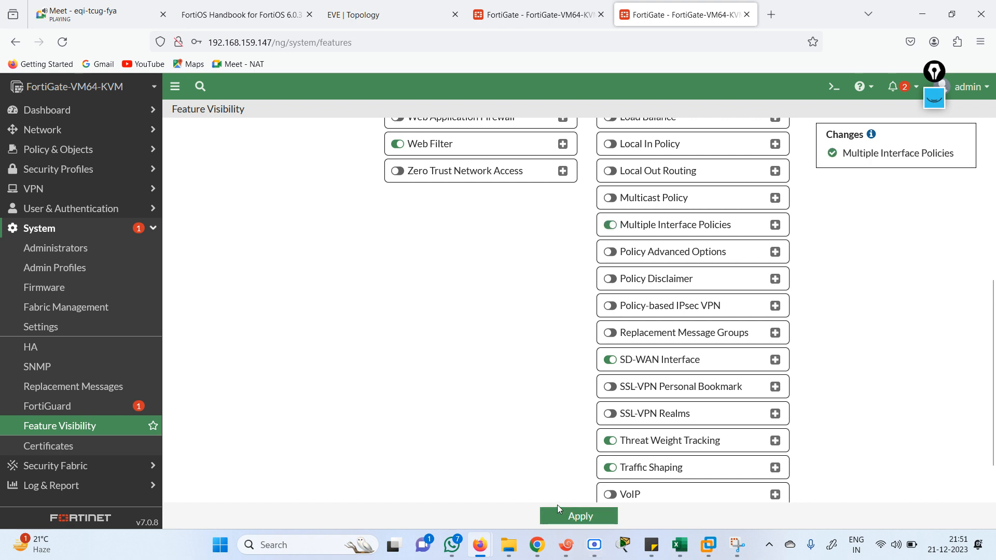
{"action": "left_click", "coordinate": [566, 517]}
{"action": "left_click", "coordinate": [540, 15]}
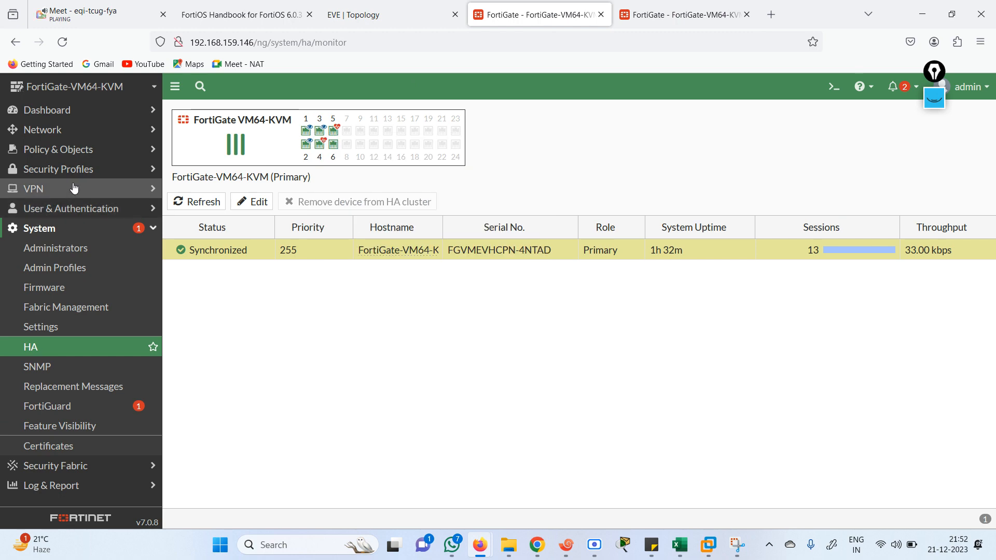
Start a new firewall policy named LAN-WAN
{"action": "left_click", "coordinate": [61, 150]}
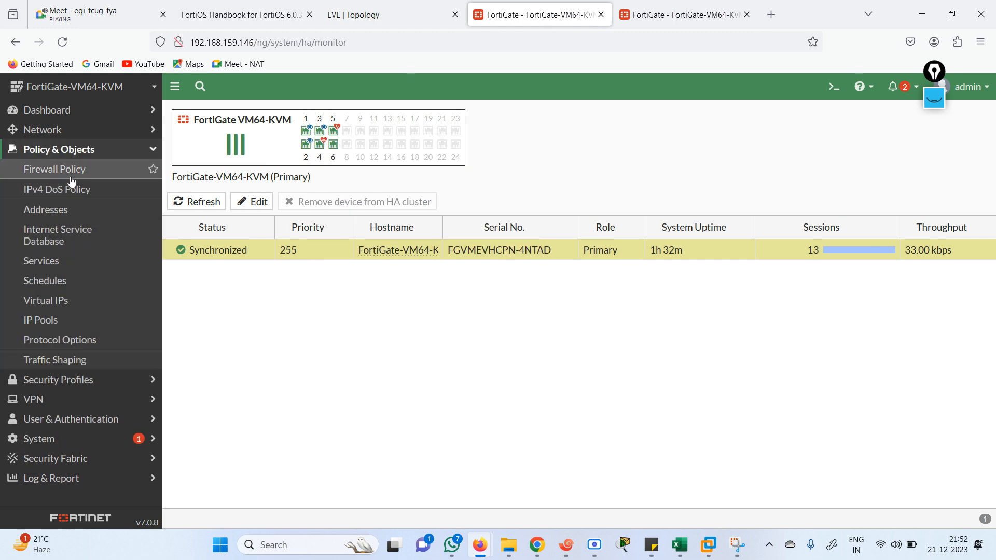
{"action": "left_click", "coordinate": [66, 171]}
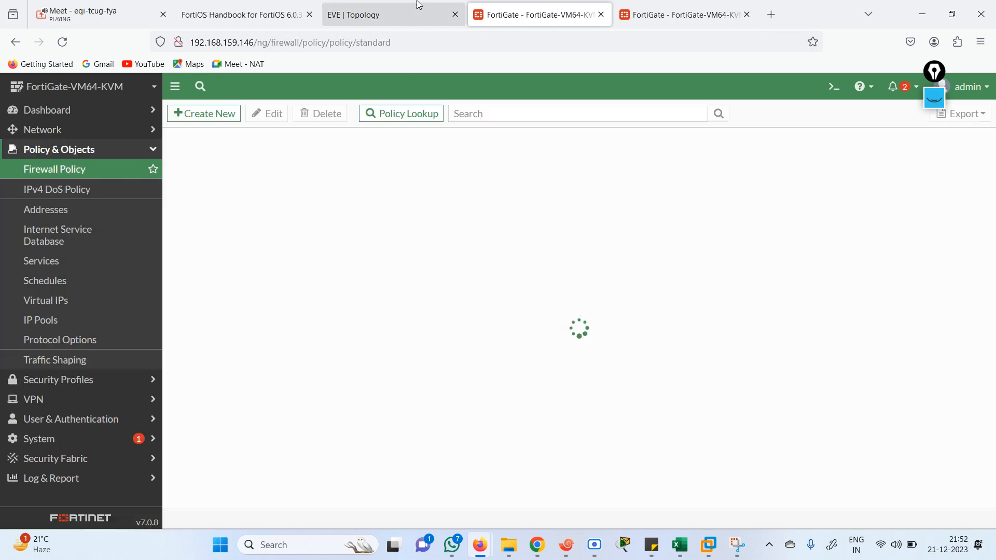
{"action": "left_click", "coordinate": [369, 20]}
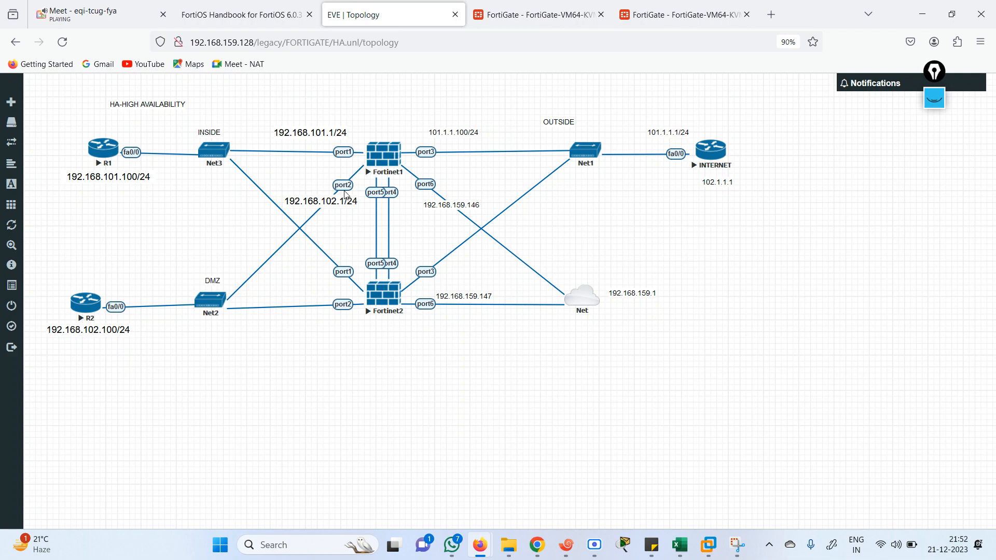
{"action": "key", "text": "ctrl+Tab"}
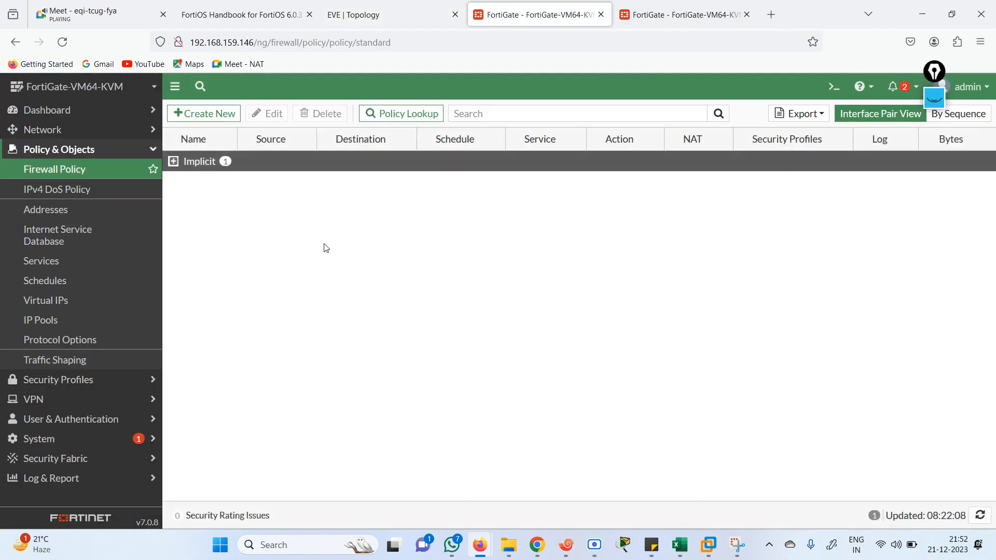
{"action": "left_click", "coordinate": [205, 114]}
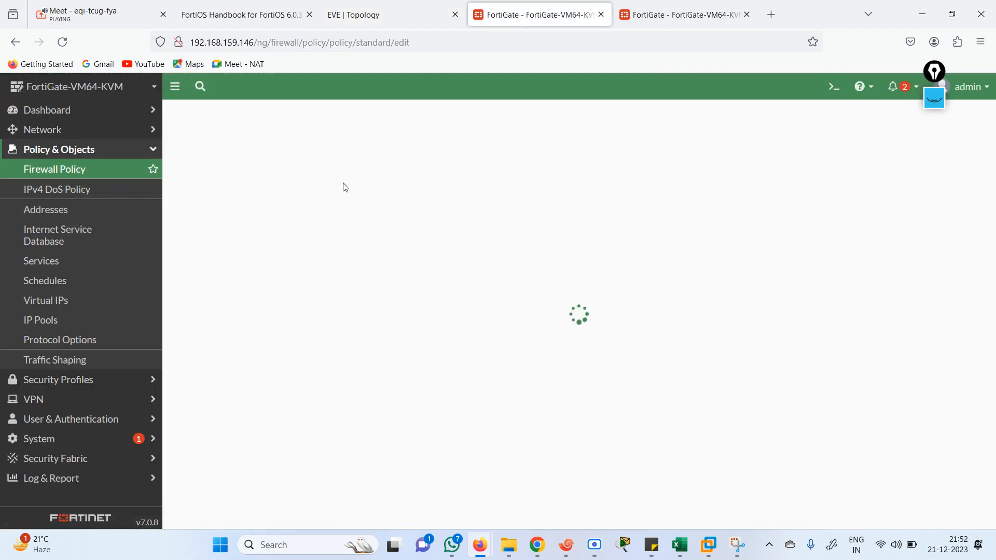
{"action": "left_click", "coordinate": [317, 150]}
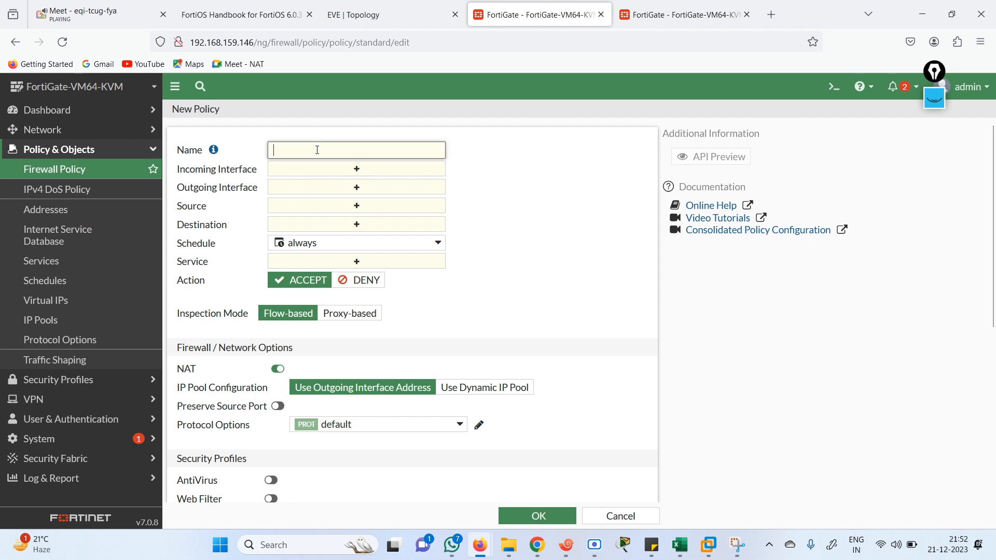
{"action": "type", "text": "LAN-WAN"}
Set port1 and port2 as incoming interfaces and port3 as outgoing
{"action": "left_click", "coordinate": [347, 171]}
{"action": "left_click", "coordinate": [518, 196]}
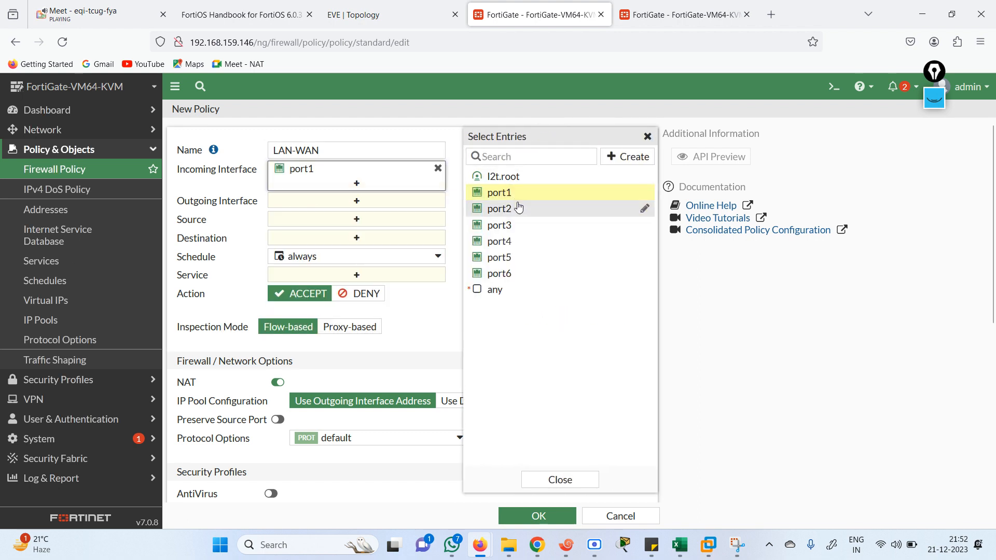
{"action": "left_click", "coordinate": [516, 209]}
{"action": "left_click", "coordinate": [369, 217]}
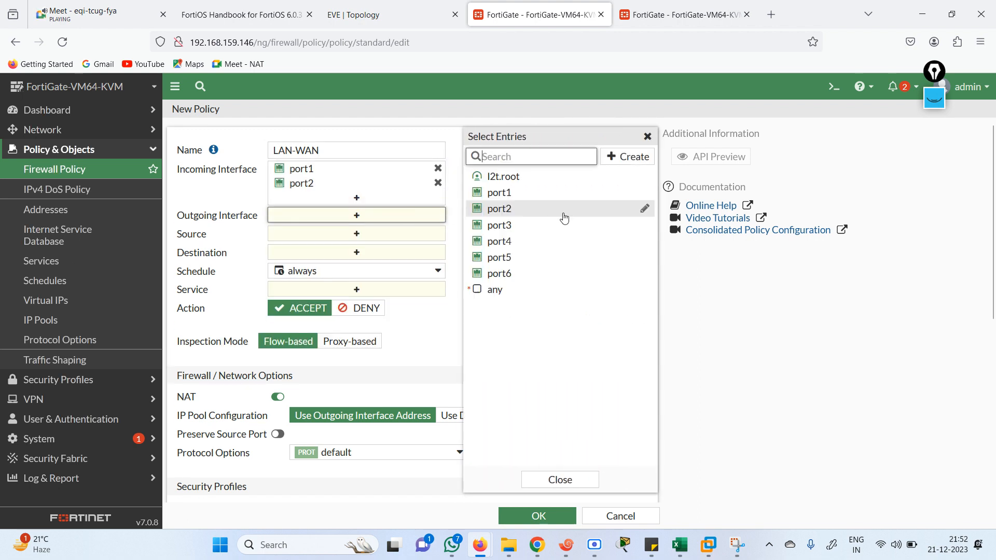
{"action": "left_click", "coordinate": [505, 225]}
Set source and destination to all and service to ALL, then save the policy
{"action": "left_click", "coordinate": [386, 248]}
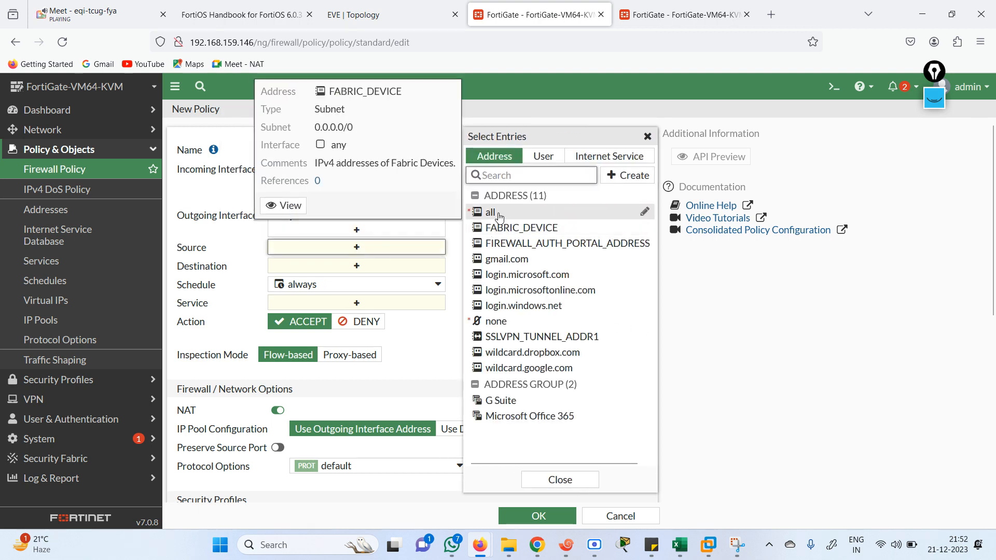
{"action": "left_click", "coordinate": [490, 212]}
{"action": "left_click", "coordinate": [356, 279]}
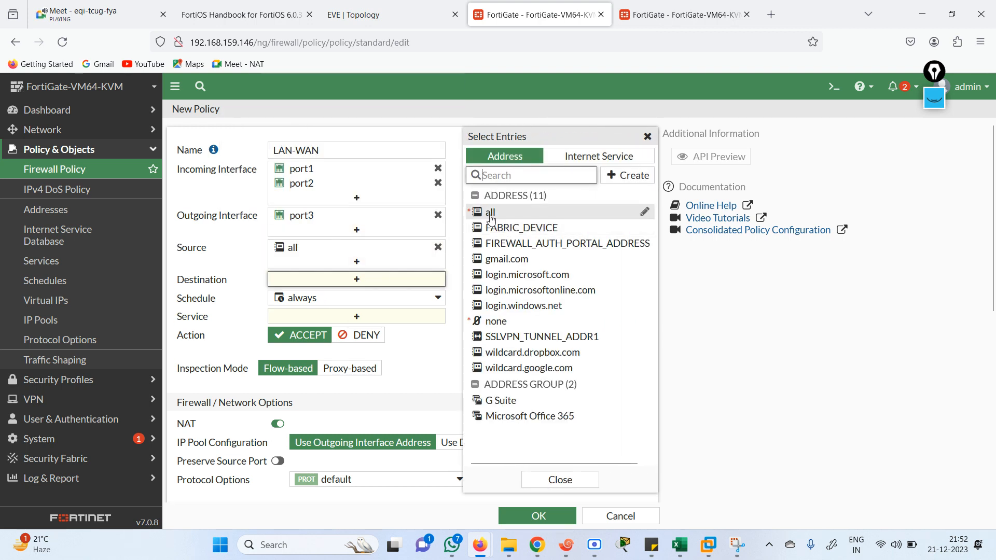
{"action": "left_click", "coordinate": [492, 212]}
{"action": "left_click", "coordinate": [337, 330]}
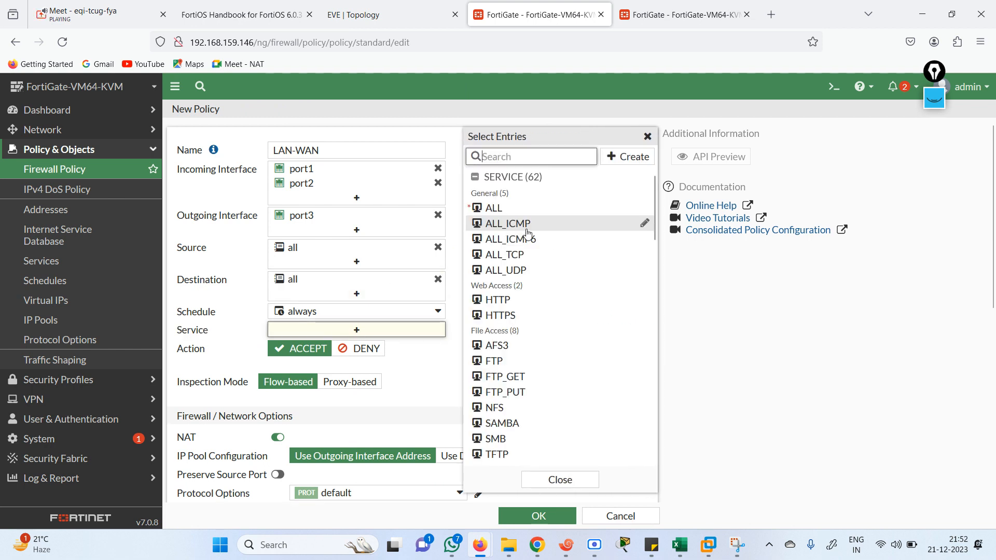
{"action": "left_click", "coordinate": [506, 208]}
{"action": "left_click", "coordinate": [422, 384]}
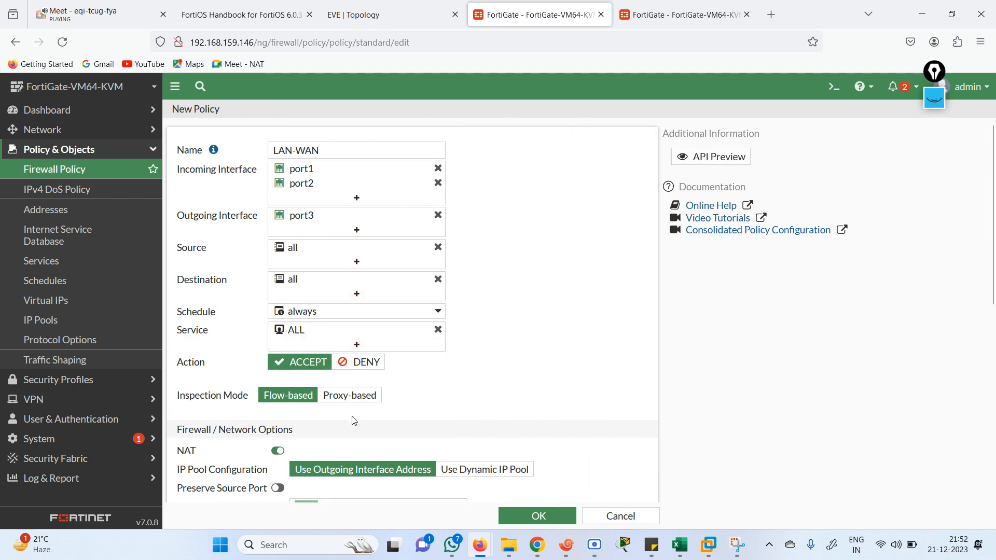
{"action": "scroll", "coordinate": [490, 333], "scroll_direction": "down", "scroll_amount": 5}
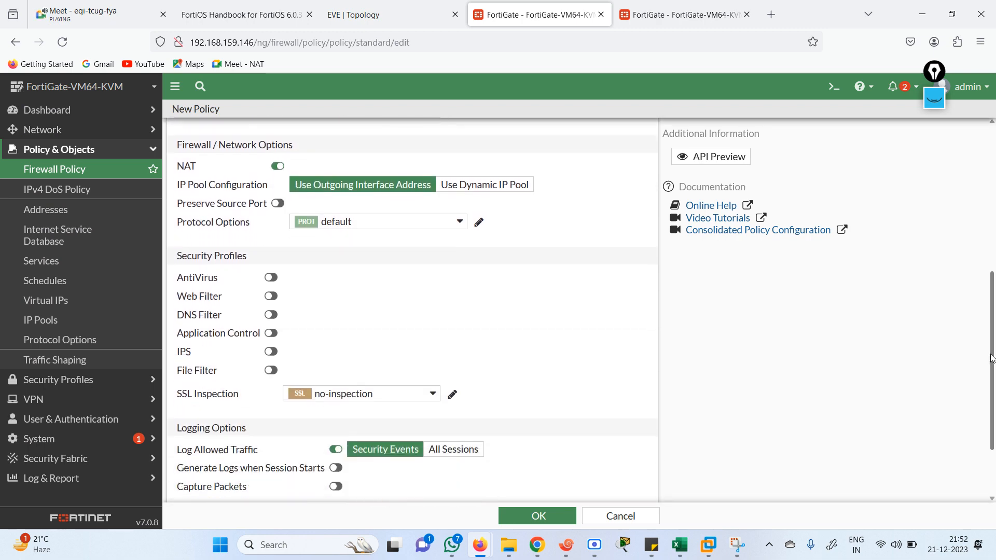
{"action": "left_click", "coordinate": [536, 515]}
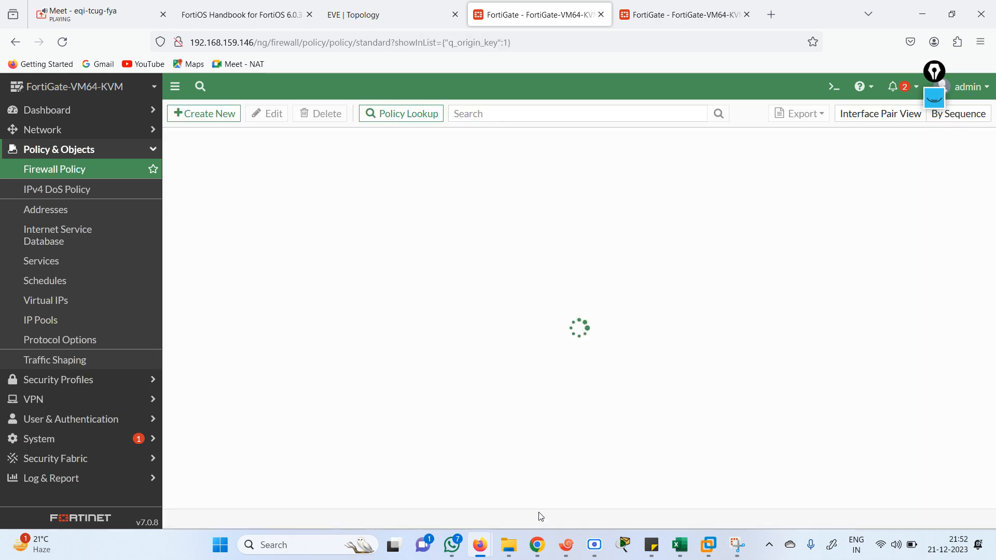
On the second FortiGate, set HA mode Active-Passive and group name FG1
{"action": "left_click", "coordinate": [679, 14]}
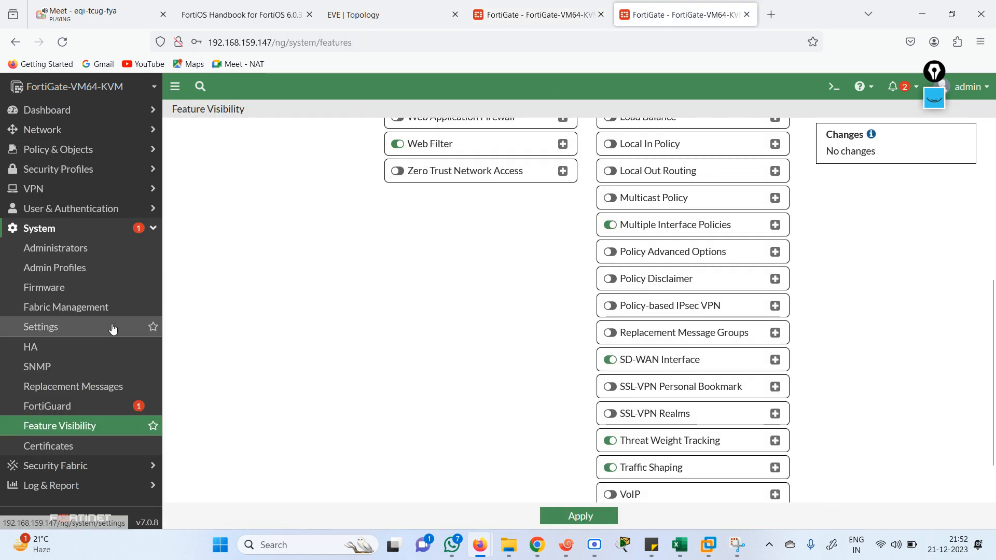
{"action": "left_click", "coordinate": [31, 347]}
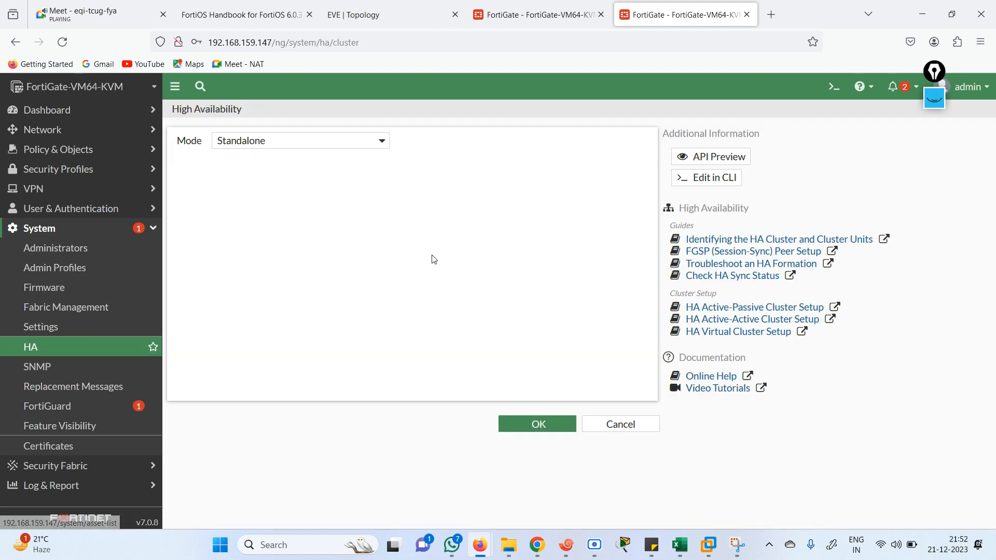
{"action": "left_click", "coordinate": [351, 142]}
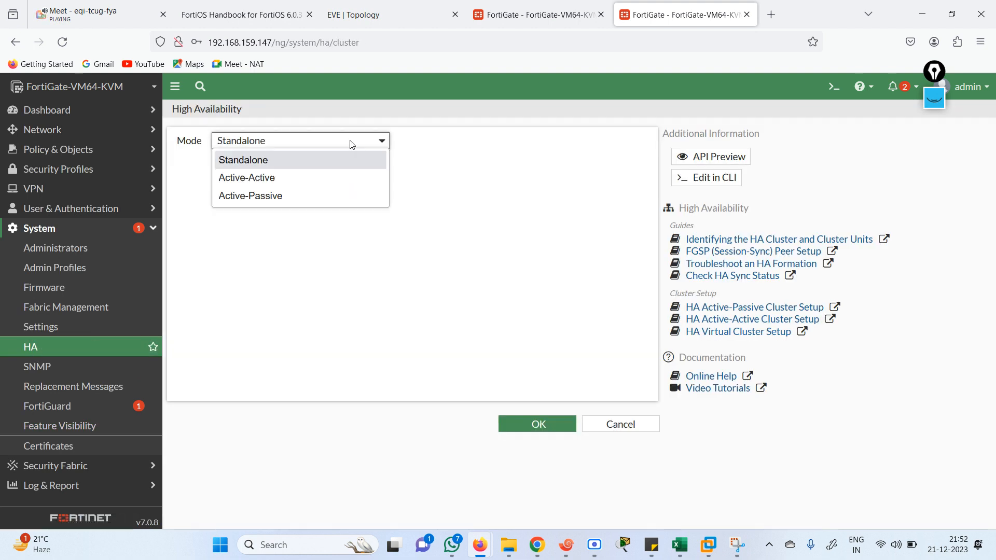
{"action": "left_click", "coordinate": [277, 197]}
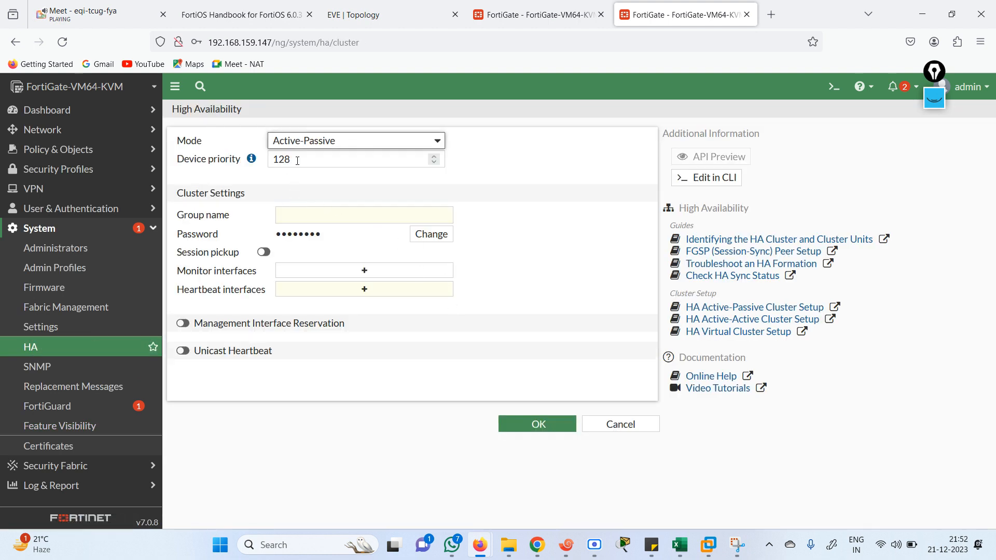
{"action": "left_click", "coordinate": [314, 216]}
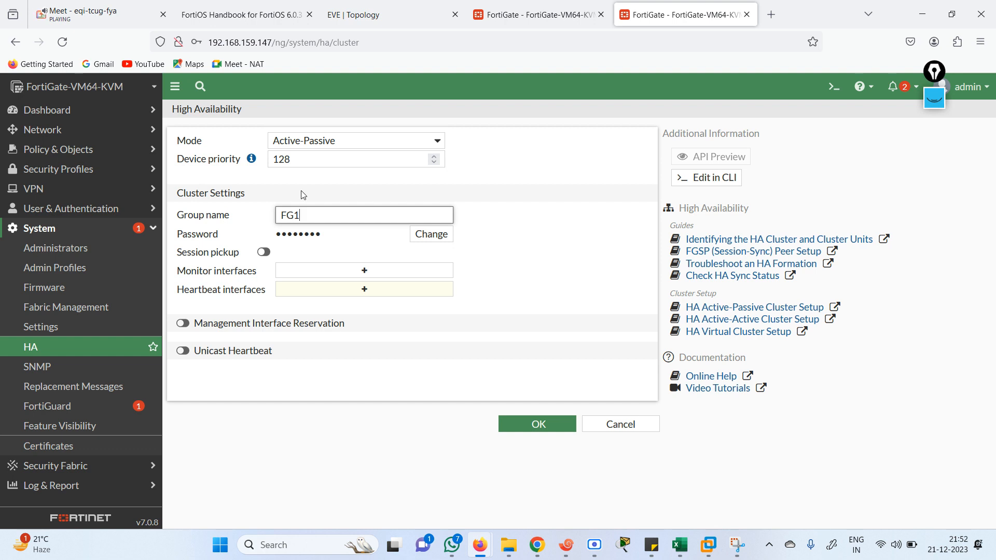
{"action": "left_click", "coordinate": [334, 237]}
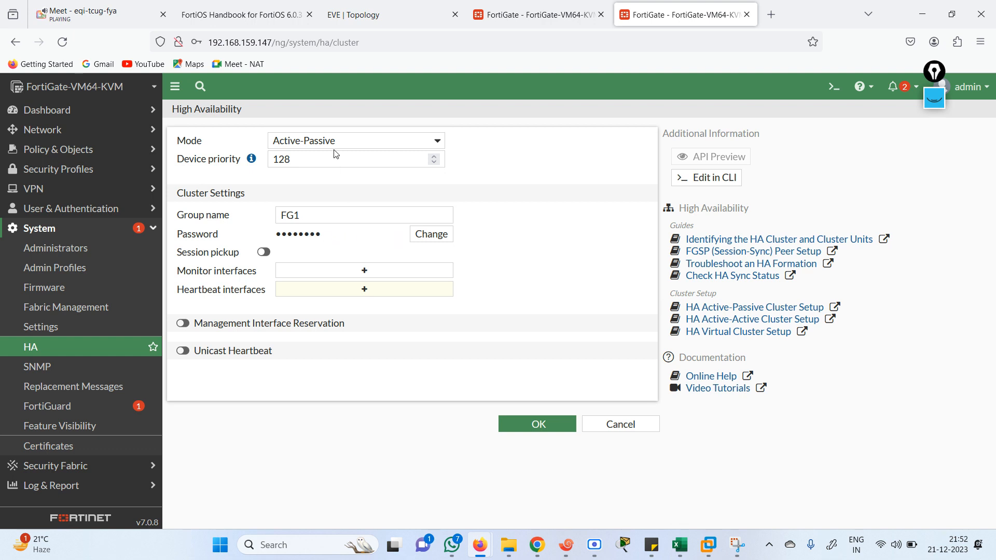
Review the primary unit's HA settings on FG1 for reference
{"action": "left_click", "coordinate": [548, 12]}
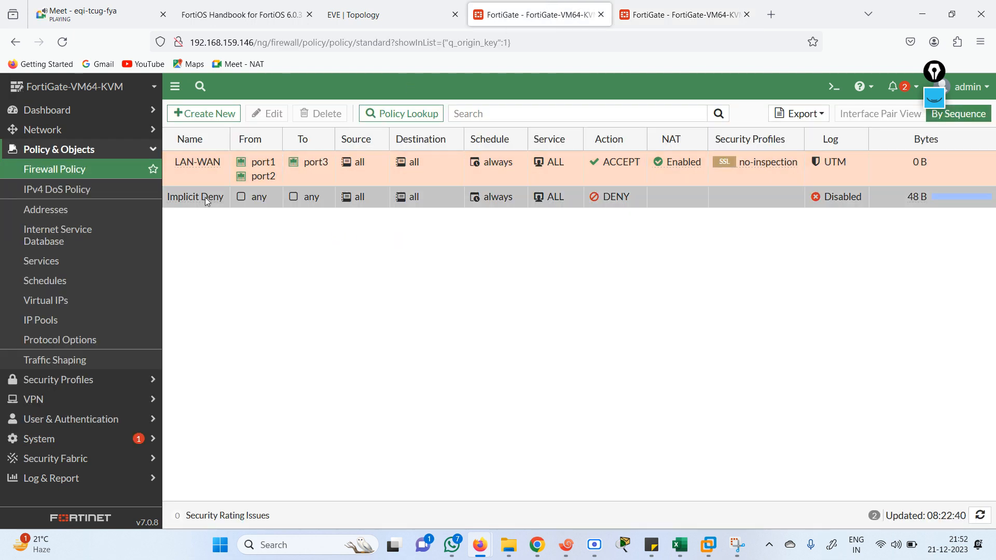
{"action": "left_click", "coordinate": [56, 441]}
{"action": "left_click", "coordinate": [65, 351]}
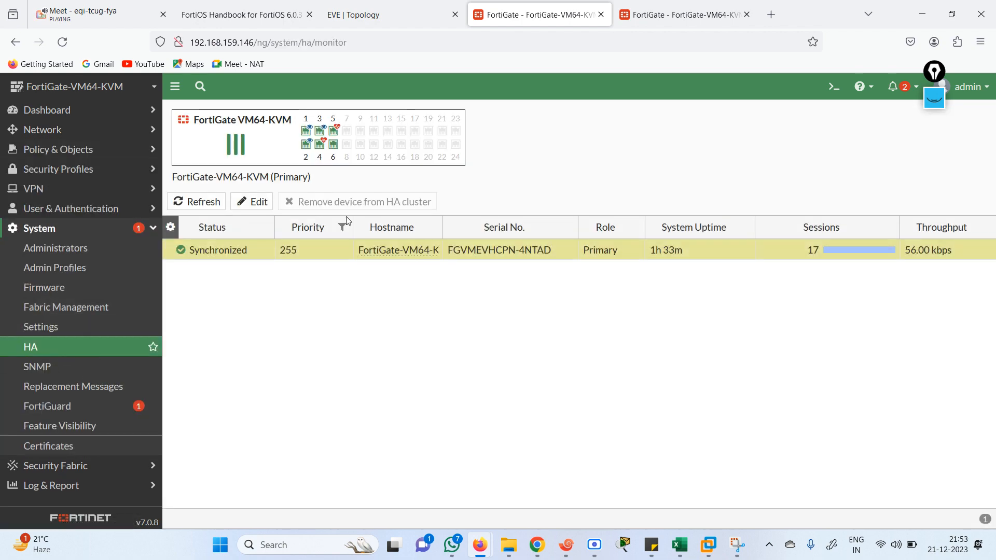
{"action": "left_click", "coordinate": [252, 201]}
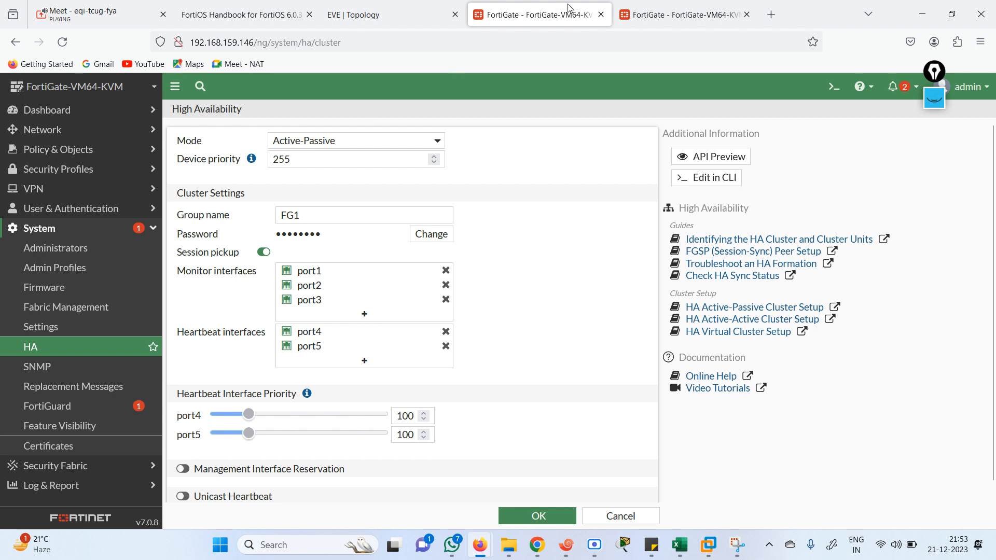
{"action": "left_click", "coordinate": [641, 8]}
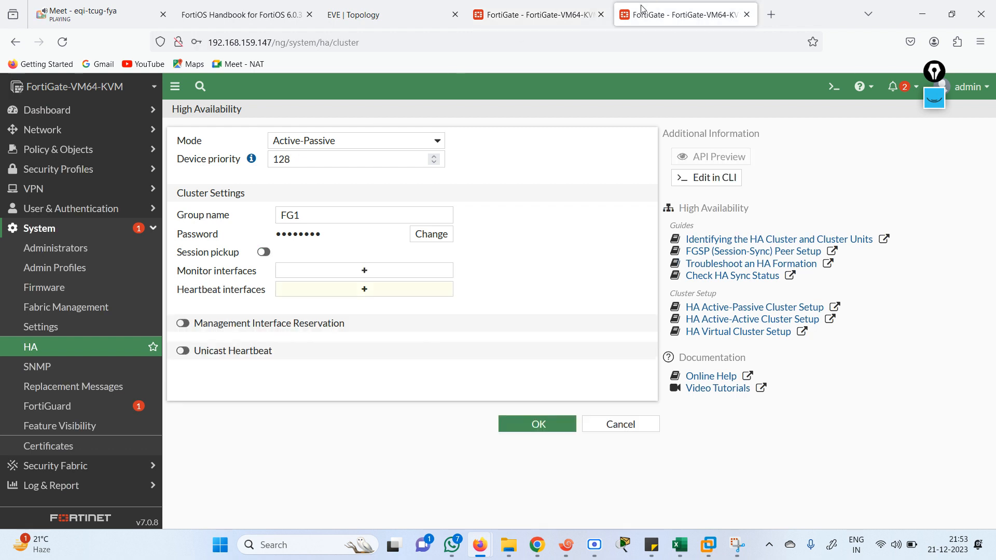
Enter a new cluster password and turn on session pickup on the second unit
{"action": "left_click", "coordinate": [426, 235]}
{"action": "left_click", "coordinate": [335, 240]}
{"action": "type", "text": "•••"}
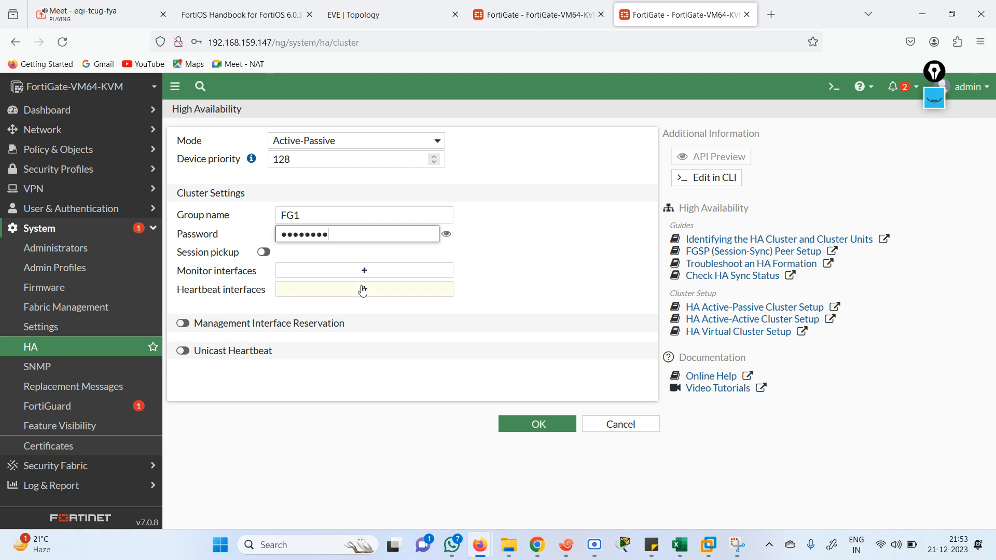
{"action": "left_click", "coordinate": [264, 253]}
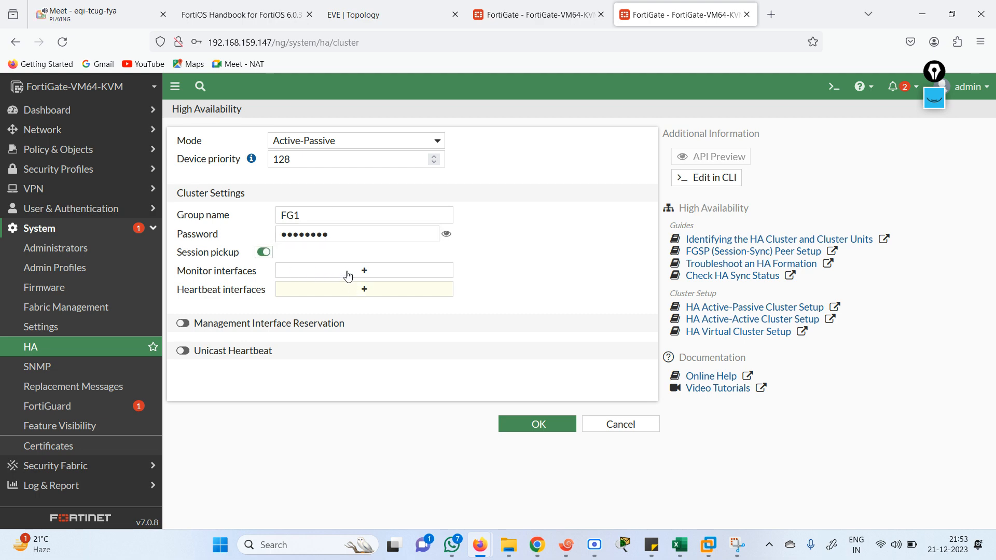
{"action": "left_click", "coordinate": [418, 13]}
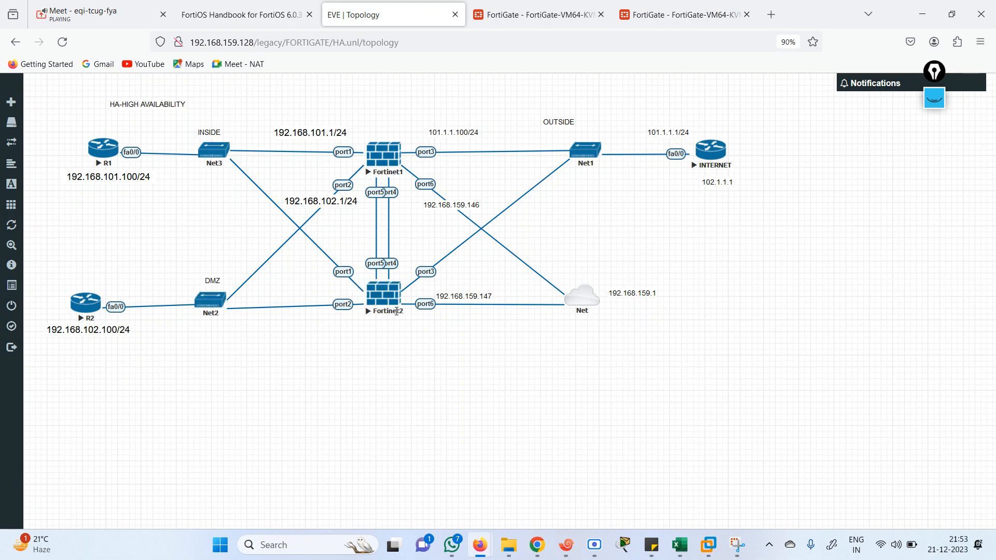
{"action": "left_click", "coordinate": [680, 15]}
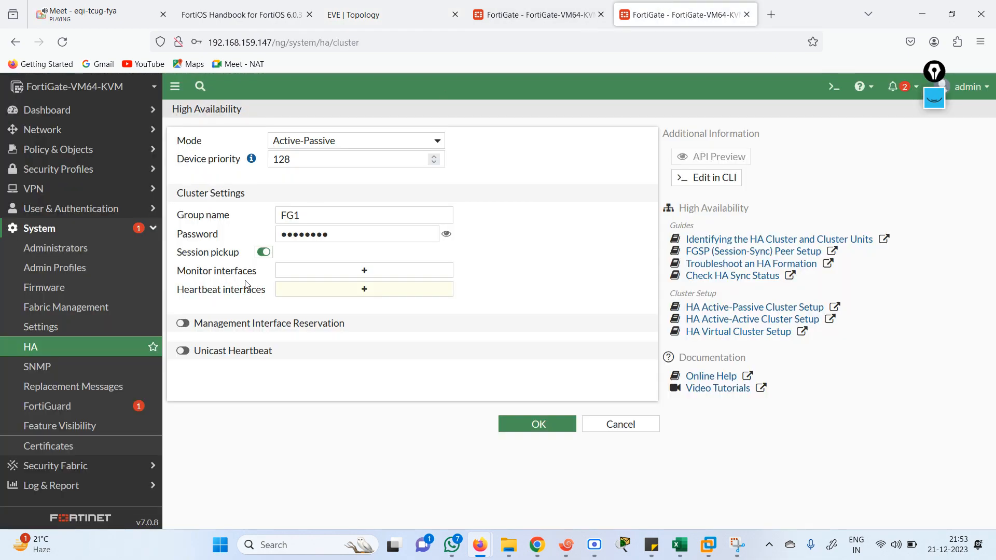
Add port1, port2 and port3 as monitored interfaces on the second unit
{"action": "left_click", "coordinate": [363, 270]}
{"action": "left_click", "coordinate": [505, 176]}
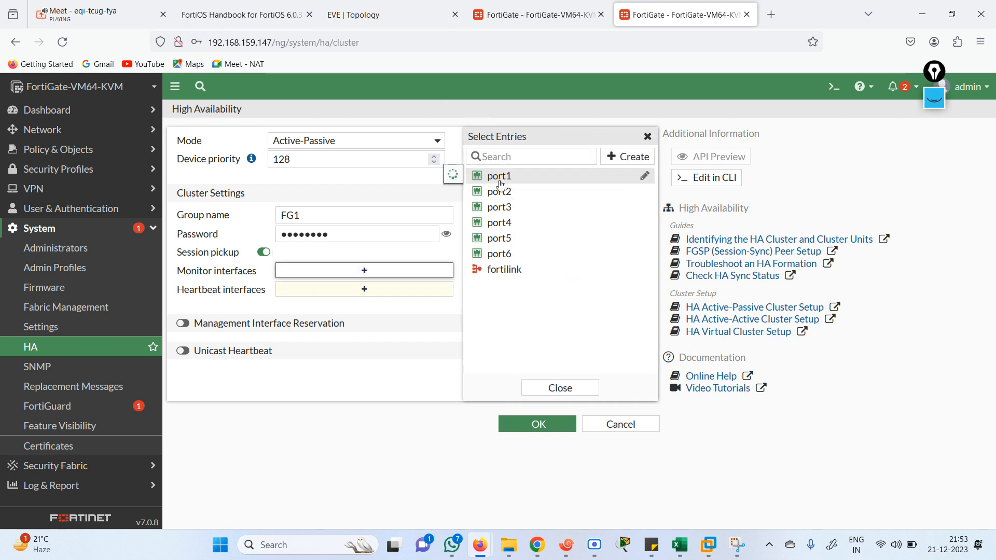
{"action": "left_click", "coordinate": [509, 192]}
{"action": "left_click", "coordinate": [511, 207]}
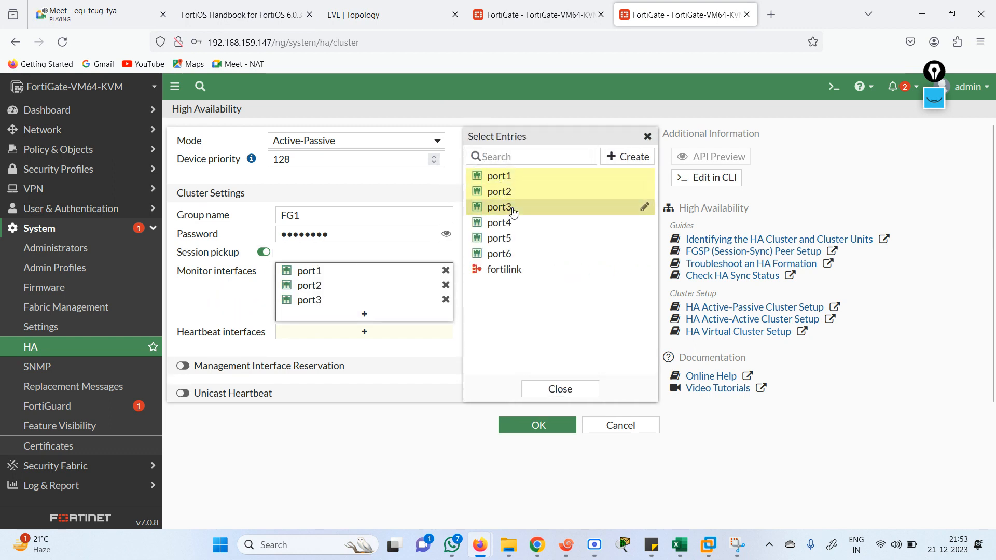
{"action": "left_click", "coordinate": [383, 403]}
Add port4 and port5 as heartbeat interfaces with priority around 100
{"action": "left_click", "coordinate": [371, 332]}
{"action": "key", "text": "ctrl+Page_Up"}
{"action": "key", "text": "ctrl+Page_Up"}
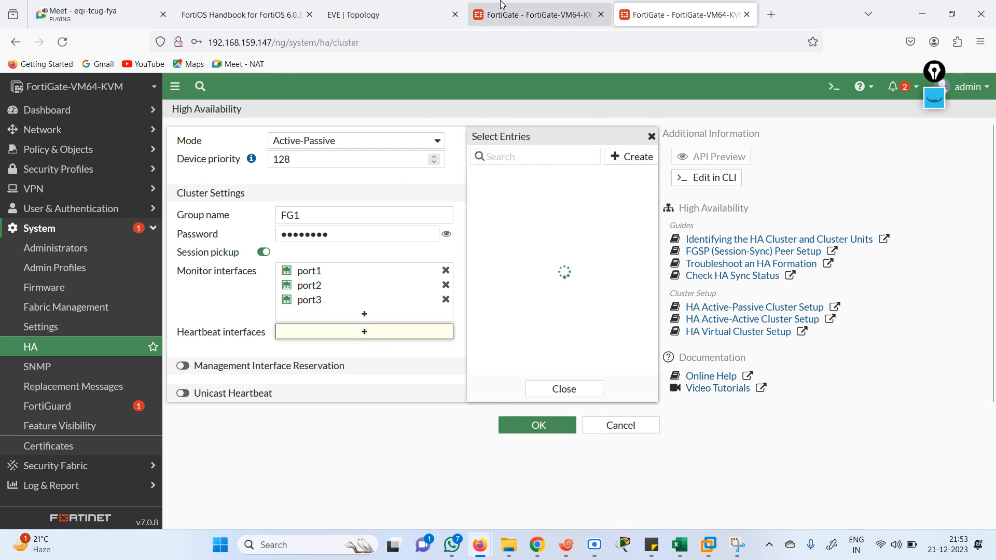
{"action": "left_click", "coordinate": [651, 15]}
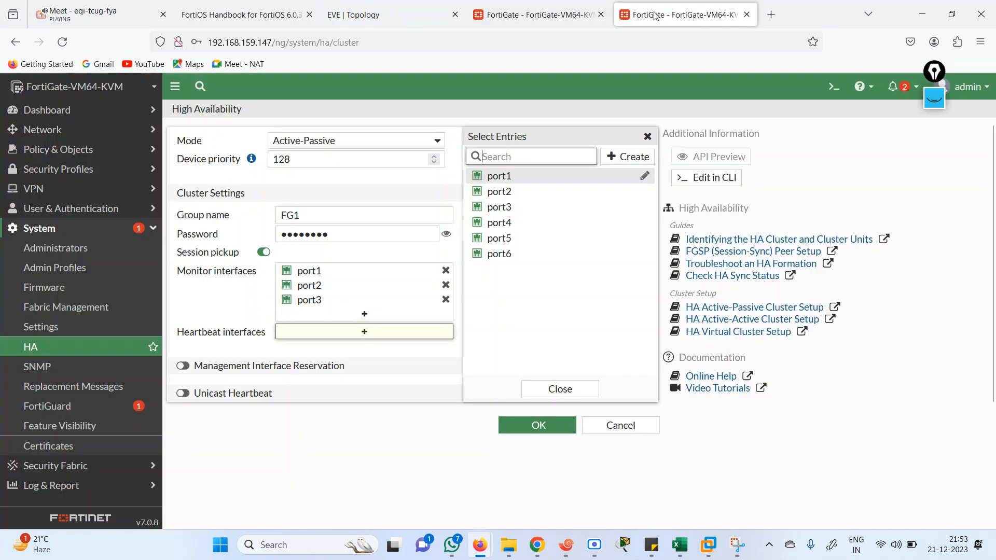
{"action": "left_click", "coordinate": [505, 222]}
{"action": "left_click", "coordinate": [500, 238]}
{"action": "left_click", "coordinate": [412, 389]}
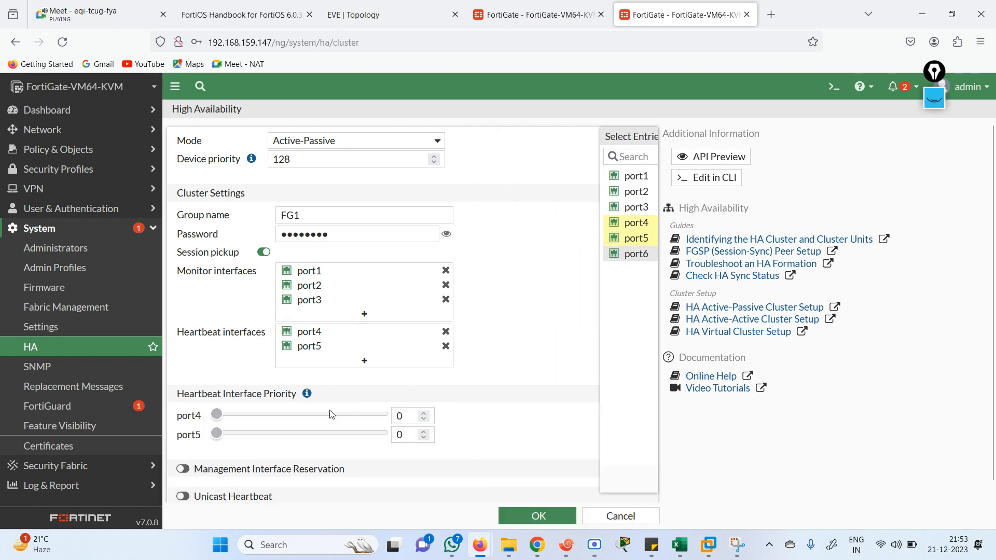
{"action": "left_click", "coordinate": [261, 418]}
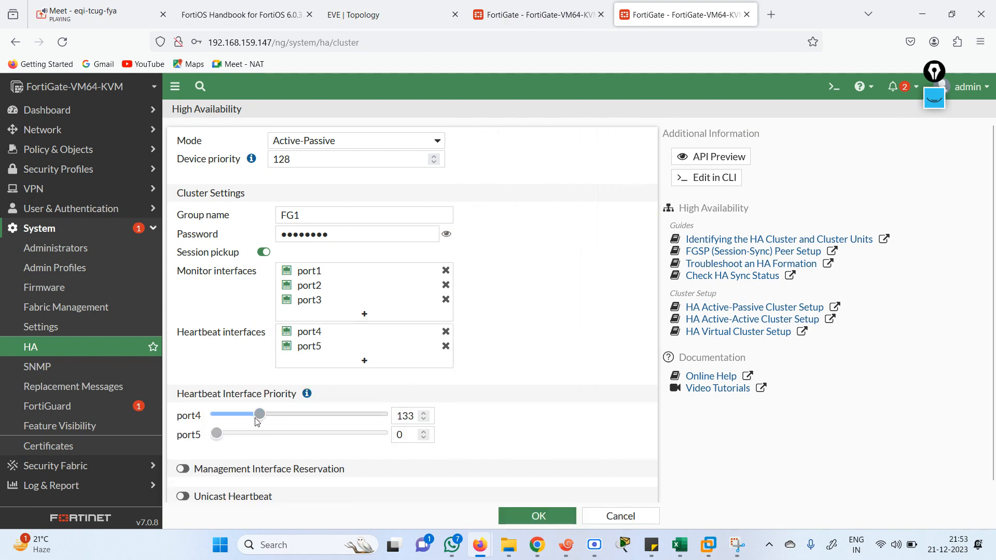
{"action": "left_click", "coordinate": [248, 416]}
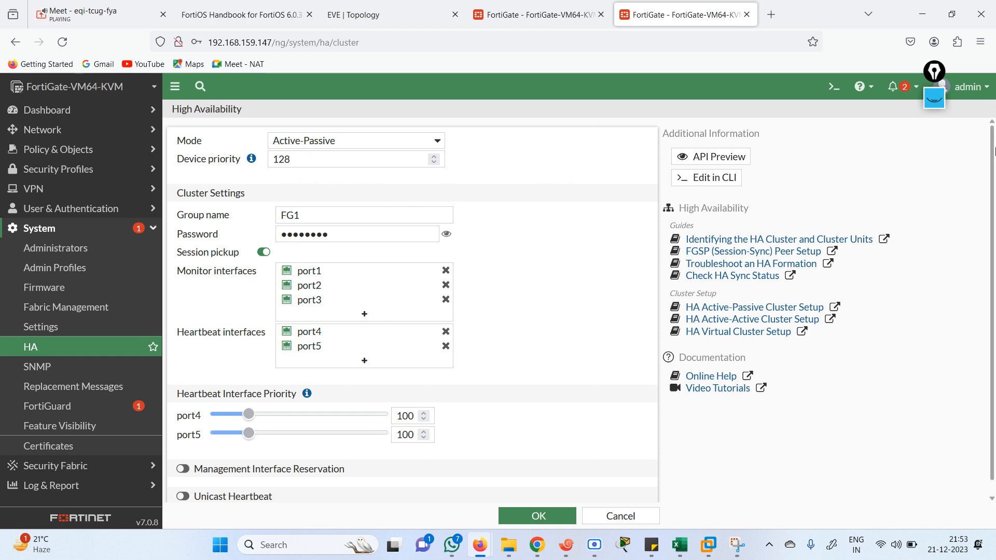
Save the second unit's HA settings and decline saving the browser login
{"action": "scroll", "coordinate": [674, 270], "scroll_direction": "down", "scroll_amount": 1}
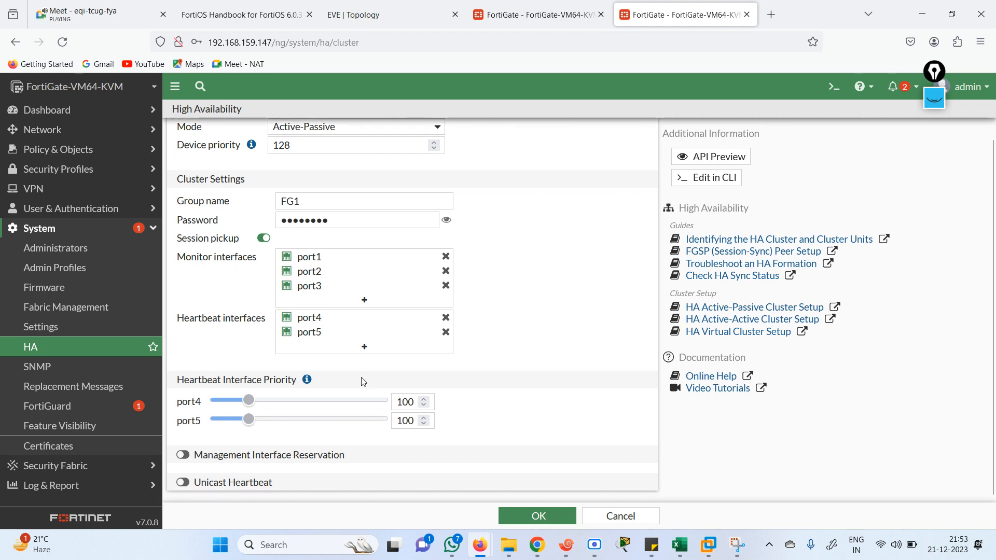
{"action": "left_click", "coordinate": [563, 521]}
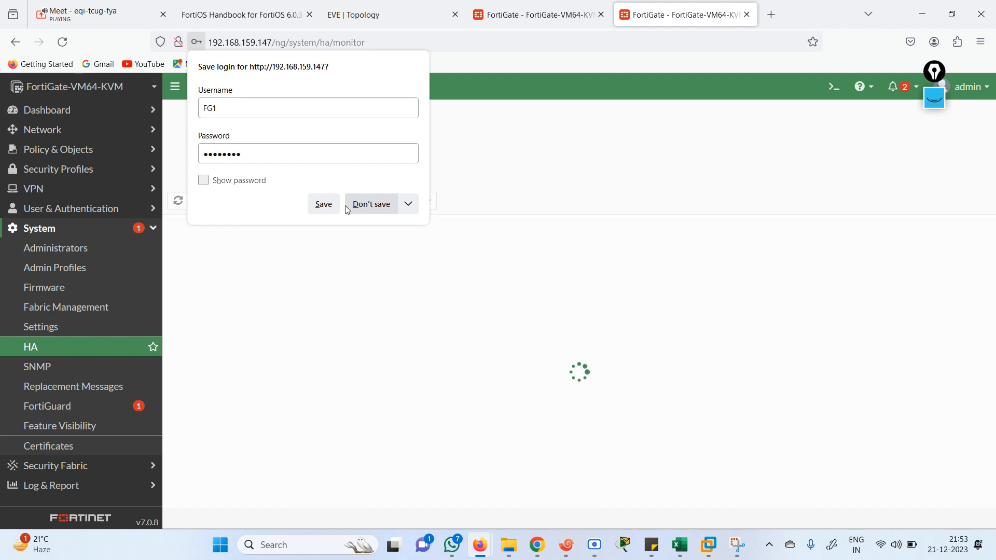
{"action": "left_click", "coordinate": [363, 206]}
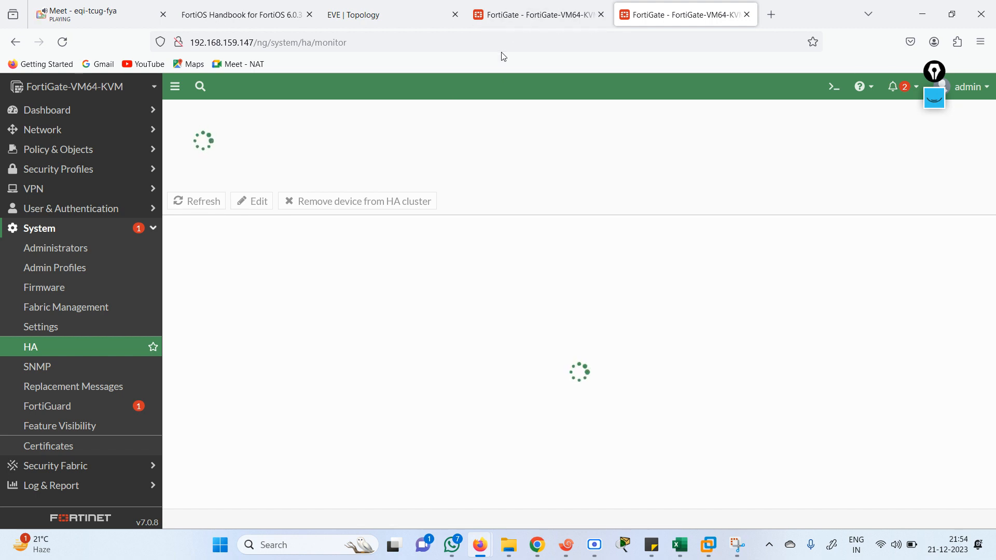
Save the primary unit's HA settings at priority 255 and refresh the cluster status
{"action": "left_click", "coordinate": [529, 27]}
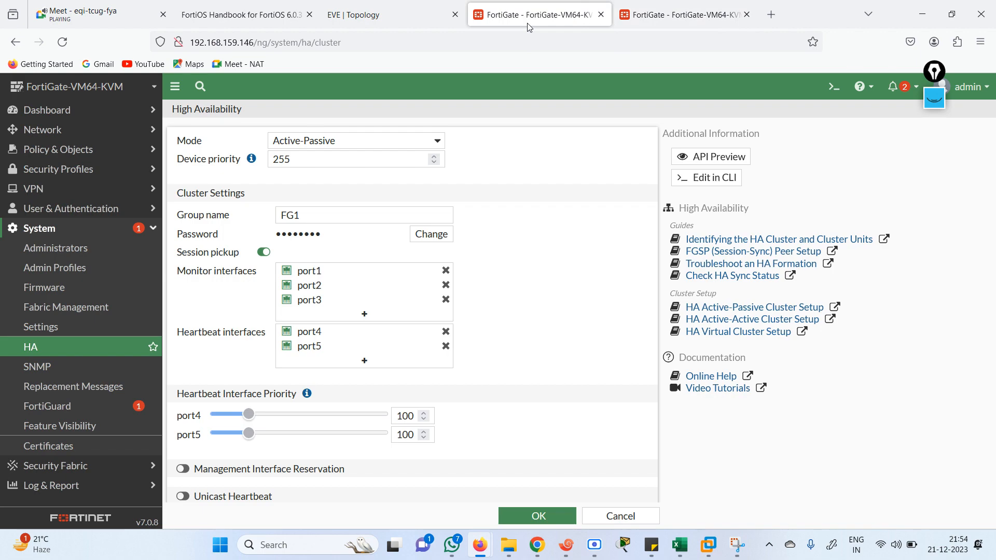
{"action": "left_click", "coordinate": [549, 512]}
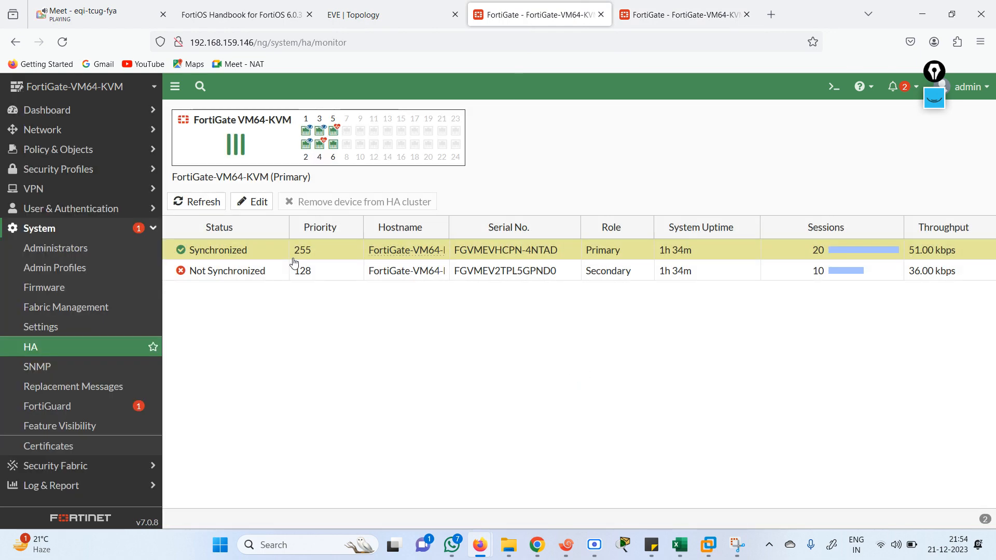
{"action": "mouse_move", "coordinate": [193, 266]}
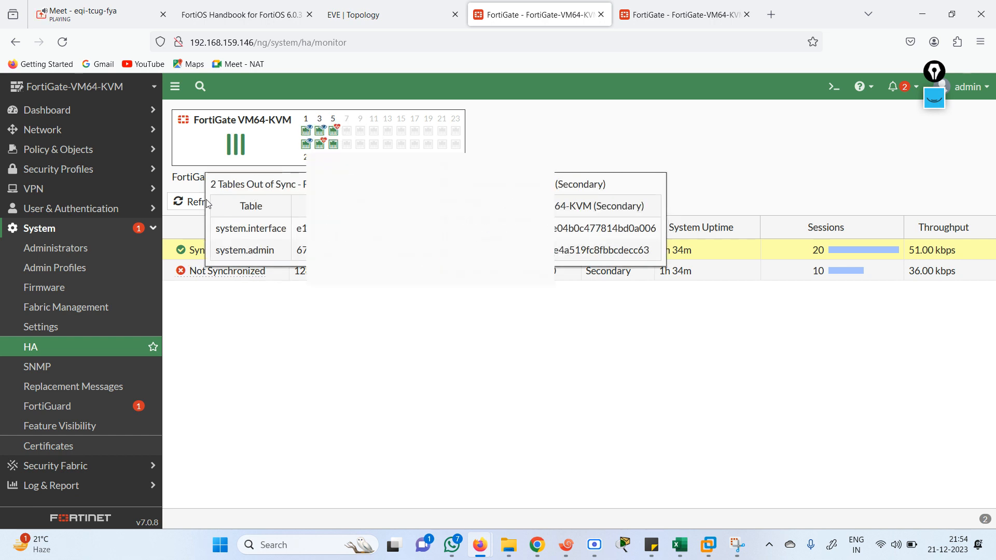
{"action": "left_click", "coordinate": [186, 204]}
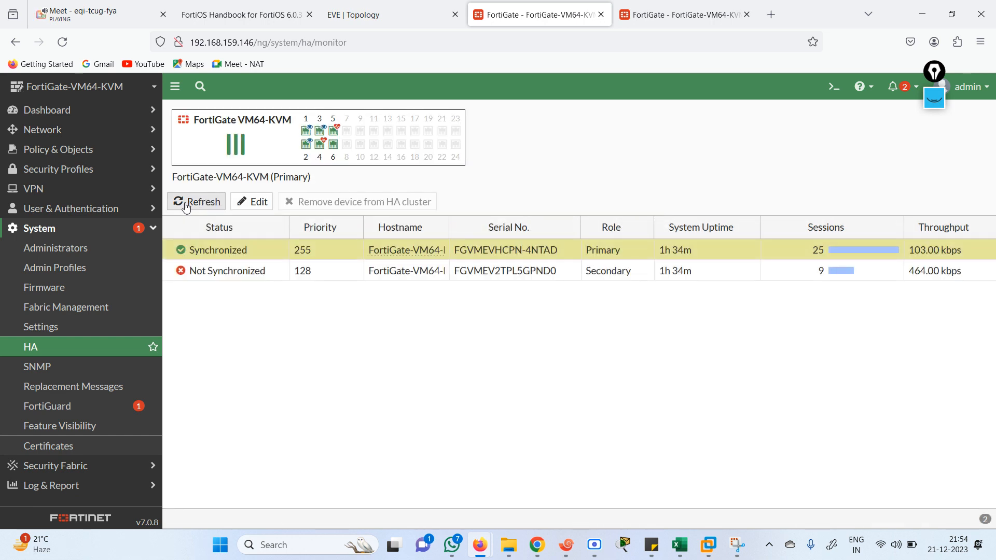
{"action": "right_click", "coordinate": [186, 207]}
{"action": "left_click", "coordinate": [187, 201]}
Refresh the HA monitor repeatedly, confirm the secondary is still Not Synchronized, and return to the EVE topology
{"action": "left_click", "coordinate": [637, 21]}
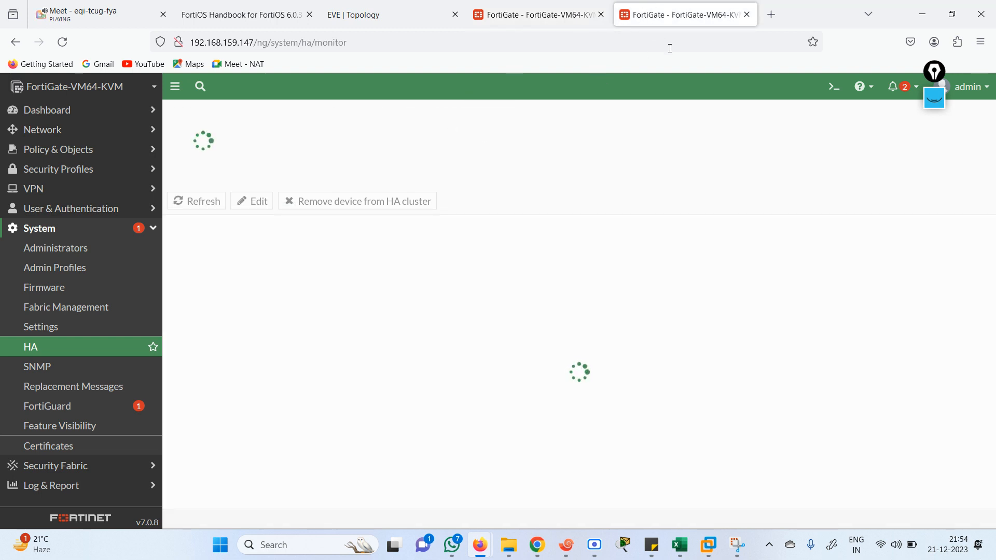
{"action": "left_click", "coordinate": [549, 26]}
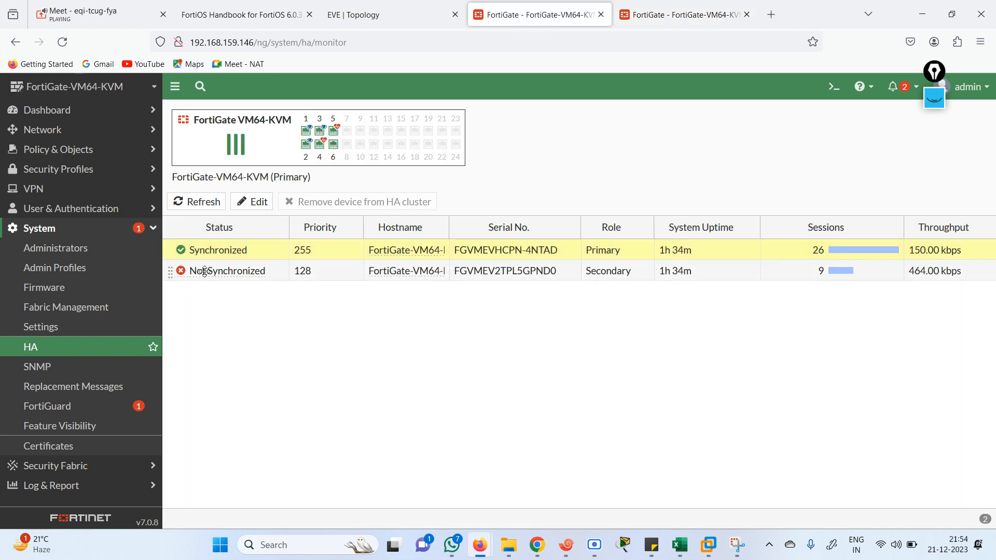
{"action": "left_click", "coordinate": [194, 202]}
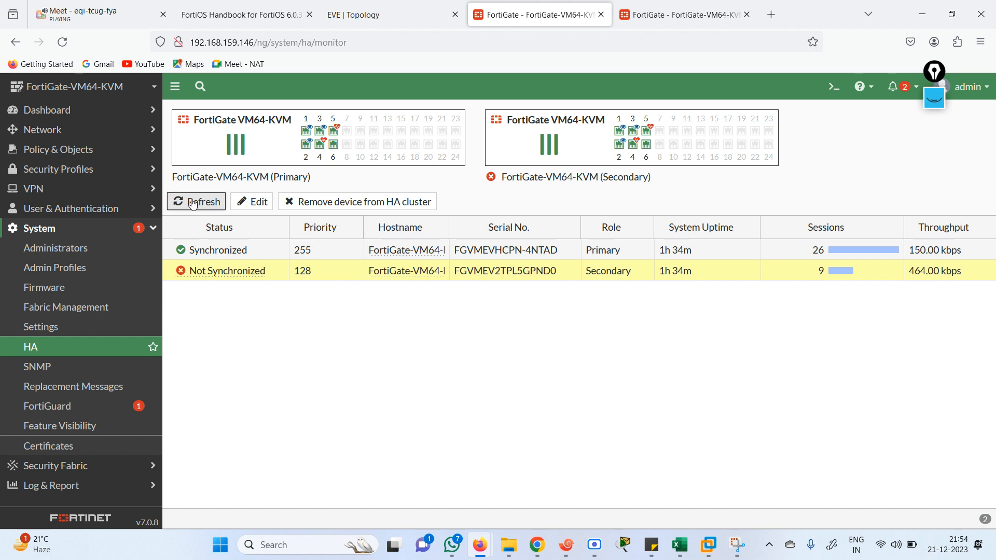
{"action": "left_click", "coordinate": [193, 203]}
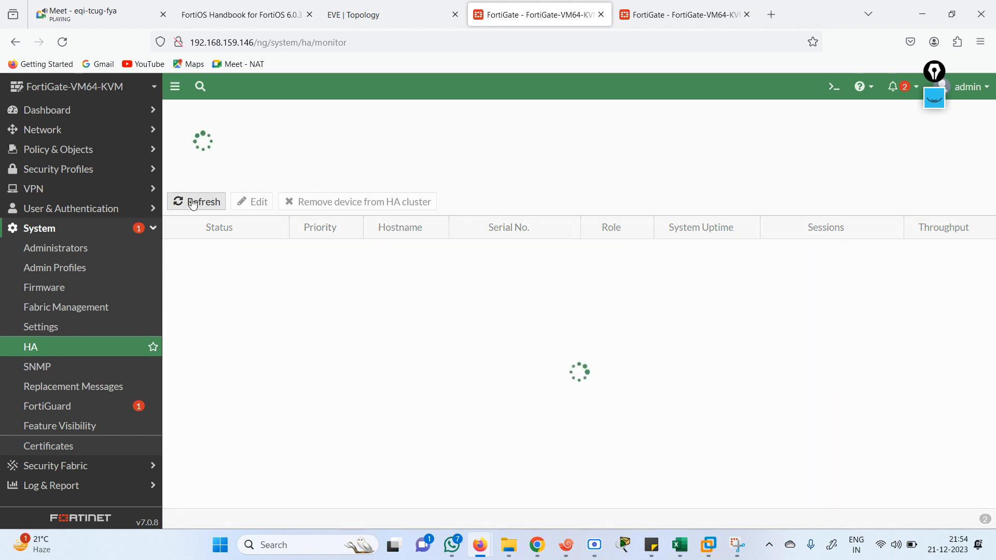
{"action": "left_click", "coordinate": [193, 202]}
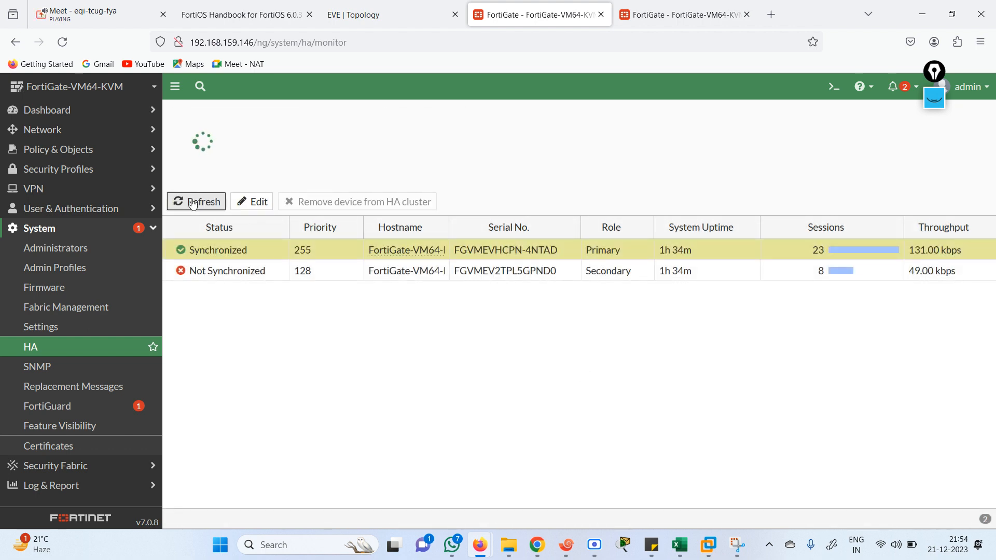
{"action": "left_click", "coordinate": [193, 203]}
{"action": "left_click", "coordinate": [193, 203]}
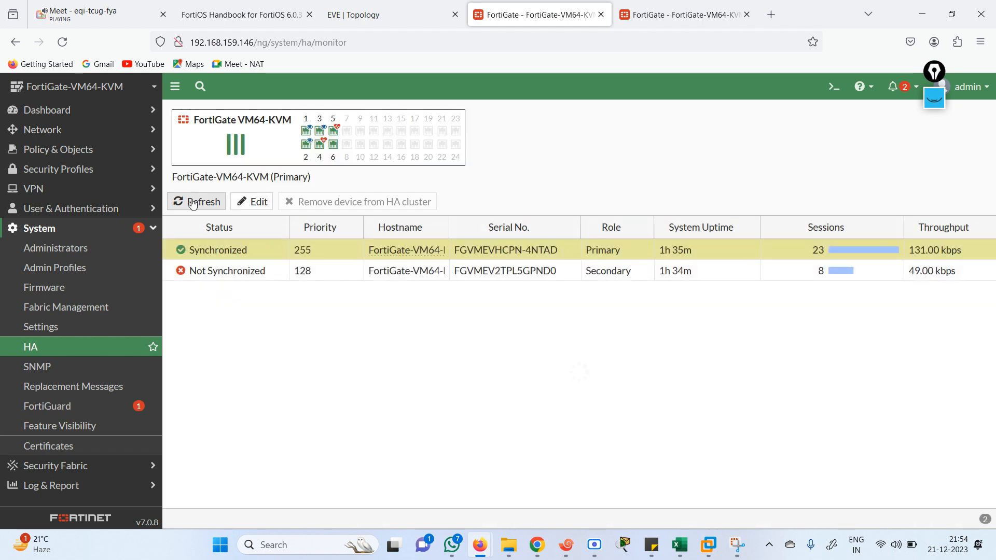
{"action": "left_click", "coordinate": [193, 203]}
{"action": "left_click", "coordinate": [193, 203]}
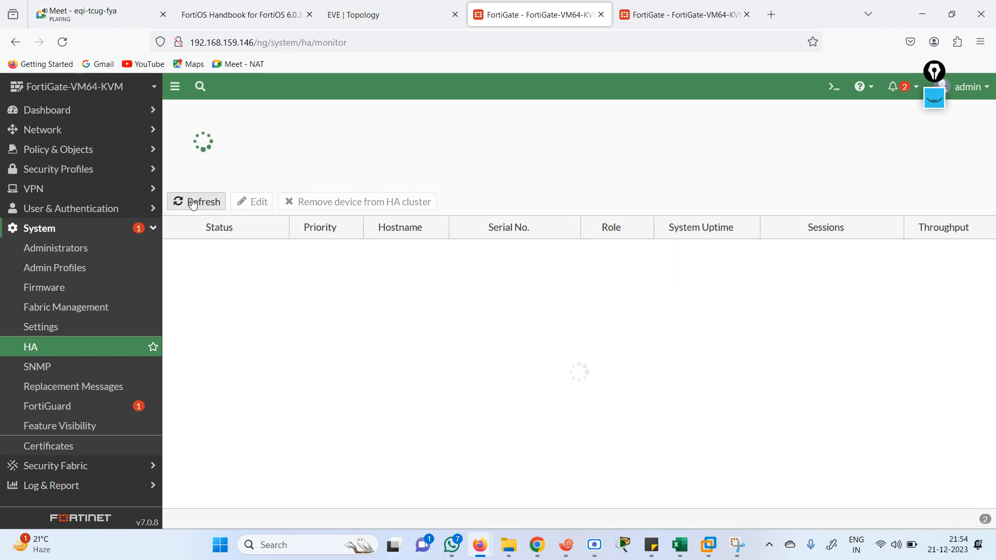
{"action": "left_click", "coordinate": [193, 202]}
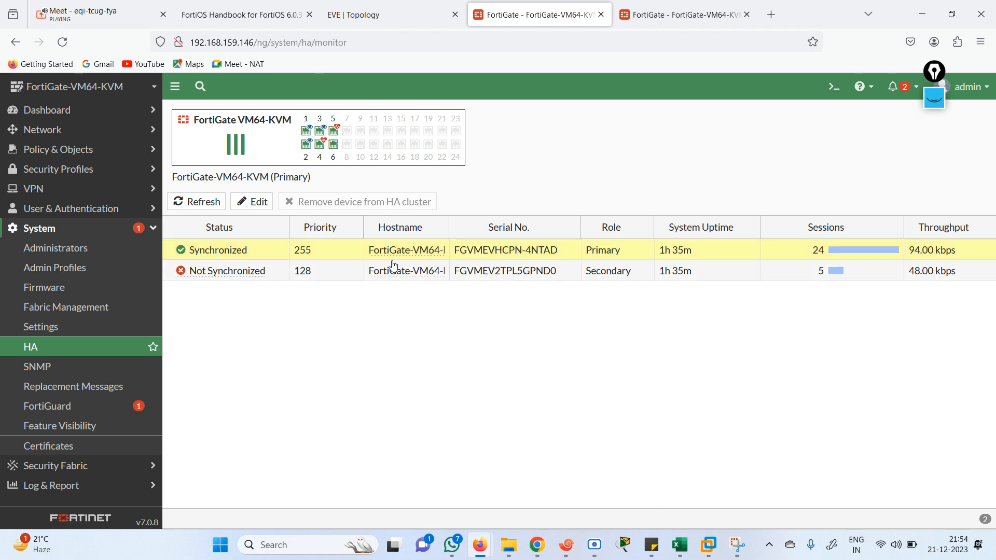
{"action": "left_click", "coordinate": [190, 201]}
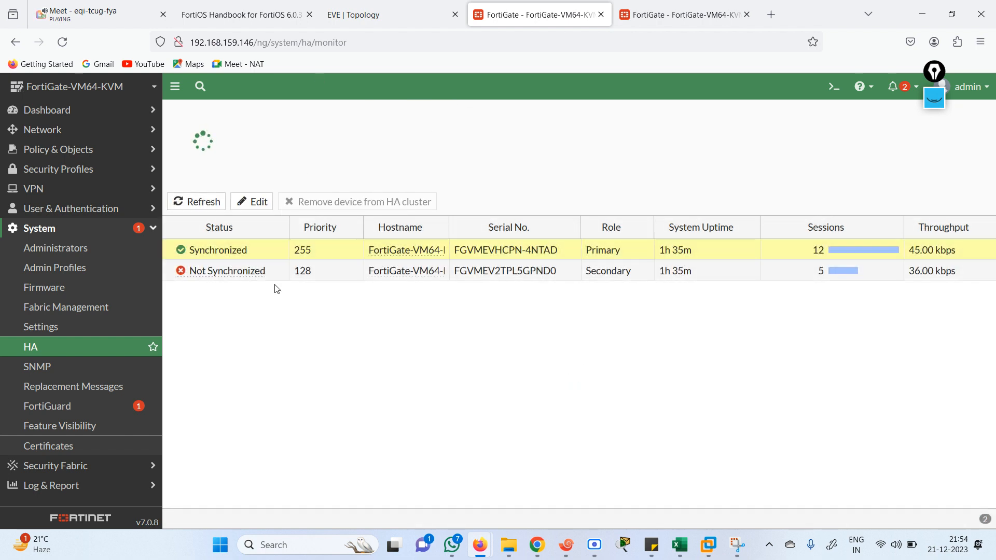
{"action": "left_click", "coordinate": [379, 15]}
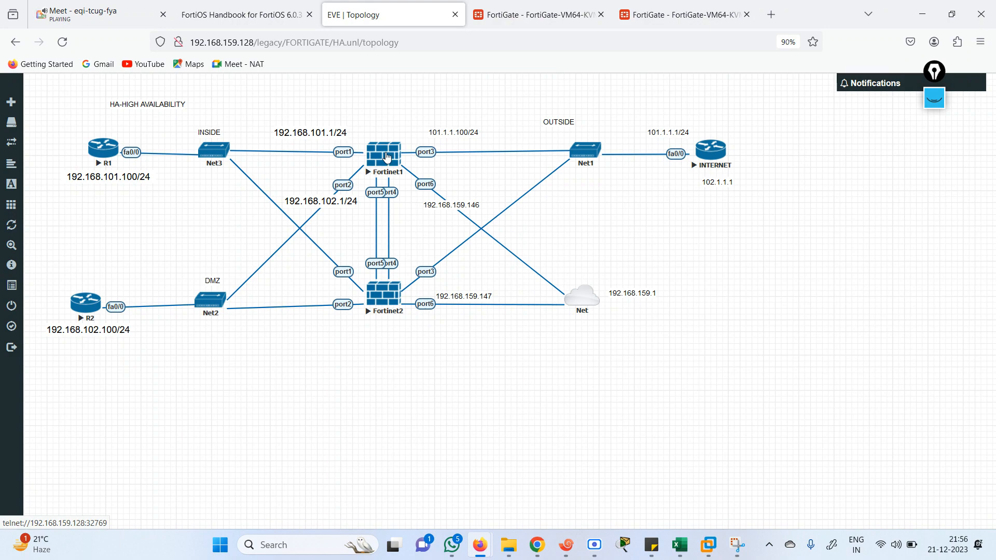
Refresh the .146 HA monitor several times, see the secondary still Not Synchronized, then bring up the FortiOS Handbook
{"action": "left_click", "coordinate": [656, 5]}
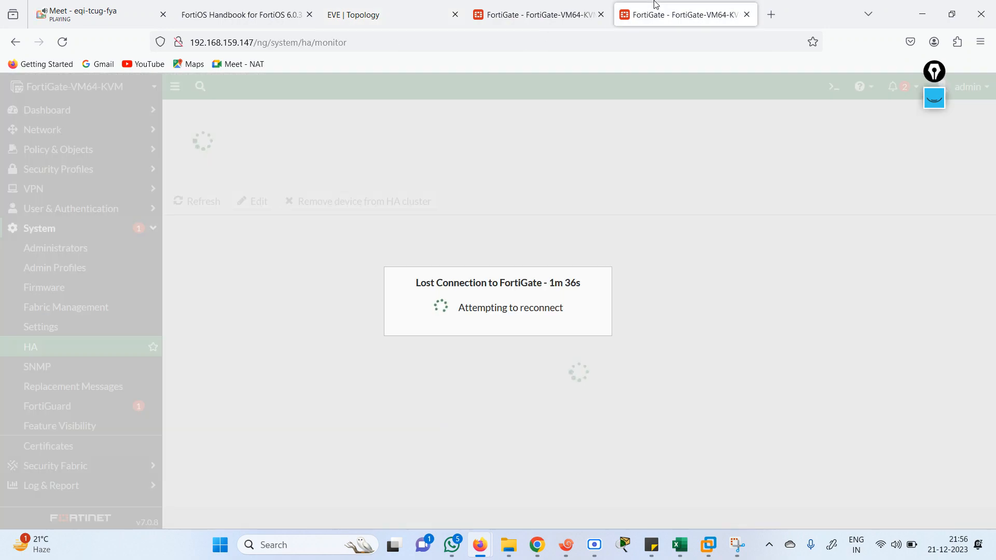
{"action": "left_click", "coordinate": [564, 8]}
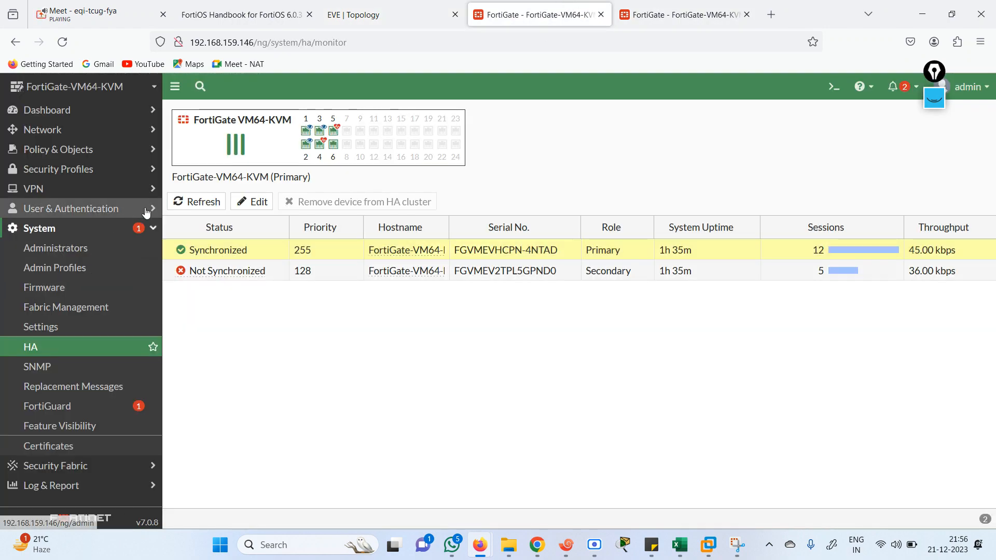
{"action": "left_click", "coordinate": [185, 201]}
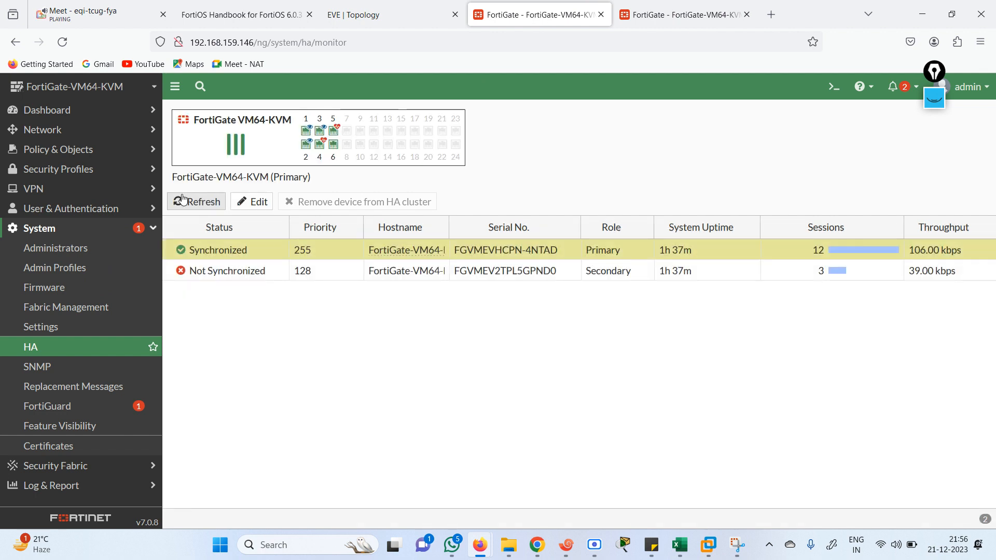
{"action": "left_click", "coordinate": [196, 207]}
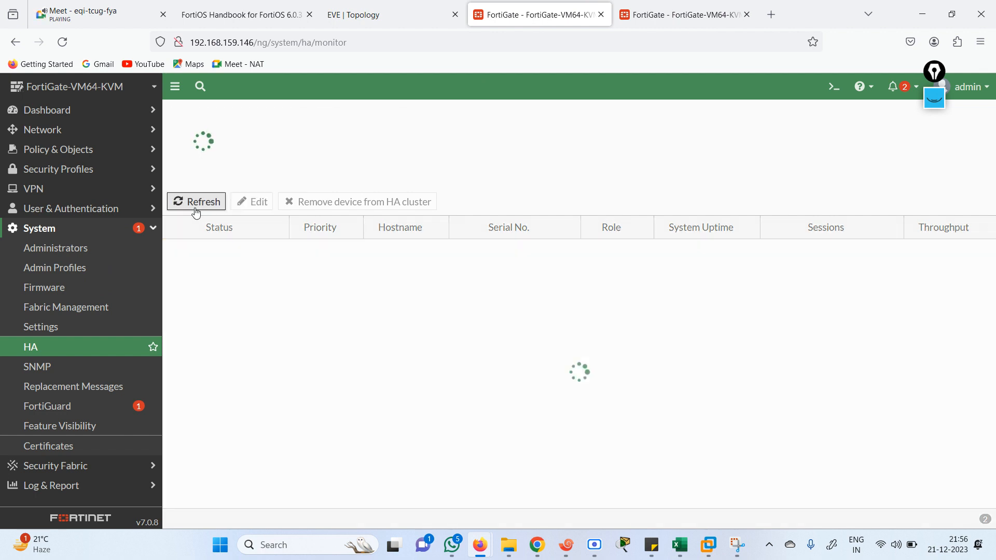
{"action": "left_click", "coordinate": [196, 208]}
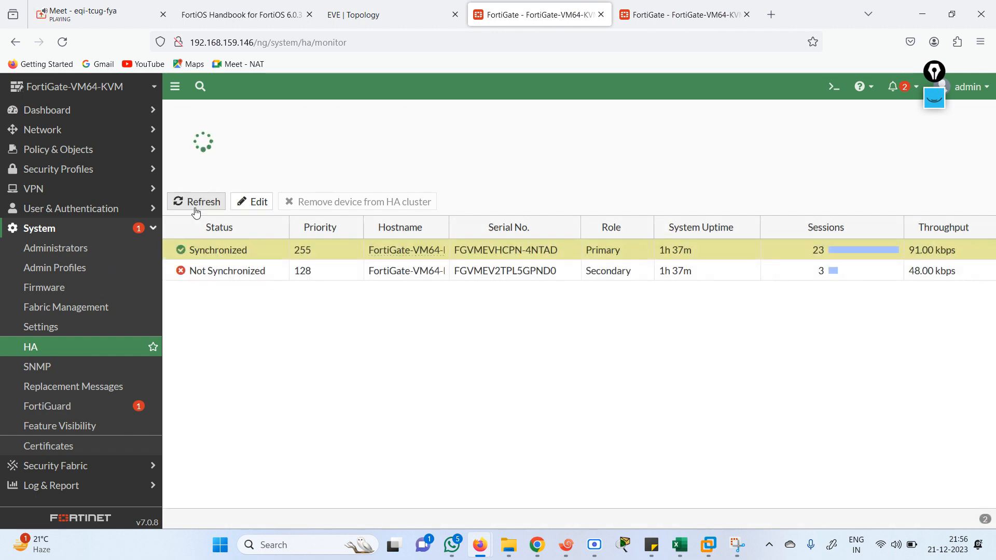
{"action": "left_click", "coordinate": [196, 208]}
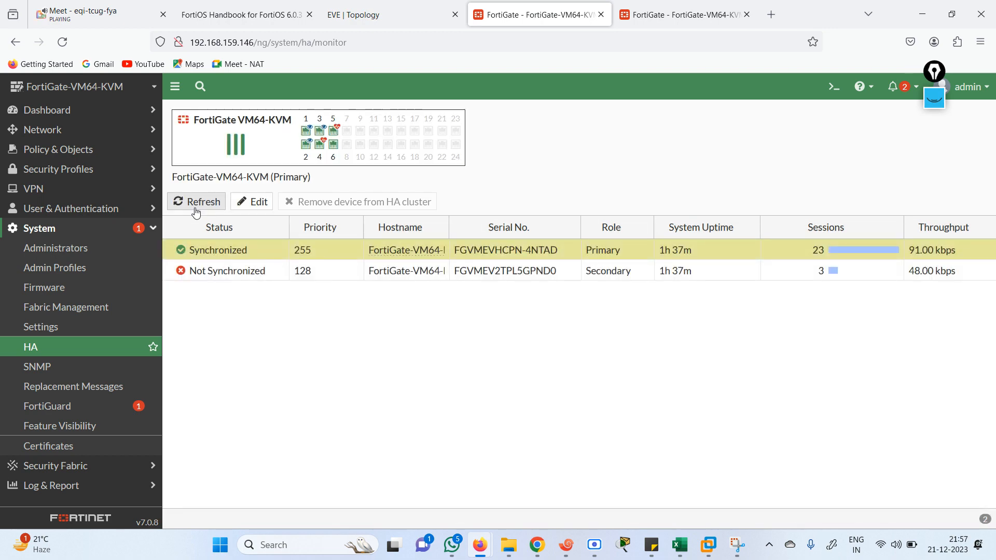
{"action": "left_click", "coordinate": [267, 15]}
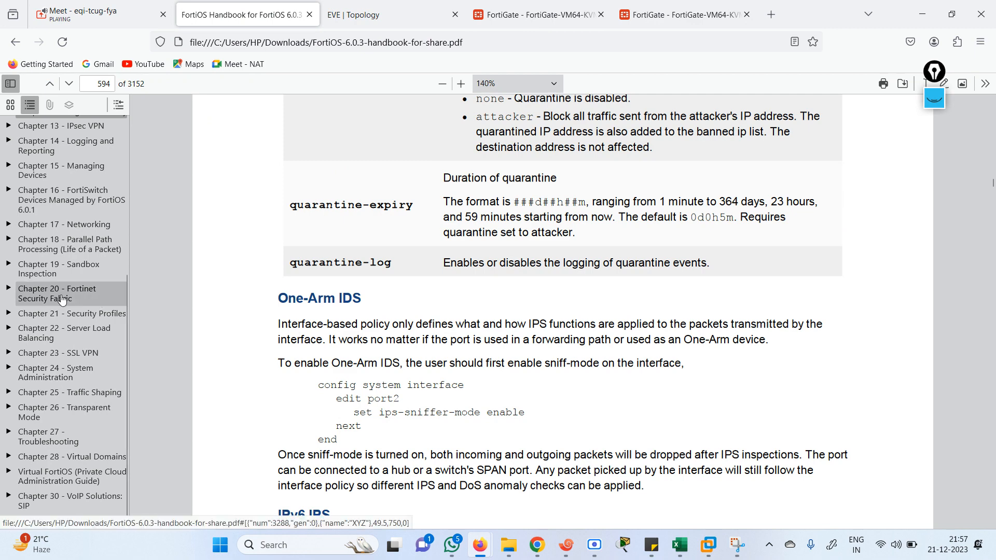
Jump to Chapter 12 - High Availability and scroll to page 1338, 'Solving the high availability problem'
{"action": "left_click", "coordinate": [49, 129]}
{"action": "left_click_drag", "start_coordinate": [126, 306], "coordinate": [116, 235]}
{"action": "left_click", "coordinate": [73, 222]}
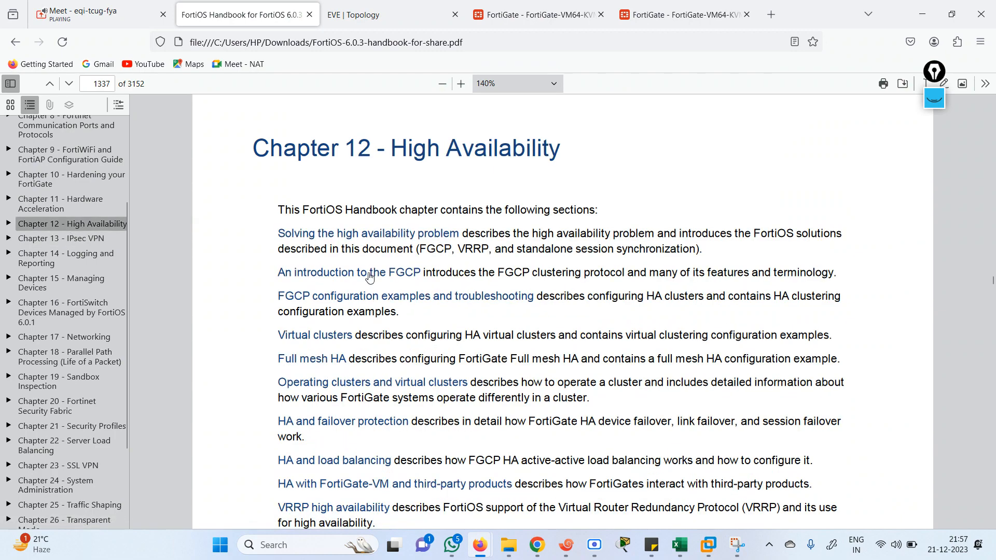
{"action": "scroll", "coordinate": [887, 224], "scroll_direction": "down", "scroll_amount": 10}
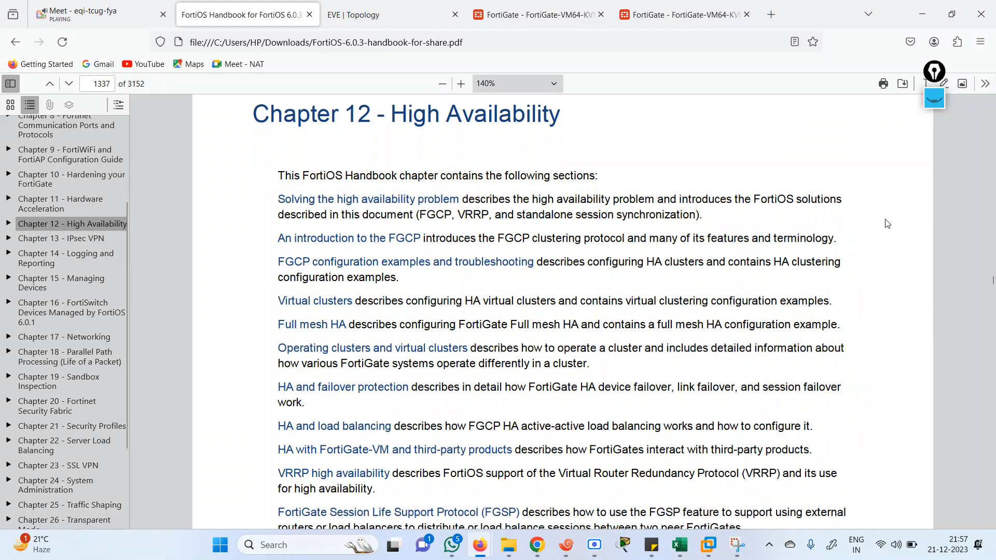
{"action": "scroll", "coordinate": [887, 223], "scroll_direction": "down", "scroll_amount": 6}
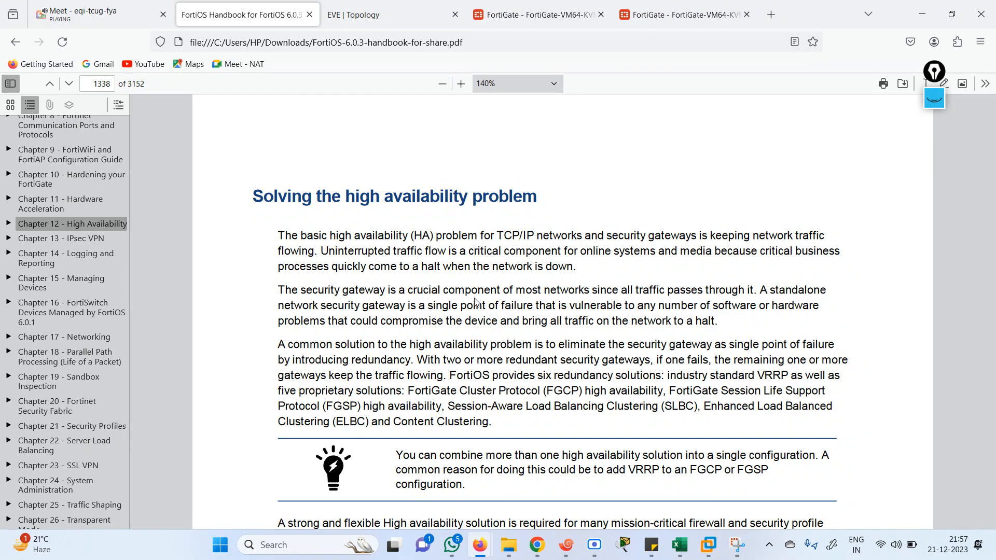
Select the FortiGate Cluster Protocol (FGCP) heading and read onward through the chapter
{"action": "scroll", "coordinate": [475, 302], "scroll_direction": "down", "scroll_amount": 5}
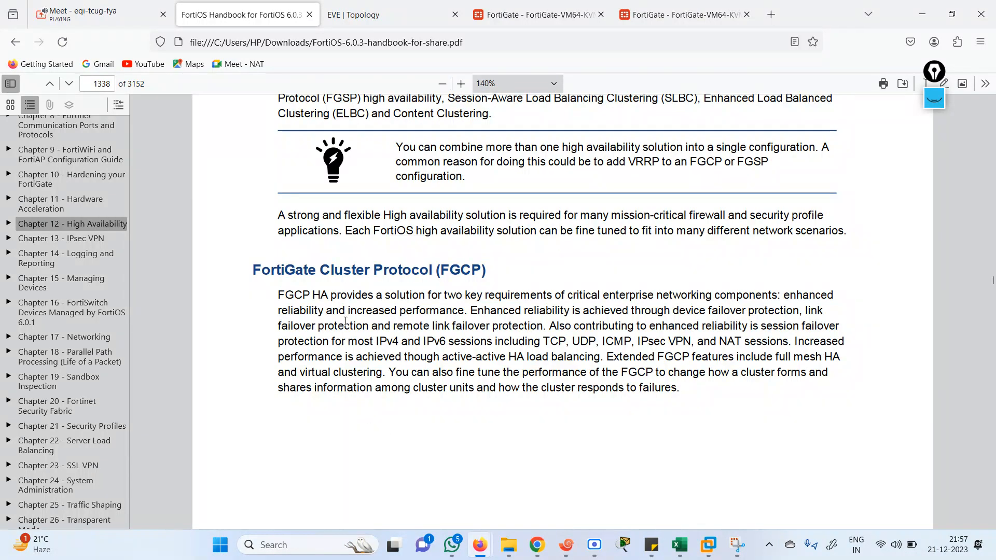
{"action": "left_click_drag", "start_coordinate": [441, 269], "coordinate": [479, 270]}
{"action": "scroll", "coordinate": [433, 269], "scroll_direction": "down", "scroll_amount": 8}
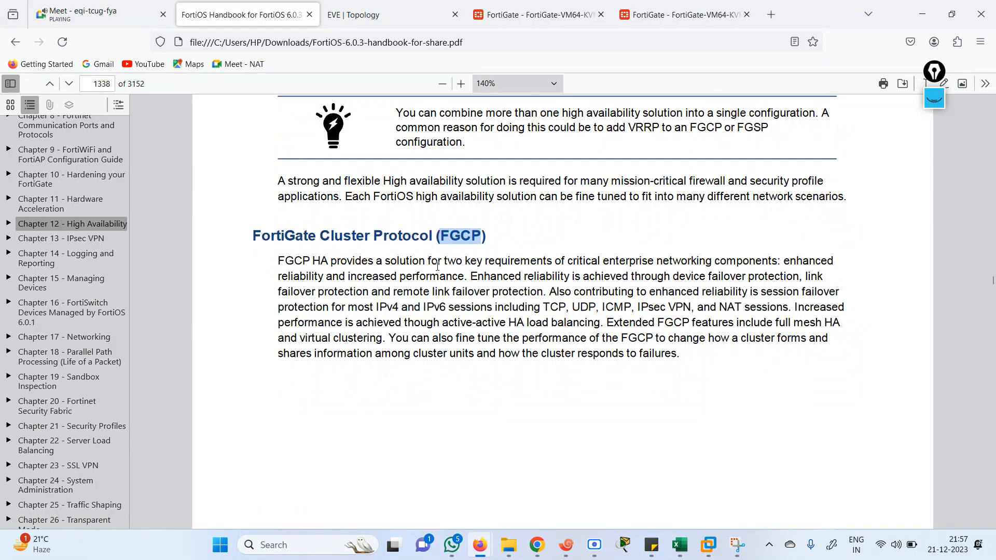
{"action": "scroll", "coordinate": [438, 270], "scroll_direction": "down", "scroll_amount": 5}
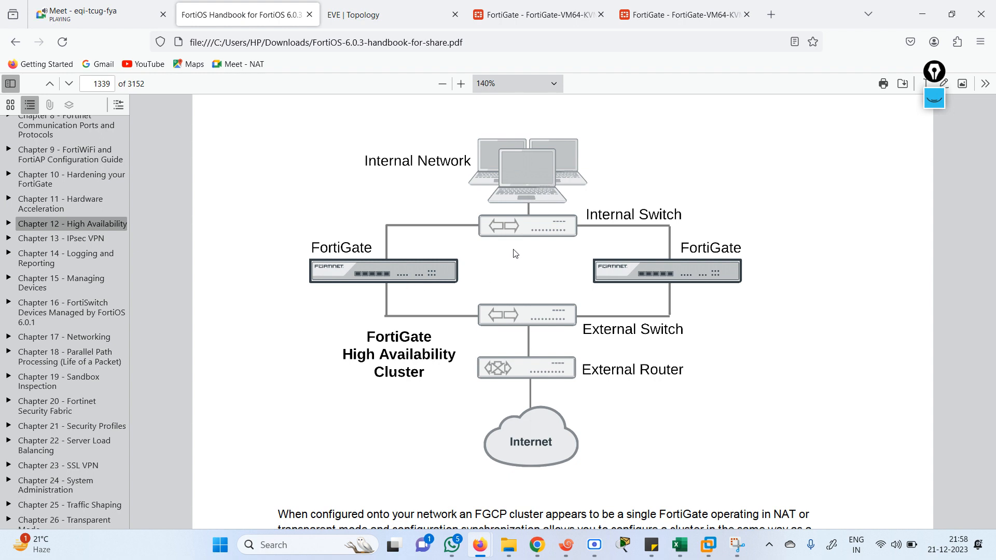
{"action": "scroll", "coordinate": [515, 253], "scroll_direction": "down", "scroll_amount": 10}
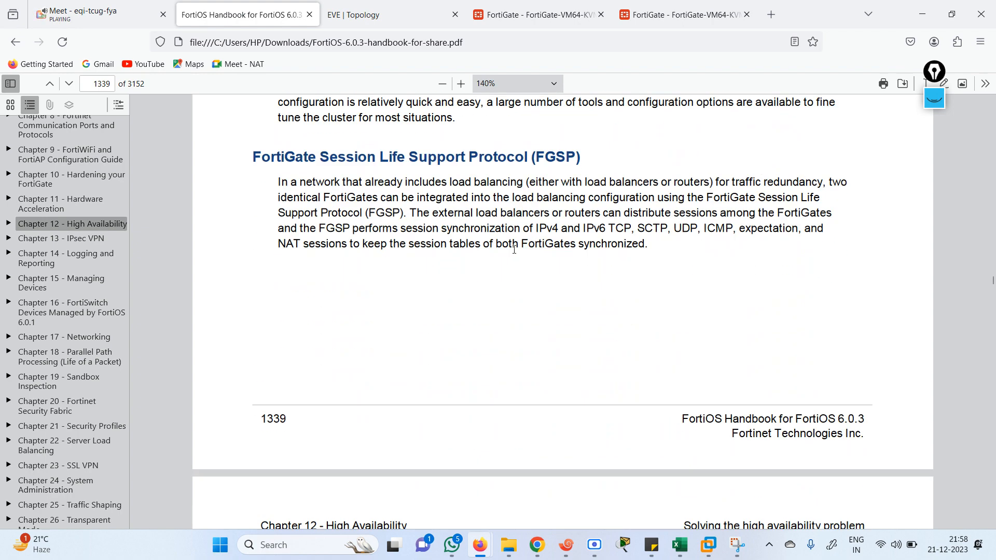
{"action": "scroll", "coordinate": [514, 249], "scroll_direction": "down", "scroll_amount": 7}
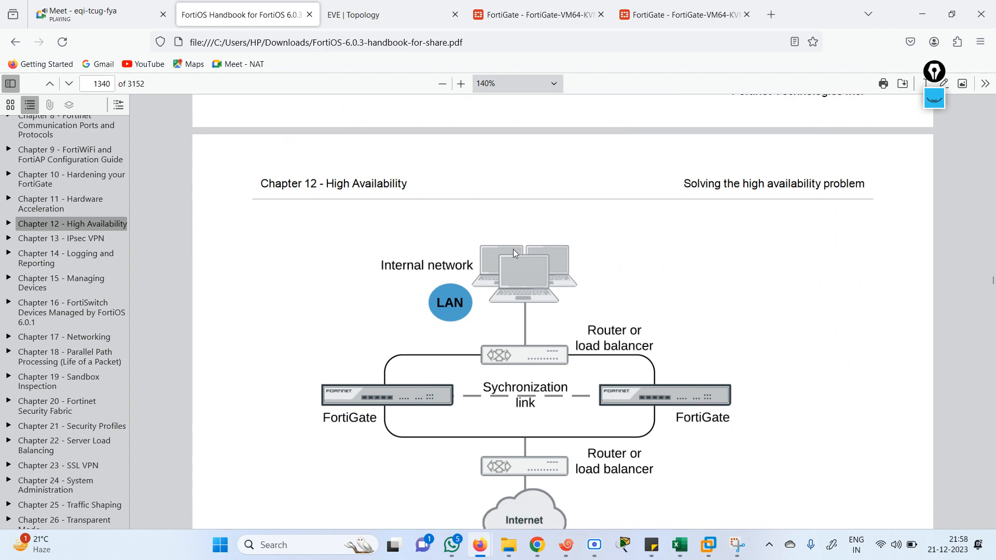
{"action": "scroll", "coordinate": [514, 253], "scroll_direction": "down", "scroll_amount": 8}
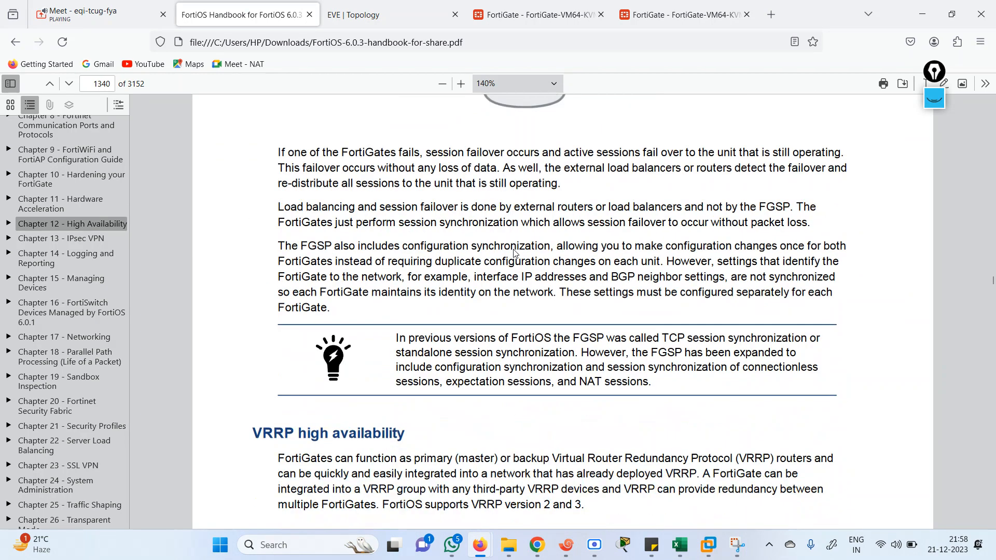
{"action": "scroll", "coordinate": [514, 253], "scroll_direction": "down", "scroll_amount": 8}
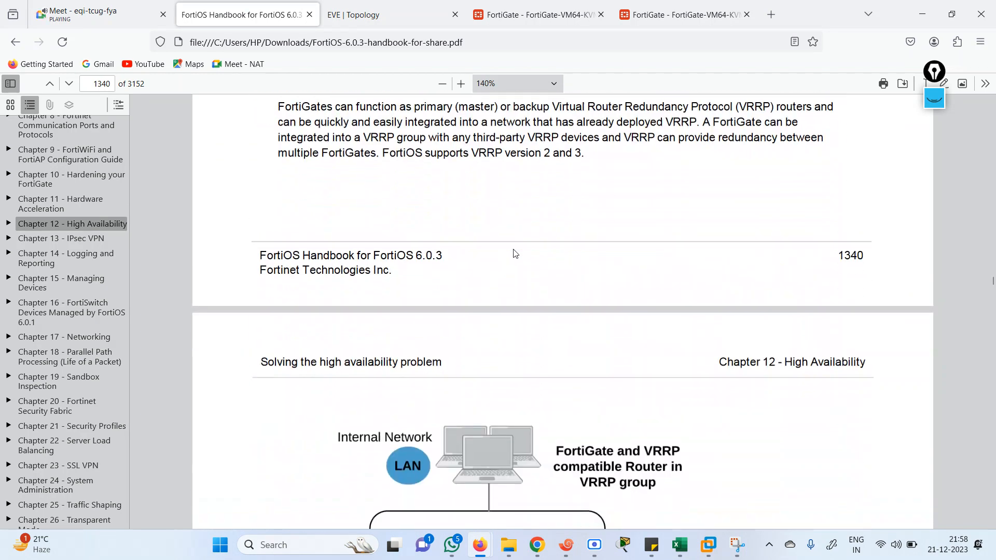
{"action": "scroll", "coordinate": [514, 253], "scroll_direction": "down", "scroll_amount": 8}
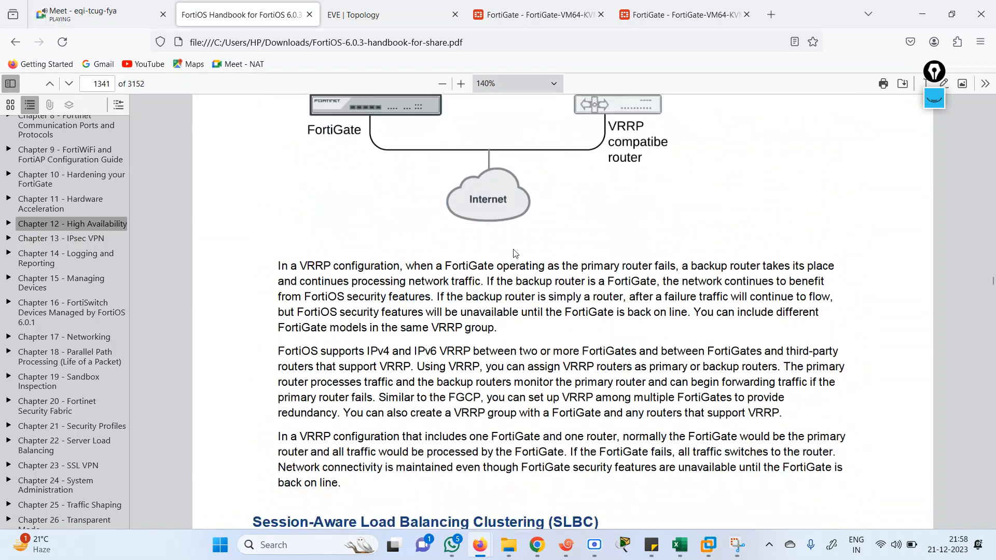
{"action": "scroll", "coordinate": [515, 254], "scroll_direction": "down", "scroll_amount": 7}
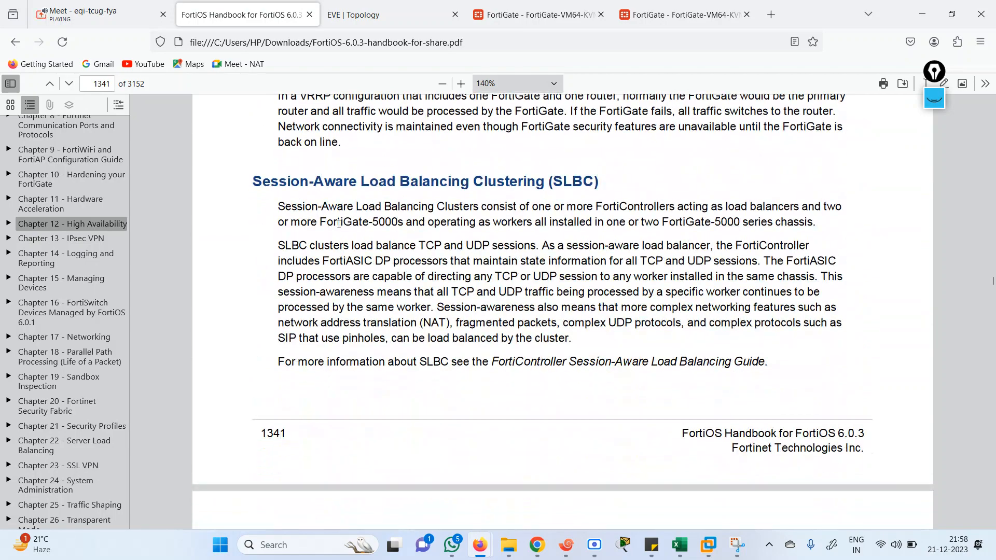
Highlight the SLBC and ELBC headings and continue to page 1346 on FGCP failover protection
{"action": "left_click_drag", "start_coordinate": [277, 106], "coordinate": [602, 183]}
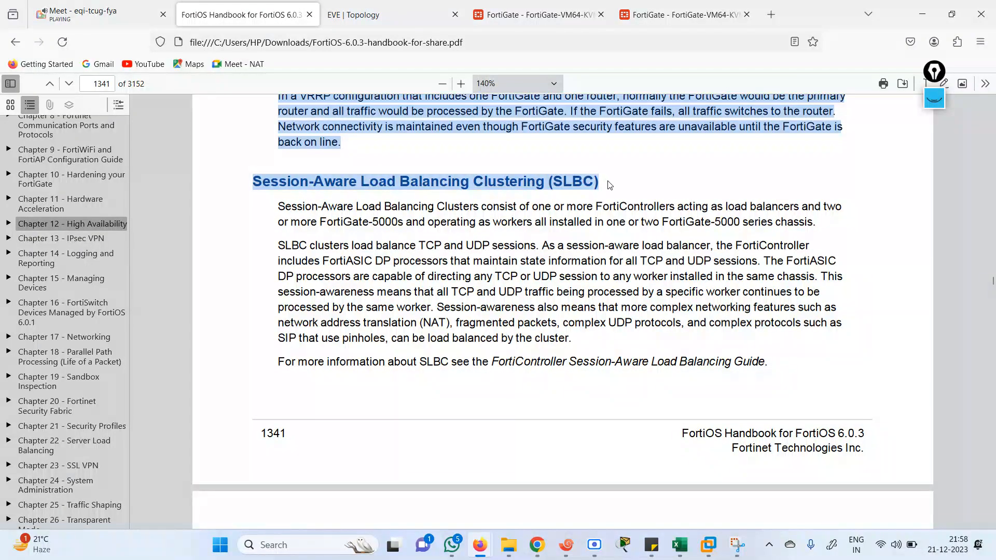
{"action": "scroll", "coordinate": [632, 218], "scroll_direction": "down", "scroll_amount": 10}
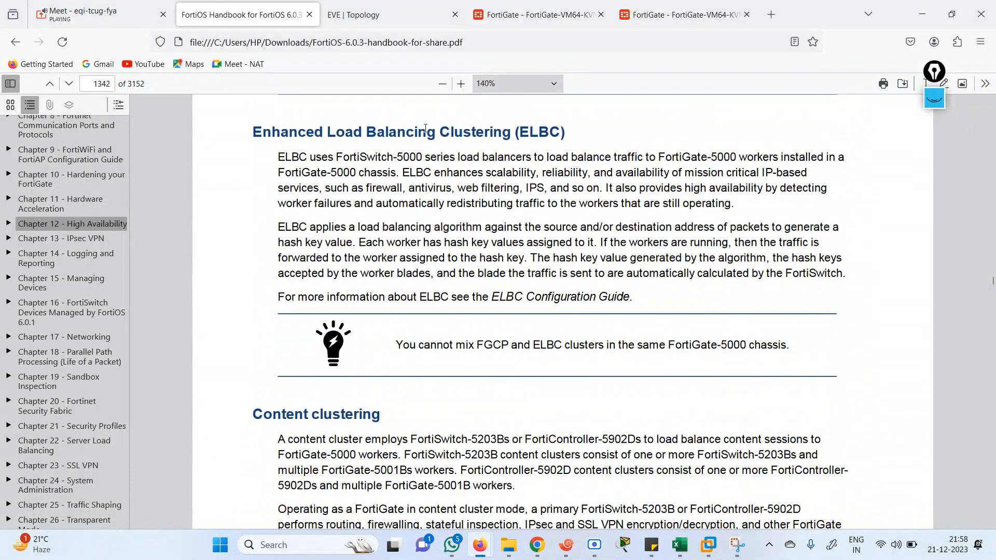
{"action": "left_click_drag", "start_coordinate": [299, 133], "coordinate": [557, 139]}
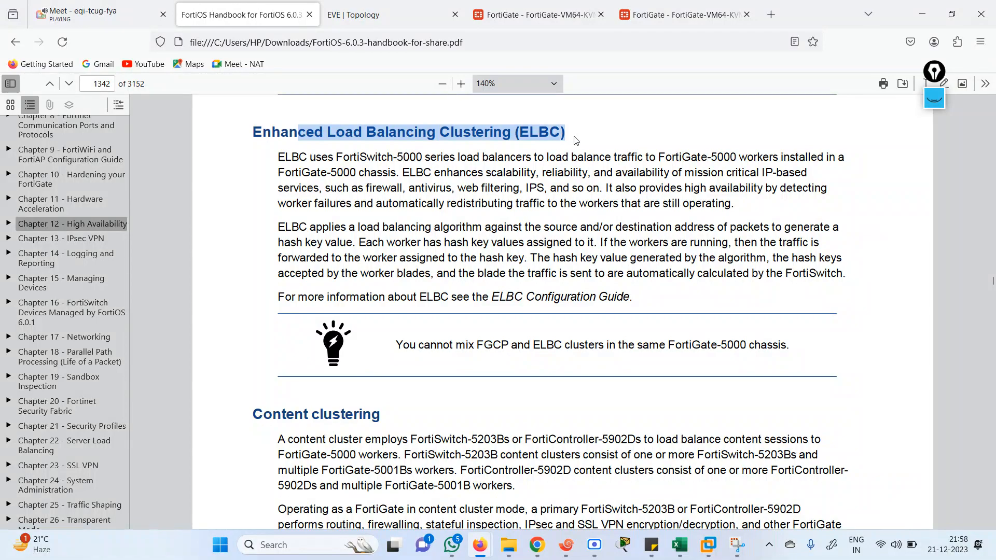
{"action": "scroll", "coordinate": [512, 199], "scroll_direction": "down", "scroll_amount": 14}
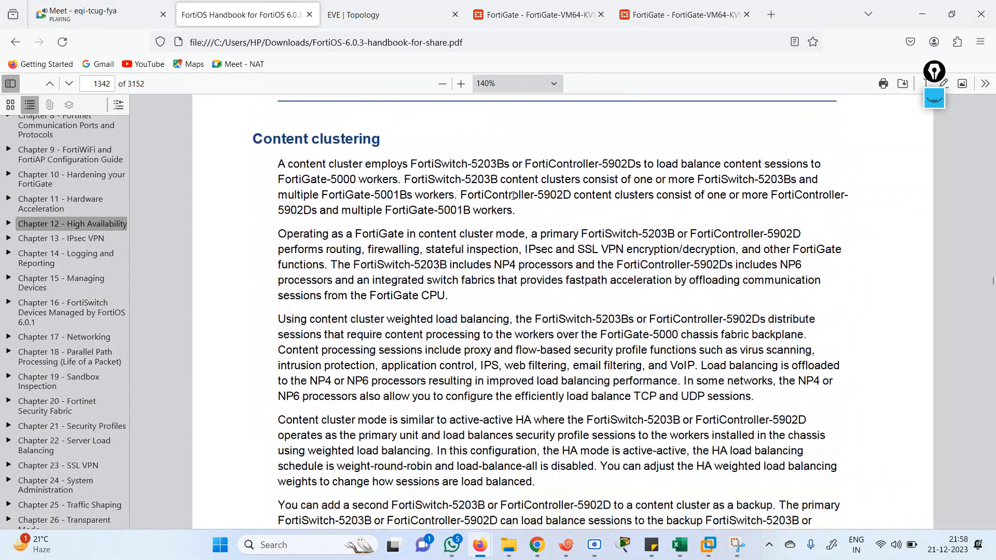
{"action": "scroll", "coordinate": [514, 199], "scroll_direction": "down", "scroll_amount": 15}
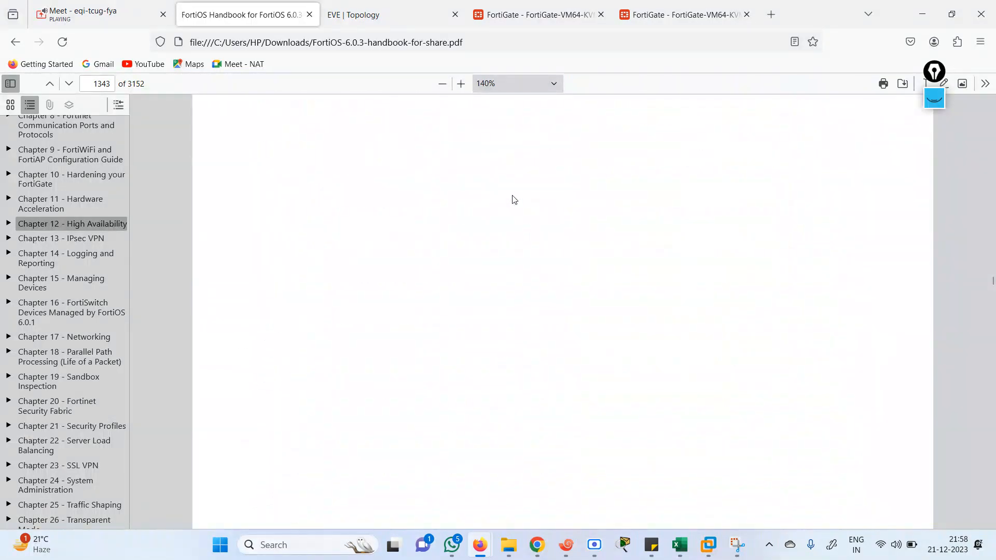
{"action": "scroll", "coordinate": [514, 200], "scroll_direction": "down", "scroll_amount": 6}
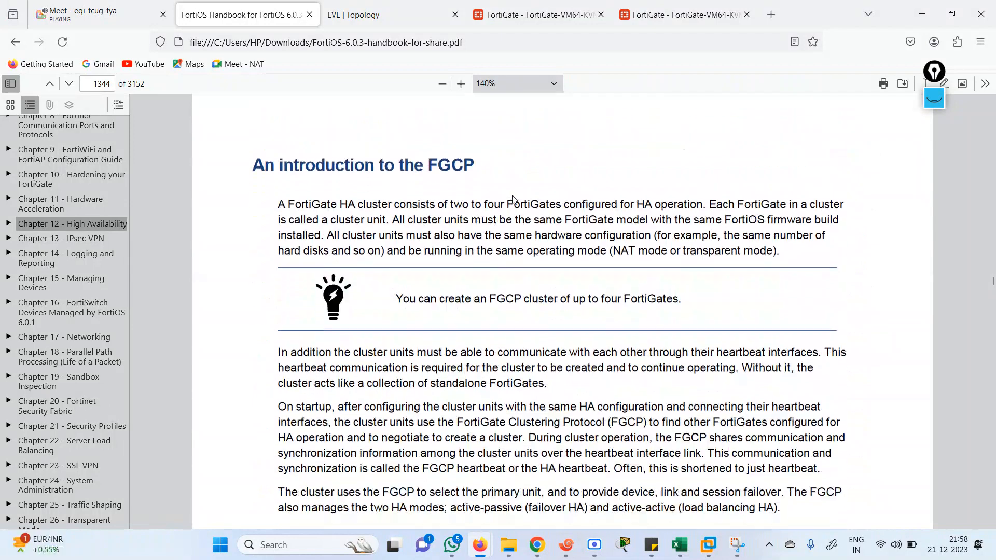
{"action": "scroll", "coordinate": [513, 197], "scroll_direction": "down", "scroll_amount": 5}
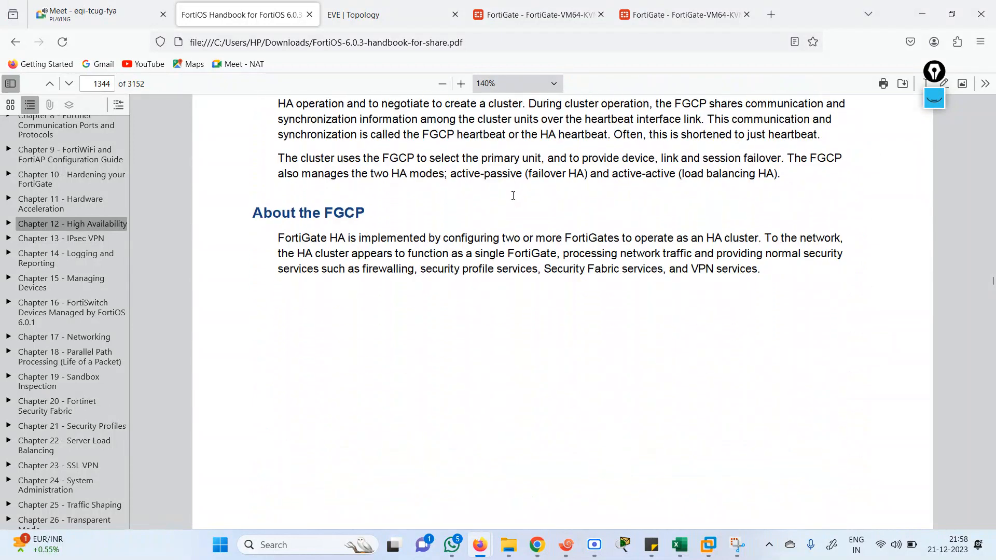
{"action": "scroll", "coordinate": [514, 200], "scroll_direction": "down", "scroll_amount": 9}
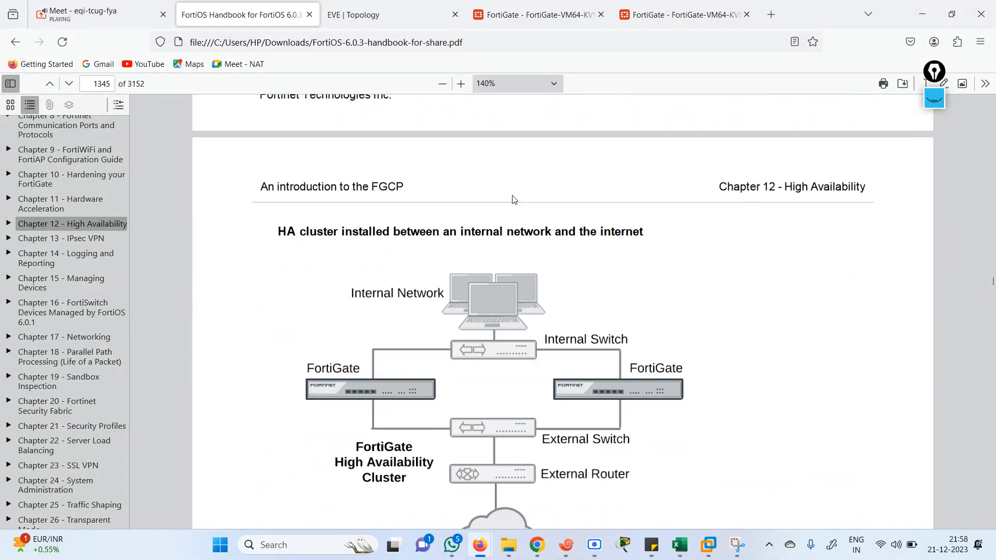
{"action": "scroll", "coordinate": [512, 195], "scroll_direction": "down", "scroll_amount": 16}
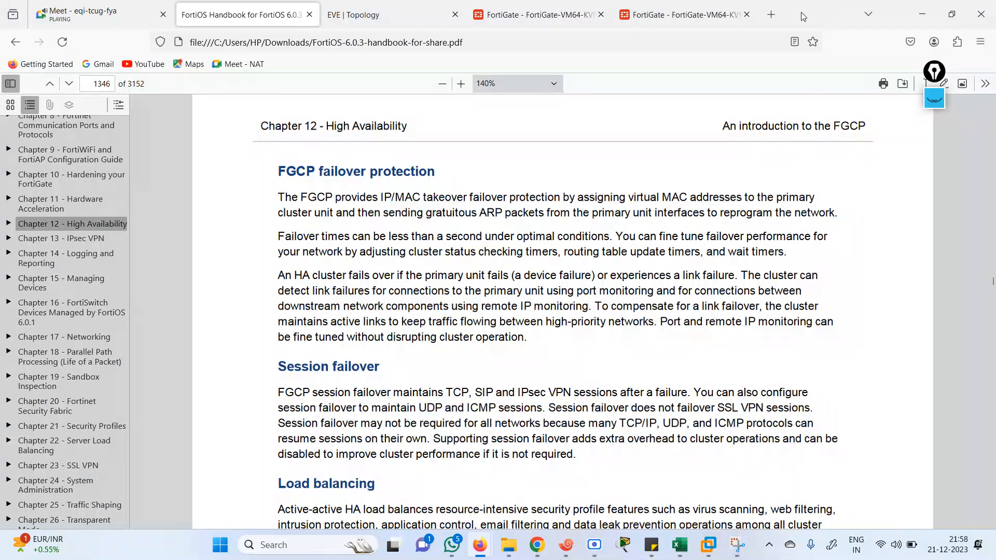
Search Google for 'fortigate cookbook' in a new tab
{"action": "left_click", "coordinate": [772, 15]}
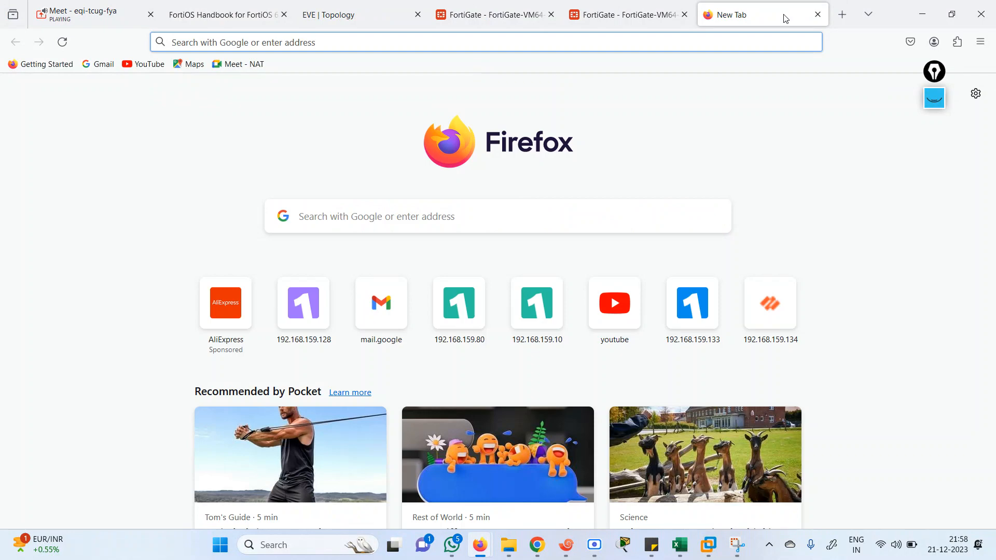
{"action": "type", "text": "www.google.com"}
{"action": "key", "text": "Return"}
{"action": "type", "text": "fort"}
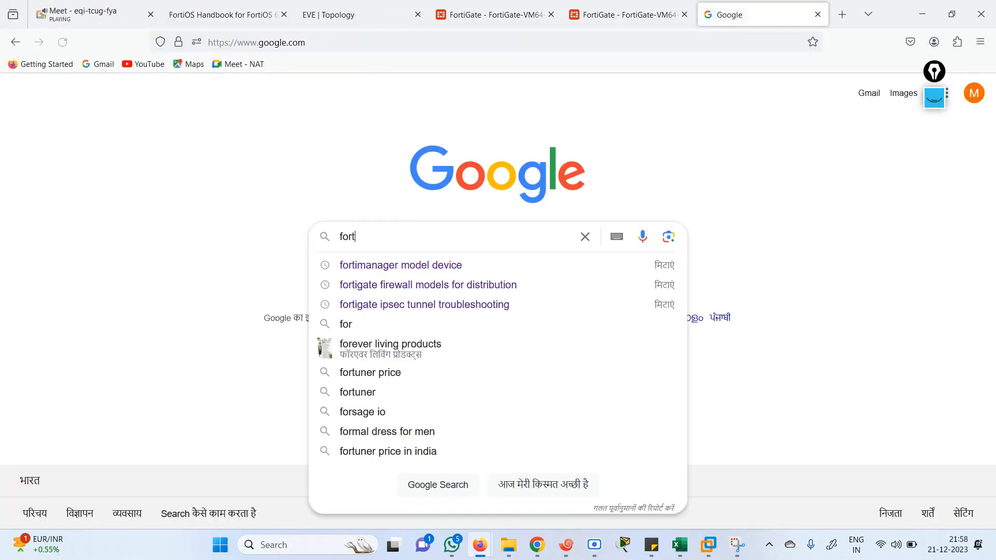
{"action": "type", "text": "igat co"}
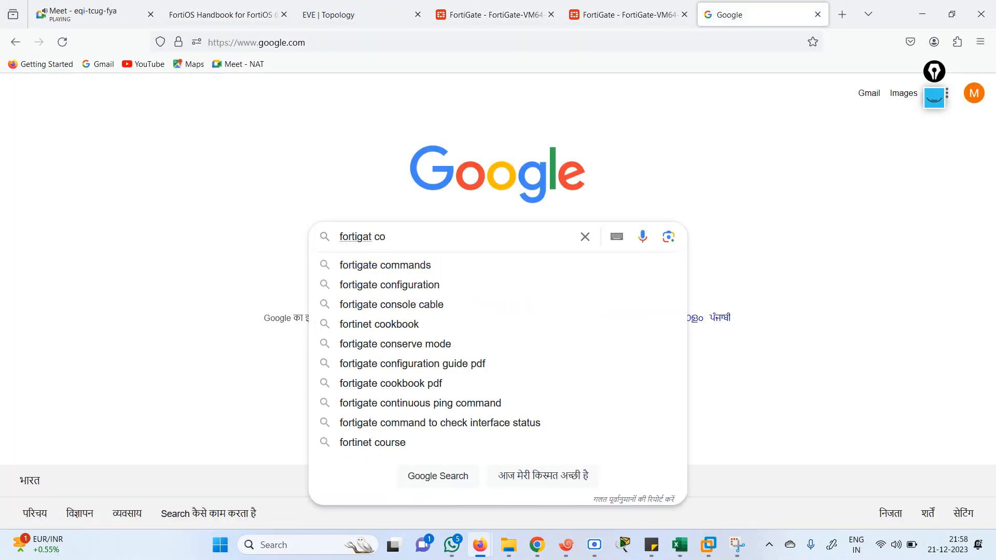
{"action": "type", "text": "c"}
{"action": "key", "text": "Down"}
{"action": "key", "text": "Return"}
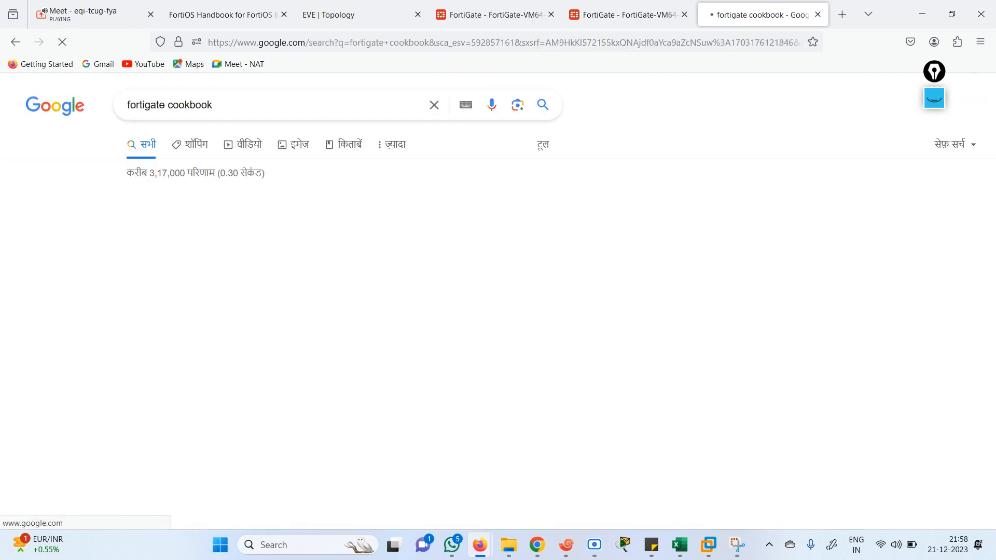
Open the FortiGate / FortiOS docs, switch to version 7.2, and open the 7.2.6 Administration Guide
{"action": "left_click", "coordinate": [213, 231]}
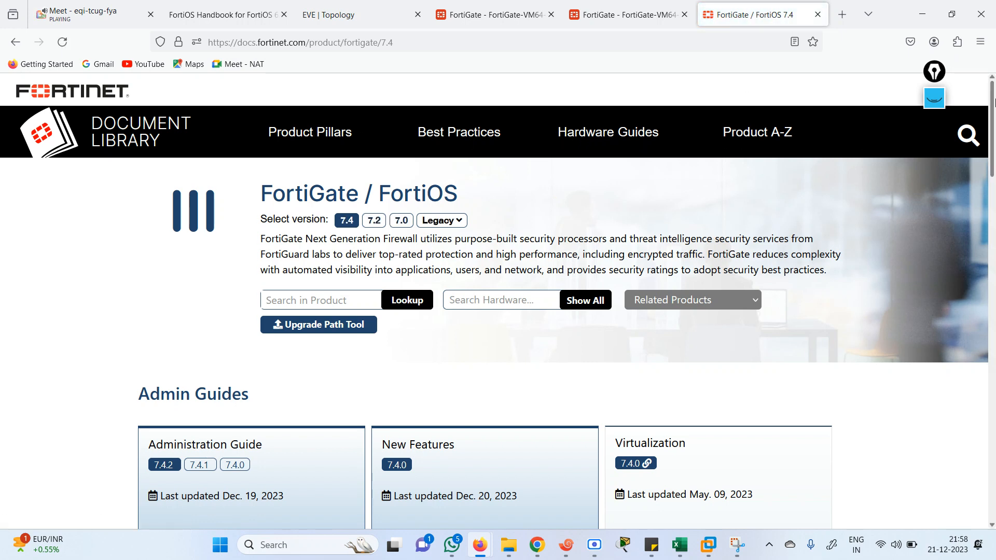
{"action": "left_click_drag", "start_coordinate": [993, 101], "coordinate": [993, 111]}
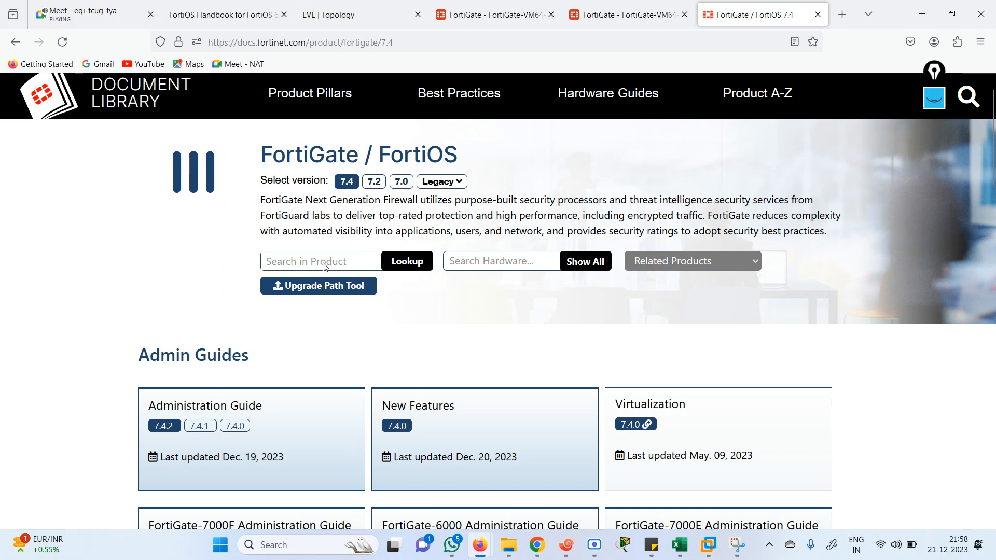
{"action": "left_click", "coordinate": [374, 182]}
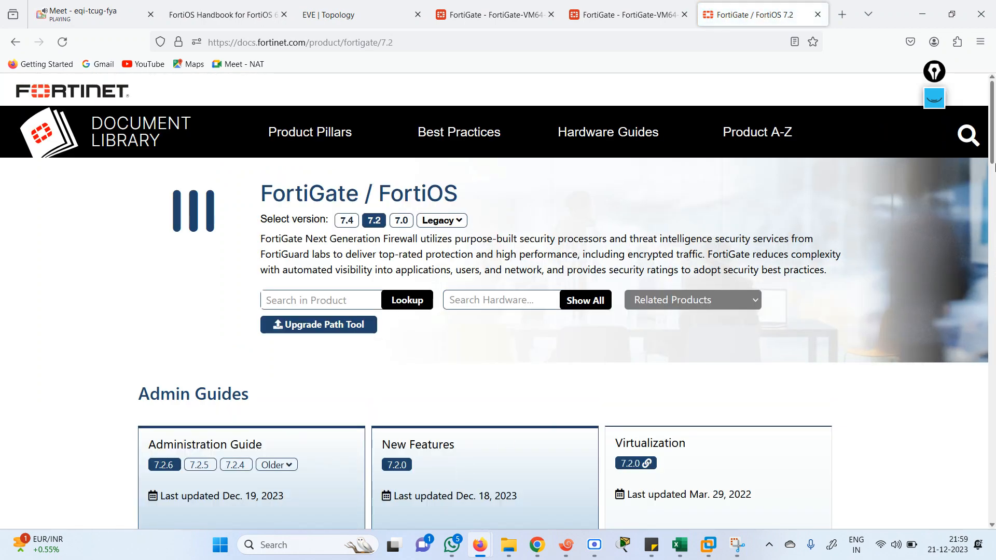
{"action": "scroll", "coordinate": [992, 145], "scroll_direction": "down", "scroll_amount": 4}
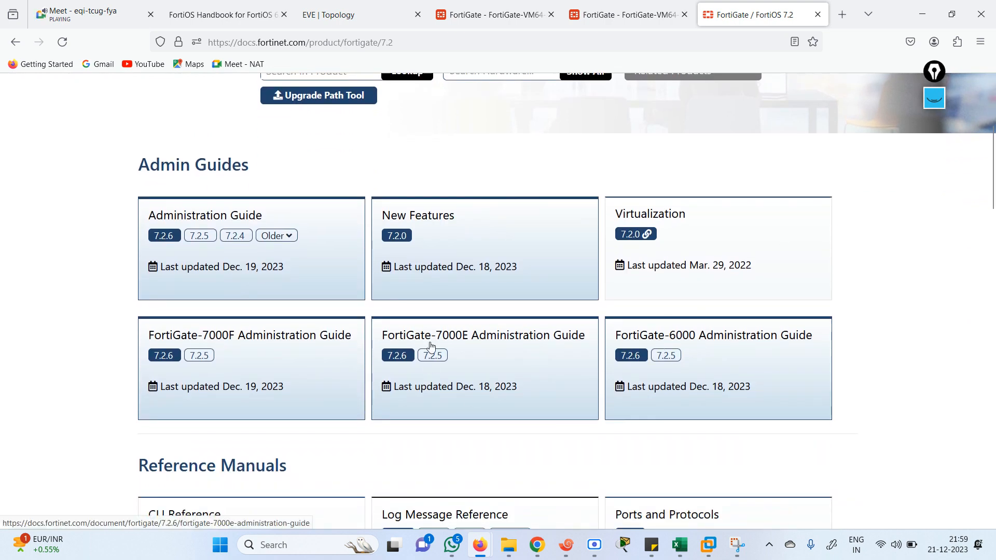
{"action": "left_click", "coordinate": [160, 237]}
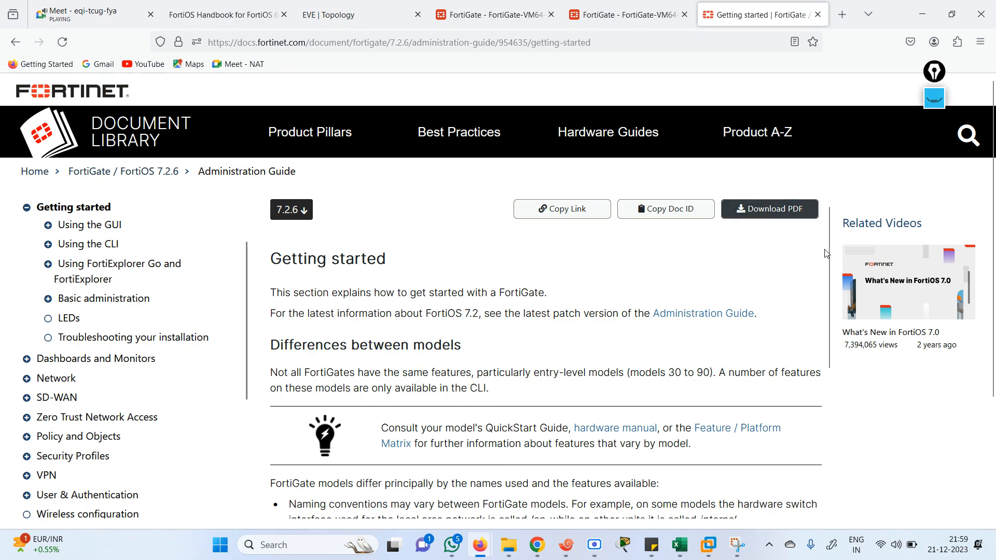
{"action": "left_click_drag", "start_coordinate": [826, 257], "coordinate": [842, 236]}
Refresh the HA monitor until Primary (priority 255) and Secondary (128) both show Synchronized
{"action": "left_click", "coordinate": [376, 12]}
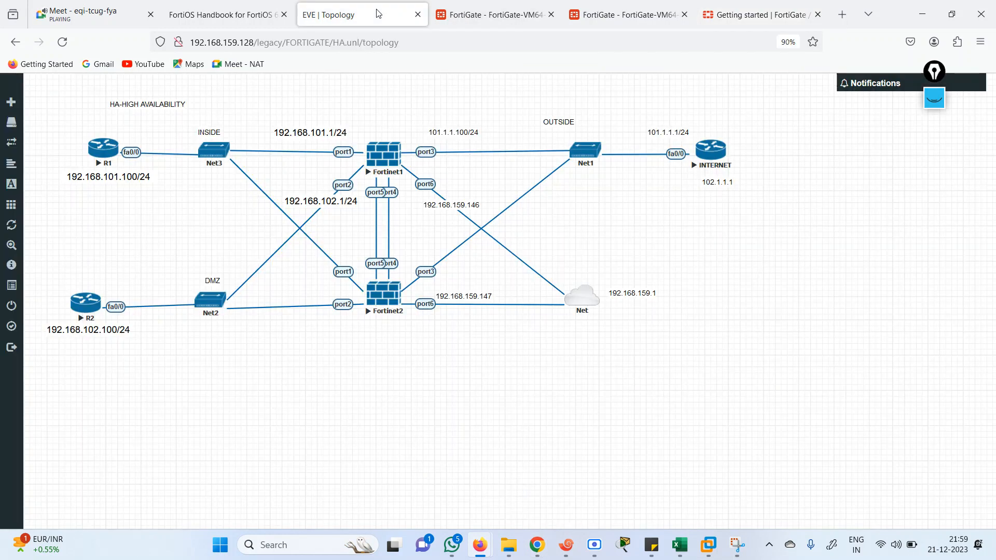
{"action": "left_click", "coordinate": [493, 12]}
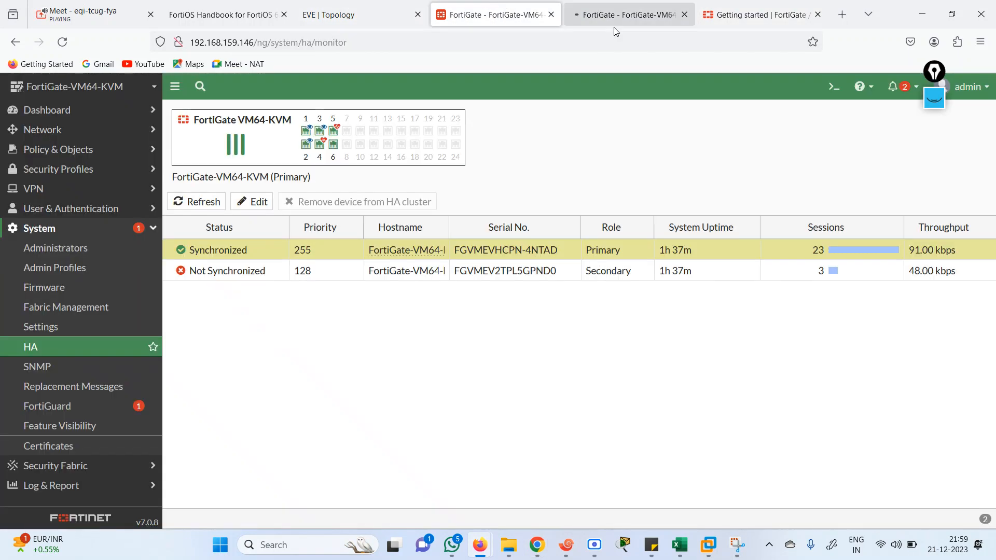
{"action": "left_click", "coordinate": [203, 202]}
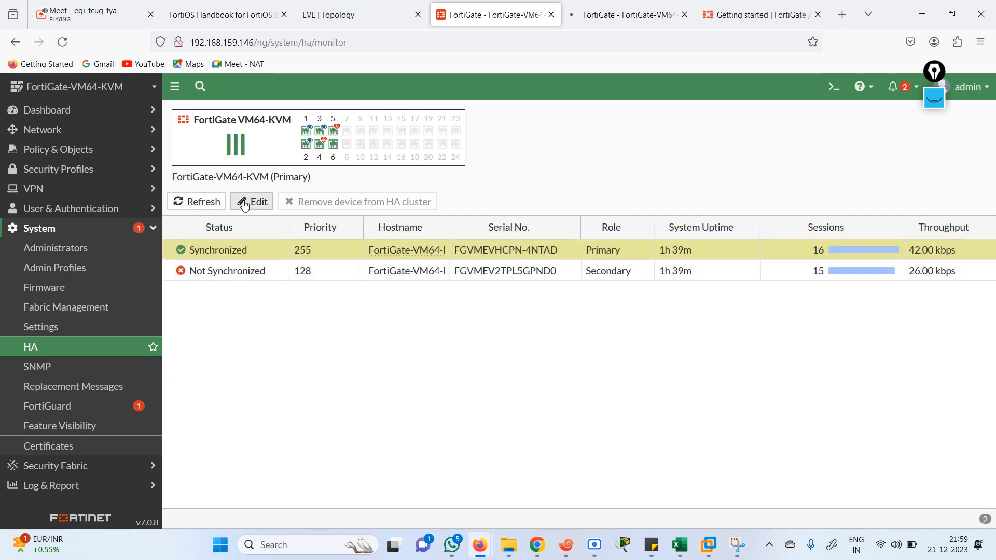
{"action": "mouse_move", "coordinate": [332, 136]}
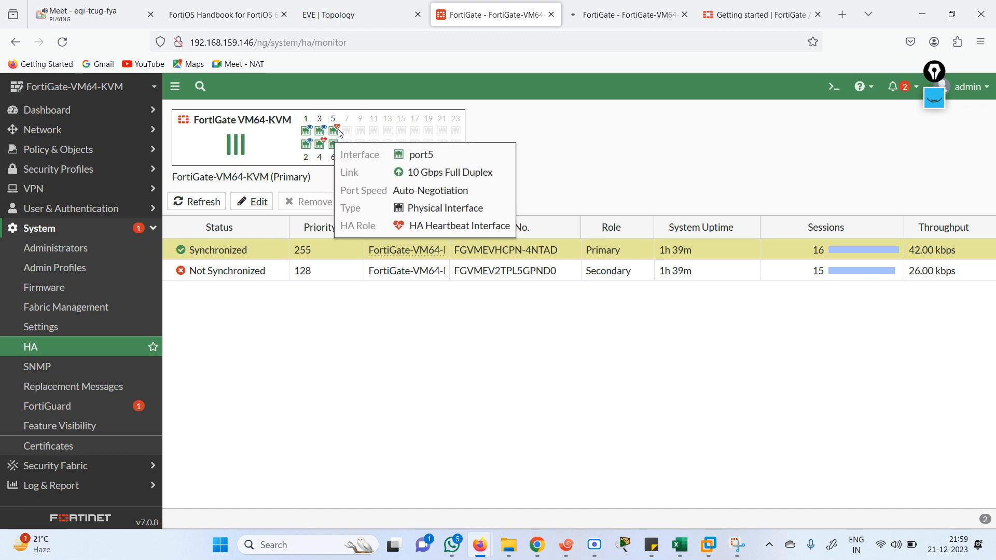
{"action": "left_click", "coordinate": [205, 205]}
{"action": "left_click", "coordinate": [206, 202]}
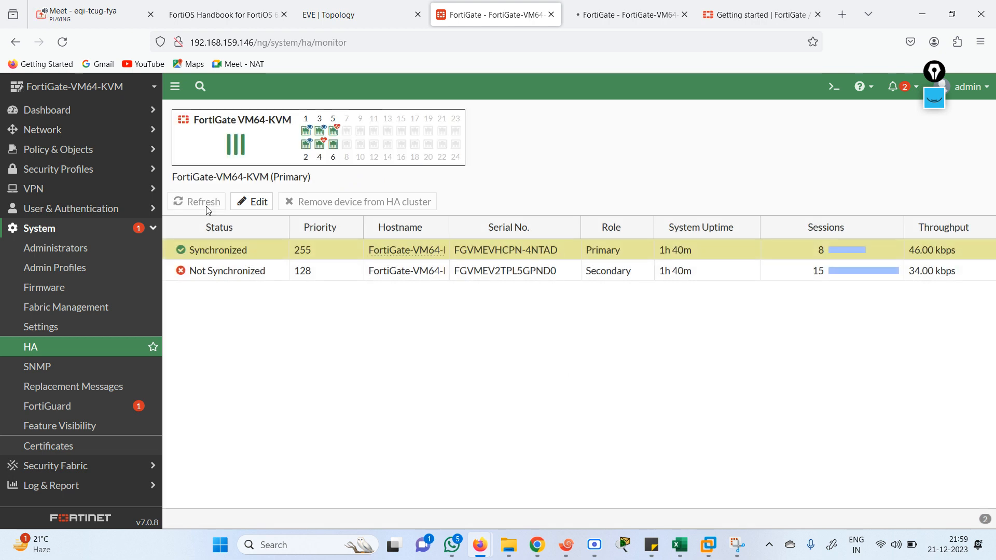
{"action": "left_click", "coordinate": [205, 203]}
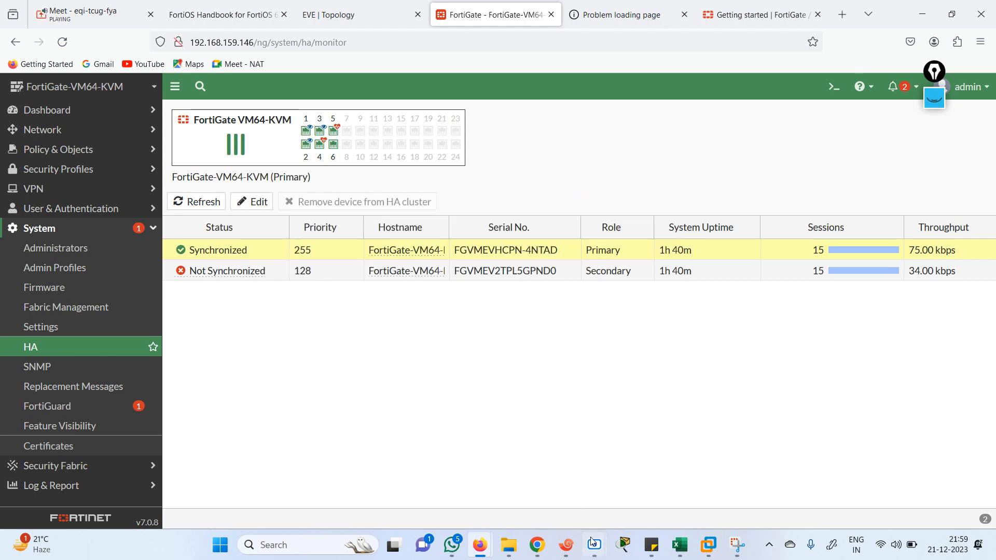
{"action": "mouse_move", "coordinate": [594, 544]}
{"action": "left_click", "coordinate": [647, 483]}
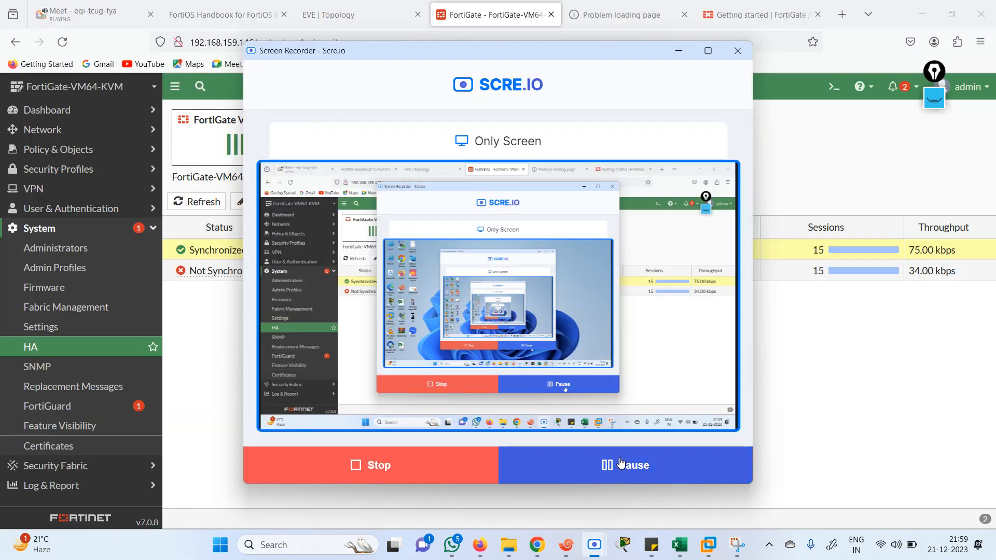
{"action": "left_click", "coordinate": [868, 368]}
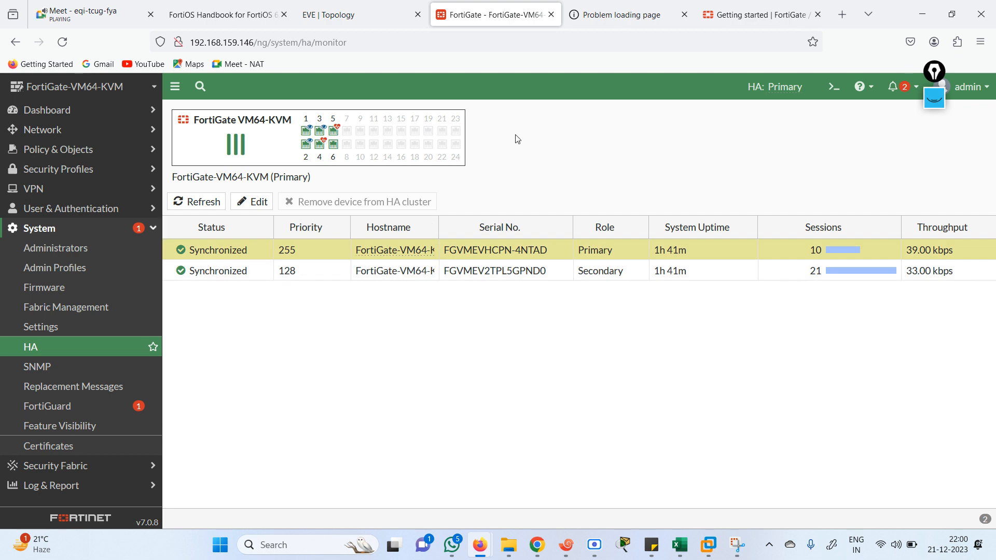
Reload the second FortiGate's timed-out page, then go back to the HA monitor
{"action": "left_click", "coordinate": [676, 20]}
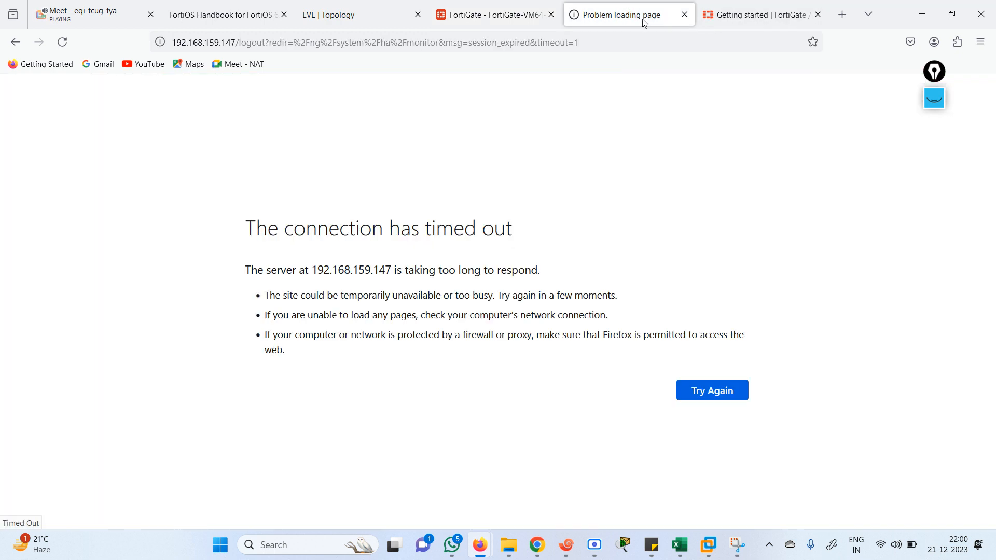
{"action": "left_click", "coordinate": [459, 47]}
{"action": "key", "text": "Return"}
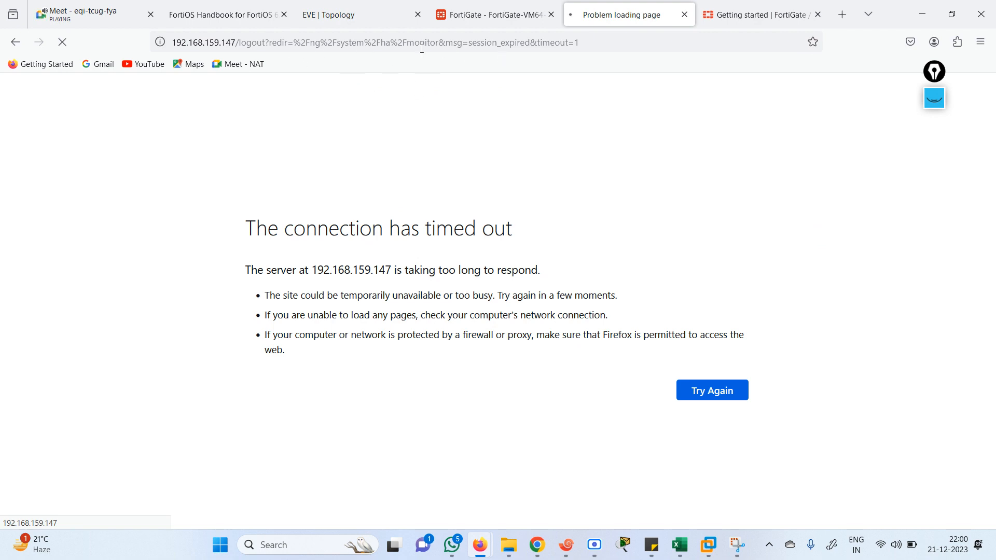
{"action": "left_click", "coordinate": [477, 20]}
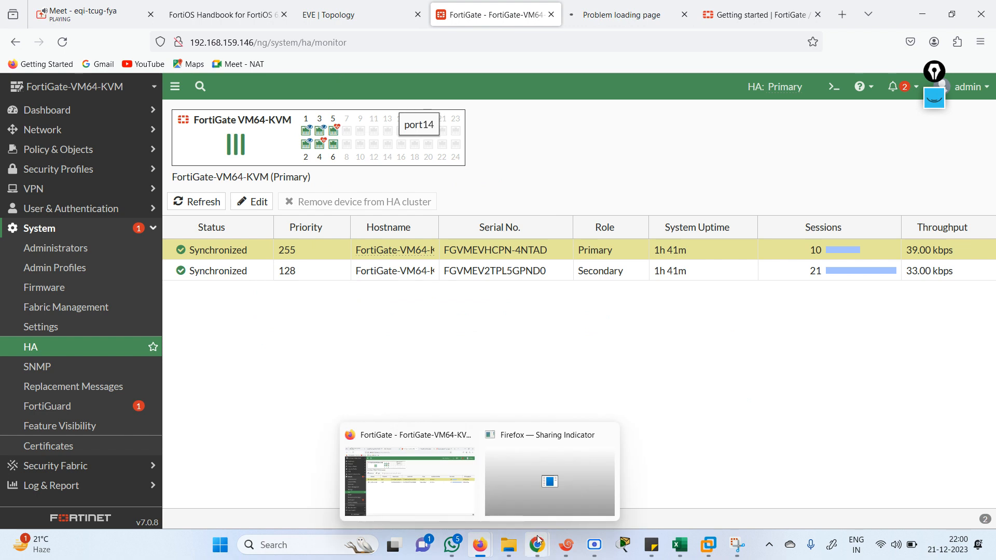
Log in as admin on the FG1 console and run 'execute reboot', confirming with y
{"action": "left_click", "coordinate": [566, 544]}
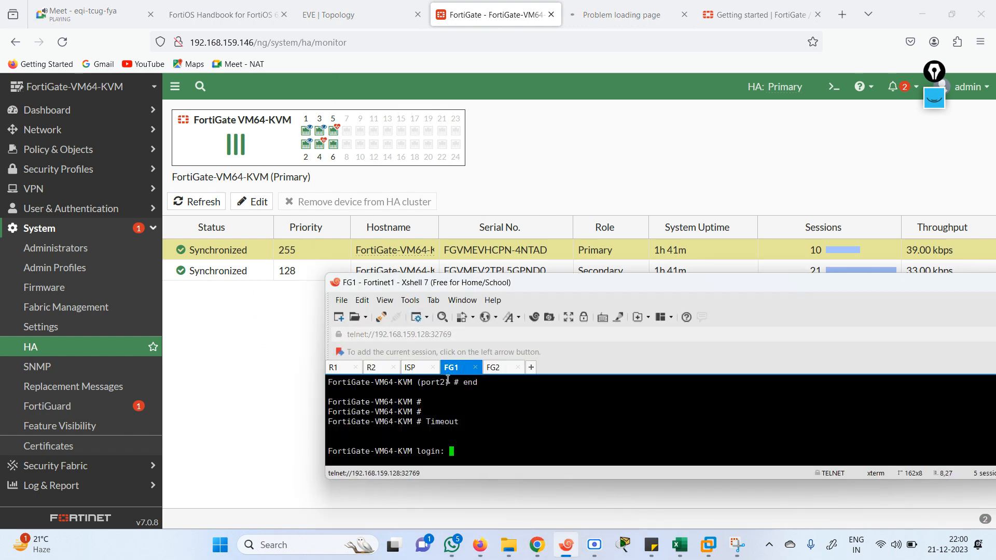
{"action": "key", "text": "Return"}
{"action": "key", "text": "Return"}
{"action": "key", "text": "Return"}
{"action": "type", "text": "admin"}
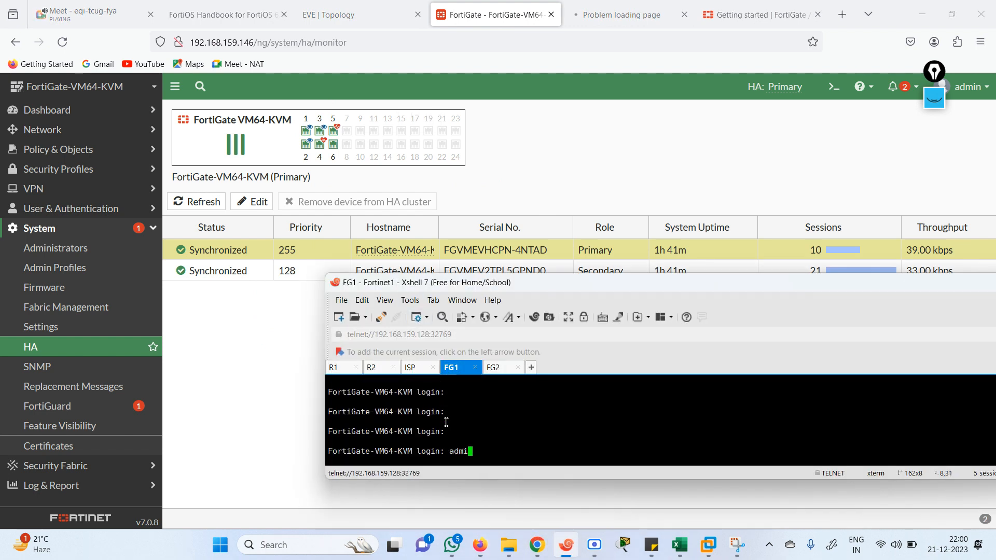
{"action": "key", "text": "Return"}
{"action": "key", "text": "Return"}
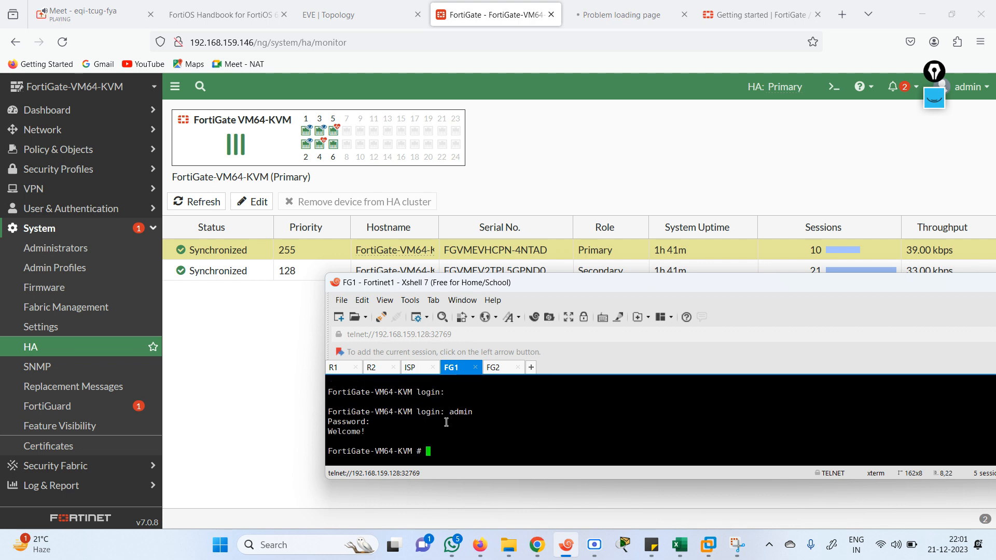
{"action": "type", "text": "execute reboot"}
{"action": "key", "text": "Return"}
{"action": "type", "text": "y"}
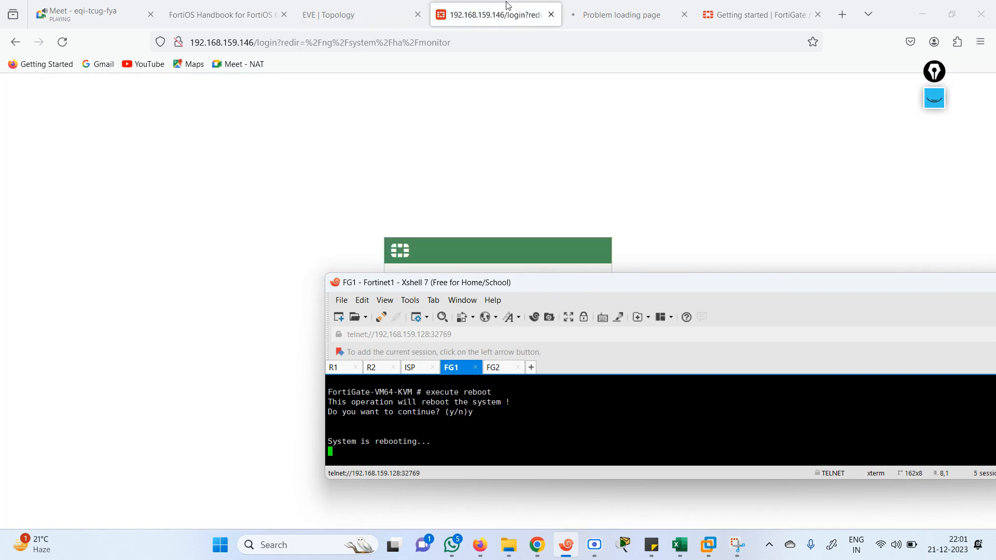
Log back into the FortiGate web GUI with the admin account
{"action": "left_click", "coordinate": [495, 213]}
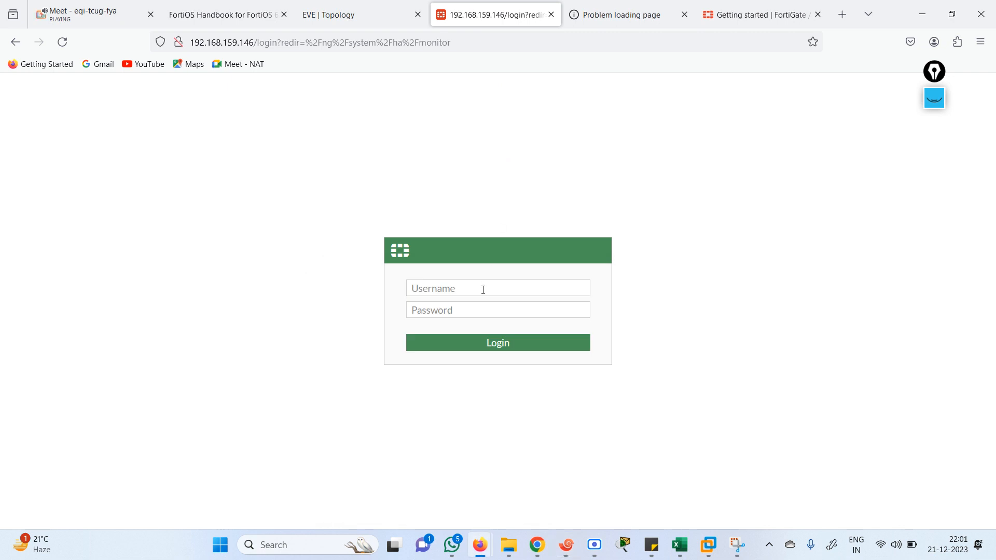
{"action": "left_click", "coordinate": [483, 288]}
{"action": "type", "text": "admin"}
{"action": "key", "text": "Tab"}
{"action": "type", "text": "a"}
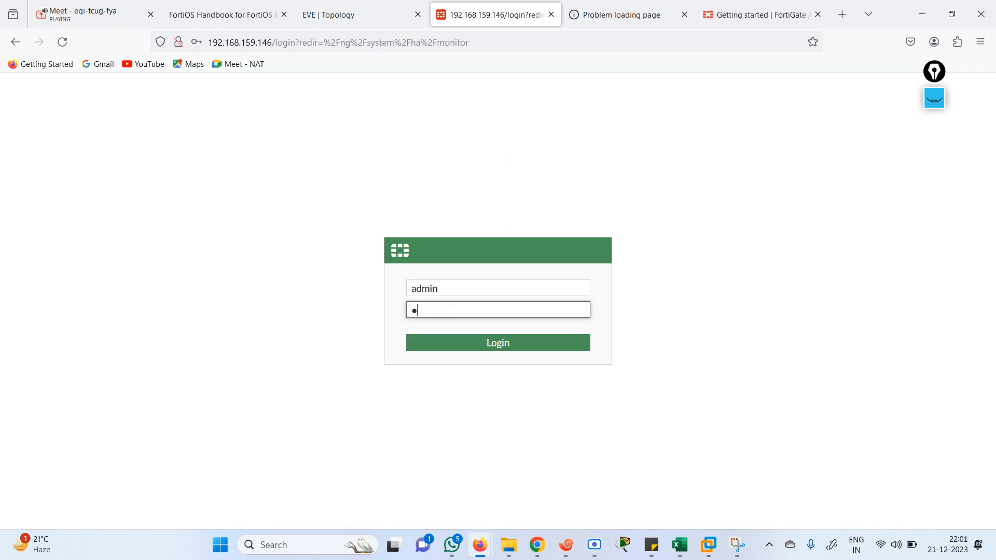
{"action": "type", "text": "dmin"}
{"action": "key", "text": "Return"}
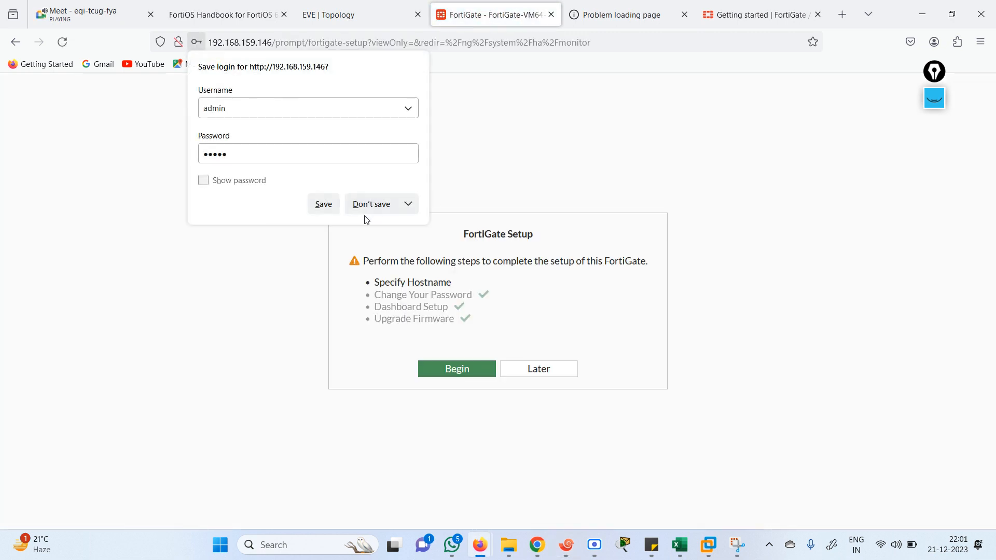
Skip the setup wizard, retry the .147 page, and dismiss the FortiOS 7.0.0 dialog
{"action": "left_click", "coordinate": [568, 371]}
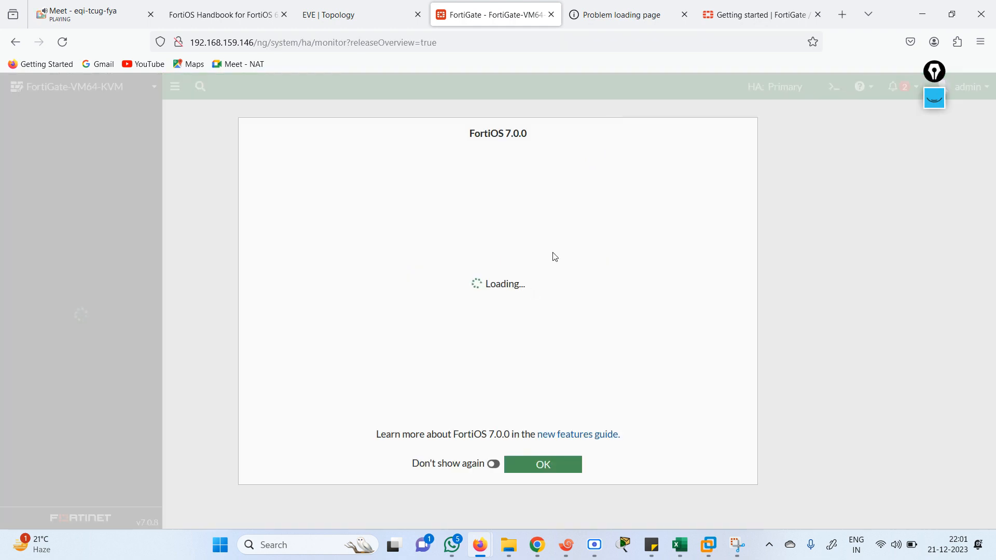
{"action": "left_click", "coordinate": [639, 25]}
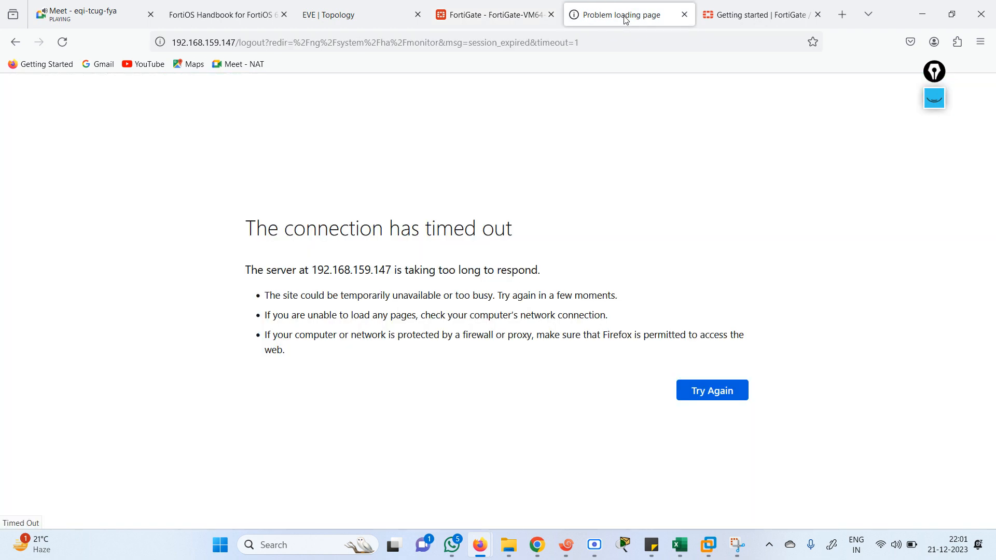
{"action": "left_click", "coordinate": [707, 391]}
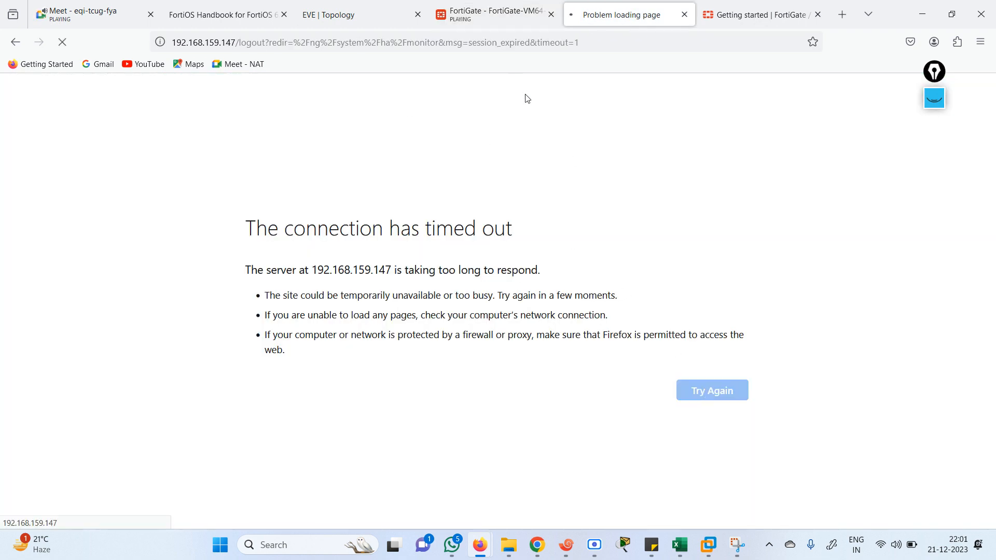
{"action": "left_click", "coordinate": [468, 20]}
{"action": "left_click", "coordinate": [540, 465]}
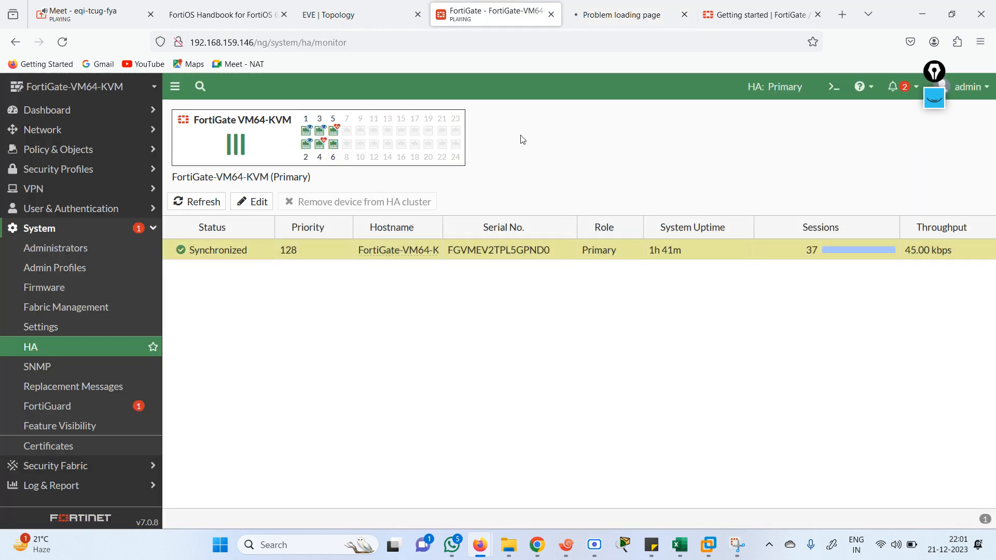
Watch FG1 reboot, reload the .147 page, and confirm the priority-128 unit remains Primary
{"action": "left_click", "coordinate": [565, 546]}
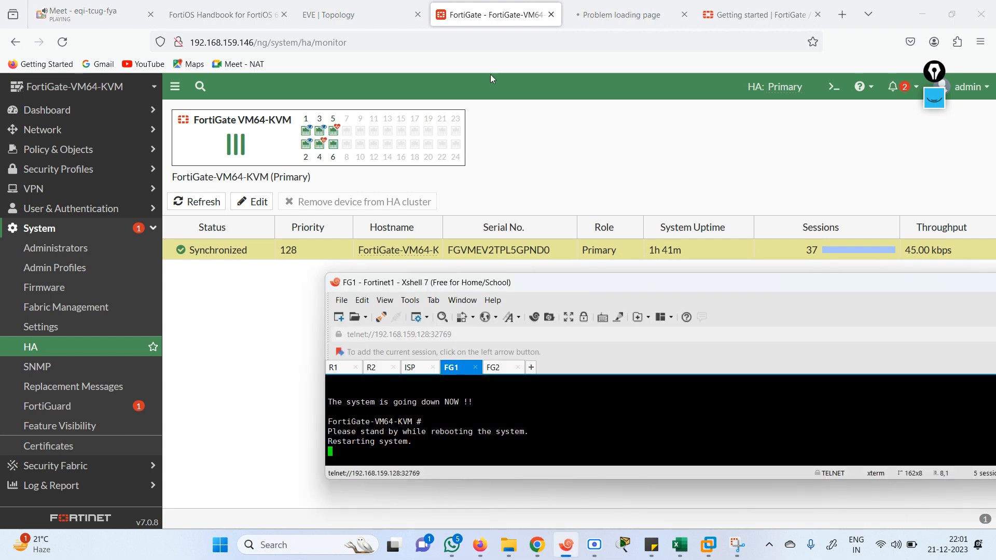
{"action": "left_click", "coordinate": [599, 8]}
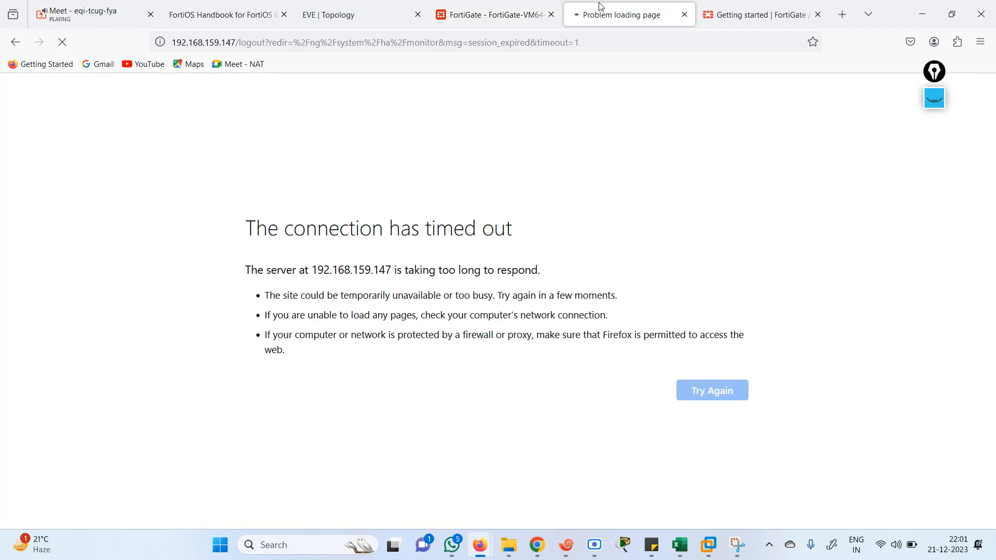
{"action": "left_click", "coordinate": [570, 40]}
{"action": "key", "text": "Return"}
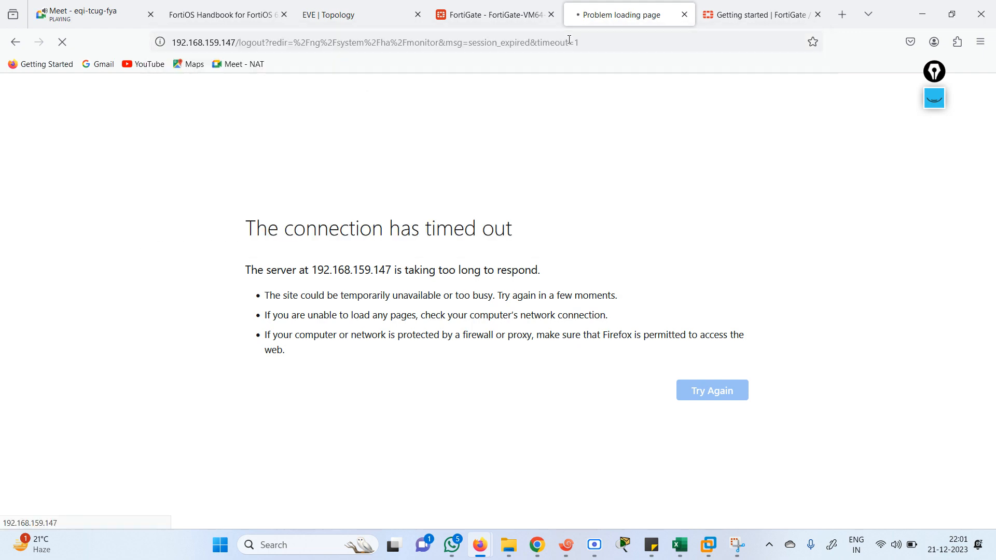
{"action": "left_click", "coordinate": [488, 15]}
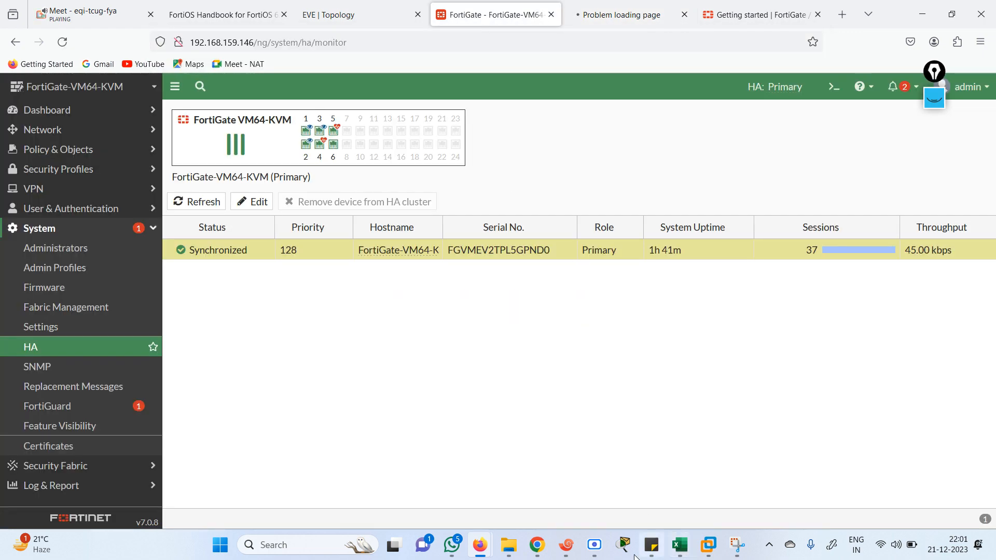
{"action": "left_click", "coordinate": [567, 551]}
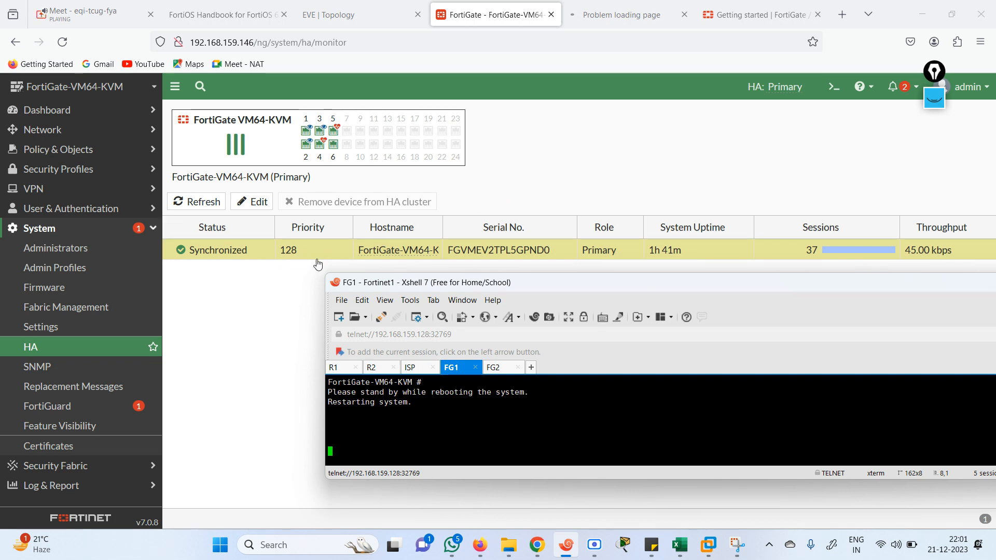
{"action": "left_click", "coordinate": [604, 170]}
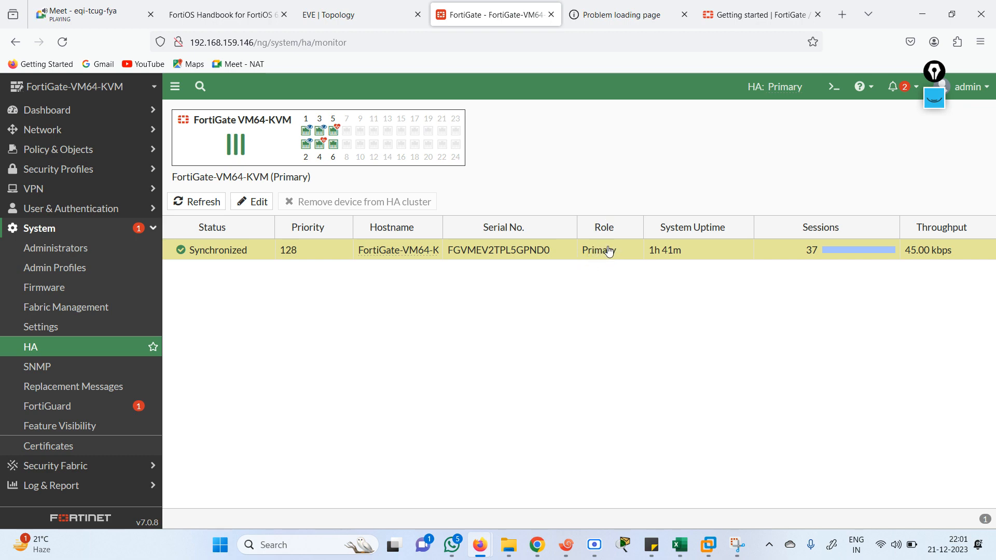
{"action": "left_click", "coordinate": [395, 15]}
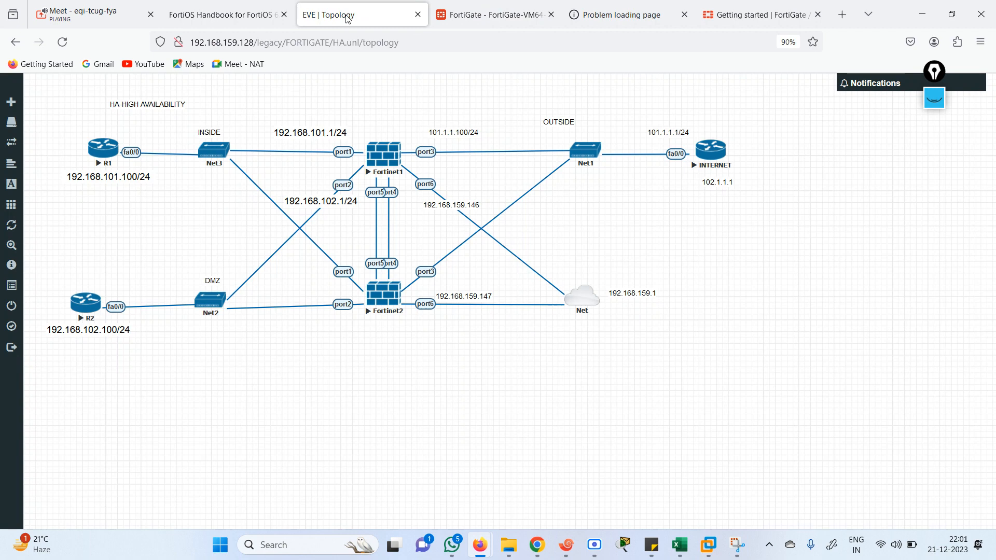
Check FG1's startup in the console and reload the HA monitor page
{"action": "left_click", "coordinate": [485, 11]}
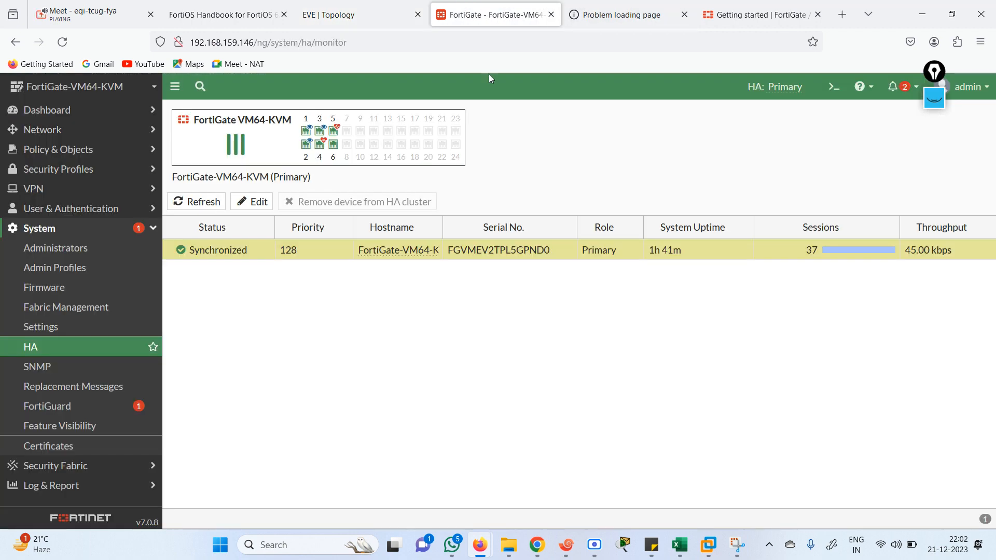
{"action": "left_click", "coordinate": [566, 545]}
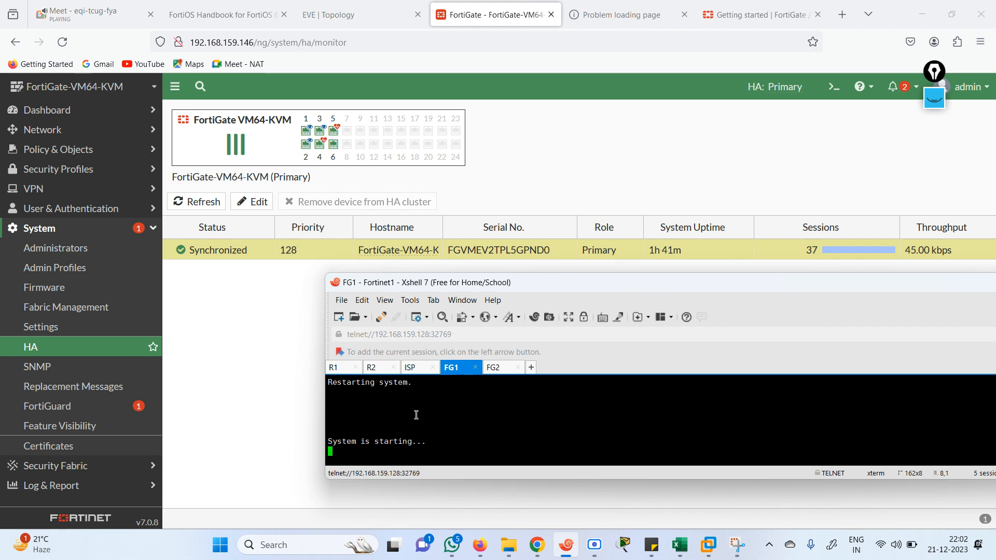
{"action": "left_click", "coordinate": [361, 47]}
{"action": "key", "text": "Return"}
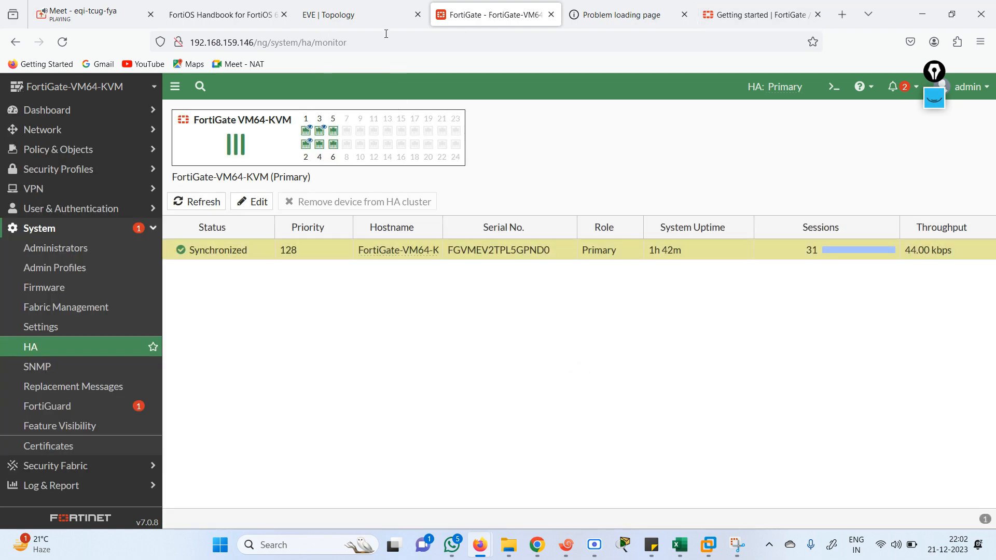
Open the CONFIGURATION TEXT folder in File Explorer from the taskbar
{"action": "left_click", "coordinate": [357, 15]}
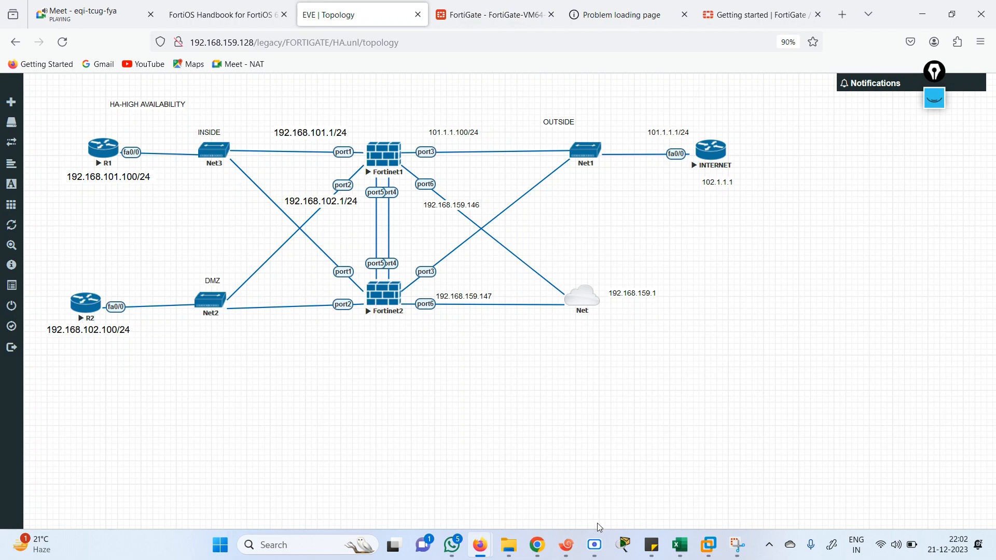
{"action": "left_click", "coordinate": [513, 549]}
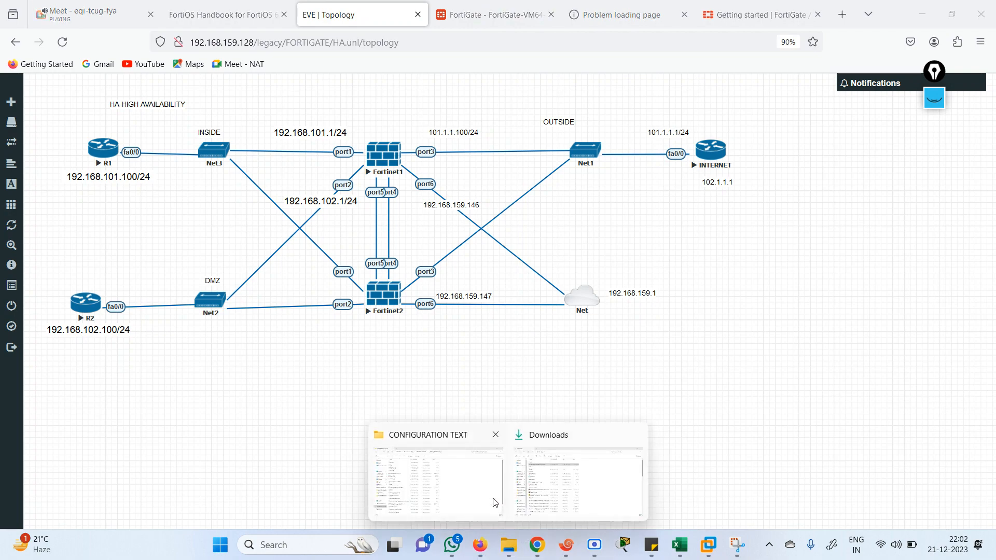
{"action": "left_click", "coordinate": [438, 493]}
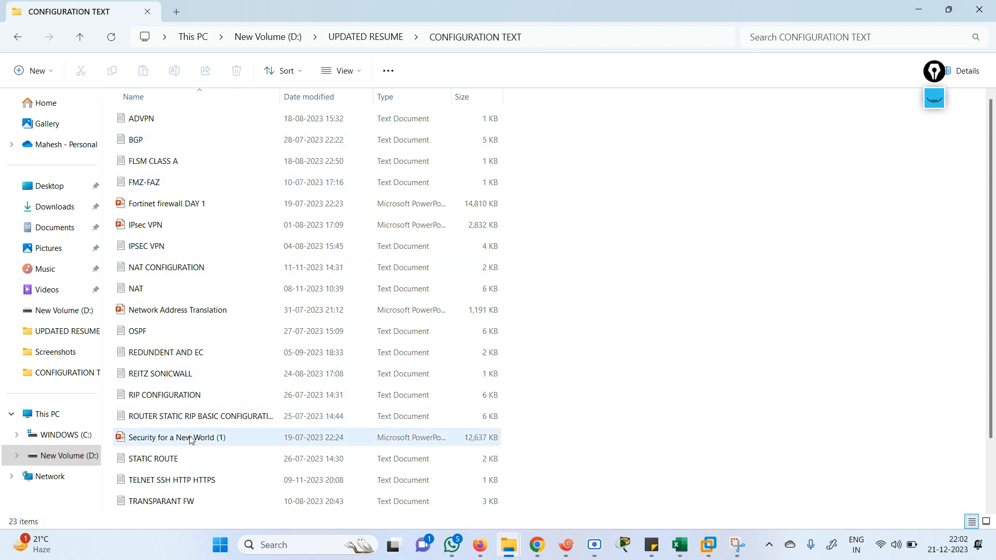
Open the TELNET SSH HTTP HTTPS note, put the new local user's name on line 12, and select the vty block
{"action": "left_click", "coordinate": [188, 488]}
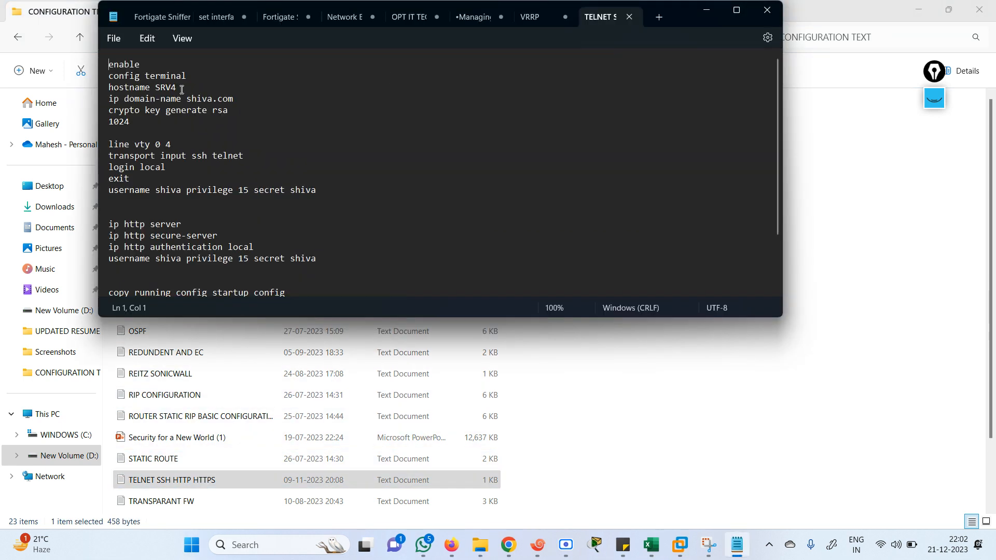
{"action": "left_click_drag", "start_coordinate": [113, 67], "coordinate": [312, 188]}
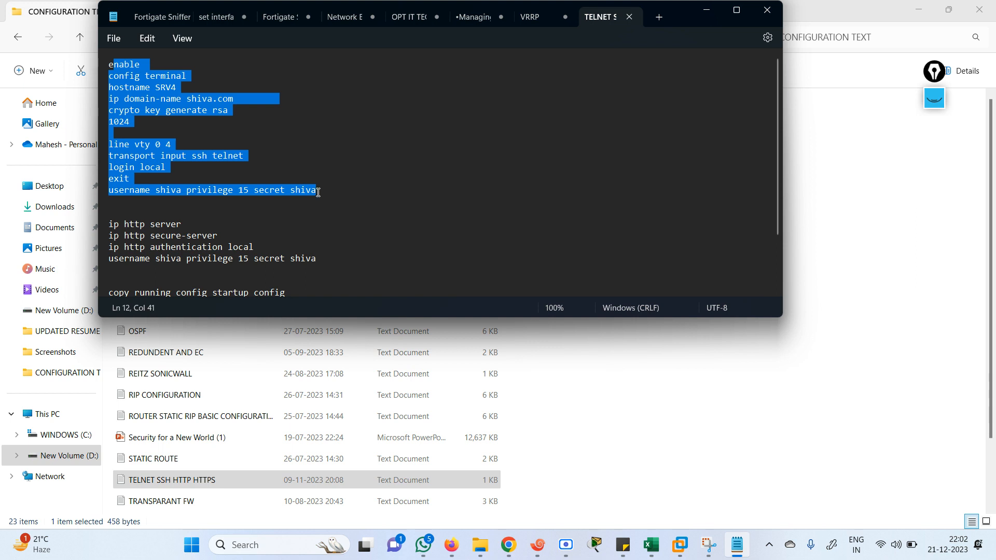
{"action": "left_click", "coordinate": [318, 192]}
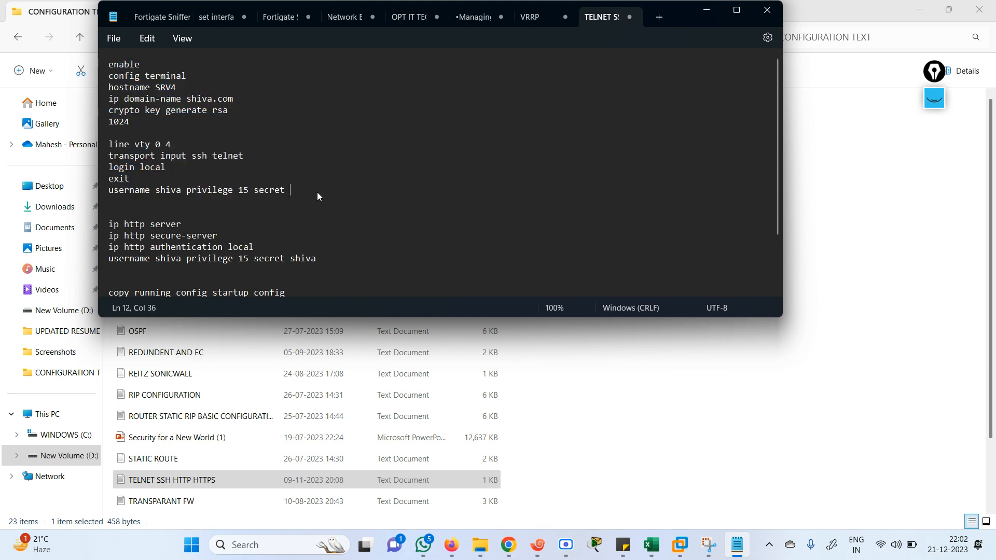
{"action": "type", "text": "mahesh"}
{"action": "key", "text": "Left"}
{"action": "key", "text": "Left"}
{"action": "key", "text": "Left"}
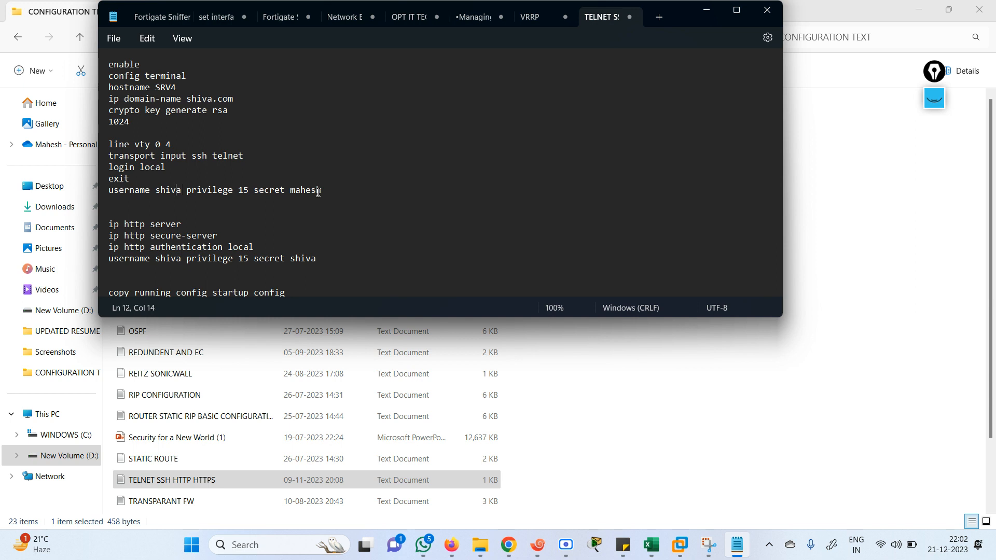
{"action": "key", "text": "BackSpace"}
{"action": "key", "text": "BackSpace"}
{"action": "key", "text": "BackSpace"}
{"action": "key", "text": "BackSpace"}
{"action": "key", "text": "BackSpace"}
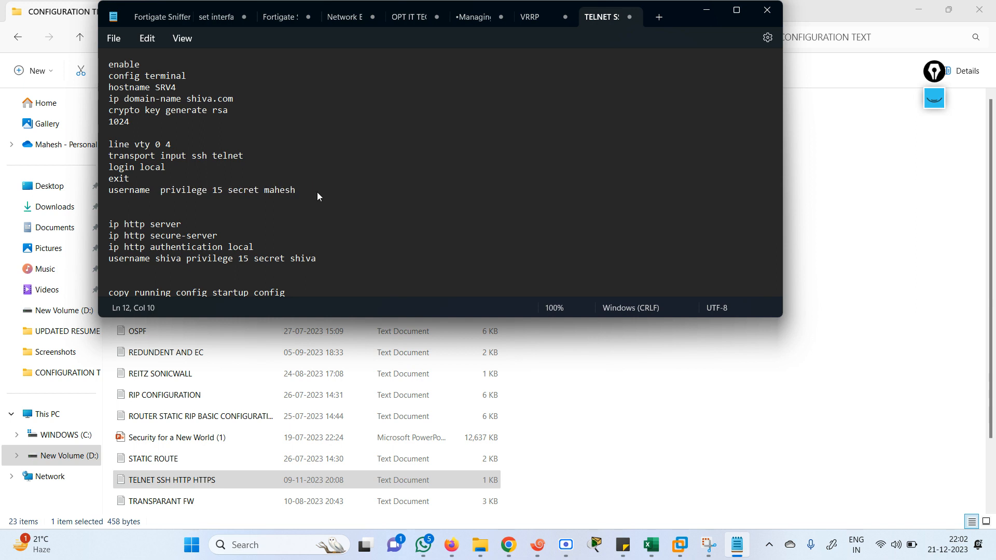
{"action": "type", "text": "mahesh"}
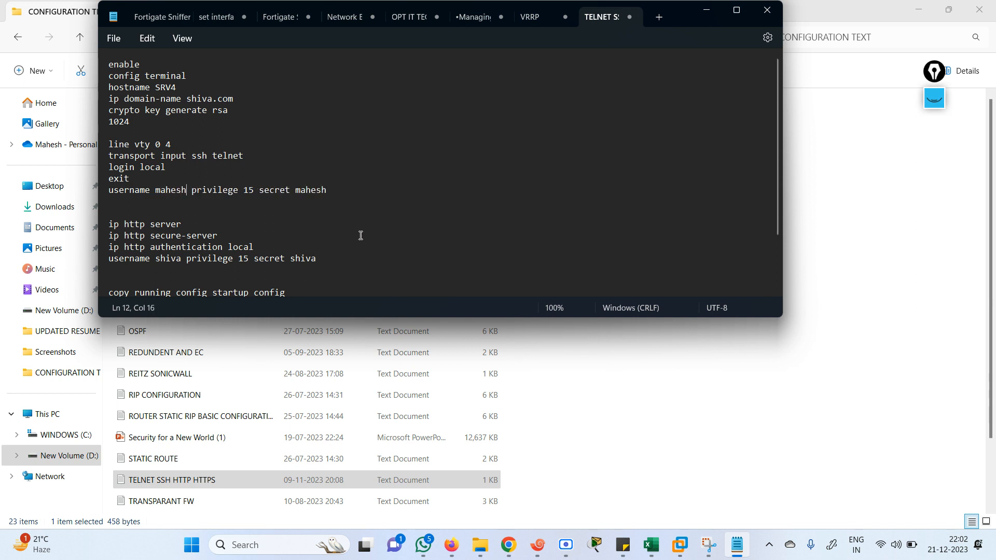
{"action": "left_click_drag", "start_coordinate": [339, 197], "coordinate": [102, 146]}
{"action": "key", "text": "ctrl+c"}
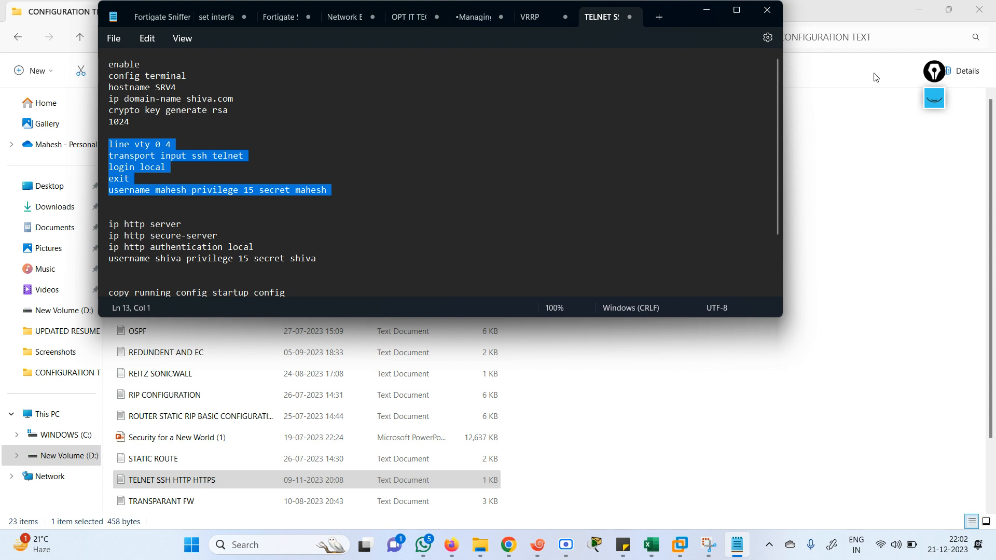
Paste the vty SSH/telnet lines and privilege-15 local user into the ISP router's global configuration
{"action": "left_click", "coordinate": [538, 544]}
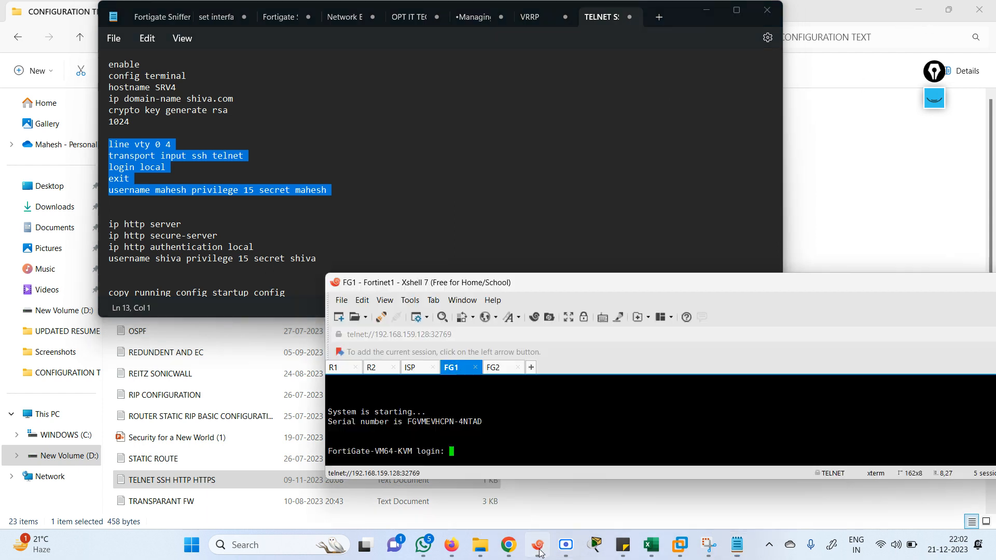
{"action": "left_click", "coordinate": [411, 369]}
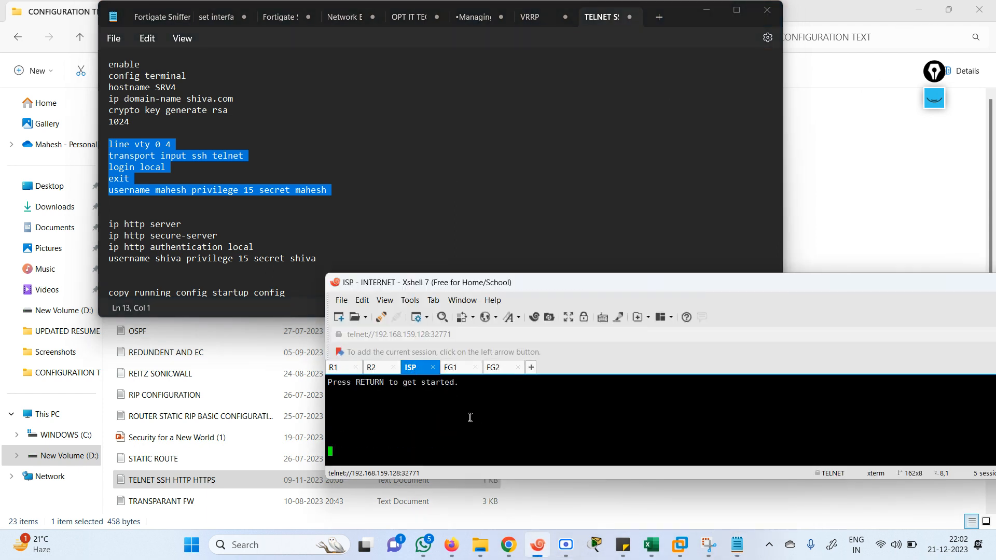
{"action": "key", "text": "Return"}
{"action": "key", "text": "Return"}
{"action": "key", "text": "Return"}
{"action": "key", "text": "Return"}
{"action": "key", "text": "Return"}
{"action": "key", "text": "Return"}
{"action": "key", "text": "Return"}
{"action": "key", "text": "Return"}
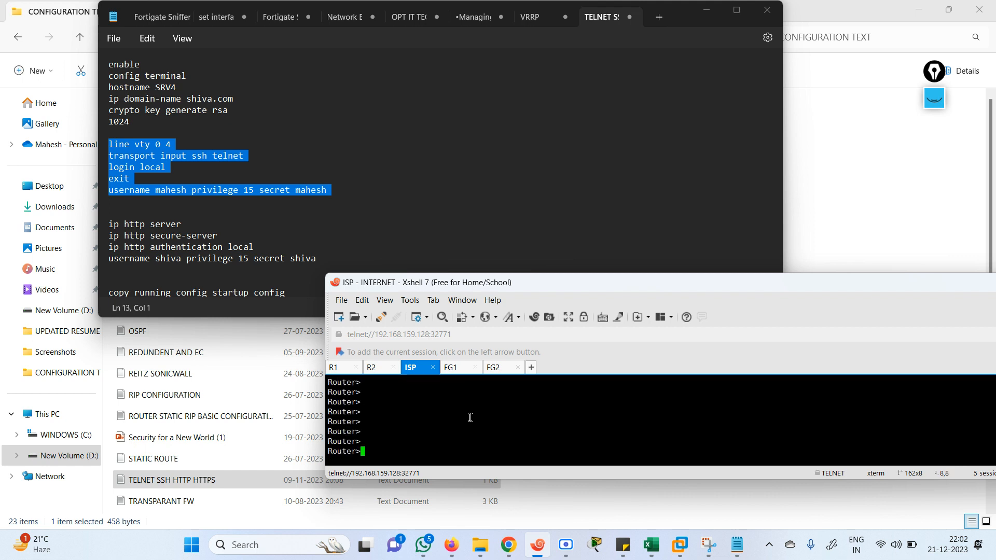
{"action": "type", "text": "enconf t"}
{"action": "key", "text": "Return"}
{"action": "key", "text": "Return"}
{"action": "key", "text": "Return"}
{"action": "key", "text": "Return"}
{"action": "key", "text": "Return"}
{"action": "key", "text": "Return"}
{"action": "key", "text": "Return"}
{"action": "key", "text": "Return"}
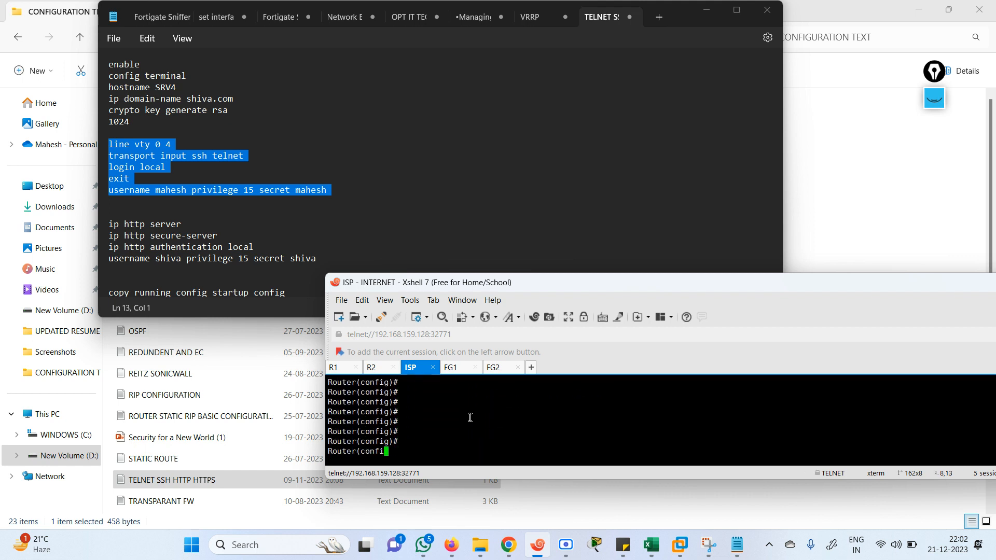
{"action": "right_click", "coordinate": [470, 417]}
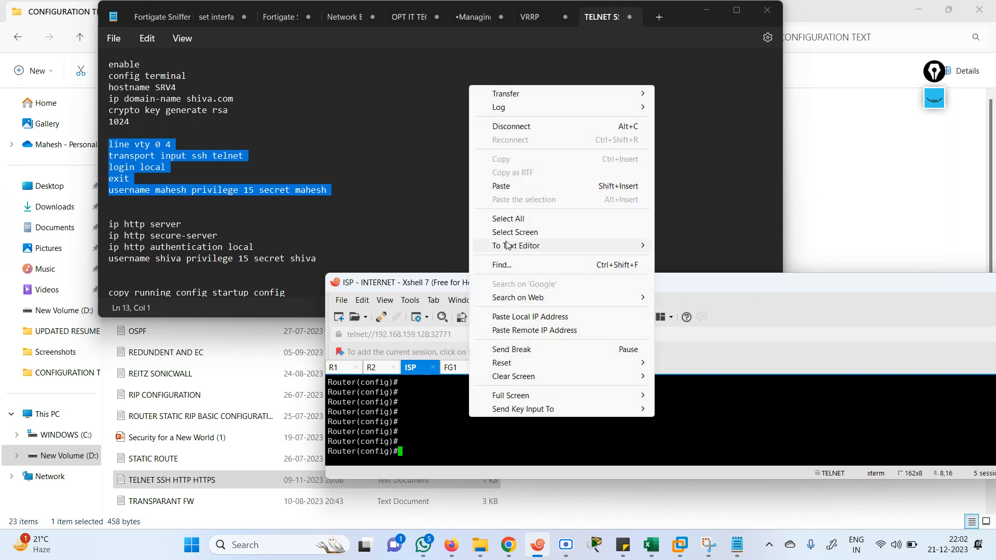
{"action": "left_click", "coordinate": [496, 191]}
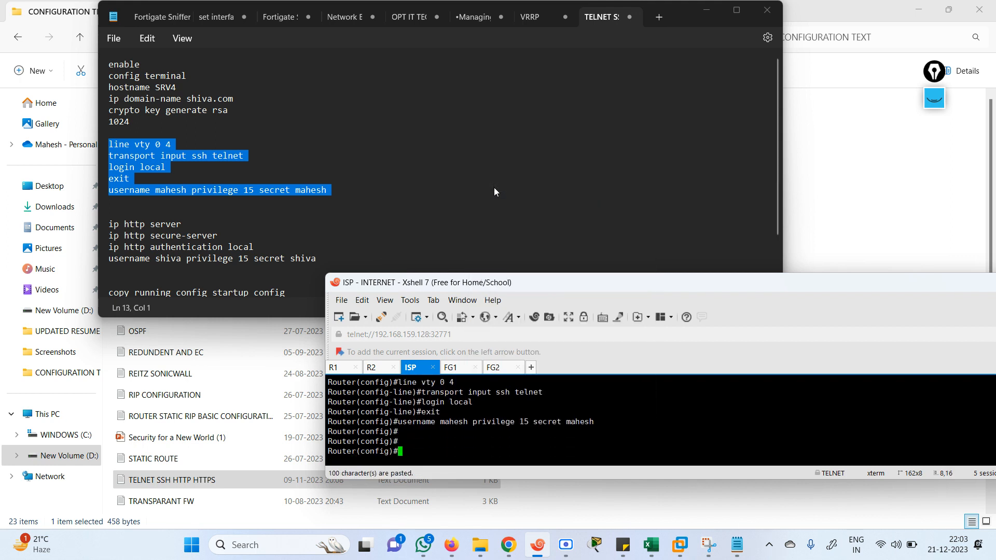
{"action": "key", "text": "Return"}
{"action": "key", "text": "Return"}
{"action": "key", "text": "Return"}
{"action": "key", "text": "Return"}
{"action": "key", "text": "Return"}
{"action": "key", "text": "Return"}
{"action": "key", "text": "Return"}
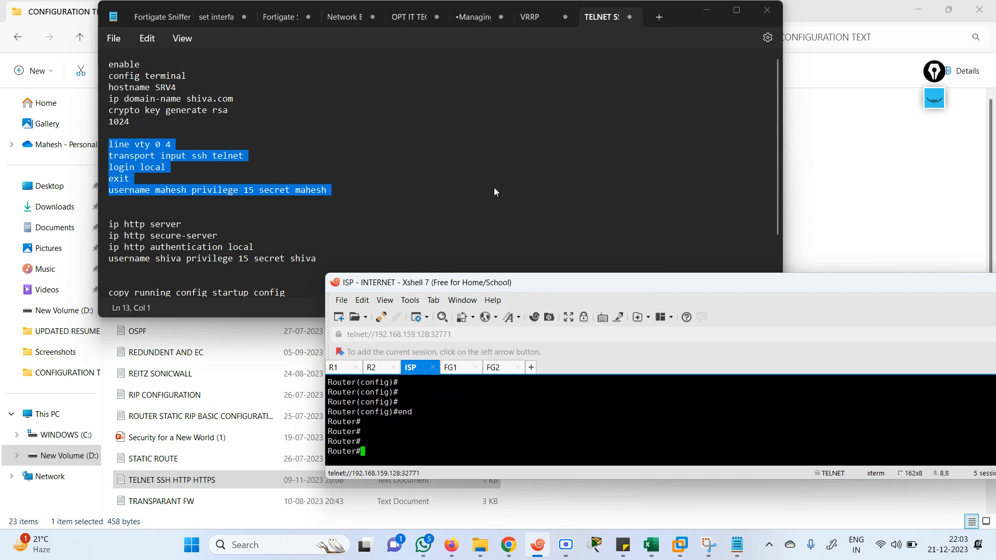
{"action": "key", "text": "Return"}
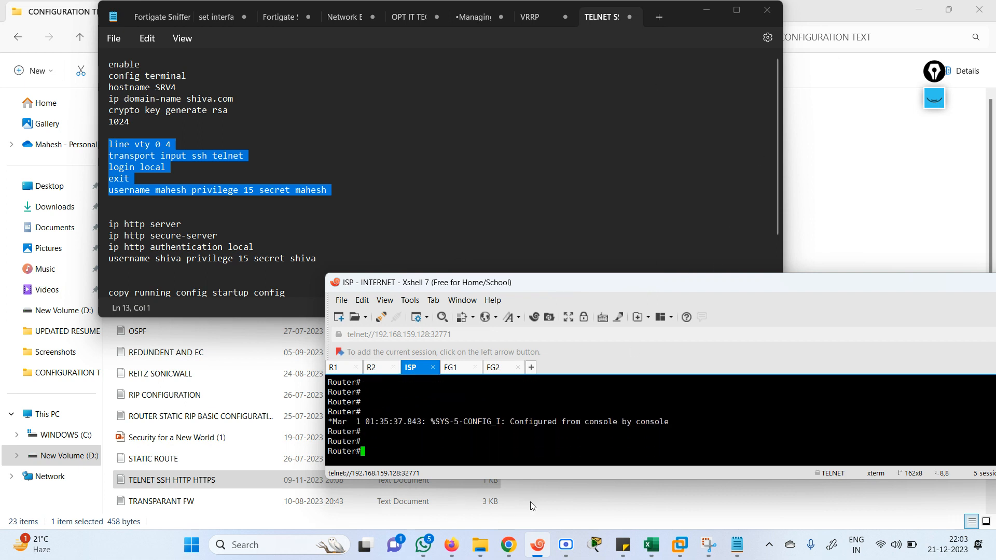
{"action": "left_click", "coordinate": [336, 369]}
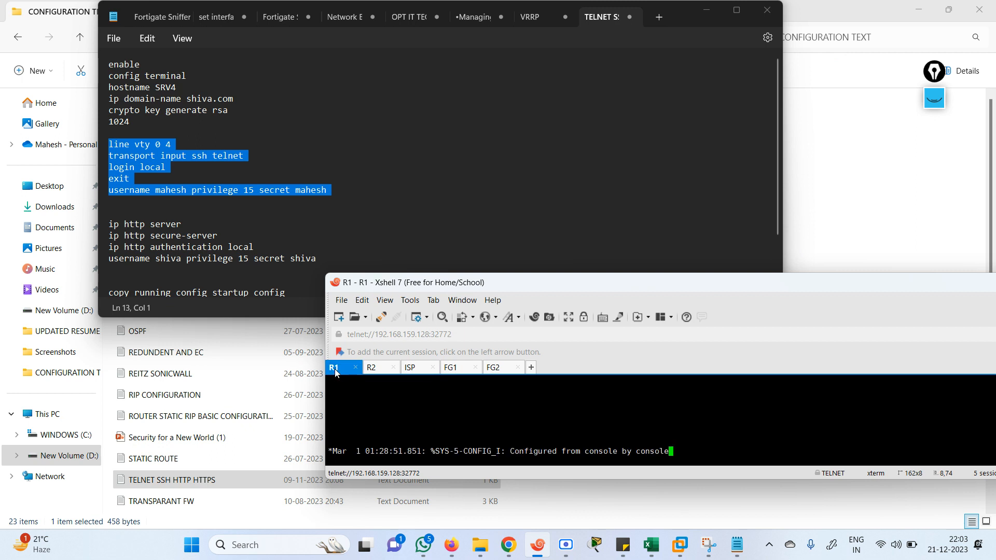
Enter privileged mode on R1 and start a telnet command, checking the topology for the ISP address
{"action": "key", "text": "Return"}
{"action": "key", "text": "Return"}
{"action": "key", "text": "Return"}
{"action": "key", "text": "Return"}
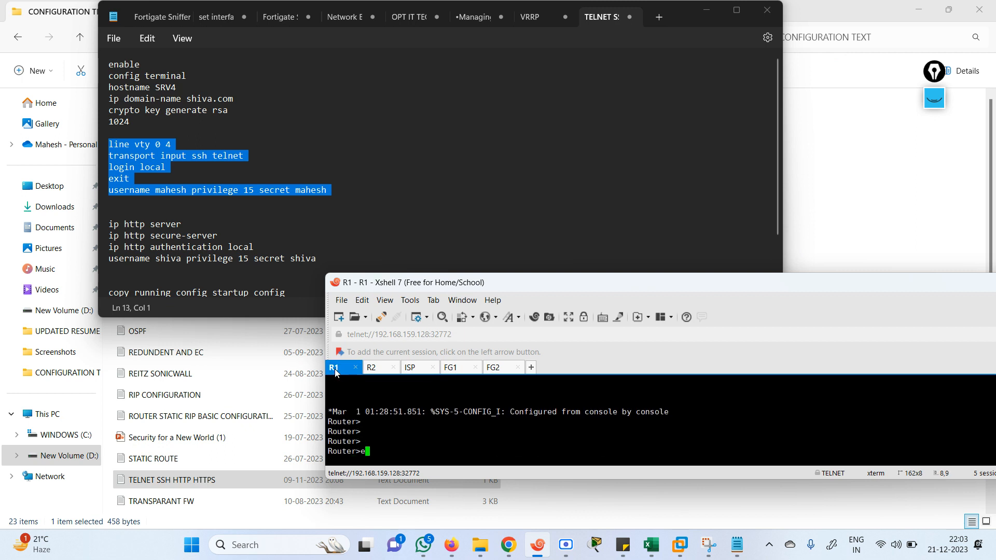
{"action": "type", "text": "n"}
{"action": "key", "text": "Return"}
{"action": "type", "text": "tel"}
{"action": "key", "text": "Tab"}
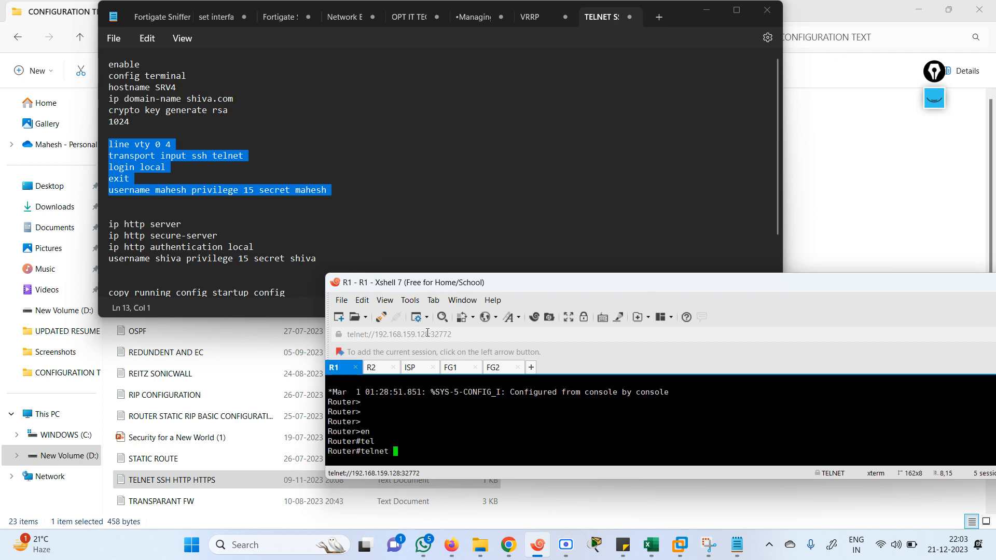
{"action": "mouse_move", "coordinate": [450, 545]}
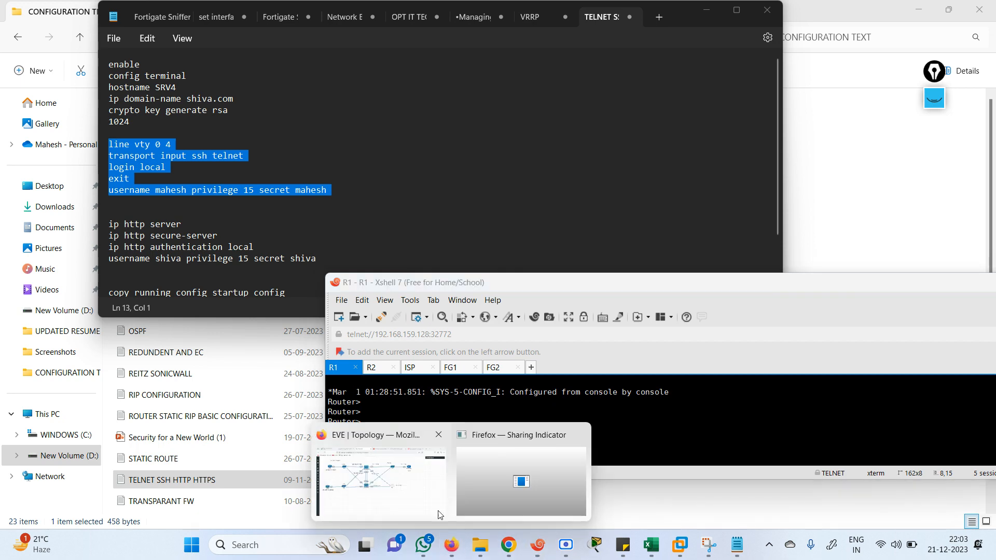
{"action": "left_click", "coordinate": [415, 492]}
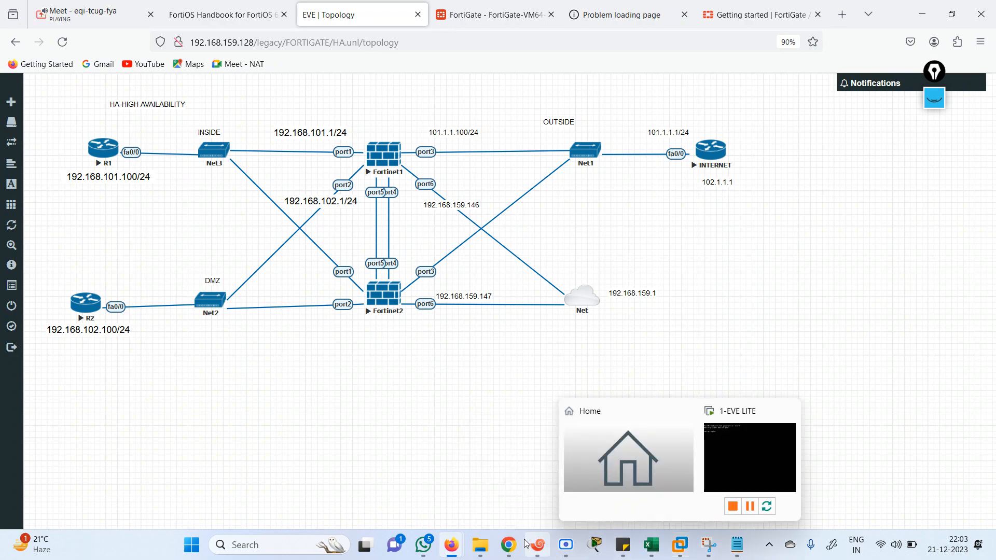
{"action": "mouse_move", "coordinate": [537, 544]}
{"action": "left_click", "coordinate": [452, 497]}
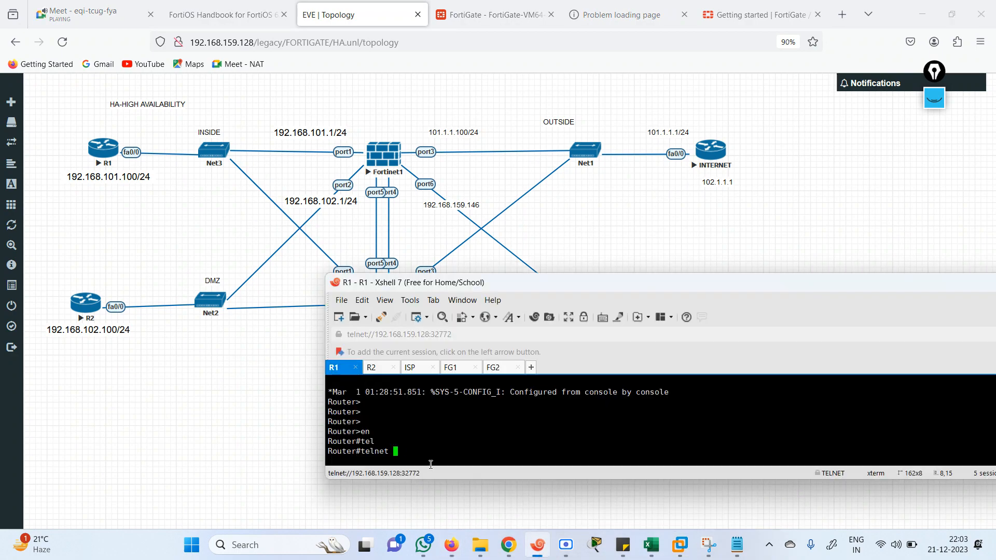
Telnet from R1 to 102.1.1.1 and log in with the new local user's credentials
{"action": "type", "text": "102.1.1.1"}
{"action": "key", "text": "Return"}
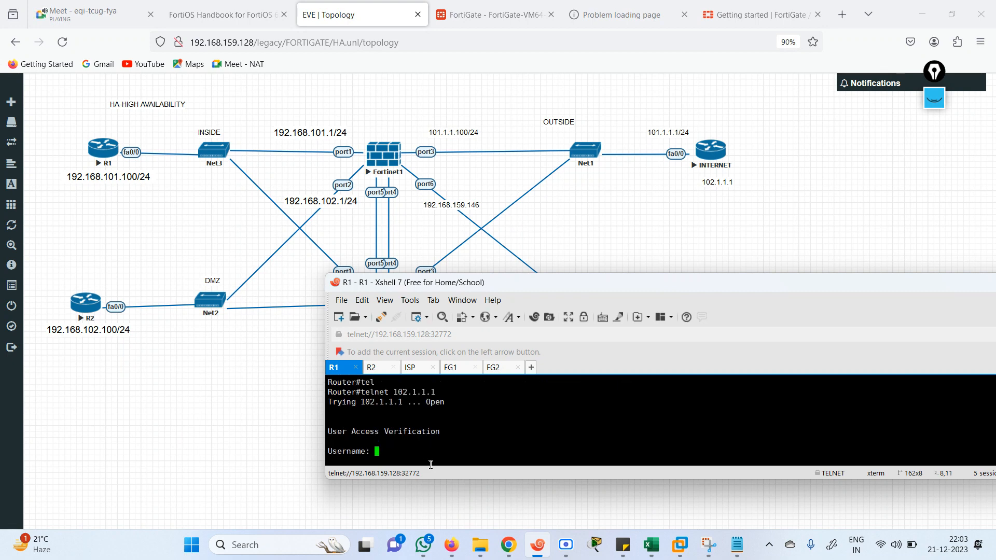
{"action": "type", "text": "mahesh"}
{"action": "key", "text": "Return"}
{"action": "key", "text": "Return"}
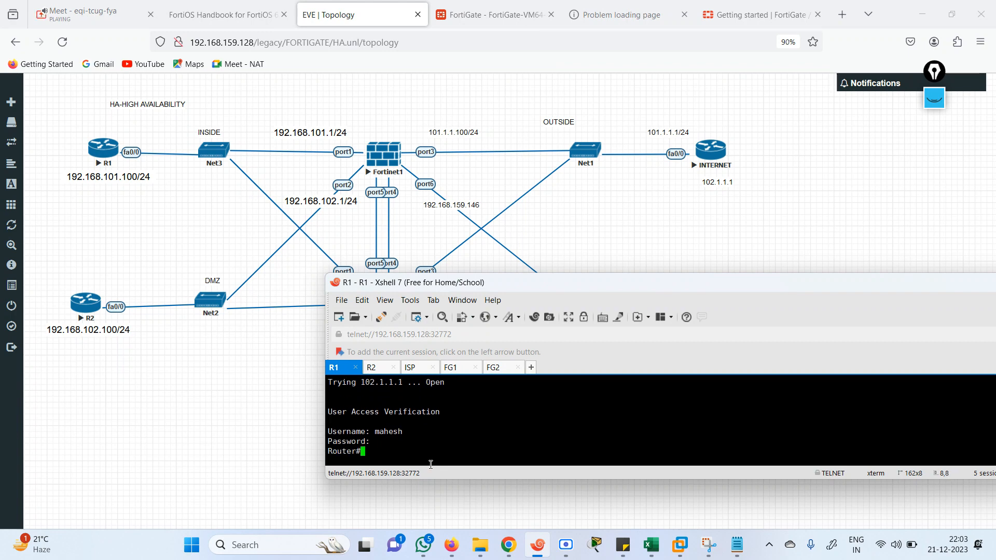
{"action": "key", "text": "Return"}
{"action": "key", "text": "Return"}
{"action": "key", "text": "Return"}
{"action": "key", "text": "Return"}
{"action": "key", "text": "Return"}
{"action": "key", "text": "Return"}
{"action": "key", "text": "Return"}
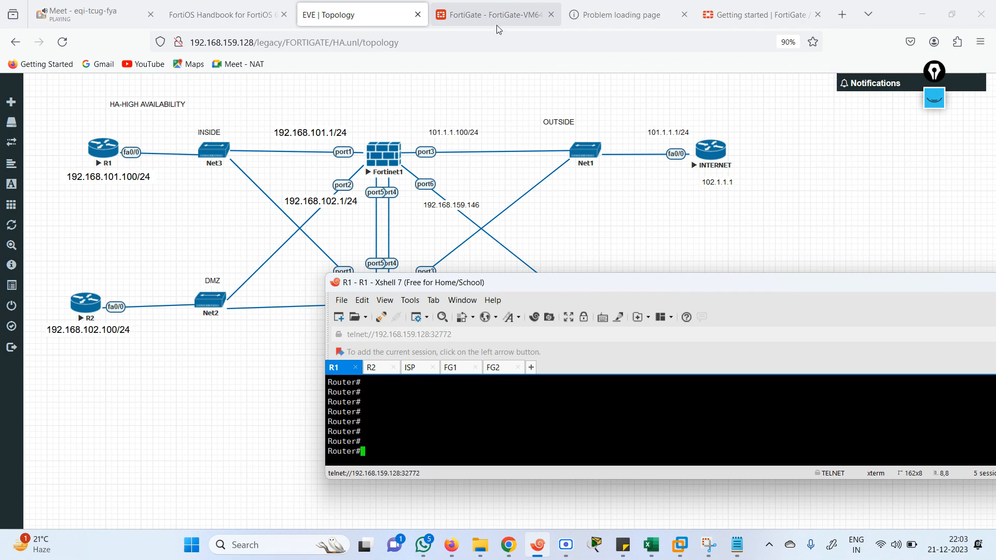
{"action": "left_click", "coordinate": [507, 14]}
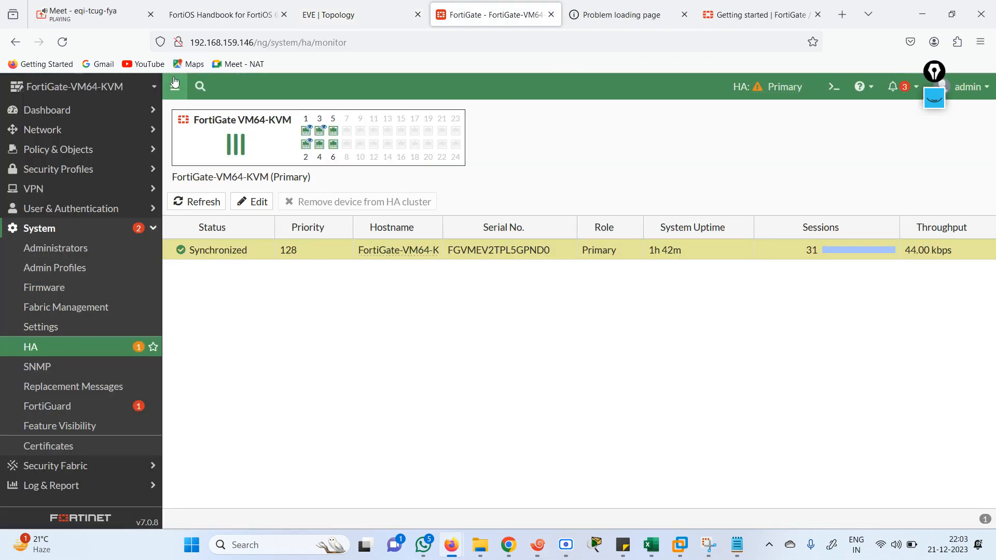
Refresh the FortiGate HA status, then exit R1's telnet session to 102.1.1.1
{"action": "left_click", "coordinate": [62, 42]}
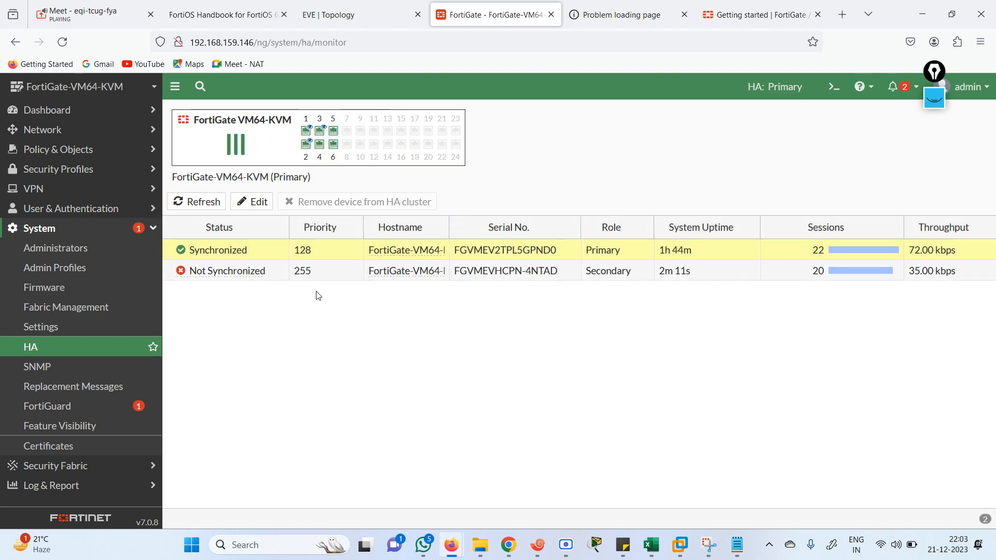
{"action": "mouse_move", "coordinate": [507, 279]}
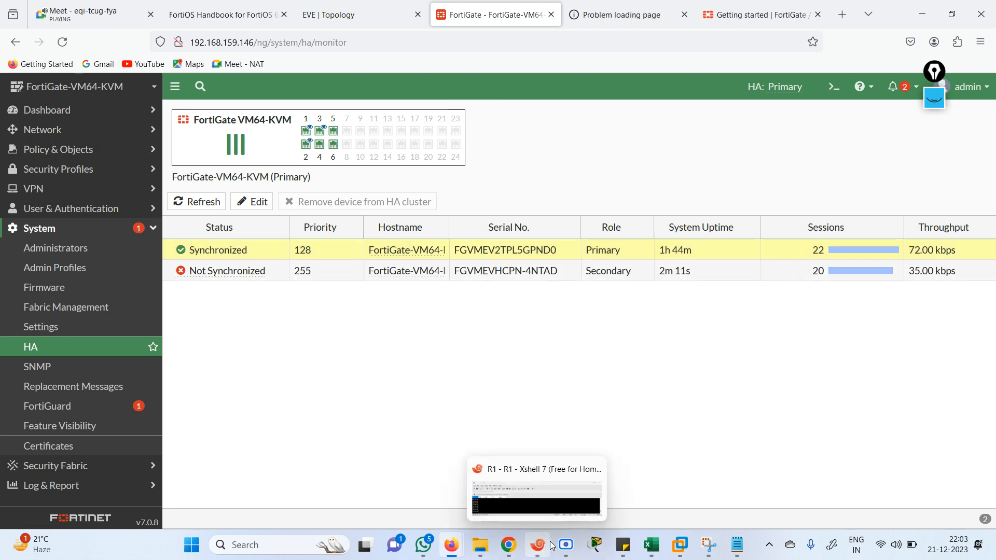
{"action": "left_click", "coordinate": [540, 558]}
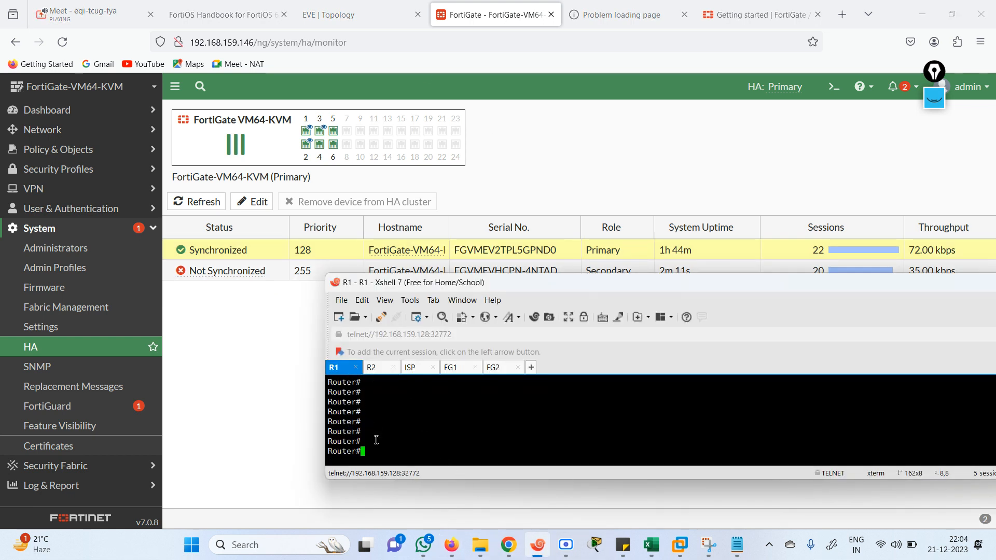
{"action": "type", "text": "exit"}
{"action": "key", "text": "Return"}
{"action": "key", "text": "Return"}
{"action": "key", "text": "Return"}
{"action": "key", "text": "Return"}
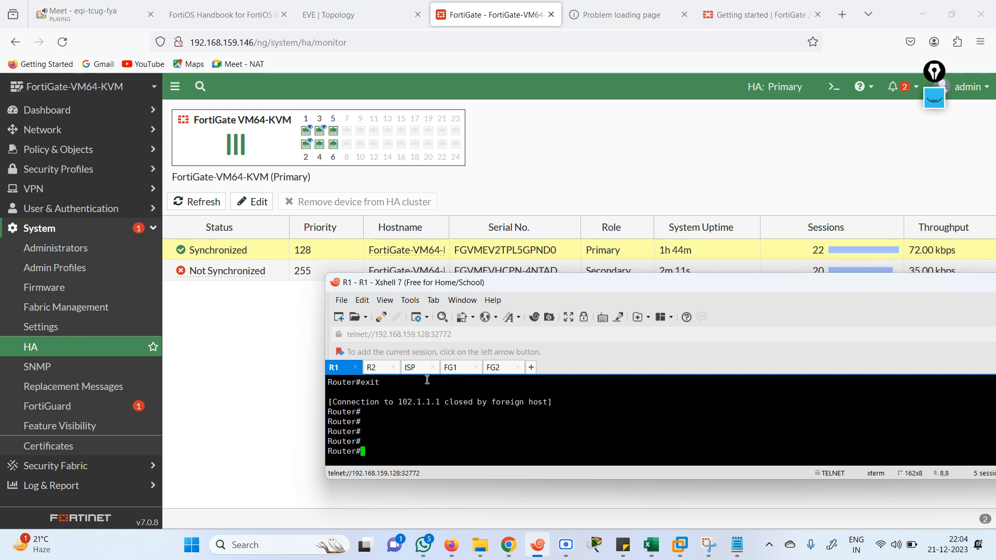
{"action": "left_click", "coordinate": [414, 368]}
Set the ISP router's hostname to INTERNET in configuration mode
{"action": "type", "text": "h"}
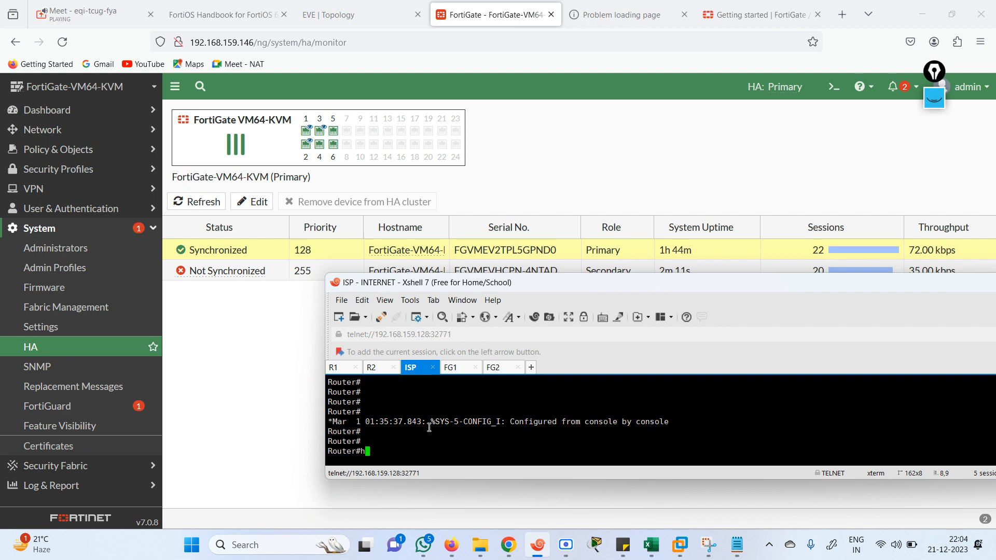
{"action": "type", "text": "conf te"}
{"action": "key", "text": "Return"}
{"action": "type", "text": "ho"}
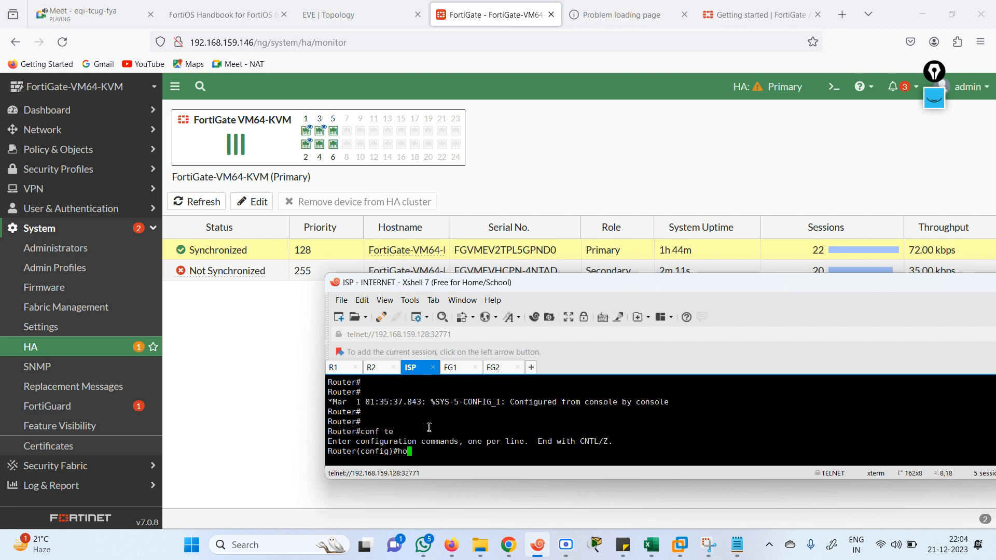
{"action": "key", "text": "Tab"}
{"action": "type", "text": "INTE"}
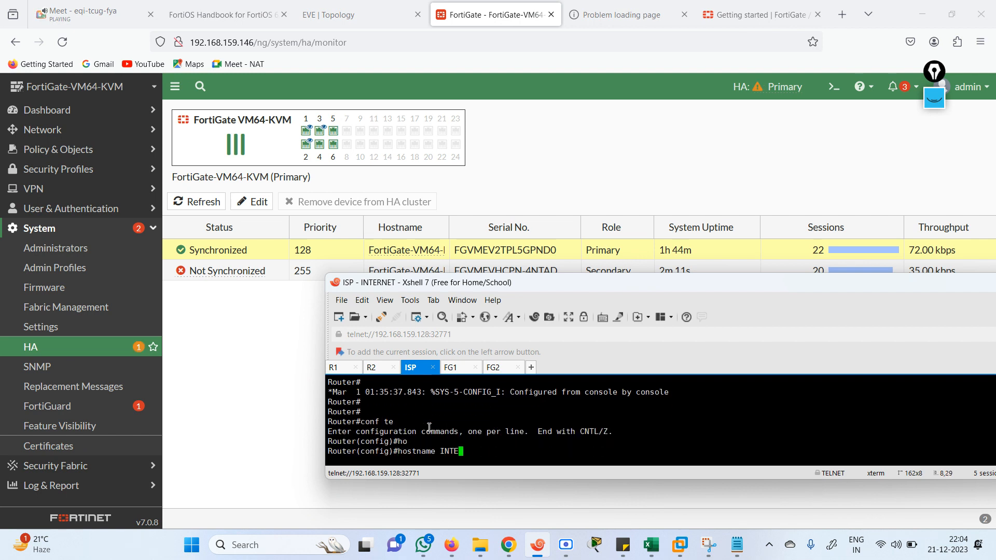
{"action": "type", "text": "RNNET"}
{"action": "key", "text": "Return"}
{"action": "key", "text": "Return"}
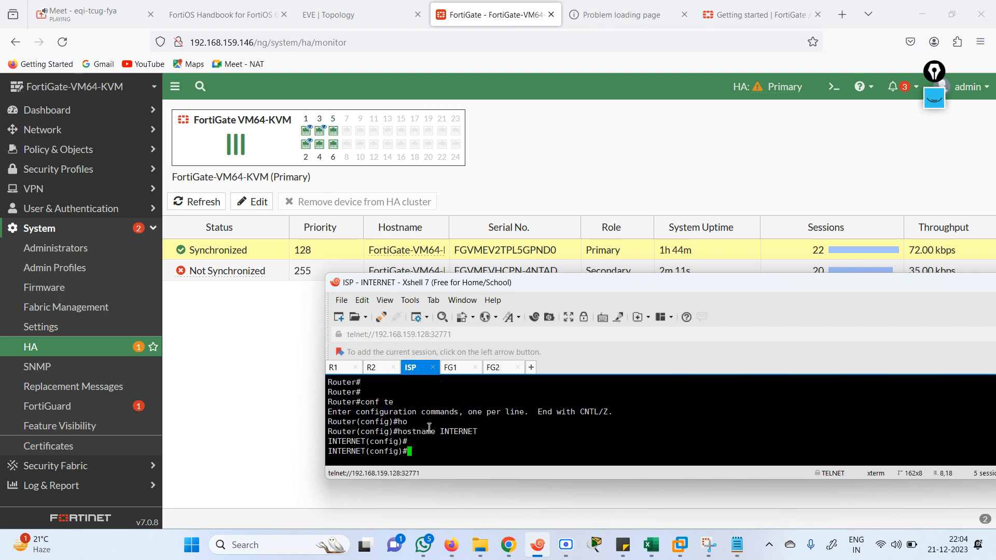
{"action": "key", "text": "Return"}
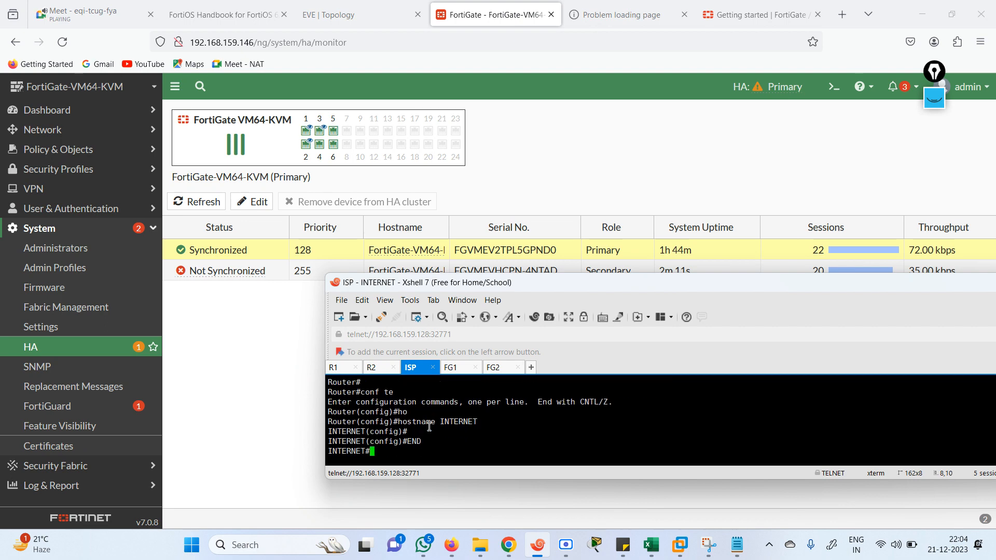
Telnet from R1 to 102.1.1.1, retrying after a failed admin login, and log in as the new local user
{"action": "left_click", "coordinate": [340, 369]}
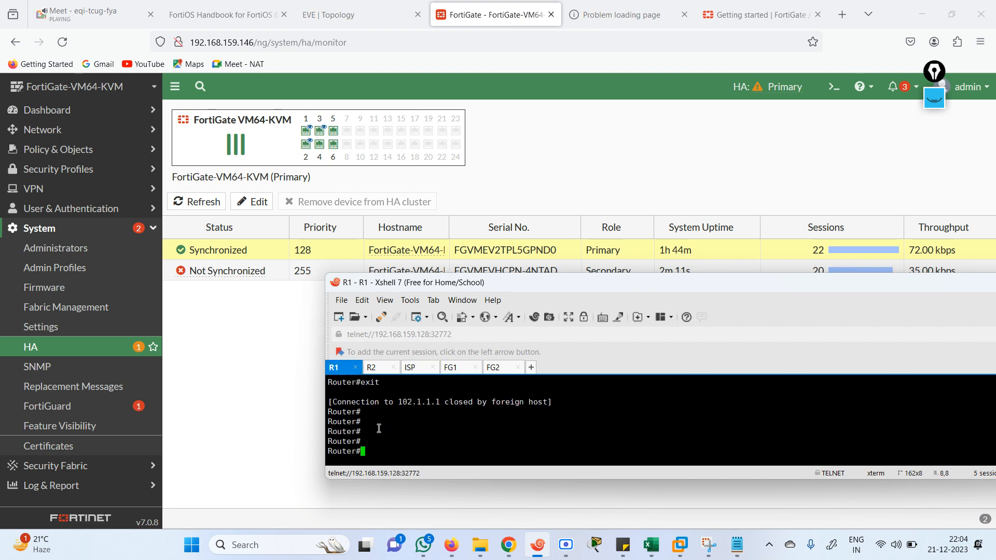
{"action": "key", "text": "Up"}
{"action": "key", "text": "Up"}
{"action": "key", "text": "Down"}
{"action": "key", "text": "Return"}
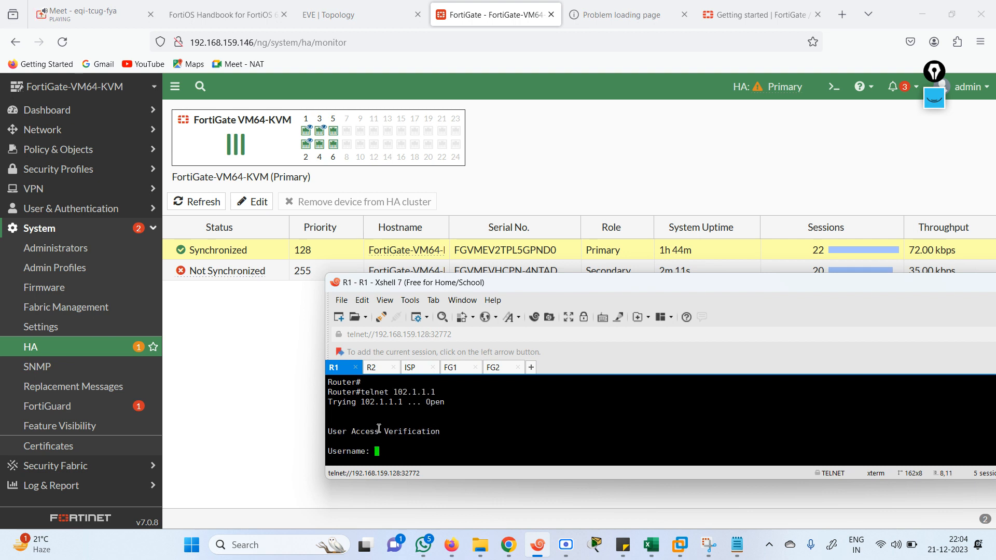
{"action": "type", "text": "admin"}
{"action": "key", "text": "Return"}
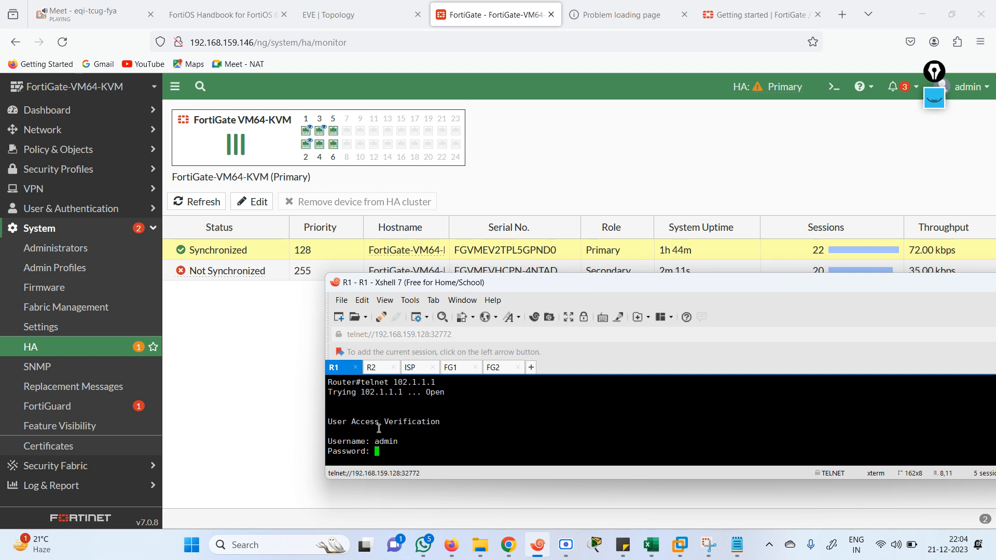
{"action": "key", "text": "Return"}
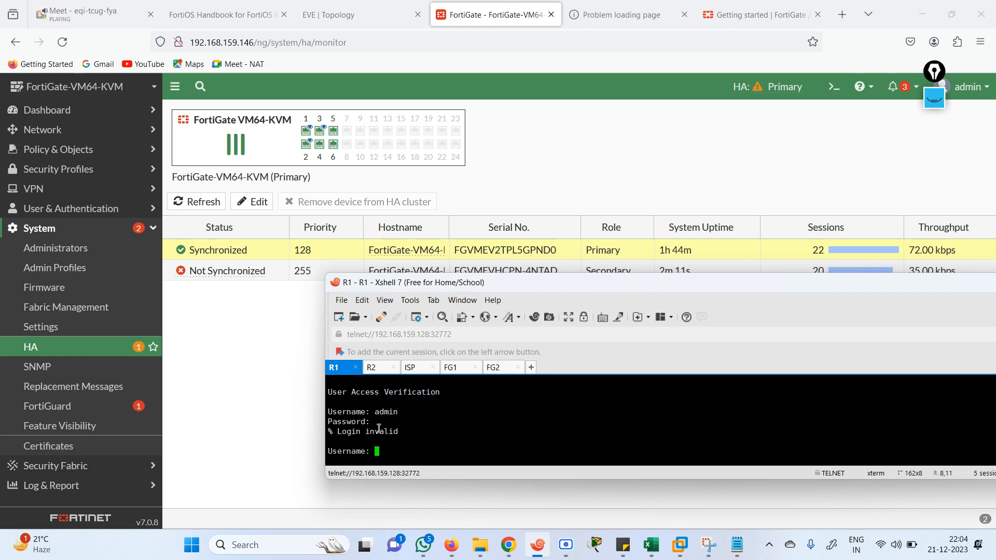
{"action": "left_click", "coordinate": [384, 370]}
{"action": "left_click", "coordinate": [335, 372]}
{"action": "type", "text": "adm"}
{"action": "key", "text": "BackSpace"}
{"action": "key", "text": "BackSpace"}
{"action": "key", "text": "BackSpace"}
{"action": "type", "text": "mahesh"}
{"action": "key", "text": "Return"}
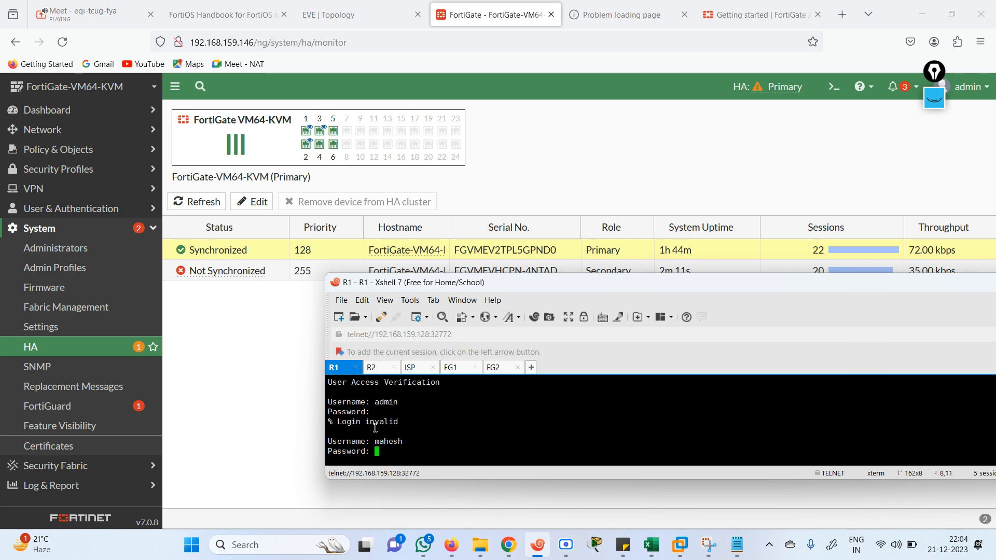
{"action": "key", "text": "Return"}
{"action": "key", "text": "Return"}
{"action": "key", "text": "Return"}
{"action": "key", "text": "Return"}
{"action": "key", "text": "Return"}
{"action": "key", "text": "Return"}
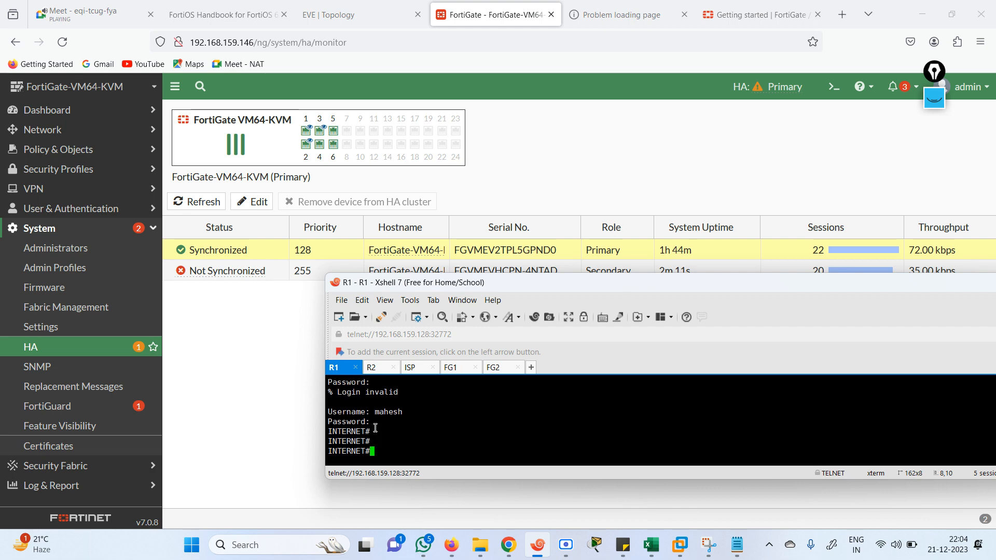
{"action": "key", "text": "Return"}
{"action": "key", "text": "Return"}
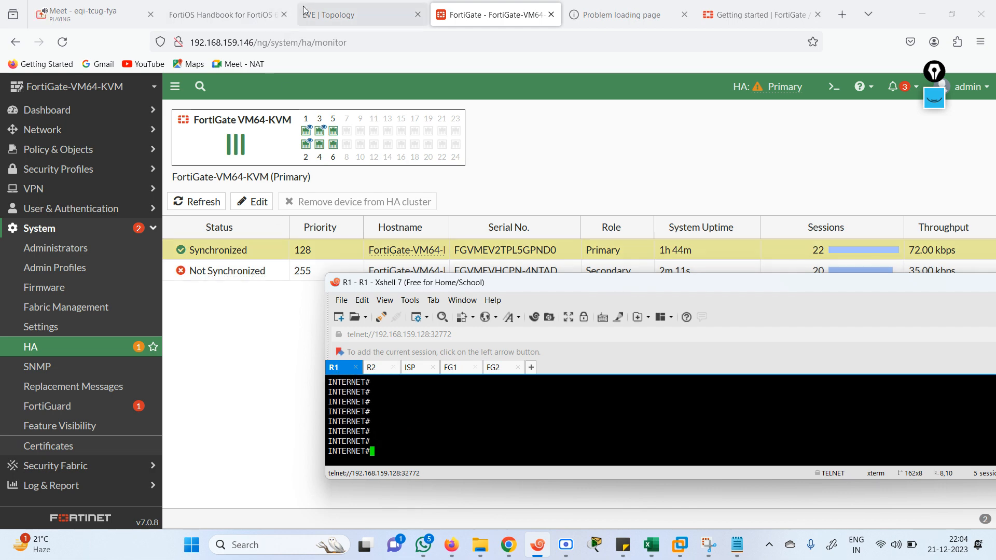
Exit the INTERNET session and telnet to 102.1.1.1 again, logging in as the new local user
{"action": "left_click", "coordinate": [327, 11]}
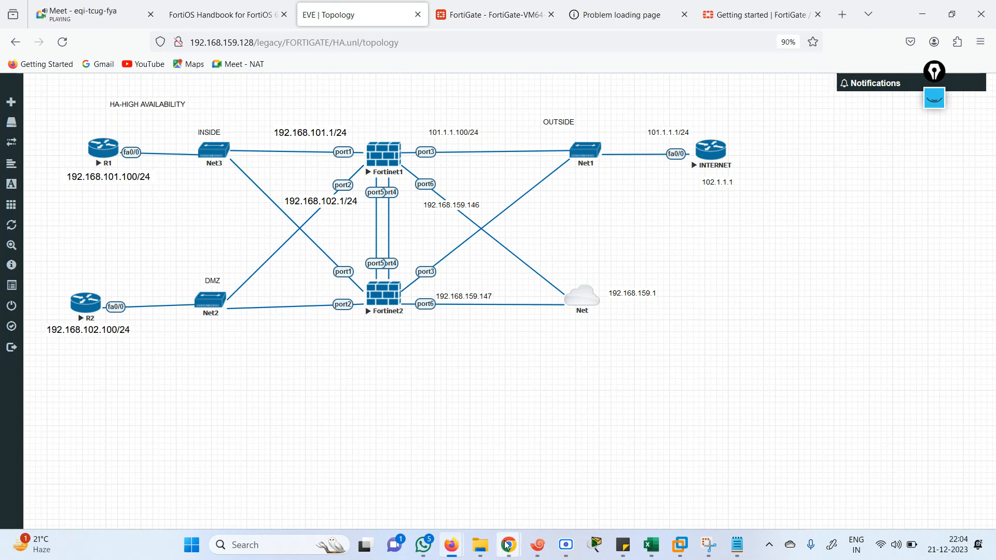
{"action": "left_click", "coordinate": [538, 550]}
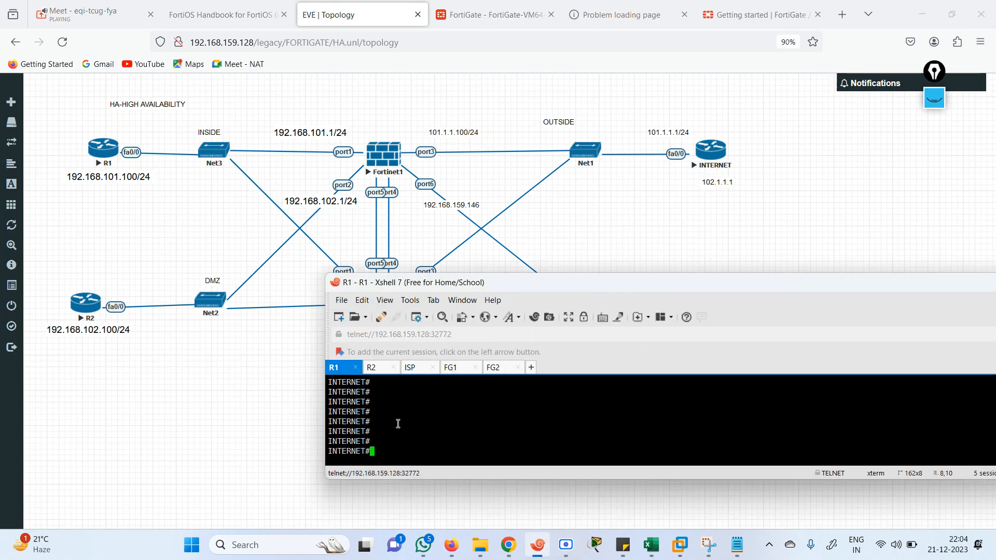
{"action": "type", "text": "exit"}
{"action": "key", "text": "Return"}
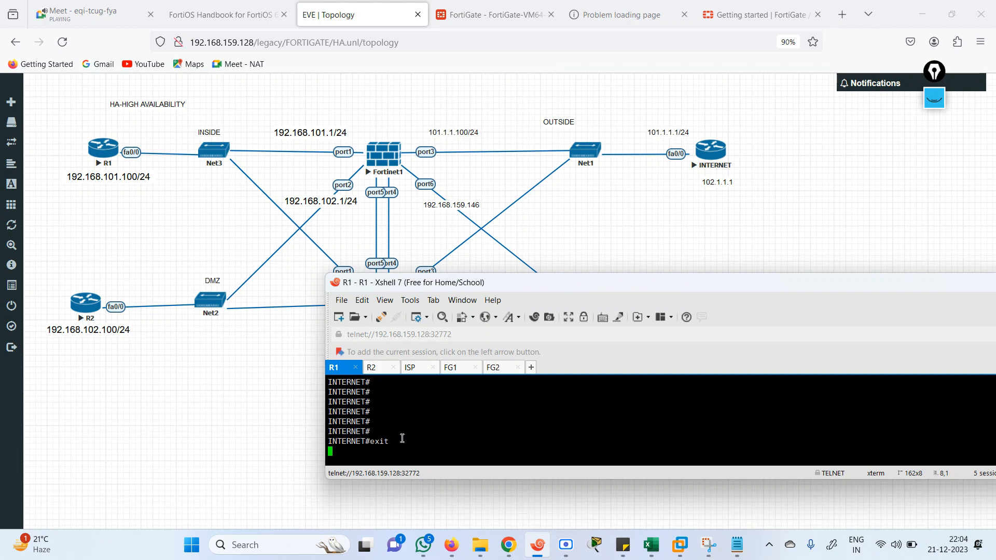
{"action": "key", "text": "Up"}
{"action": "key", "text": "Return"}
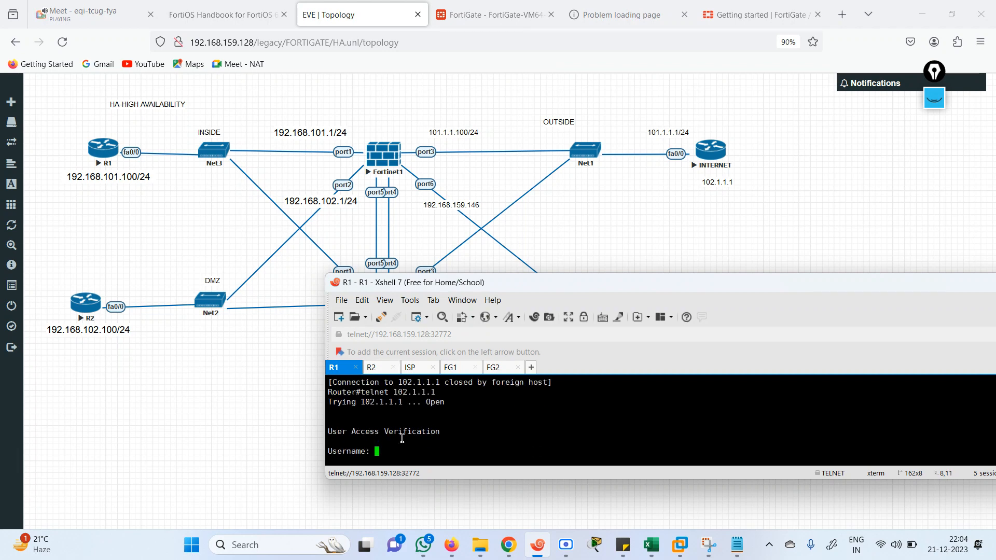
{"action": "type", "text": "mahesh"}
{"action": "key", "text": "Return"}
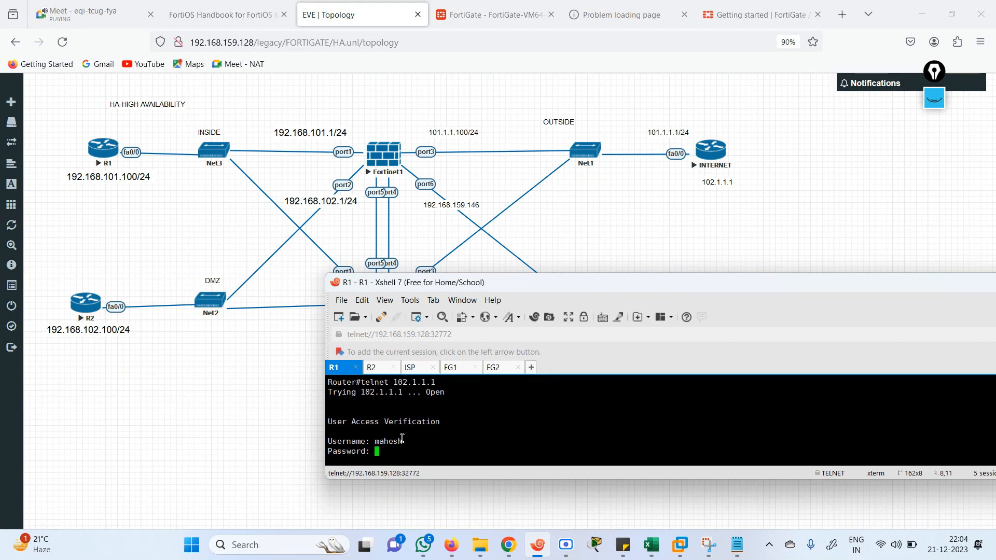
{"action": "key", "text": "Return"}
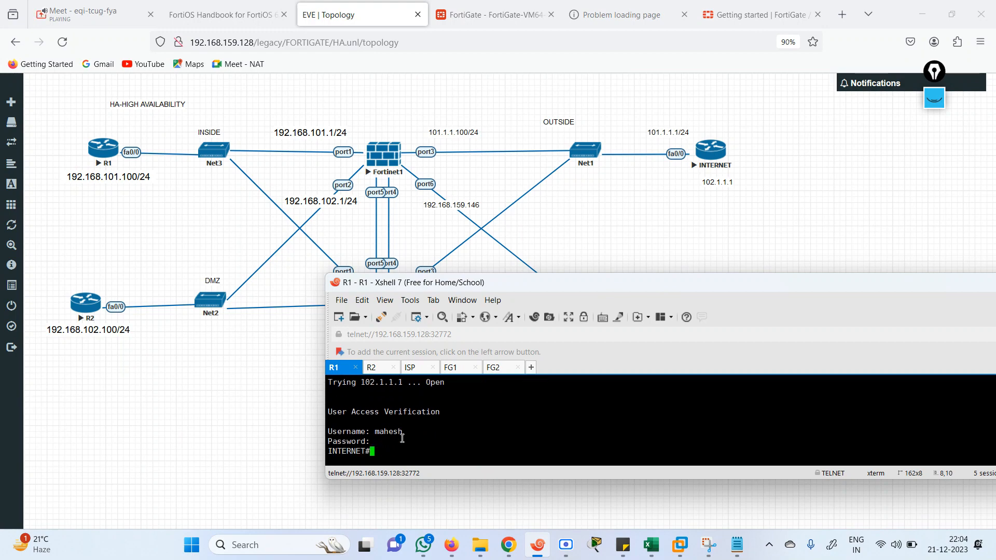
{"action": "left_click", "coordinate": [488, 16]}
Reload the HA cluster status table on the System > HA monitor four times
{"action": "left_click", "coordinate": [196, 202]}
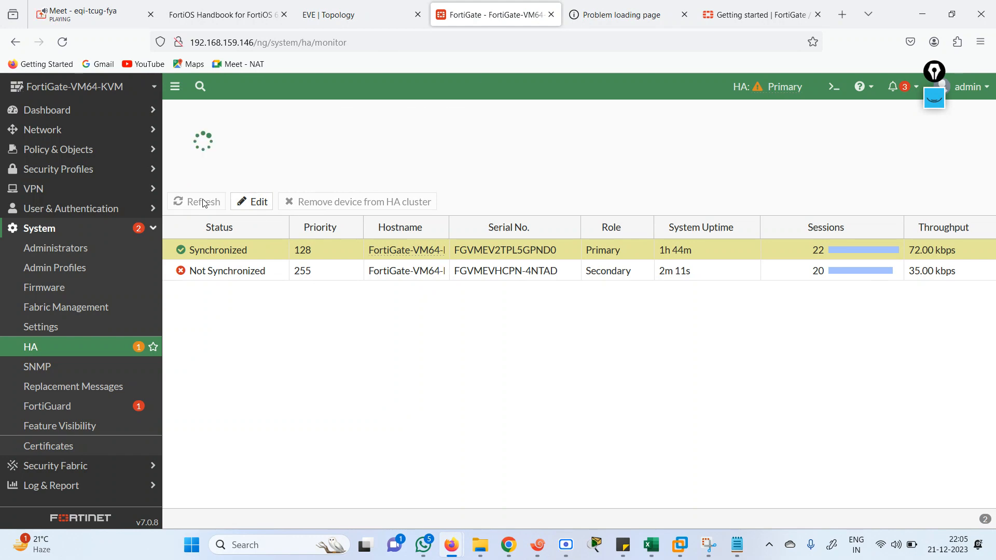
{"action": "left_click", "coordinate": [192, 206]}
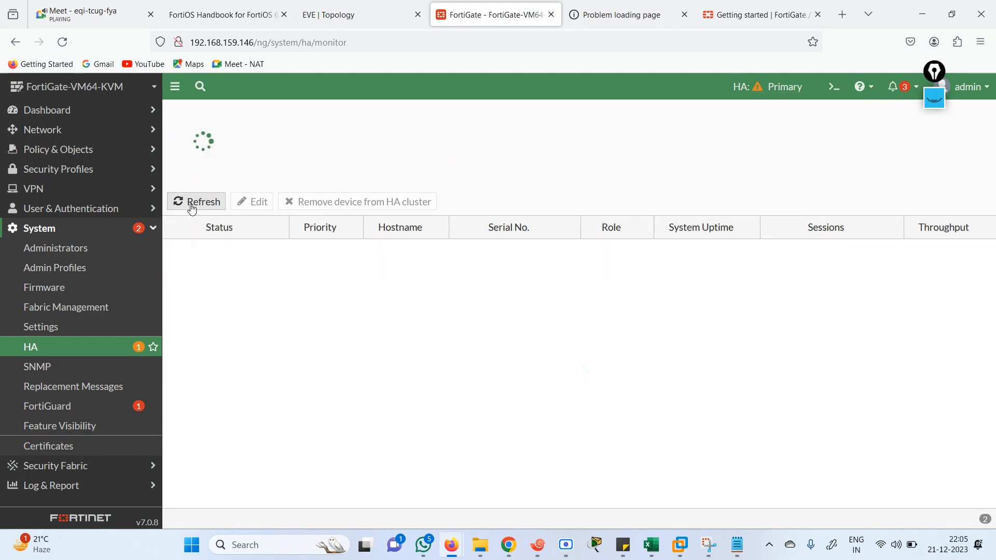
{"action": "left_click", "coordinate": [202, 208]}
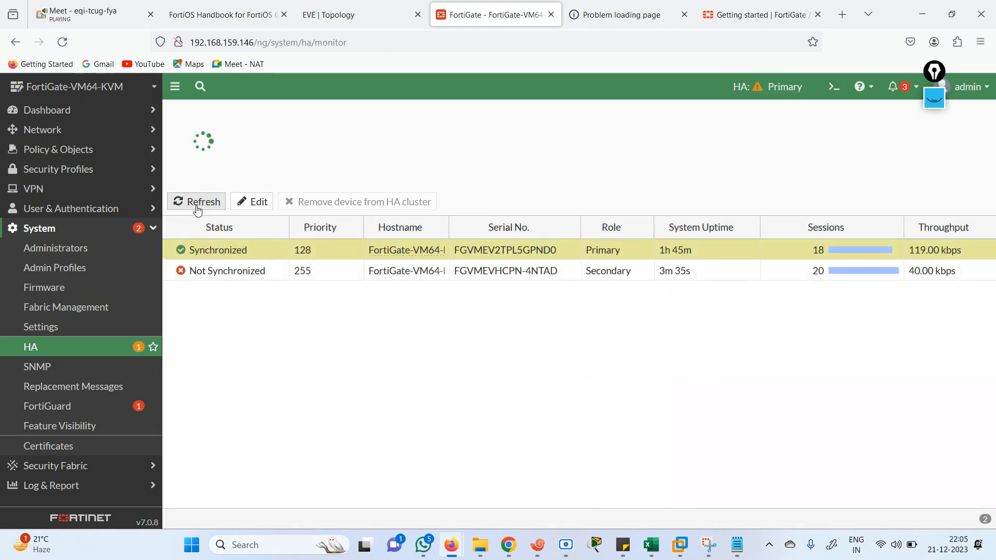
{"action": "left_click", "coordinate": [198, 204]}
Bring up FG2's console to read the secondary's sync-with-primary log messages
{"action": "mouse_move", "coordinate": [566, 556]}
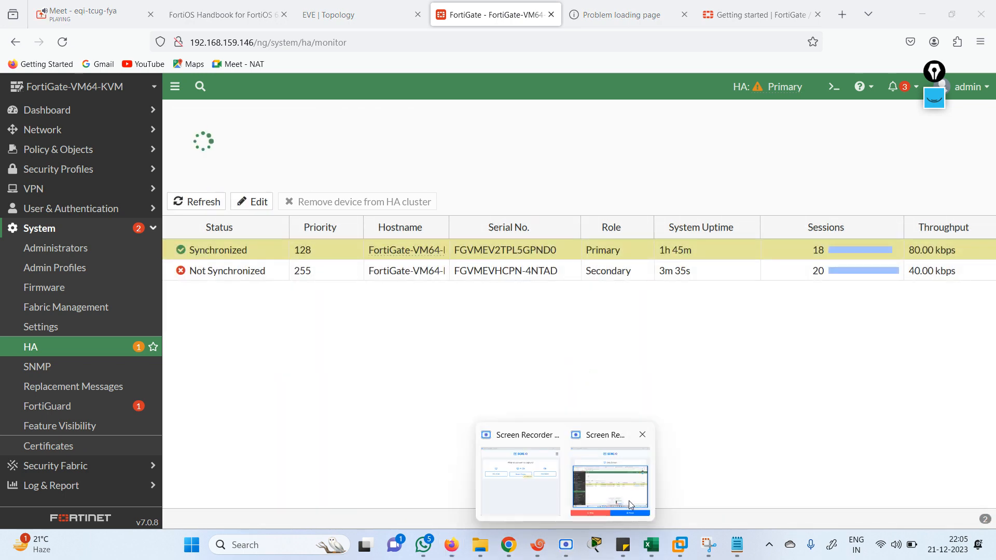
{"action": "left_click", "coordinate": [622, 497]}
{"action": "left_click", "coordinate": [783, 425]}
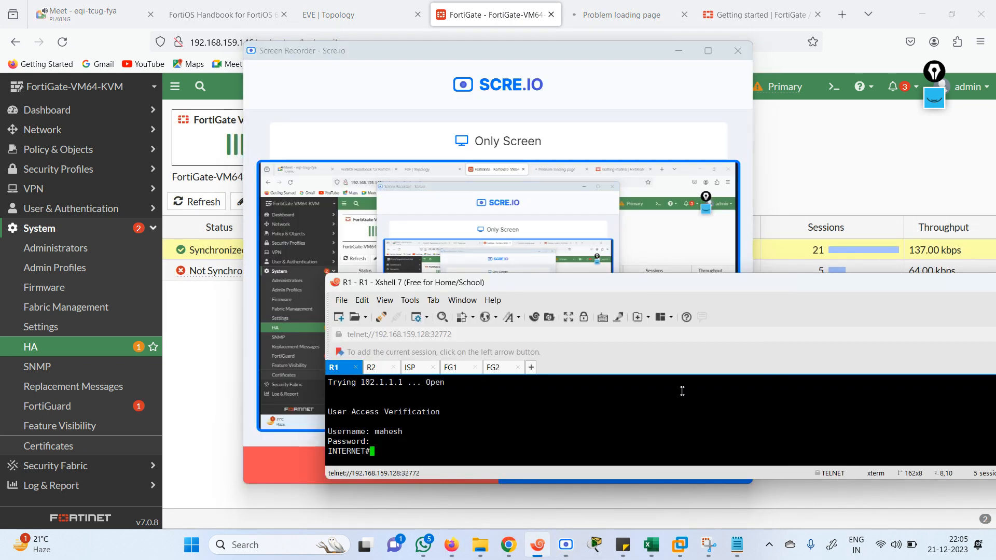
{"action": "left_click", "coordinate": [496, 368]}
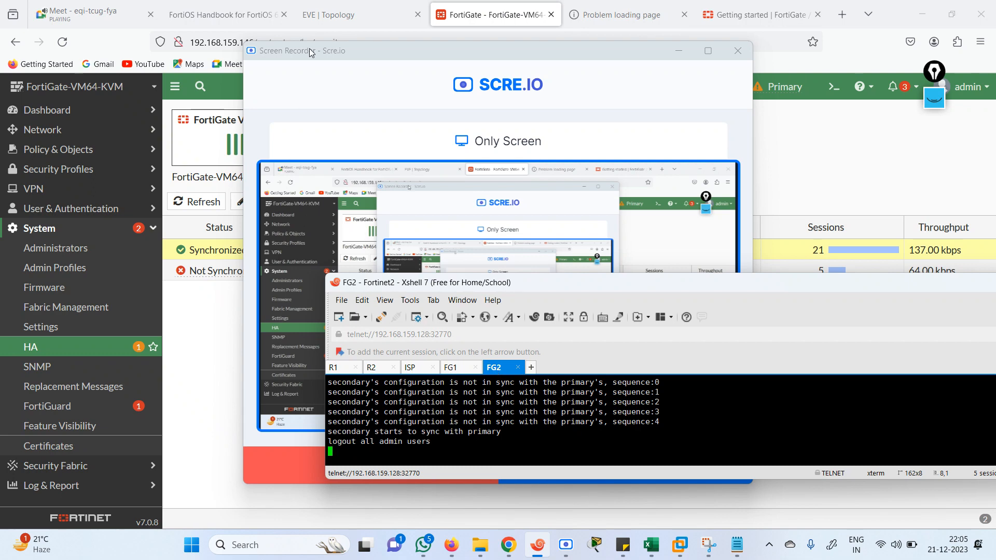
{"action": "left_click", "coordinate": [317, 15]}
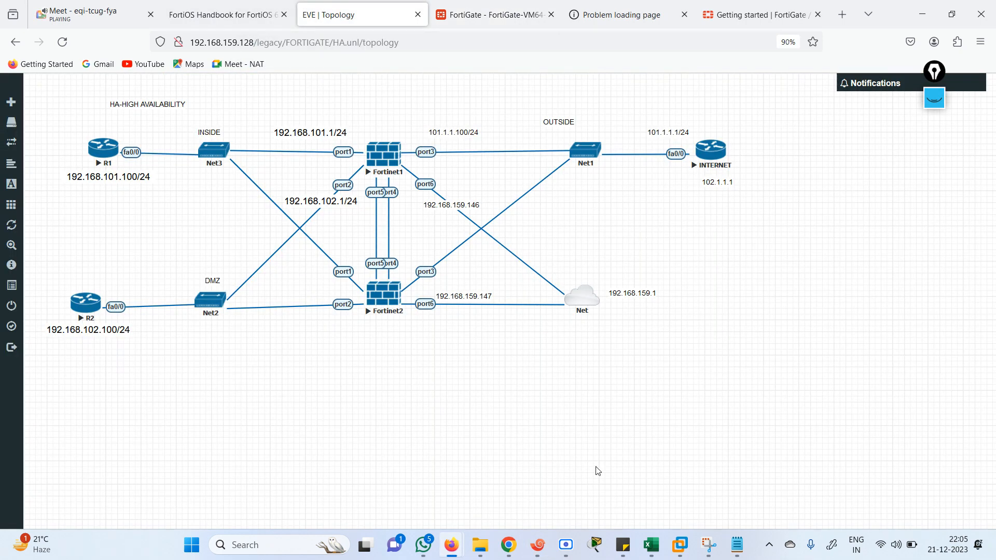
{"action": "mouse_move", "coordinate": [538, 545]}
{"action": "left_click", "coordinate": [519, 479]}
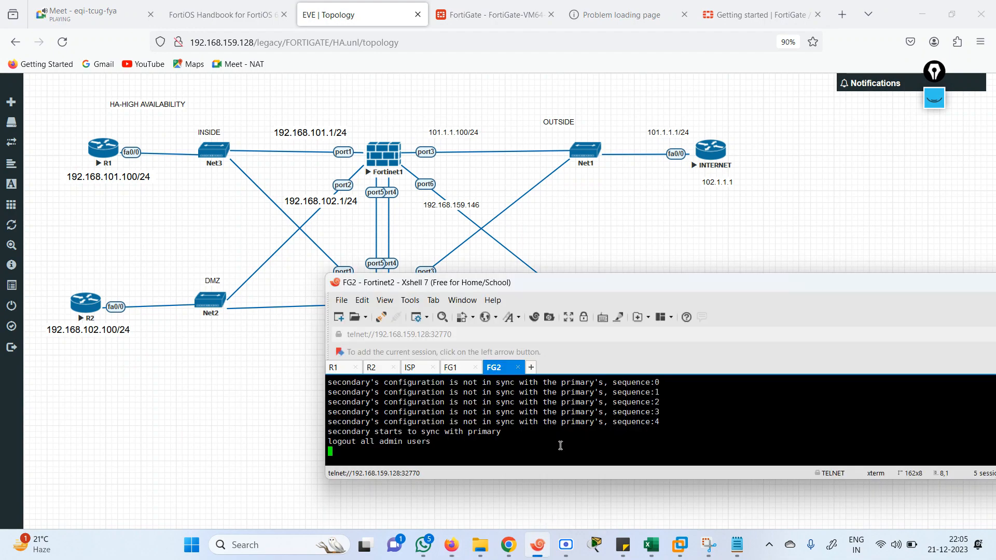
Log in to FG2's CLI as admin and enlarge the terminal window
{"action": "key", "text": "Return"}
{"action": "key", "text": "Return"}
{"action": "key", "text": "Return"}
{"action": "type", "text": "admi"}
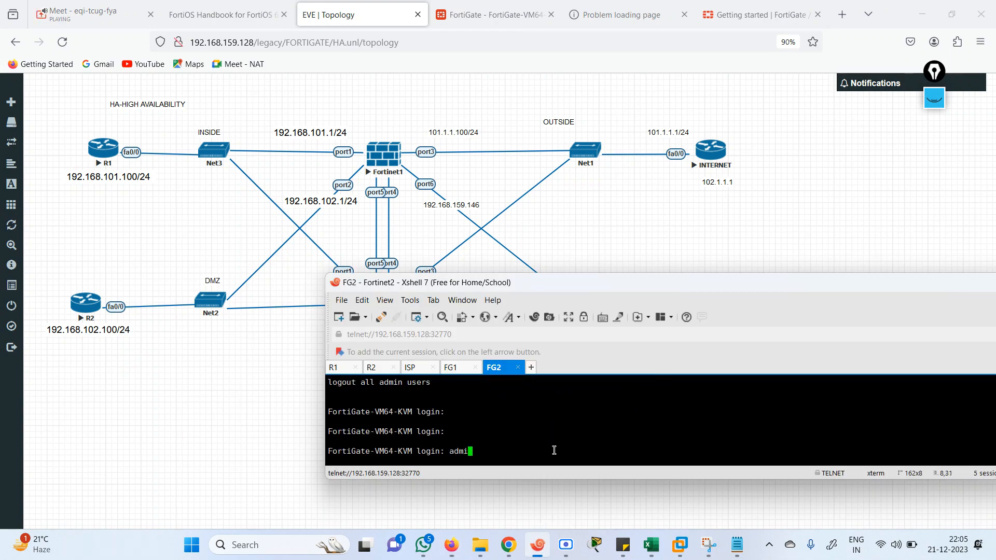
{"action": "type", "text": "n"}
{"action": "key", "text": "Return"}
{"action": "type", "text": "admin"}
{"action": "key", "text": "Return"}
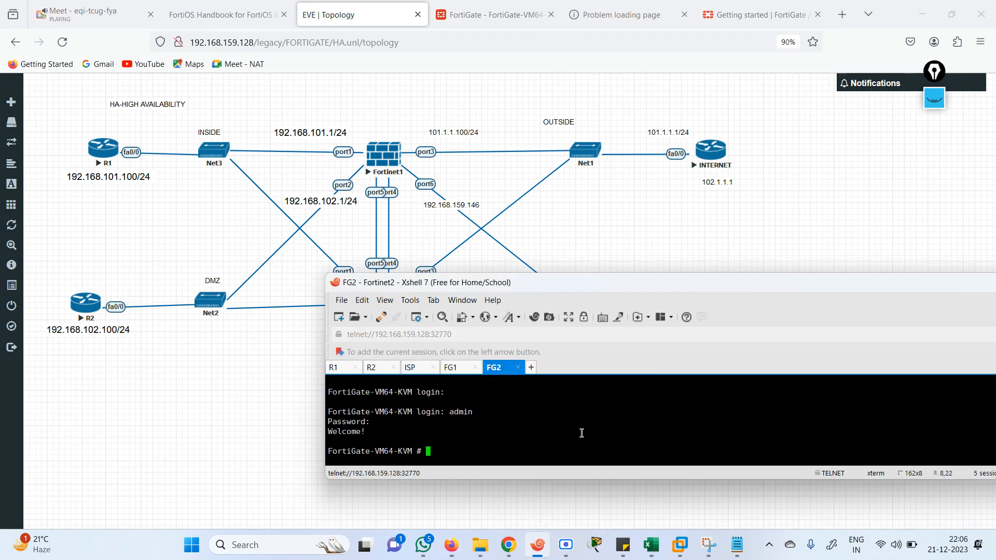
{"action": "double_click", "coordinate": [672, 277]}
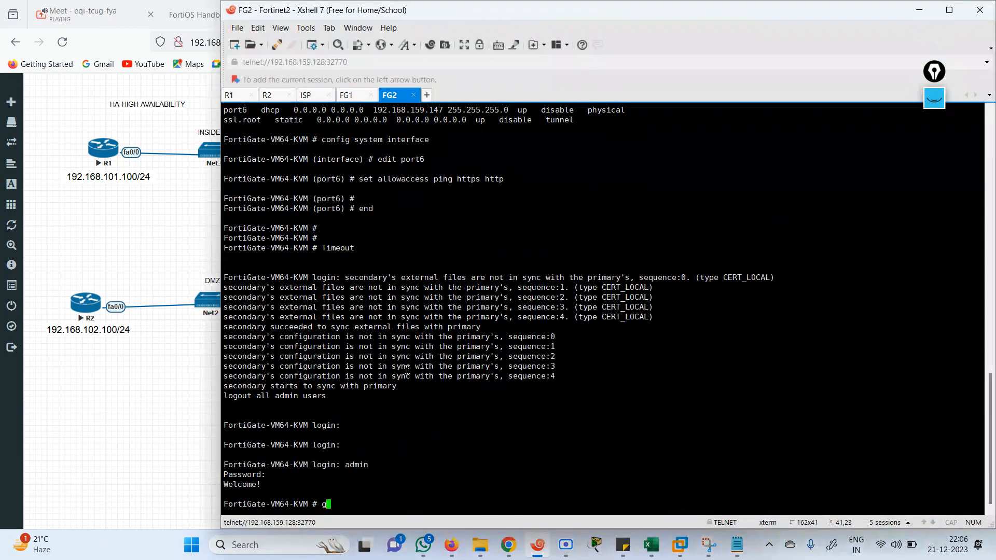
Run 'show system interface' on FG2 and page through the synced port1–port3 addresses
{"action": "type", "text": "show sctp-filter"}
{"action": "key", "text": "BackSpace"}
{"action": "key", "text": "BackSpace"}
{"action": "key", "text": "BackSpace"}
{"action": "key", "text": "BackSpace"}
{"action": "key", "text": "BackSpace"}
{"action": "key", "text": "BackSpace"}
{"action": "key", "text": "BackSpace"}
{"action": "key", "text": "BackSpace"}
{"action": "key", "text": "BackSpace"}
{"action": "key", "text": "BackSpace"}
{"action": "key", "text": "BackSpace"}
{"action": "type", "text": "system interface"}
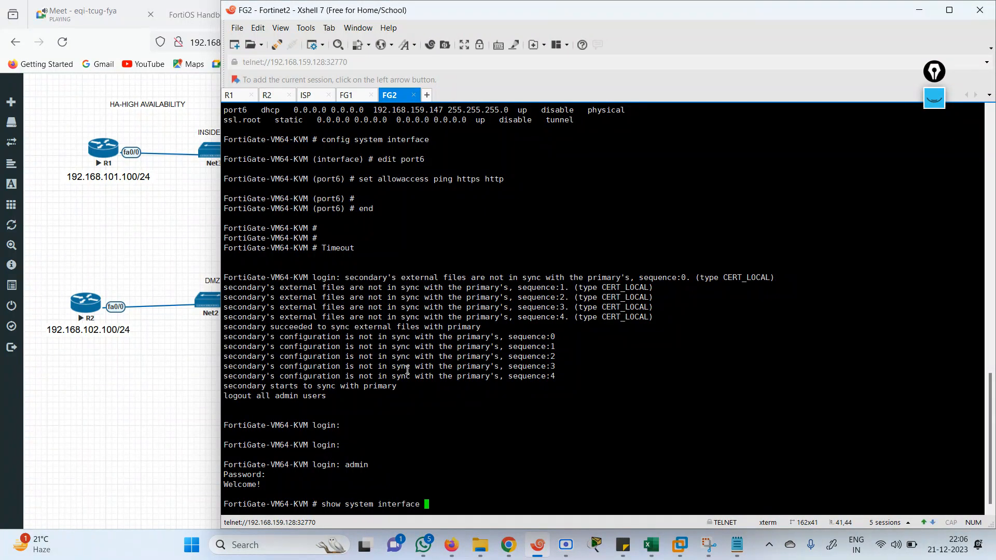
{"action": "key", "text": "Return"}
{"action": "key", "text": "Up"}
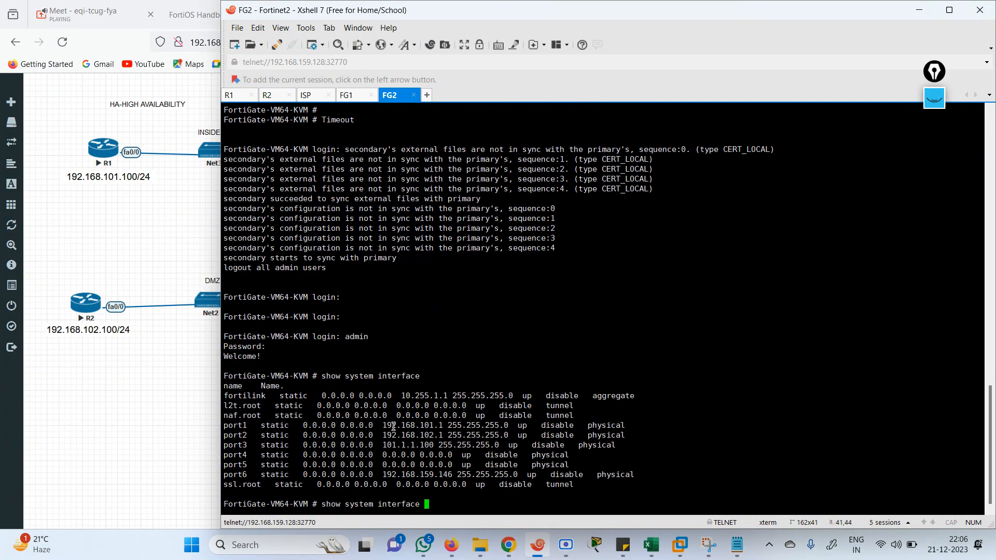
{"action": "left_click_drag", "start_coordinate": [387, 426], "coordinate": [584, 446]}
{"action": "key", "text": "Return"}
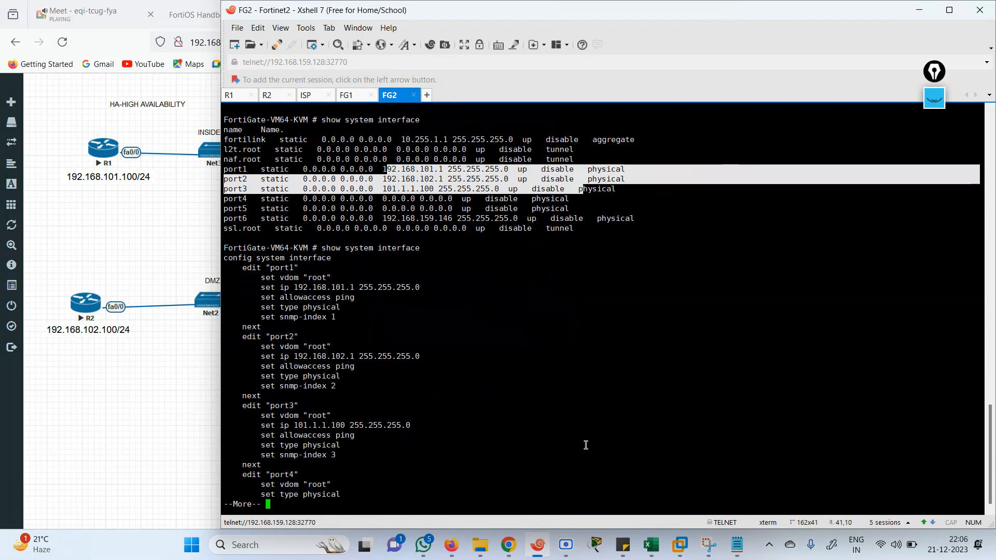
{"action": "key", "text": "space"}
{"action": "key", "text": "space"}
{"action": "type", "text": "show file-filter"}
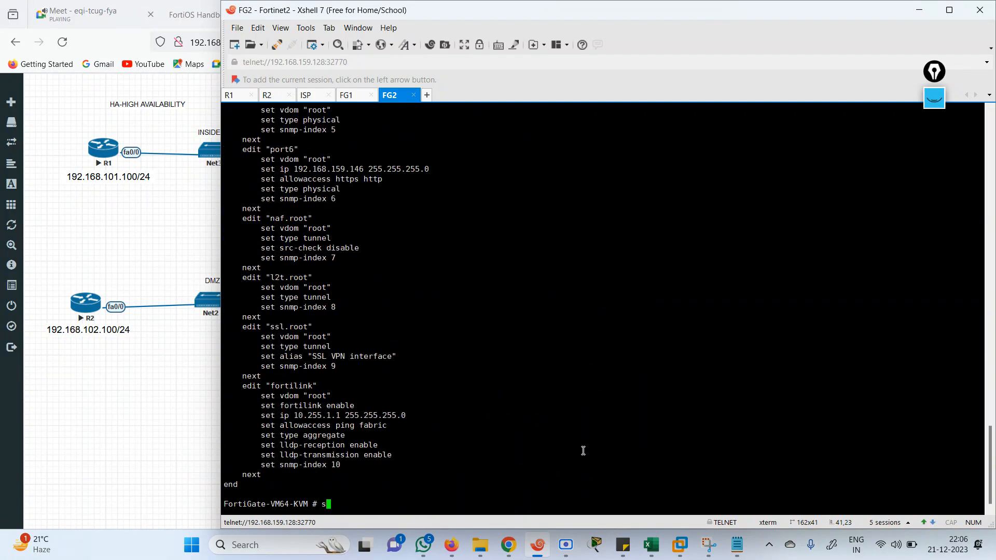
{"action": "key", "text": "BackSpace"}
{"action": "key", "text": "BackSpace"}
{"action": "key", "text": "BackSpace"}
{"action": "key", "text": "BackSpace"}
{"action": "key", "text": "BackSpace"}
{"action": "key", "text": "BackSpace"}
{"action": "key", "text": "BackSpace"}
{"action": "key", "text": "BackSpace"}
{"action": "key", "text": "BackSpace"}
List FG2's firewall policy, highlighting the LAN-WAN interfaces and service settings
{"action": "type", "text": "rewall policy"}
{"action": "key", "text": "Return"}
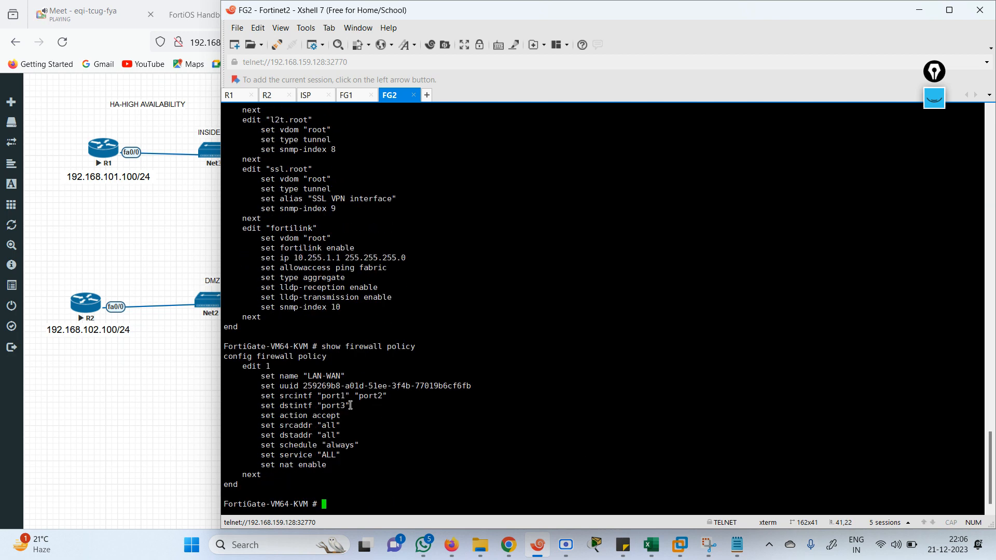
{"action": "left_click_drag", "start_coordinate": [266, 395], "coordinate": [387, 451]}
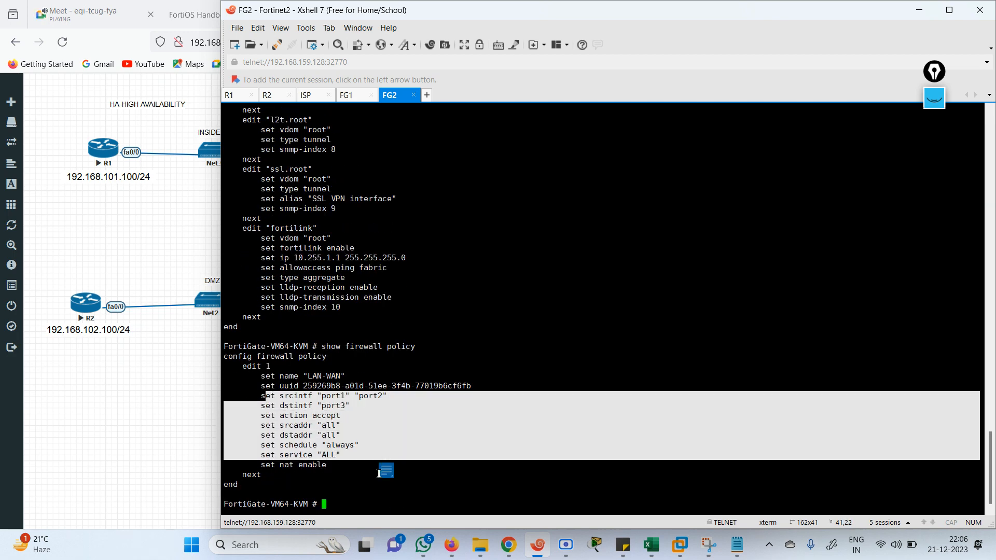
{"action": "key", "text": "Return"}
{"action": "key", "text": "Return"}
{"action": "key", "text": "Return"}
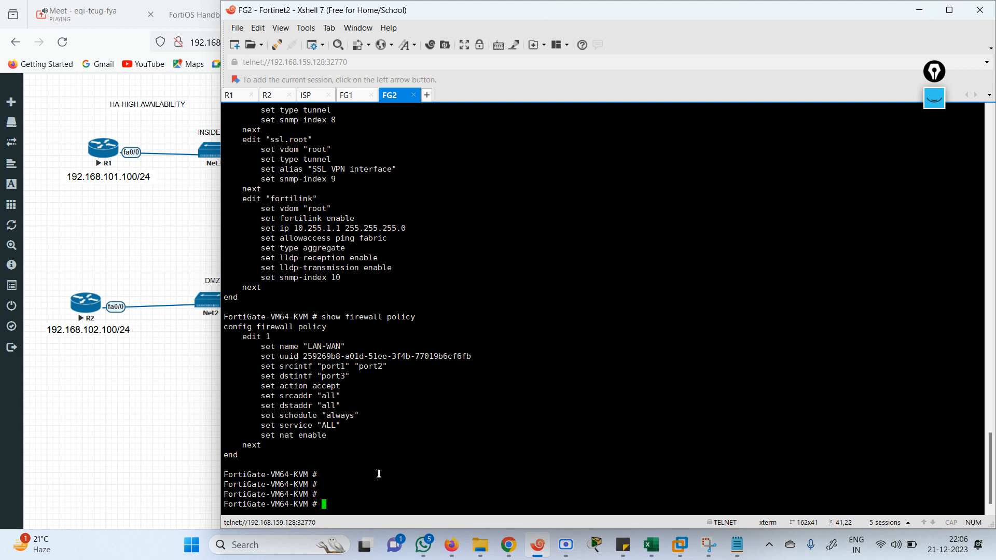
Show FG2's static route via 101.1.1.1 on port3 with 'get router static' and 'show router static'
{"action": "type", "text": "show "}
{"action": "type", "text": "st"}
{"action": "key", "text": "BackSpace"}
{"action": "key", "text": "BackSpace"}
{"action": "key", "text": "BackSpace"}
{"action": "key", "text": "BackSpace"}
{"action": "key", "text": "BackSpace"}
{"action": "type", "text": "get s"}
{"action": "type", "text": "t"}
{"action": "key", "text": "BackSpace"}
{"action": "type", "text": "router static"}
{"action": "key", "text": "Return"}
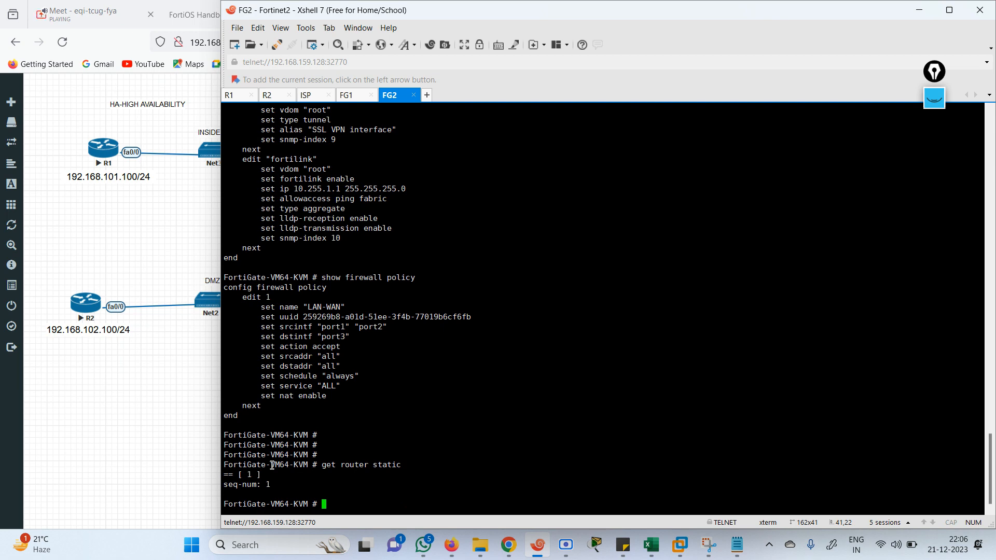
{"action": "type", "text": "show router static"}
{"action": "key", "text": "Return"}
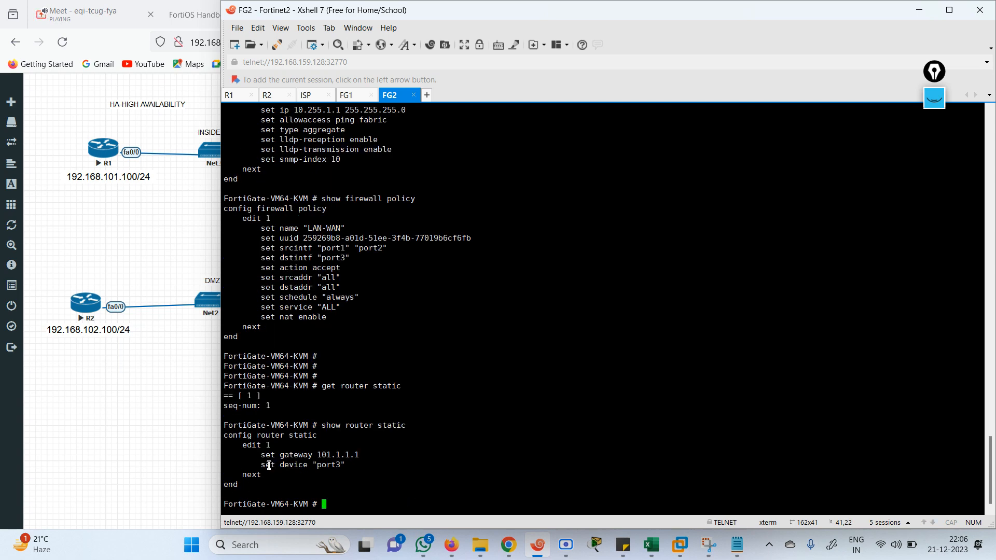
{"action": "left_click_drag", "start_coordinate": [248, 453], "coordinate": [381, 466]}
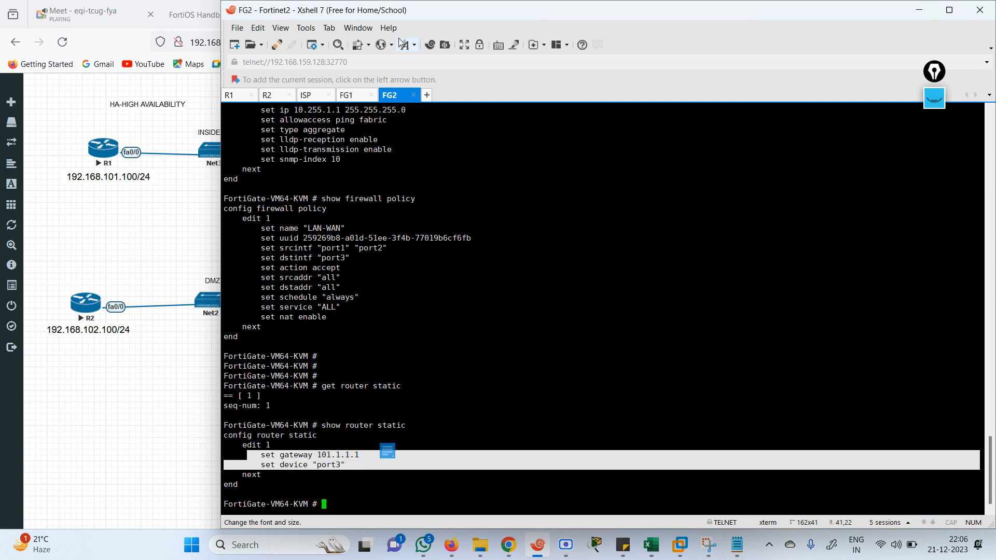
{"action": "left_click", "coordinate": [163, 232]}
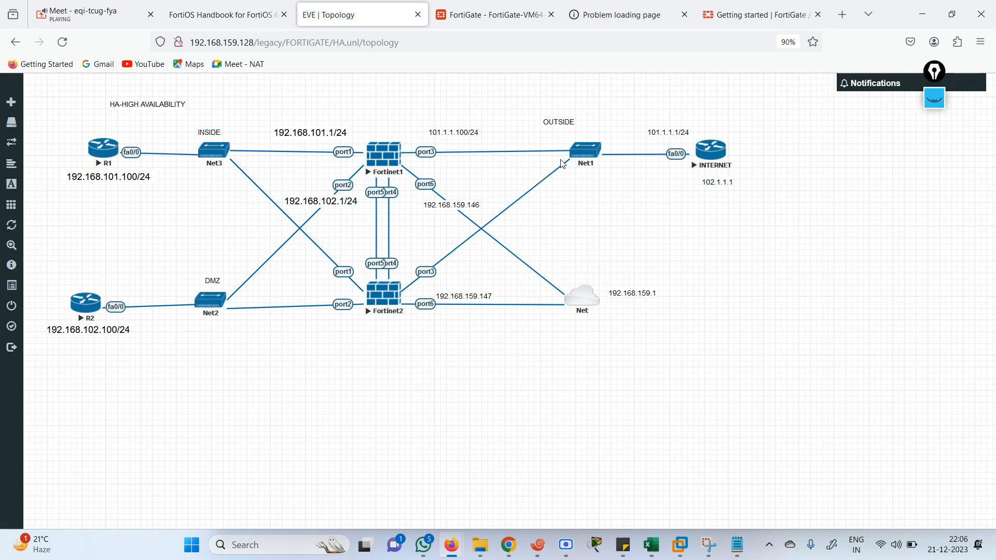
Refresh the HA monitor showing both members Synchronized, then resize FG2's terminal over the browser
{"action": "left_click", "coordinate": [494, 15]}
{"action": "left_click", "coordinate": [201, 206]}
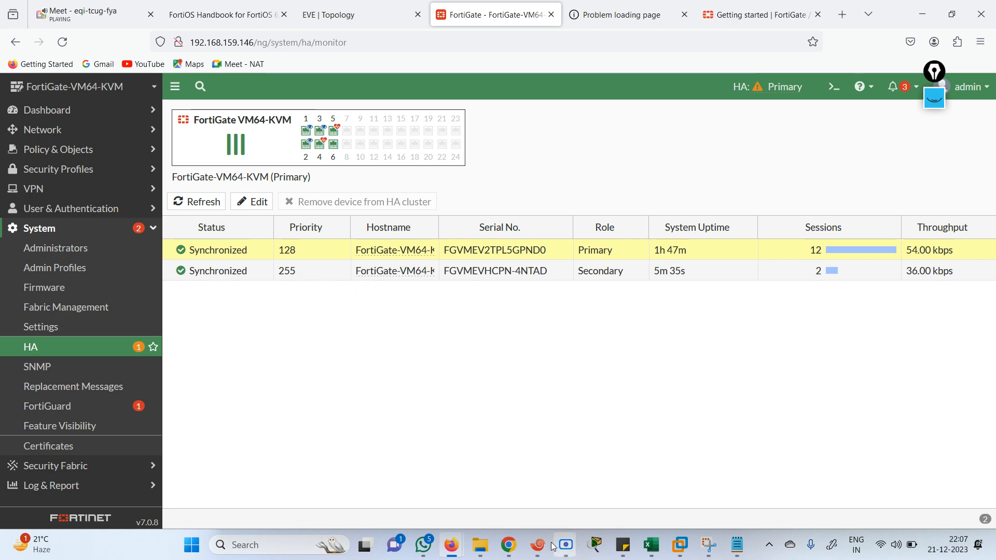
{"action": "mouse_move", "coordinate": [538, 544]}
{"action": "left_click", "coordinate": [492, 473]}
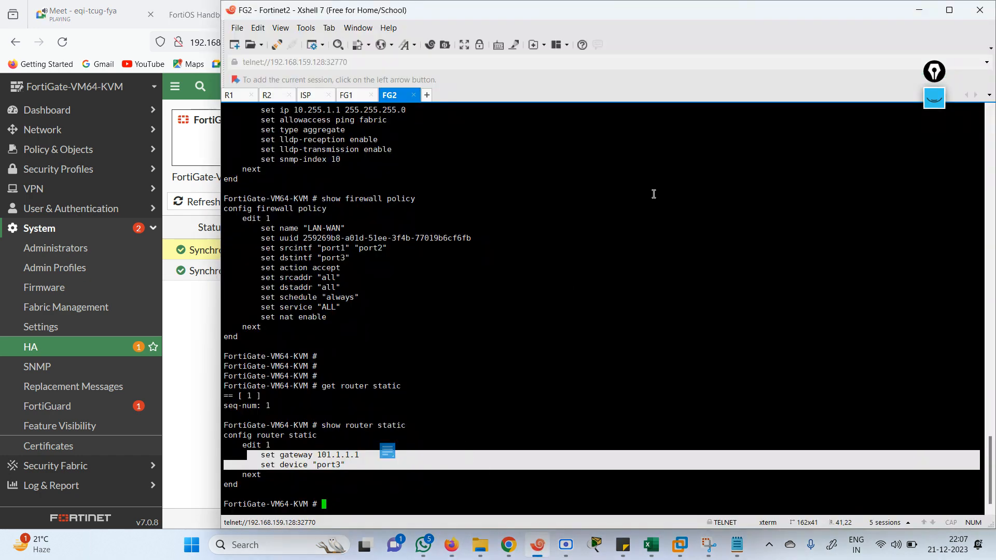
{"action": "left_click", "coordinate": [949, 10]}
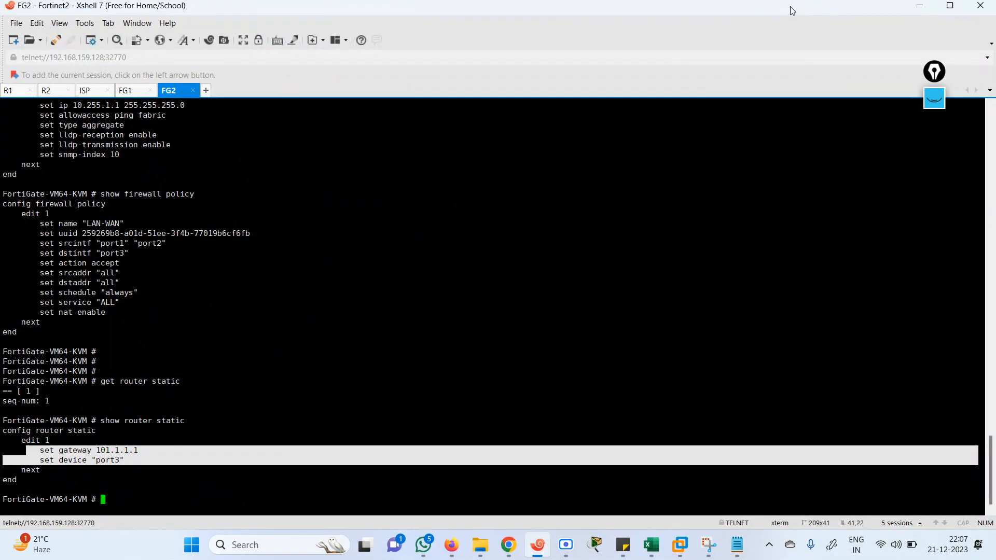
{"action": "left_click_drag", "start_coordinate": [791, 6], "coordinate": [735, 303]}
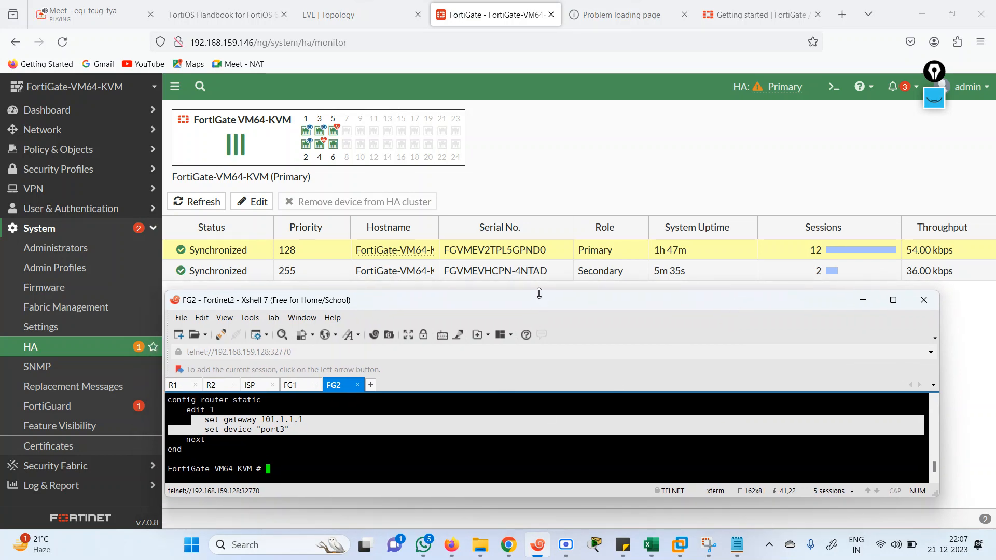
{"action": "mouse_move", "coordinate": [540, 292]}
{"action": "left_mouse_down"}
{"action": "mouse_move", "coordinate": [546, 234]}
{"action": "mouse_move", "coordinate": [583, 298]}
{"action": "mouse_move", "coordinate": [556, 284]}
{"action": "left_mouse_up"}
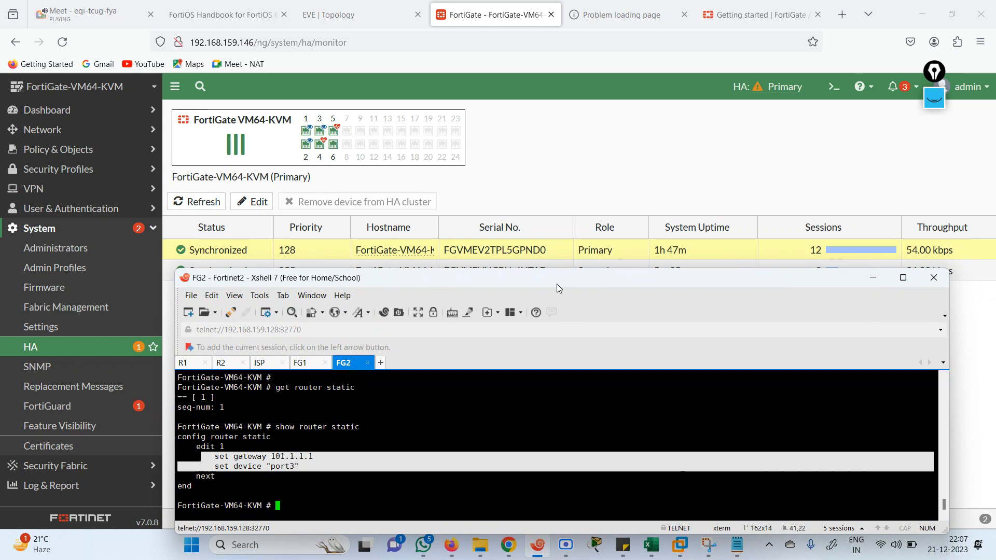
{"action": "left_click", "coordinate": [439, 469]}
{"action": "key", "text": "Return"}
{"action": "key", "text": "Return"}
{"action": "key", "text": "Return"}
{"action": "key", "text": "Return"}
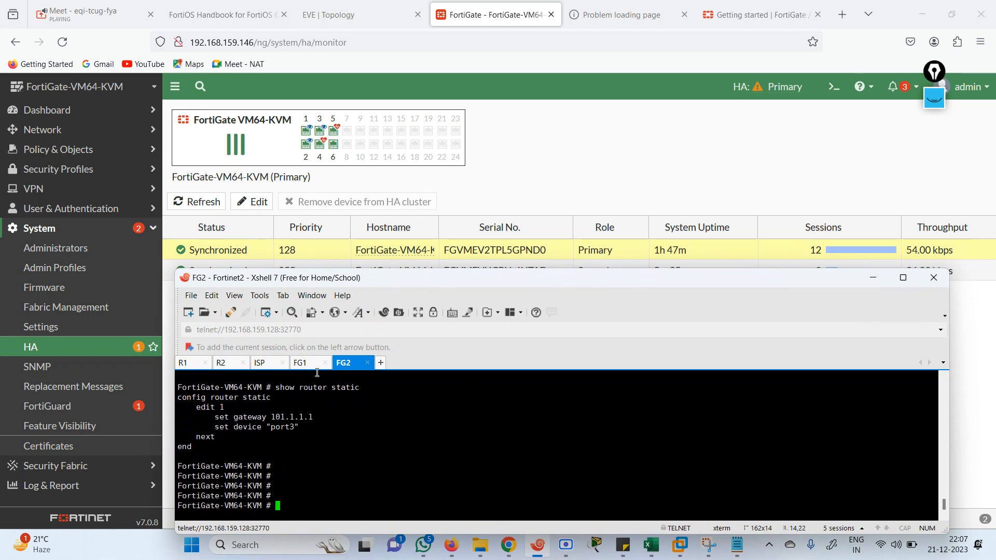
{"action": "left_click", "coordinate": [307, 363]}
Log in to the FG1 console as admin with an empty password
{"action": "key", "text": "Return"}
{"action": "key", "text": "Return"}
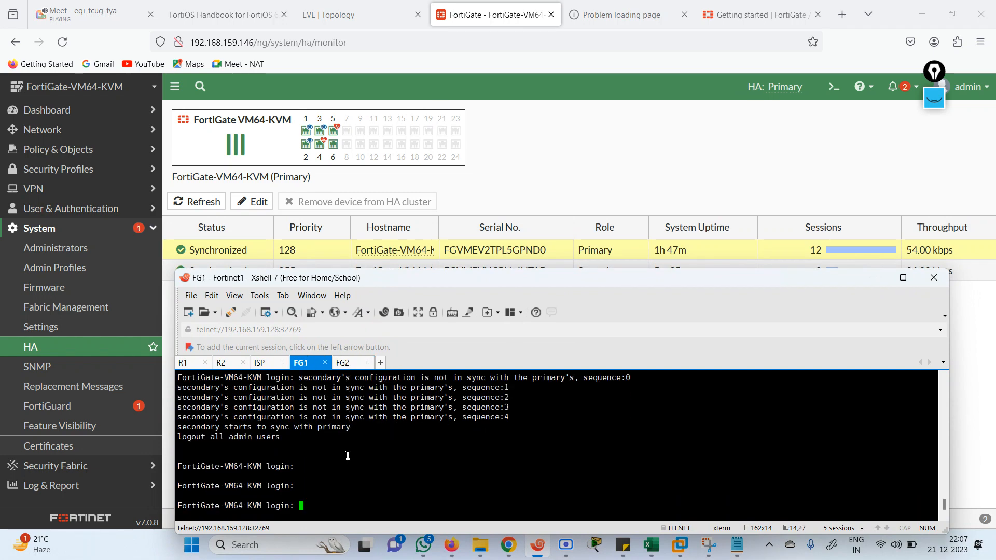
{"action": "type", "text": "admin"}
{"action": "key", "text": "Return"}
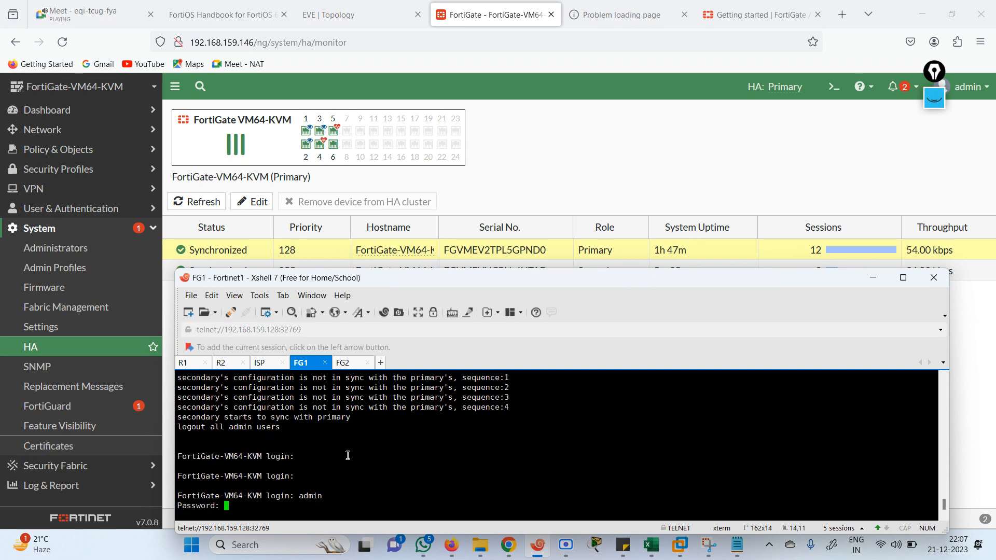
{"action": "key", "text": "Return"}
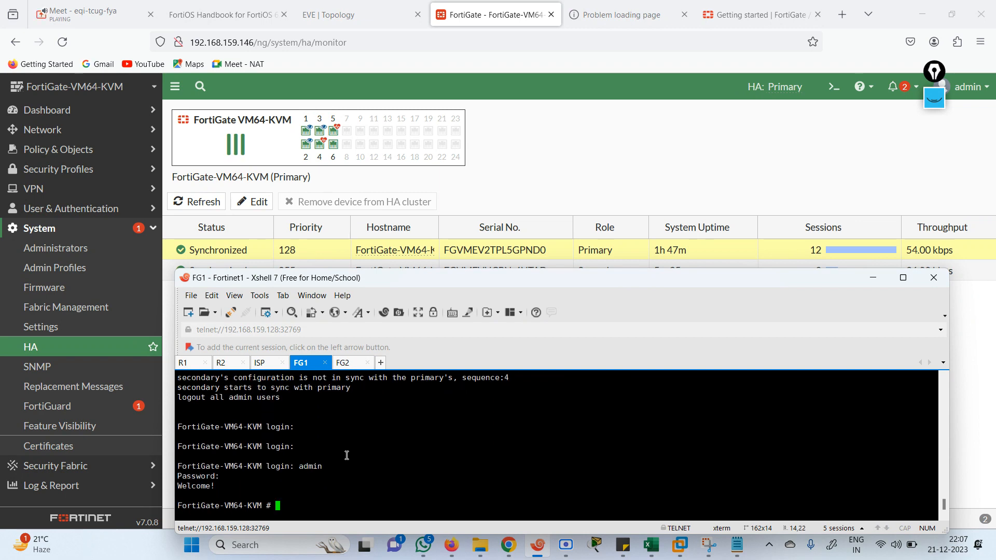
Enter 'show firewall ?' to list the available firewall subcommands
{"action": "type", "text": "show file-filter"}
{"action": "key", "text": "BackSpace"}
{"action": "key", "text": "BackSpace"}
{"action": "key", "text": "BackSpace"}
{"action": "key", "text": "BackSpace"}
{"action": "key", "text": "BackSpace"}
{"action": "key", "text": "BackSpace"}
{"action": "key", "text": "BackSpace"}
{"action": "key", "text": "BackSpace"}
{"action": "key", "text": "BackSpace"}
{"action": "key", "text": "BackSpace"}
{"action": "key", "text": "BackSpace"}
{"action": "type", "text": "h"}
{"action": "key", "text": "BackSpace"}
{"action": "key", "text": "BackSpace"}
{"action": "key", "text": "BackSpace"}
{"action": "key", "text": "BackSpace"}
{"action": "key", "text": "BackSpace"}
{"action": "key", "text": "BackSpace"}
{"action": "type", "text": "config h"}
{"action": "key", "text": "BackSpace"}
{"action": "key", "text": "BackSpace"}
{"action": "key", "text": "BackSpace"}
{"action": "key", "text": "BackSpace"}
{"action": "key", "text": "BackSpace"}
{"action": "key", "text": "BackSpace"}
{"action": "key", "text": "BackSpace"}
{"action": "key", "text": "BackSpace"}
{"action": "type", "text": "show firewall ha"}
{"action": "key", "text": "BackSpace"}
{"action": "key", "text": "BackSpace"}
{"action": "type", "text": "?"}
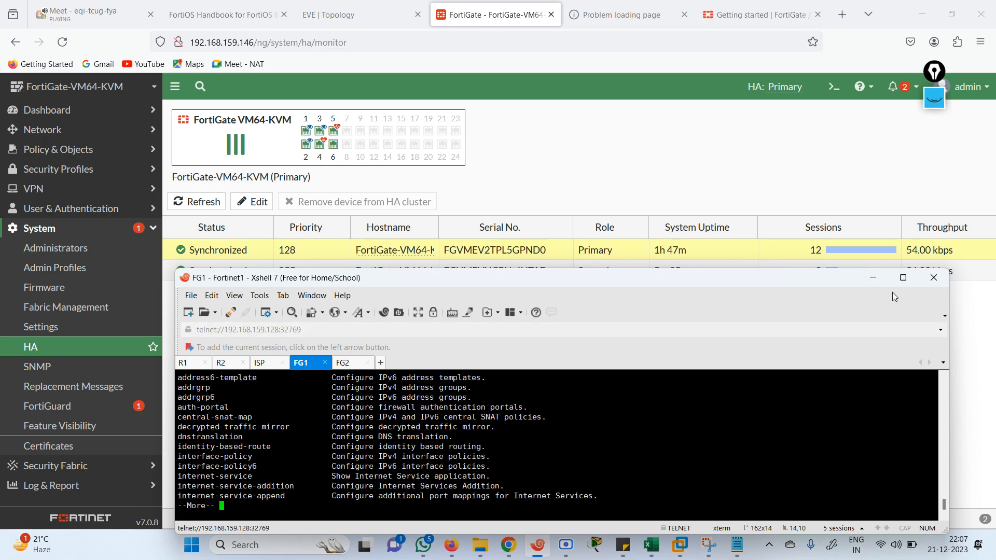
Maximize the terminal, page through the list, then try a bare 'config firewall', which is rejected as incomplete
{"action": "left_click", "coordinate": [903, 277]}
{"action": "key", "text": "Return"}
{"action": "key", "text": "Return"}
{"action": "key", "text": "Return"}
{"action": "key", "text": "Return"}
{"action": "key", "text": "Return"}
{"action": "key", "text": "Return"}
{"action": "key", "text": "Return"}
{"action": "key", "text": "Return"}
{"action": "key", "text": "Return"}
{"action": "key", "text": "Return"}
{"action": "key", "text": "Return"}
{"action": "key", "text": "Return"}
{"action": "key", "text": "Return"}
{"action": "key", "text": "Return"}
{"action": "key", "text": "Return"}
{"action": "key", "text": "Return"}
{"action": "key", "text": "Return"}
{"action": "key", "text": "Return"}
{"action": "key", "text": "Return"}
{"action": "key", "text": "Return"}
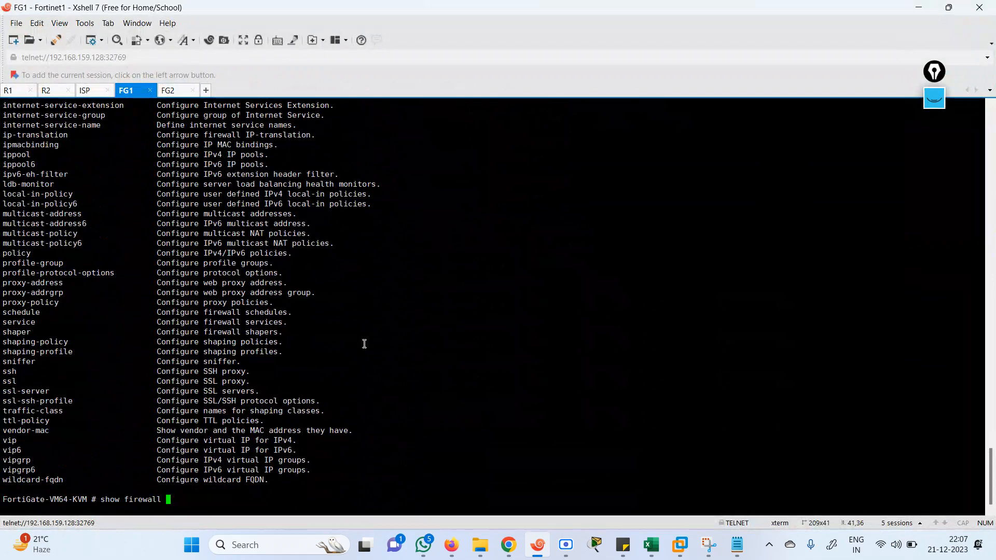
{"action": "key", "text": "BackSpace"}
{"action": "key", "text": "BackSpace"}
{"action": "key", "text": "BackSpace"}
{"action": "key", "text": "BackSpace"}
{"action": "key", "text": "BackSpace"}
{"action": "key", "text": "BackSpace"}
{"action": "key", "text": "BackSpace"}
{"action": "key", "text": "BackSpace"}
{"action": "key", "text": "BackSpace"}
{"action": "key", "text": "BackSpace"}
{"action": "key", "text": "BackSpace"}
{"action": "key", "text": "BackSpace"}
{"action": "key", "text": "BackSpace"}
{"action": "key", "text": "BackSpace"}
{"action": "type", "text": "config firewall"}
{"action": "key", "text": "Return"}
{"action": "type", "text": "config firewall"}
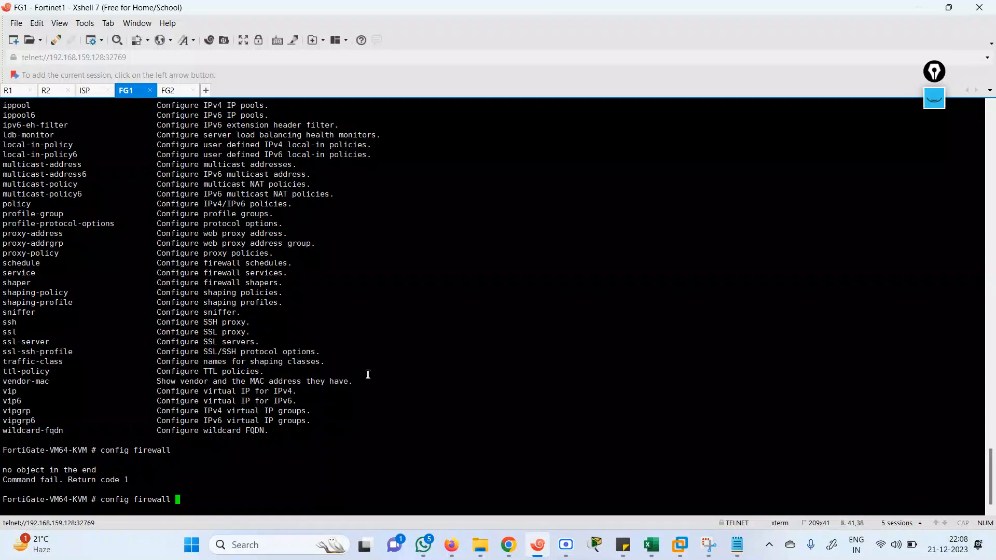
Run 'show system ha' on FG1 and highlight the 'set override disable' and 'set priority 255' lines
{"action": "key", "text": "BackSpace"}
{"action": "key", "text": "BackSpace"}
{"action": "key", "text": "BackSpace"}
{"action": "key", "text": "BackSpace"}
{"action": "key", "text": "BackSpace"}
{"action": "key", "text": "BackSpace"}
{"action": "key", "text": "BackSpace"}
{"action": "key", "text": "BackSpace"}
{"action": "key", "text": "BackSpace"}
{"action": "key", "text": "BackSpace"}
{"action": "key", "text": "BackSpace"}
{"action": "key", "text": "BackSpace"}
{"action": "key", "text": "BackSpace"}
{"action": "key", "text": "BackSpace"}
{"action": "key", "text": "BackSpace"}
{"action": "key", "text": "BackSpace"}
{"action": "type", "text": "show system ha"}
{"action": "key", "text": "Return"}
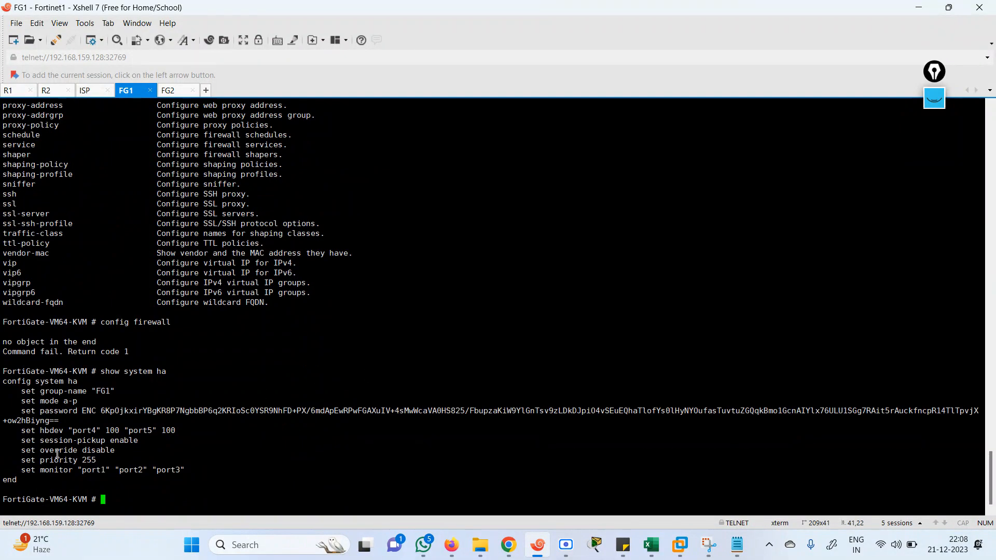
{"action": "left_click_drag", "start_coordinate": [21, 450], "coordinate": [125, 452]}
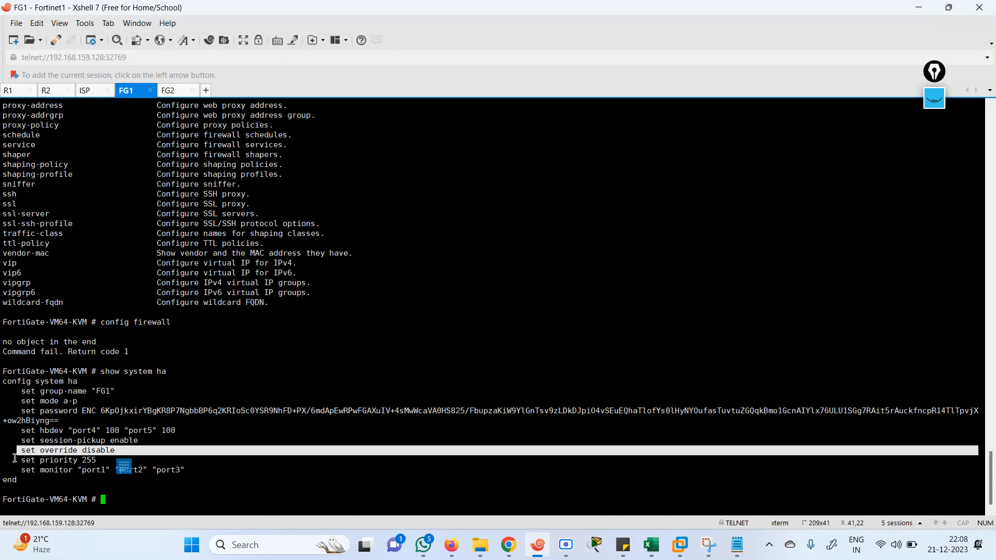
{"action": "left_click_drag", "start_coordinate": [14, 458], "coordinate": [103, 462]}
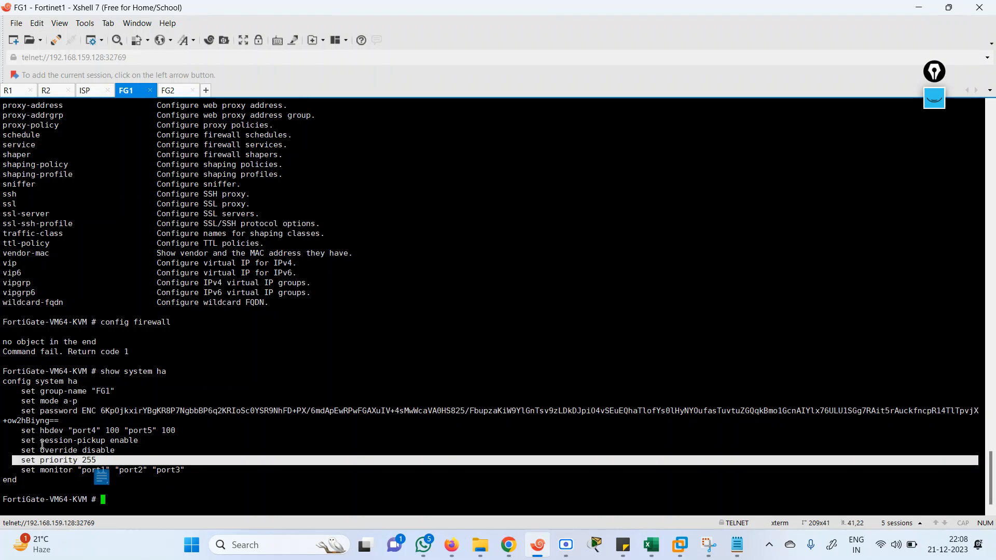
{"action": "left_click_drag", "start_coordinate": [22, 450], "coordinate": [123, 452]}
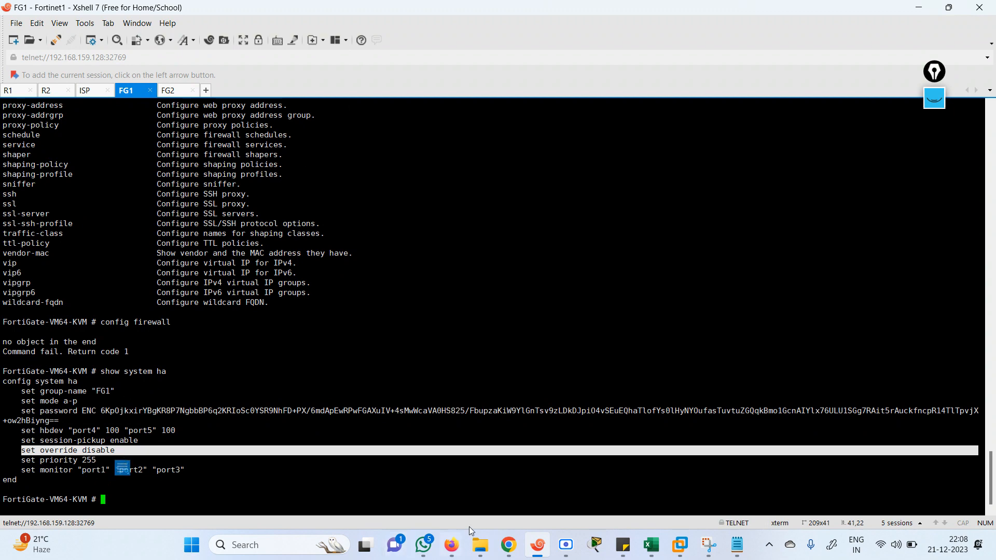
Glance at the FortiGate HA monitor page in Firefox, then return to the FG1 terminal
{"action": "left_click", "coordinate": [451, 544]}
{"action": "left_click", "coordinate": [393, 499]}
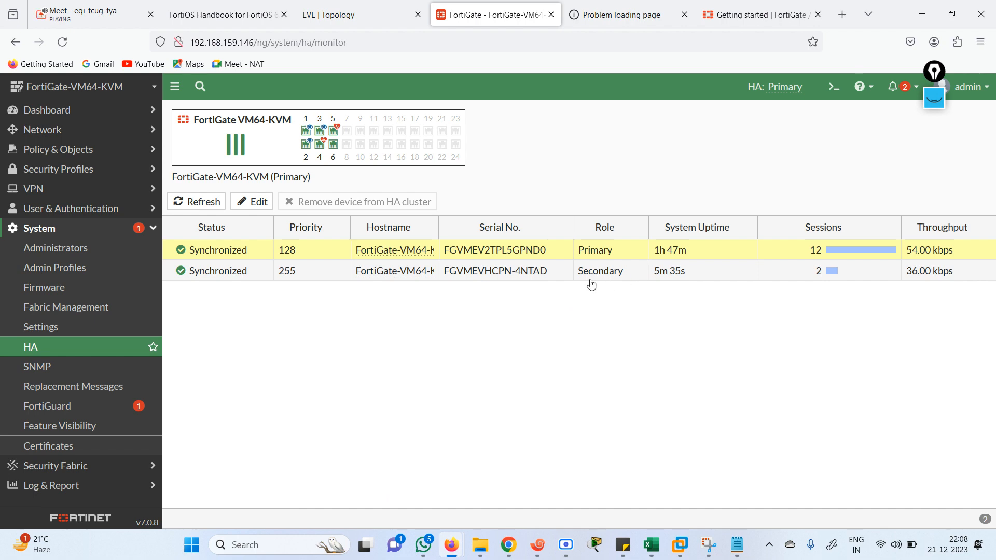
{"action": "left_click", "coordinate": [539, 555]}
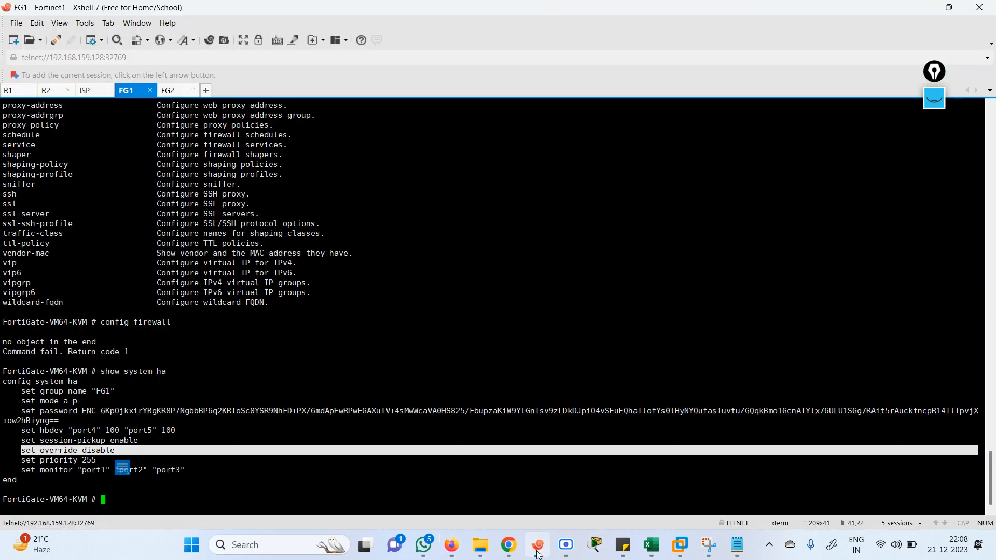
Tab-complete 'config firewall', page its subcommand list; it fails with return code 1, then erase the recalled command
{"action": "type", "text": "config"}
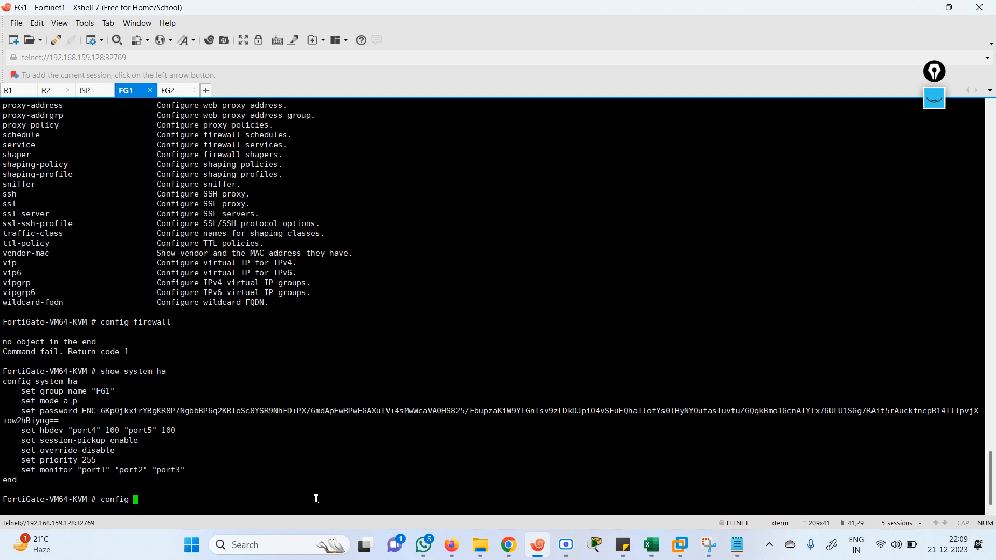
{"action": "type", "text": "fi"}
{"action": "key", "text": "Tab"}
{"action": "key", "text": "Tab"}
{"action": "key", "text": "Return"}
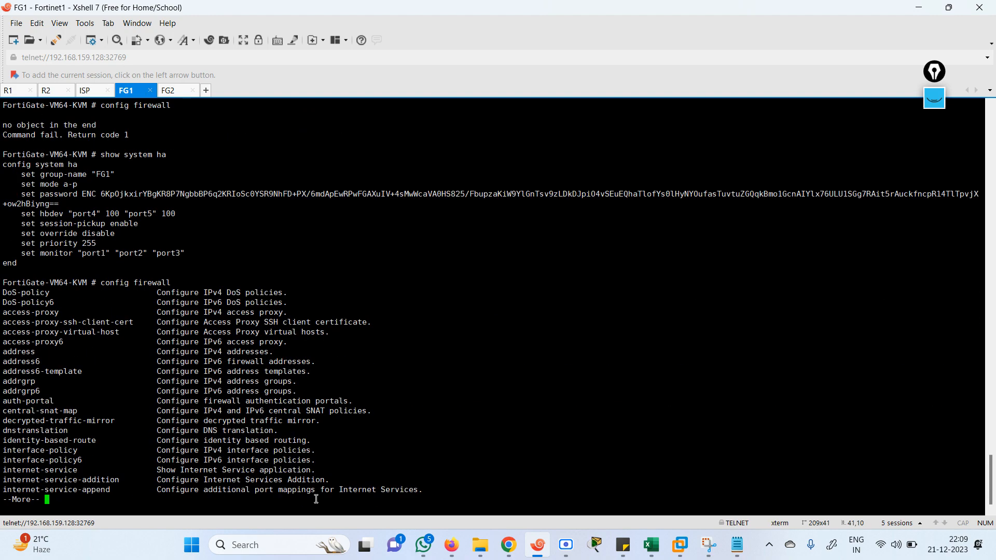
{"action": "key", "text": "space"}
{"action": "key", "text": "Return"}
{"action": "key", "text": "space"}
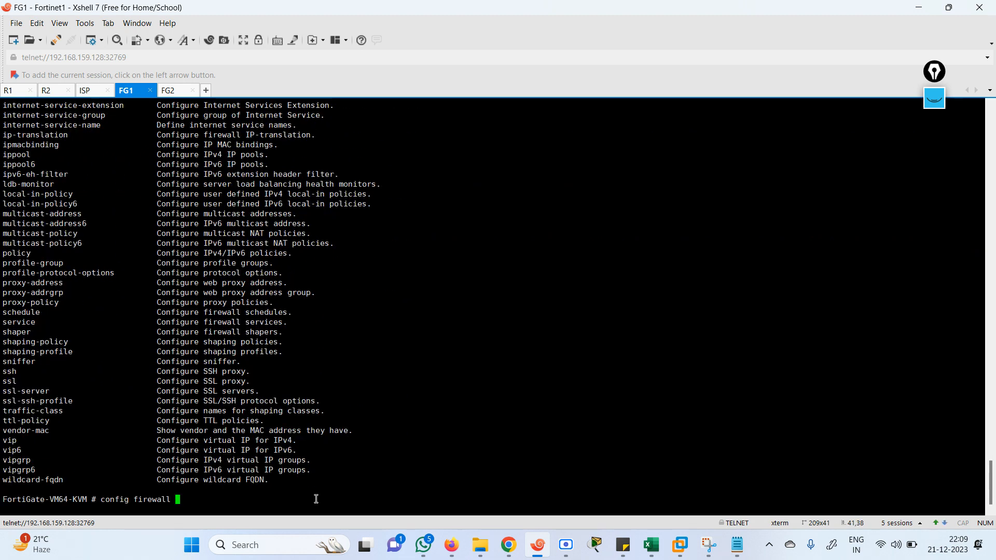
{"action": "key", "text": "Return"}
{"action": "key", "text": "Up"}
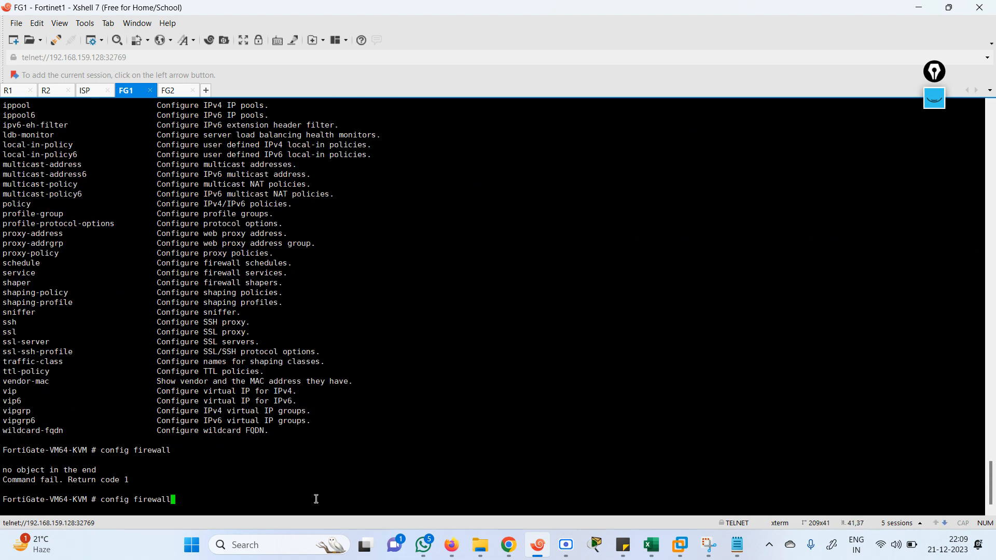
{"action": "key", "text": "BackSpace"}
{"action": "key", "text": "BackSpace"}
{"action": "key", "text": "BackSpace"}
{"action": "key", "text": "BackSpace"}
{"action": "key", "text": "BackSpace"}
{"action": "key", "text": "BackSpace"}
{"action": "key", "text": "BackSpace"}
{"action": "key", "text": "BackSpace"}
{"action": "key", "text": "BackSpace"}
{"action": "key", "text": "BackSpace"}
{"action": "key", "text": "BackSpace"}
{"action": "key", "text": "BackSpace"}
{"action": "key", "text": "BackSpace"}
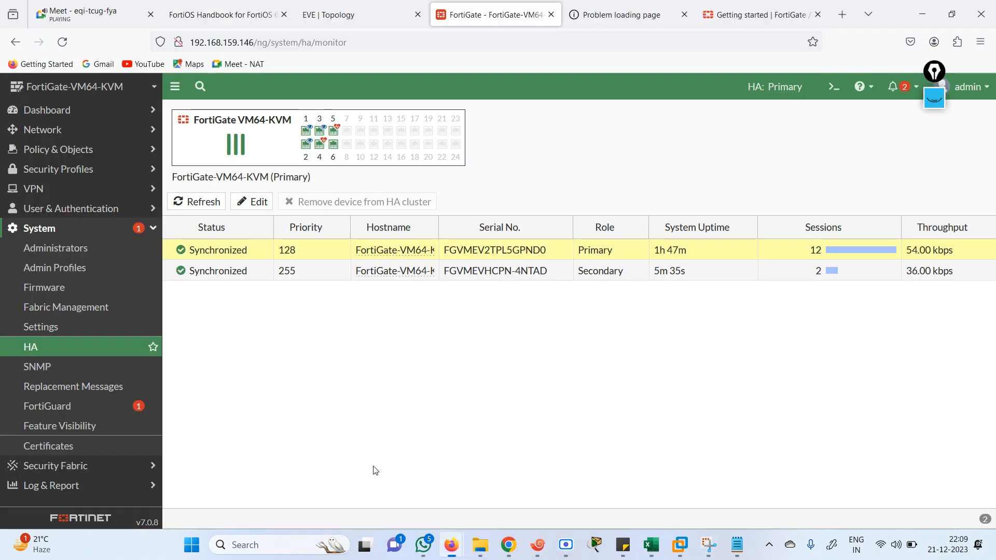
In a new Firefox tab, Google 'command to enable overide in fortigate firewall'
{"action": "left_click", "coordinate": [451, 544]}
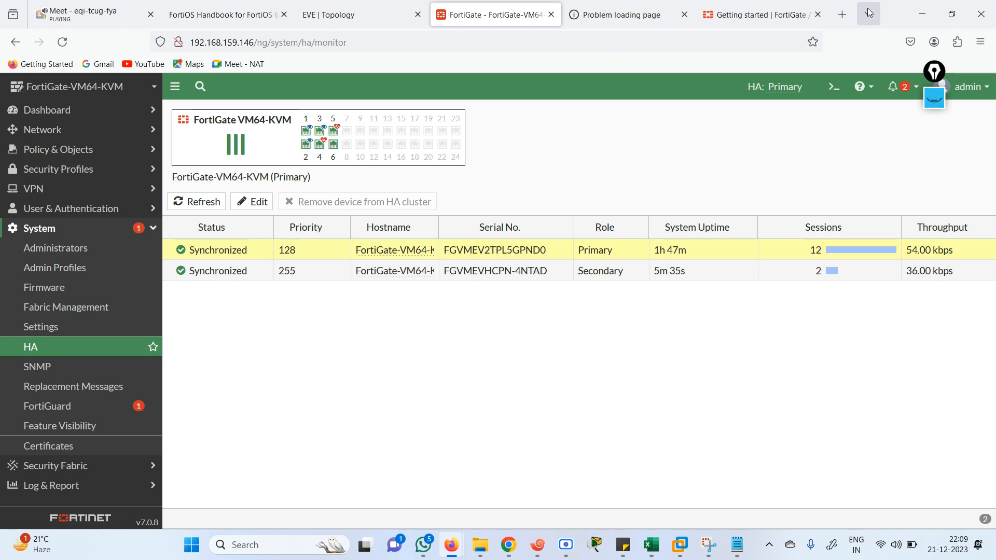
{"action": "left_click", "coordinate": [870, 12]}
{"action": "left_click", "coordinate": [843, 16]}
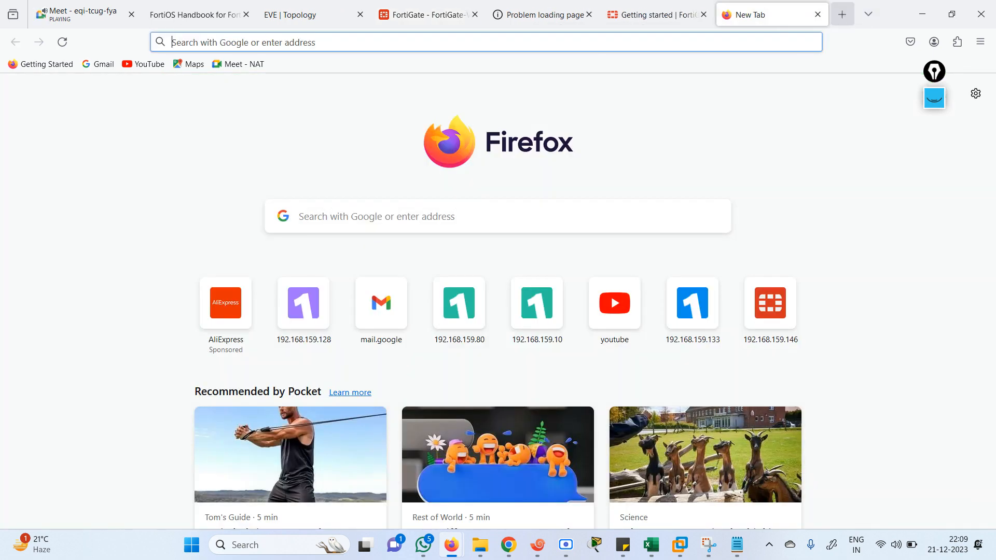
{"action": "type", "text": "command to "}
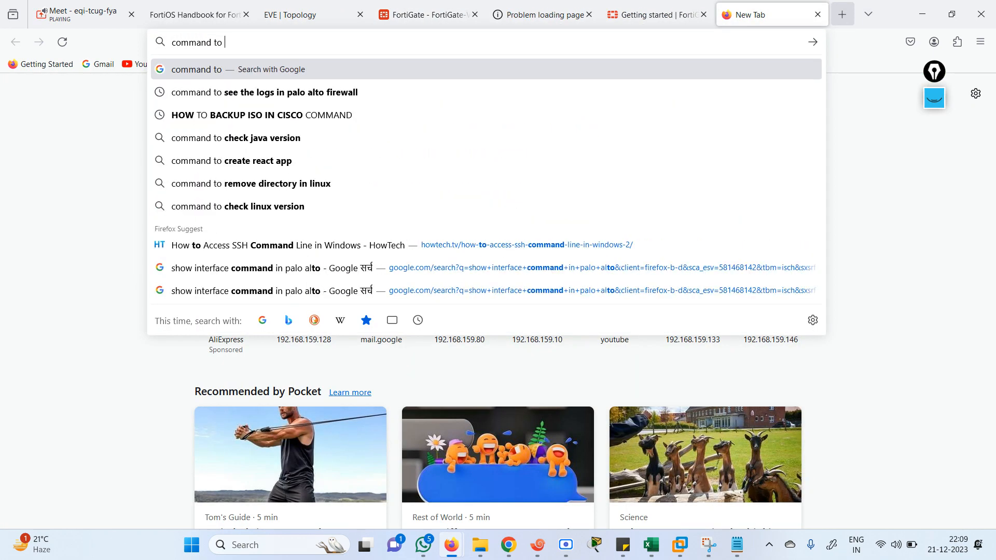
{"action": "type", "text": "enable o"}
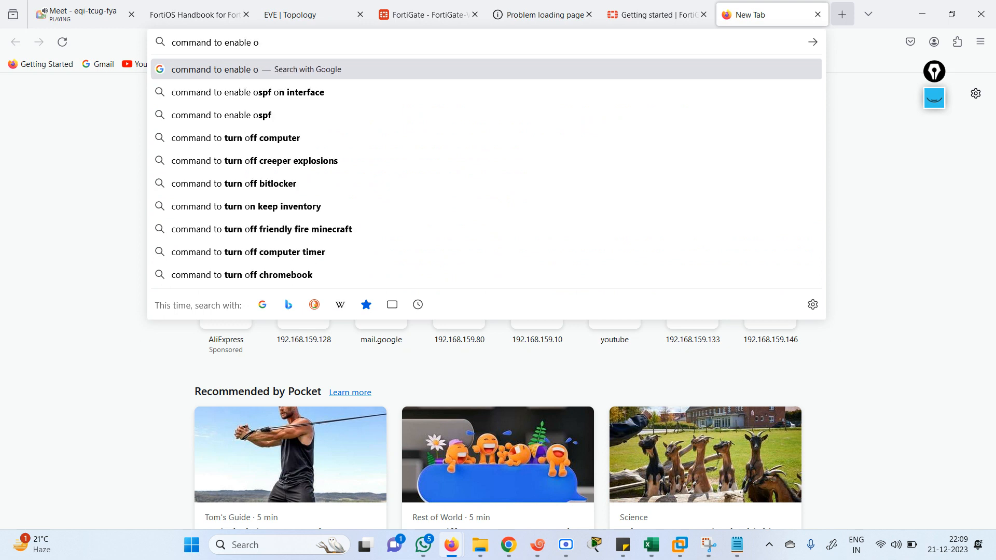
{"action": "type", "text": "veri"}
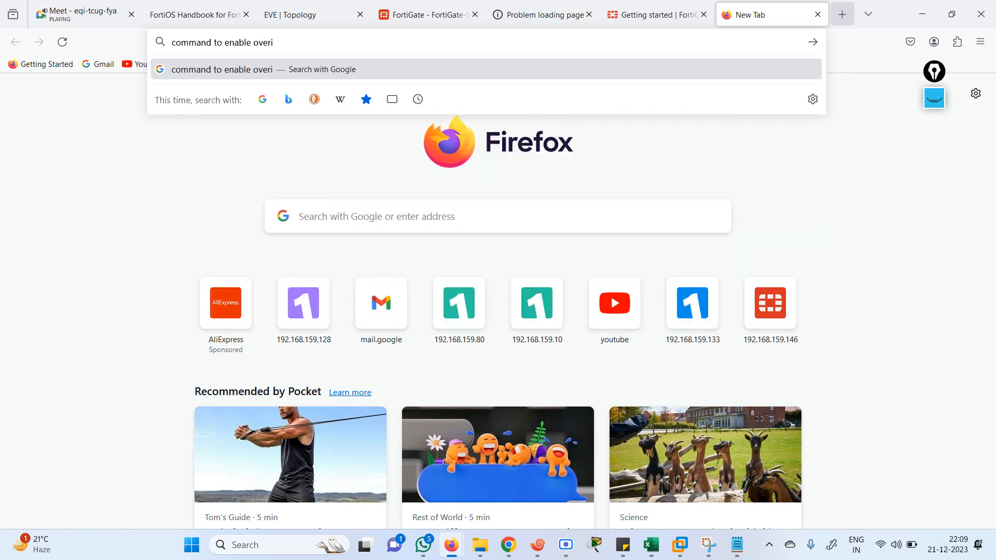
{"action": "type", "text": "de in fortig"}
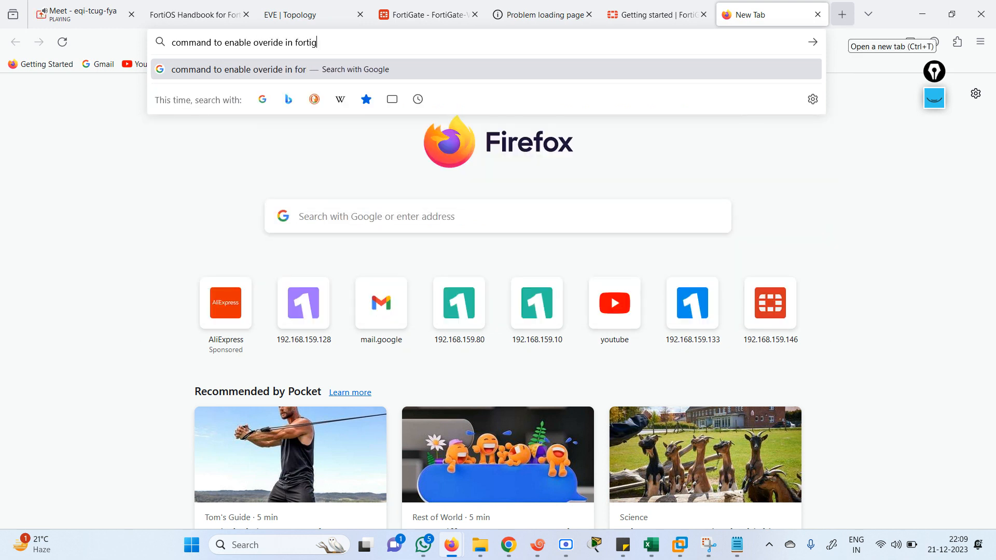
{"action": "type", "text": "ate firewall"}
{"action": "key", "text": "Return"}
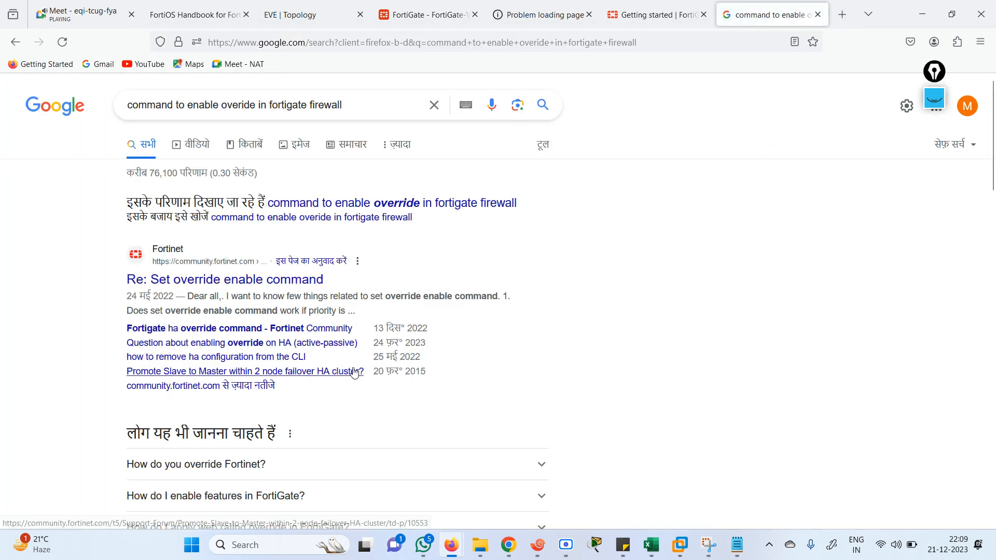
Keep the original spelling, pass the reCAPTCHA, and extend the query with ' in ha'
{"action": "left_click", "coordinate": [285, 218]}
{"action": "left_click", "coordinate": [35, 140]}
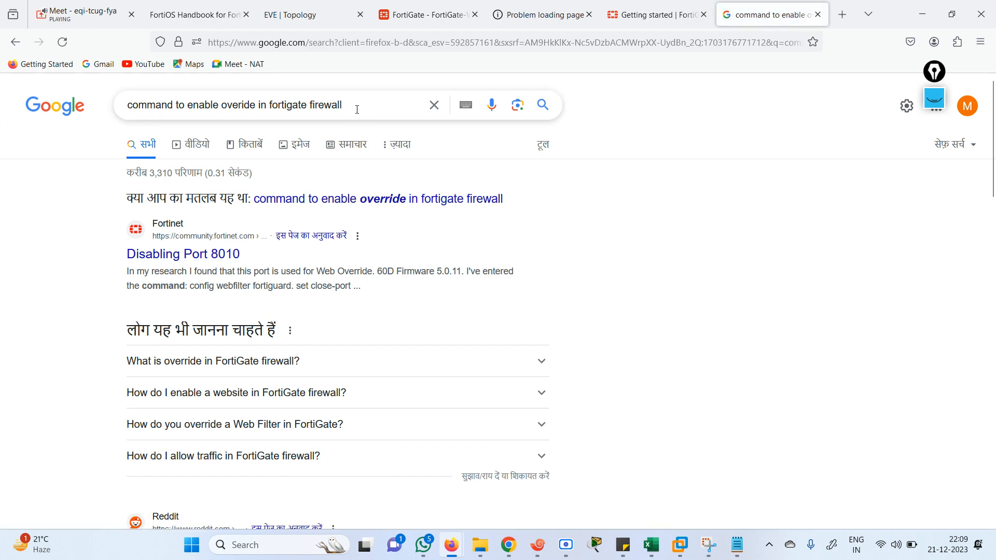
{"action": "left_click", "coordinate": [357, 106]}
{"action": "type", "text": "in ha"}
{"action": "key", "text": "Return"}
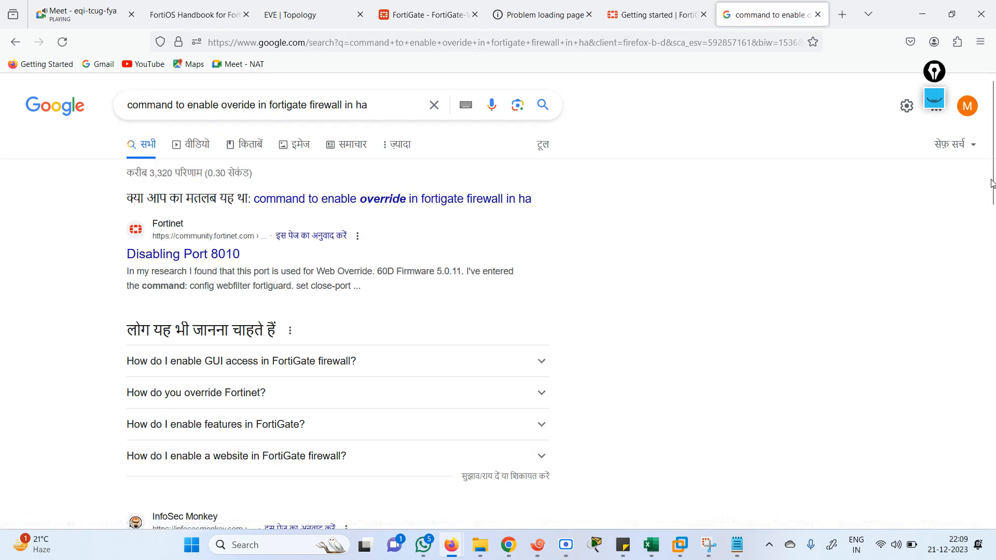
Scan the results, expand a FAQ entry, and open the 'Disabling Port 8010' community post
{"action": "left_click_drag", "start_coordinate": [994, 164], "coordinate": [995, 233]}
{"action": "scroll", "coordinate": [993, 233], "scroll_direction": "up", "scroll_amount": 5}
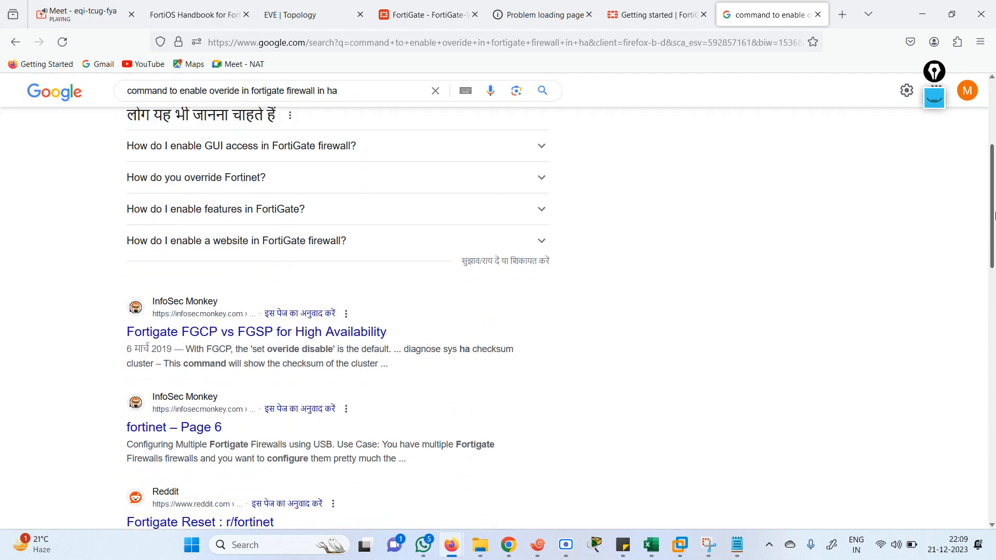
{"action": "left_click", "coordinate": [542, 269]}
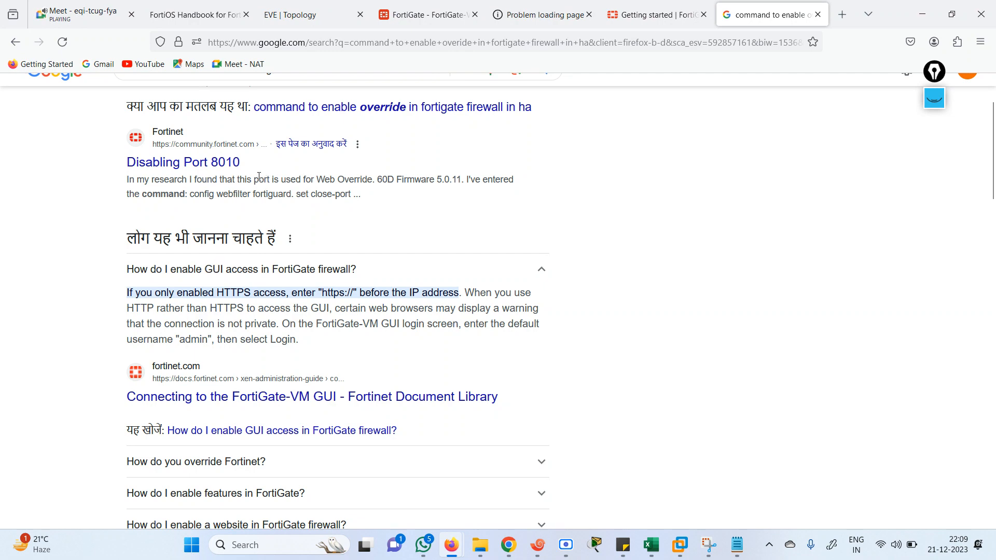
{"action": "left_click", "coordinate": [210, 166]}
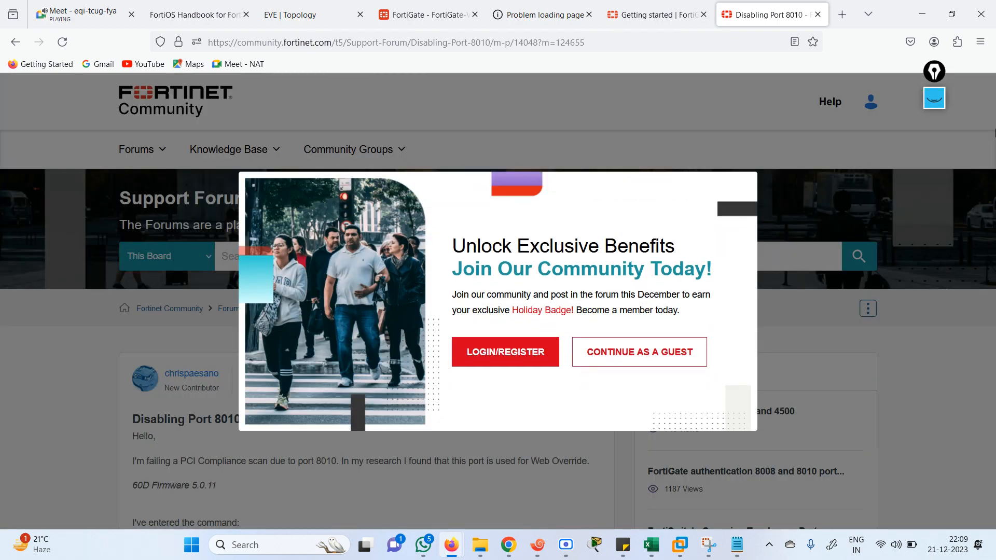
Continue as a guest and scroll down to the reply about FortiGuard override-port settings
{"action": "left_click", "coordinate": [636, 355]}
{"action": "left_click_drag", "start_coordinate": [994, 134], "coordinate": [988, 470]}
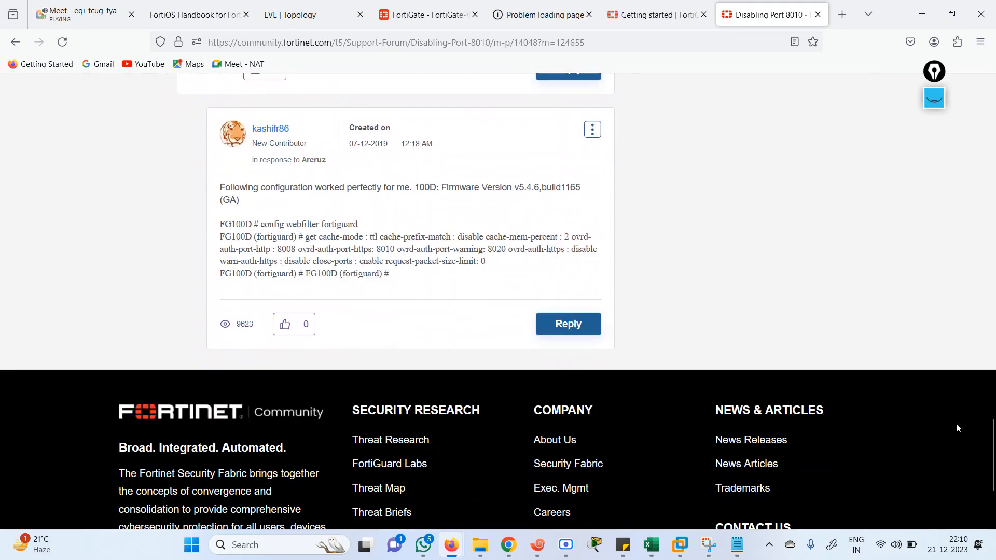
{"action": "left_click", "coordinate": [581, 43]}
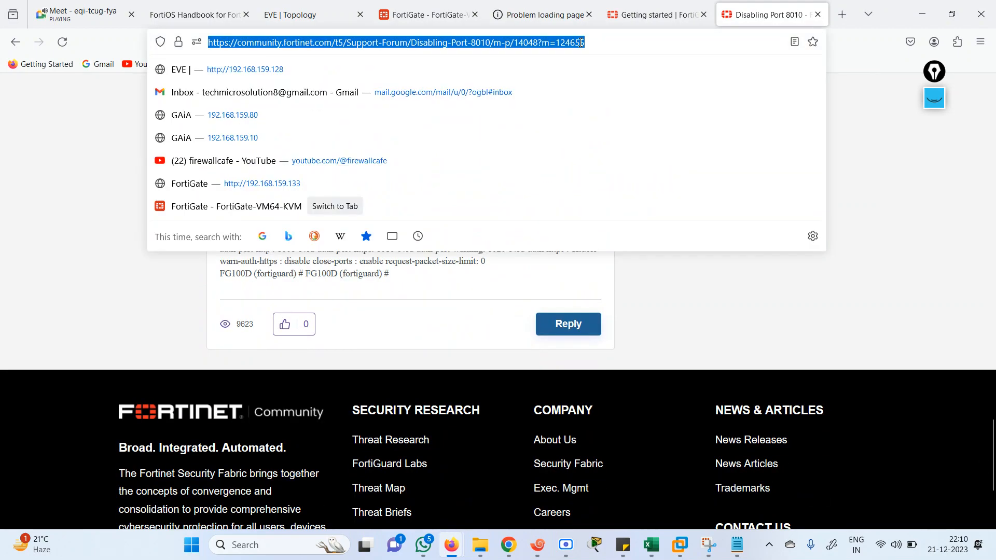
{"action": "type", "text": "wqww"}
{"action": "key", "text": "BackSpace"}
{"action": "key", "text": "BackSpace"}
{"action": "key", "text": "BackSpace"}
{"action": "key", "text": "BackSpace"}
{"action": "type", "text": "www"}
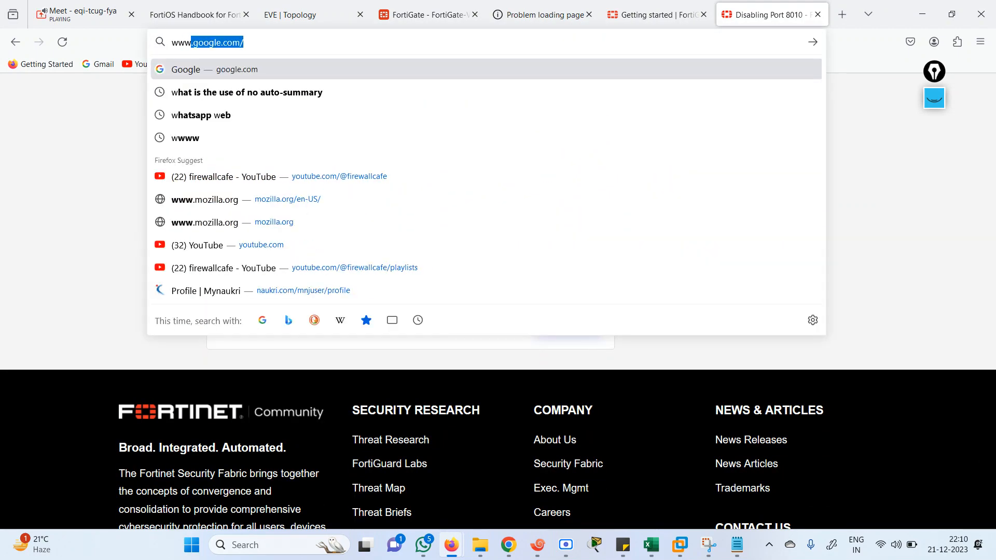
{"action": "key", "text": "Return"}
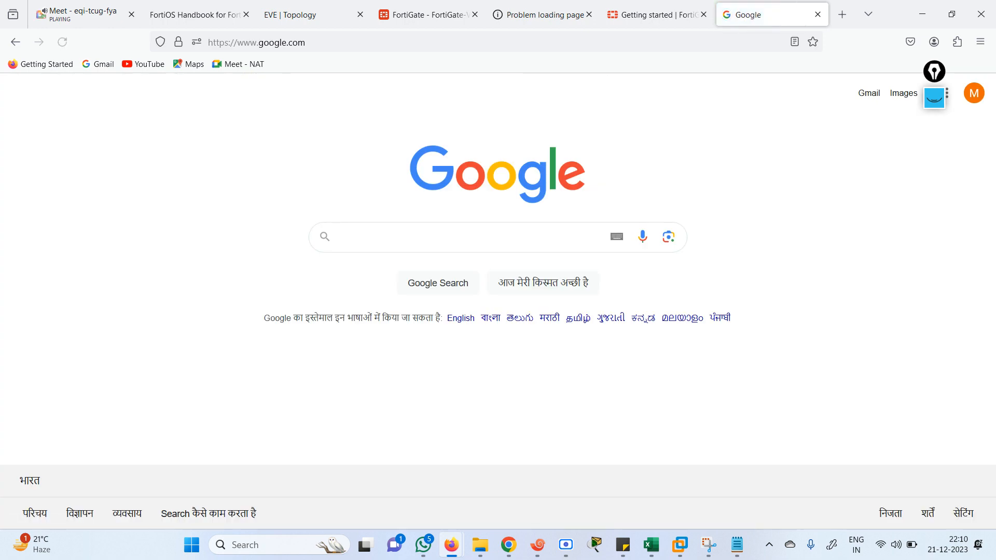
Rerun the earlier HA override search from suggestions, skim results, and return to the FG1 terminal
{"action": "type", "text": "command to"}
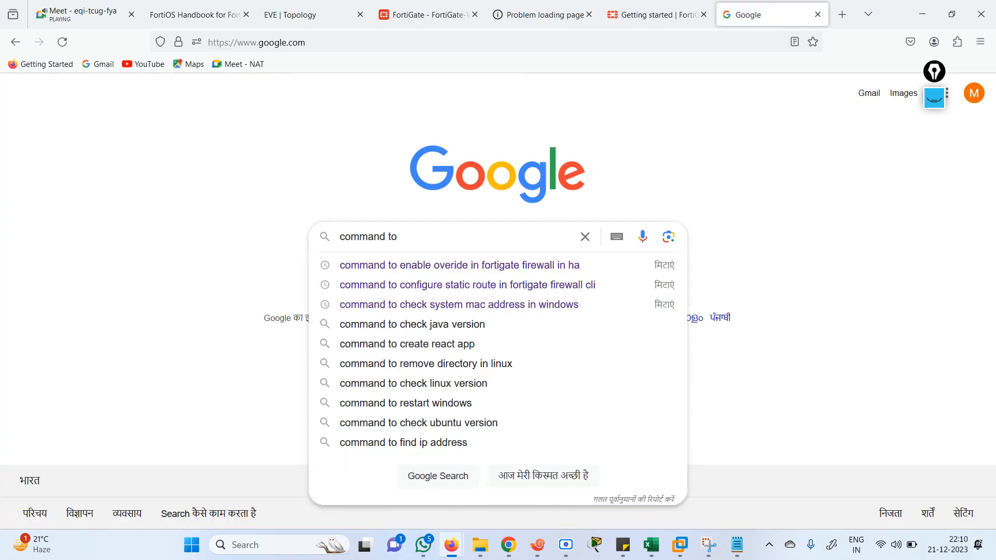
{"action": "type", "text": " enable"}
{"action": "key", "text": "Down"}
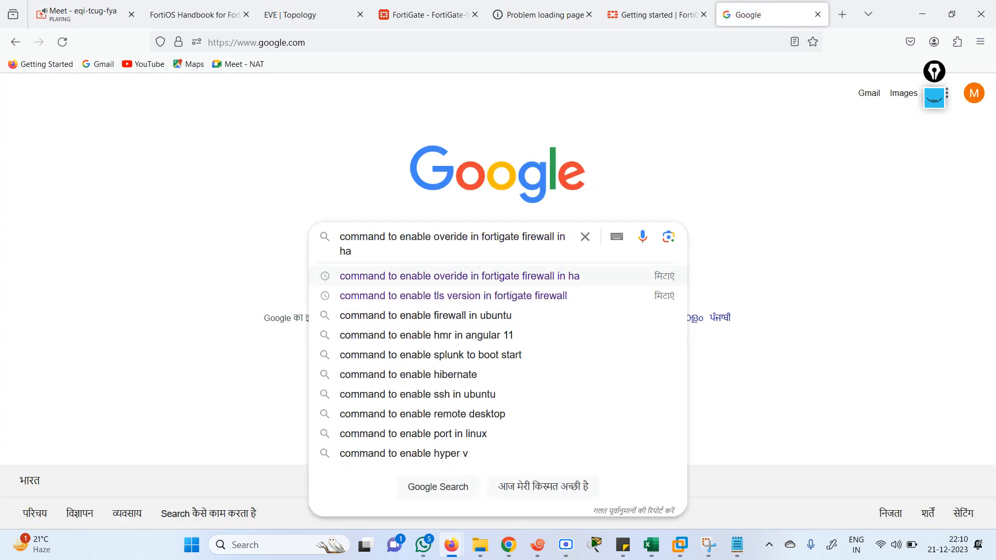
{"action": "key", "text": "Return"}
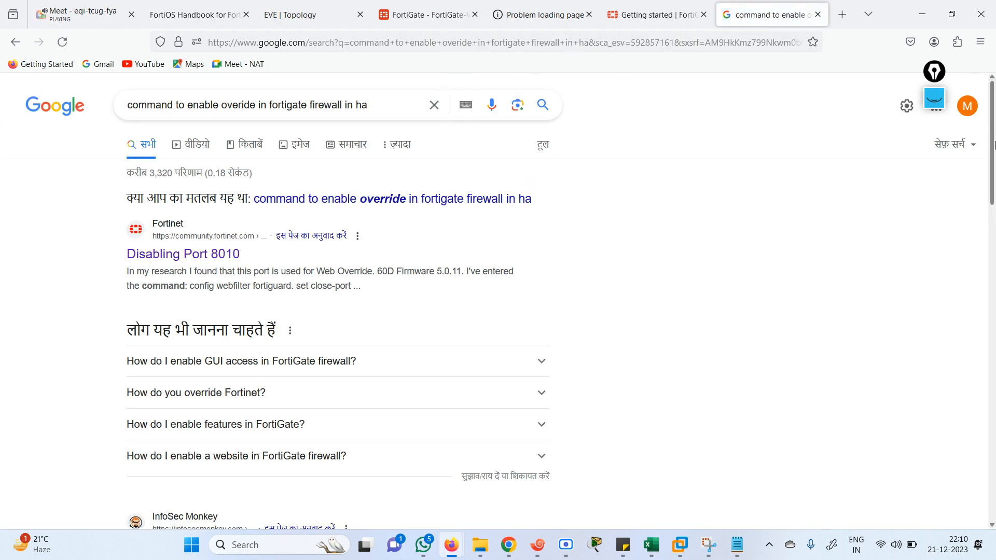
{"action": "scroll", "coordinate": [543, 310], "scroll_direction": "down", "scroll_amount": 8}
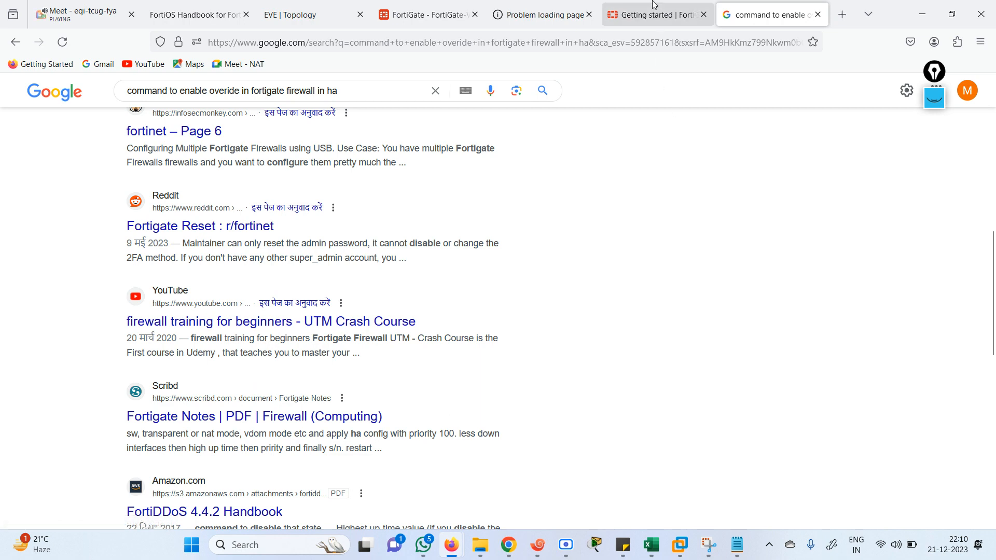
{"action": "left_click", "coordinate": [539, 546]}
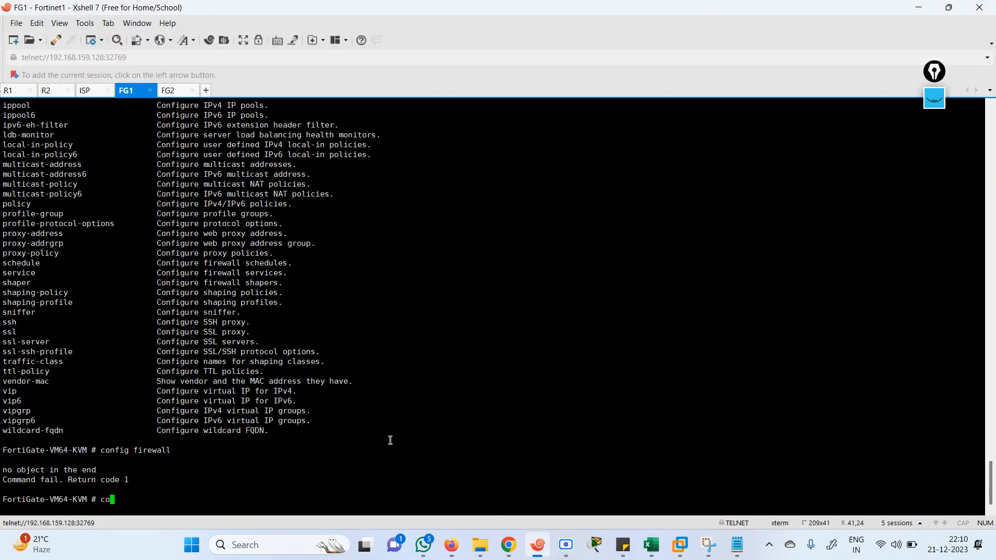
List the 'config ?' and 'config firewall ?' options on FG1, then clear the line
{"action": "key", "text": "BackSpace"}
{"action": "key", "text": "BackSpace"}
{"action": "type", "text": "se"}
{"action": "key", "text": "BackSpace"}
{"action": "key", "text": "BackSpace"}
{"action": "key", "text": "BackSpace"}
{"action": "key", "text": "BackSpace"}
{"action": "type", "text": "config ?"}
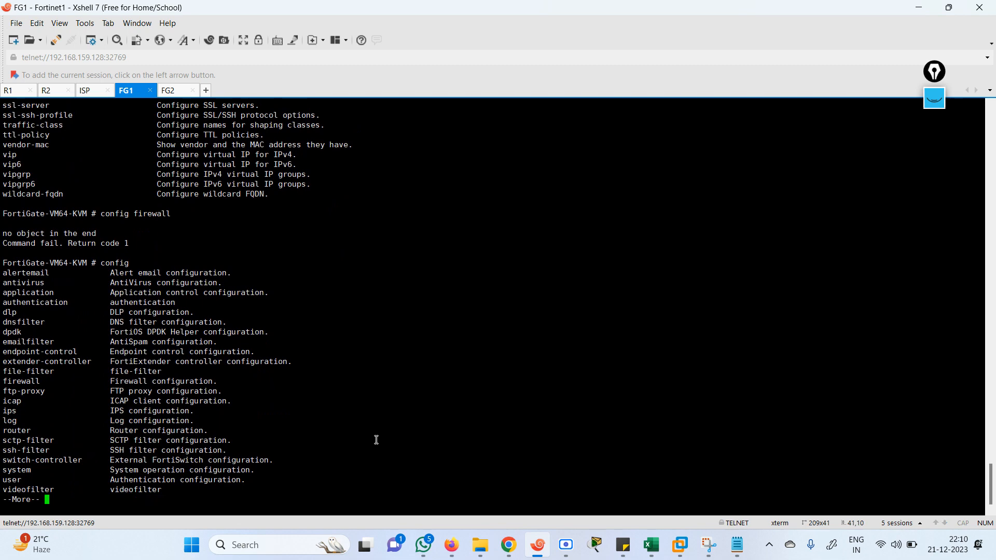
{"action": "key", "text": "space"}
{"action": "type", "text": "fig fil"}
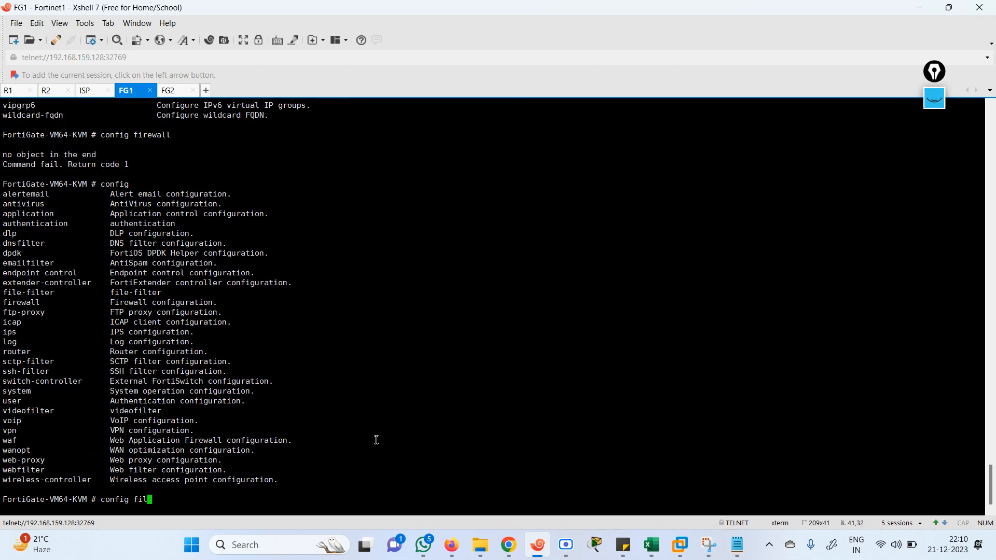
{"action": "key", "text": "Tab"}
{"action": "key", "text": "Tab"}
{"action": "type", "text": "?"}
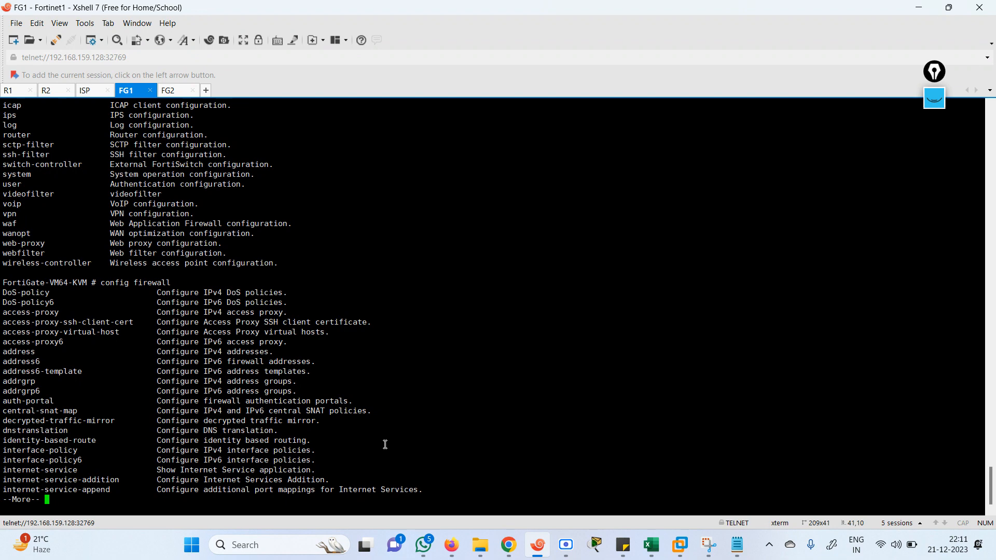
{"action": "key", "text": "q"}
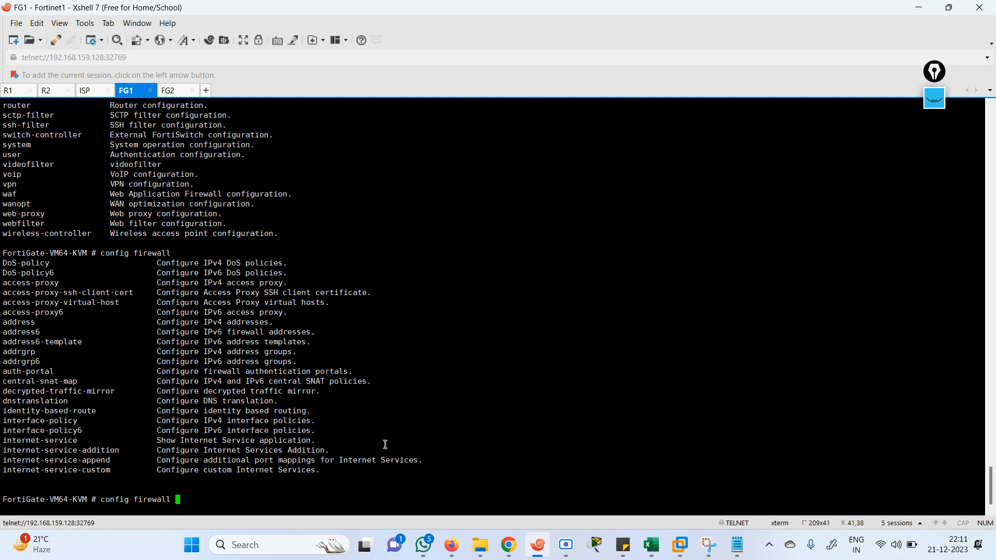
{"action": "key", "text": "BackSpace"}
{"action": "key", "text": "BackSpace"}
{"action": "key", "text": "BackSpace"}
{"action": "key", "text": "BackSpace"}
{"action": "key", "text": "BackSpace"}
{"action": "key", "text": "BackSpace"}
{"action": "key", "text": "BackSpace"}
{"action": "key", "text": "BackSpace"}
{"action": "key", "text": "BackSpace"}
Run 'config system ha', 'set override enable', and 'end' to save FG1's HA override
{"action": "type", "text": "system ha"}
{"action": "key", "text": "Return"}
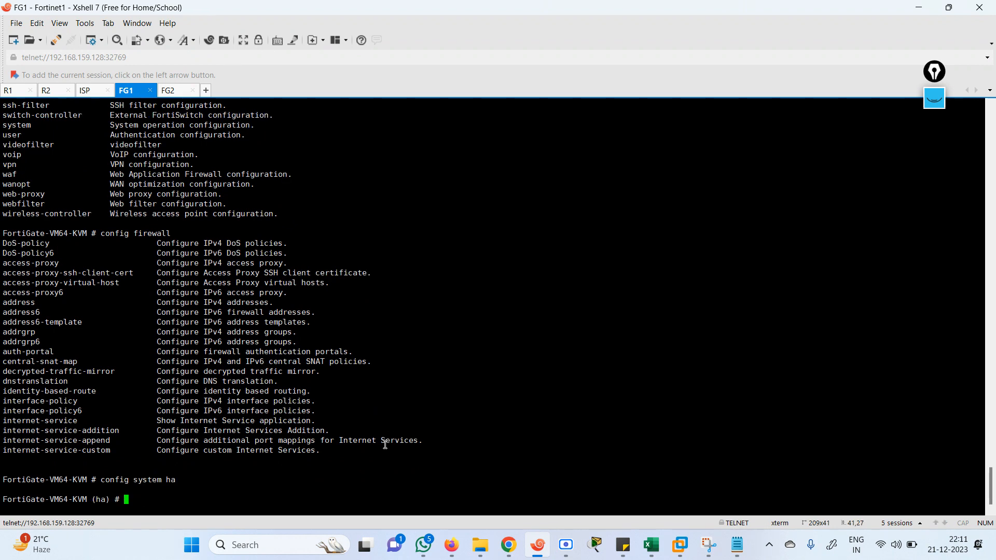
{"action": "type", "text": "set override enable"}
{"action": "key", "text": "Return"}
{"action": "type", "text": "end"}
{"action": "key", "text": "Return"}
{"action": "key", "text": "Return"}
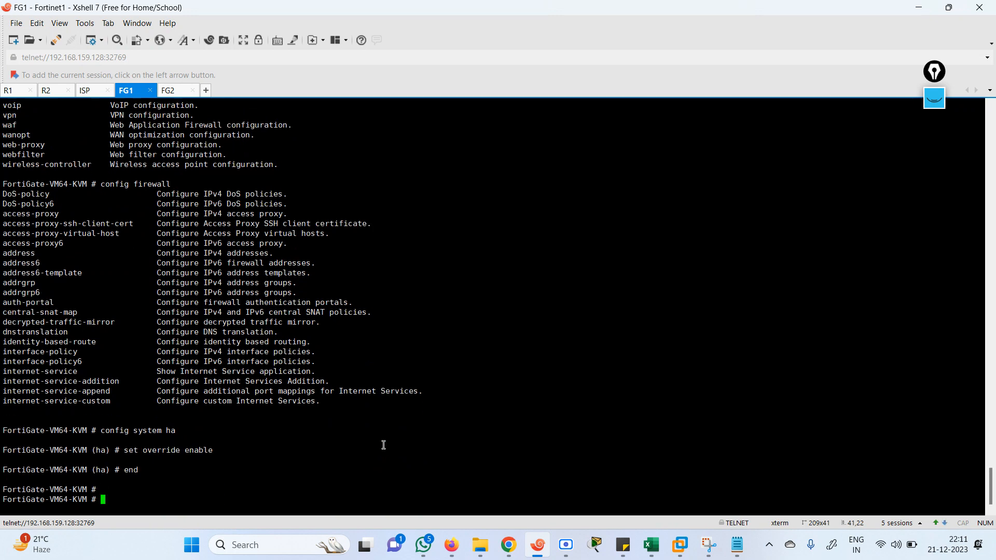
{"action": "key", "text": "Return"}
{"action": "type", "text": "e"}
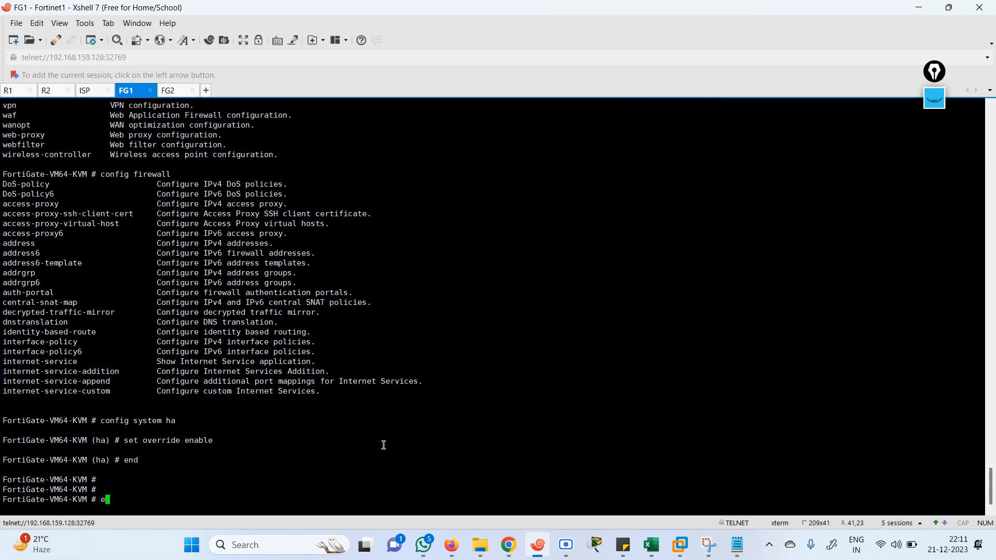
{"action": "type", "text": "nd"}
{"action": "key", "text": "Return"}
{"action": "key", "text": "Return"}
{"action": "key", "text": "Return"}
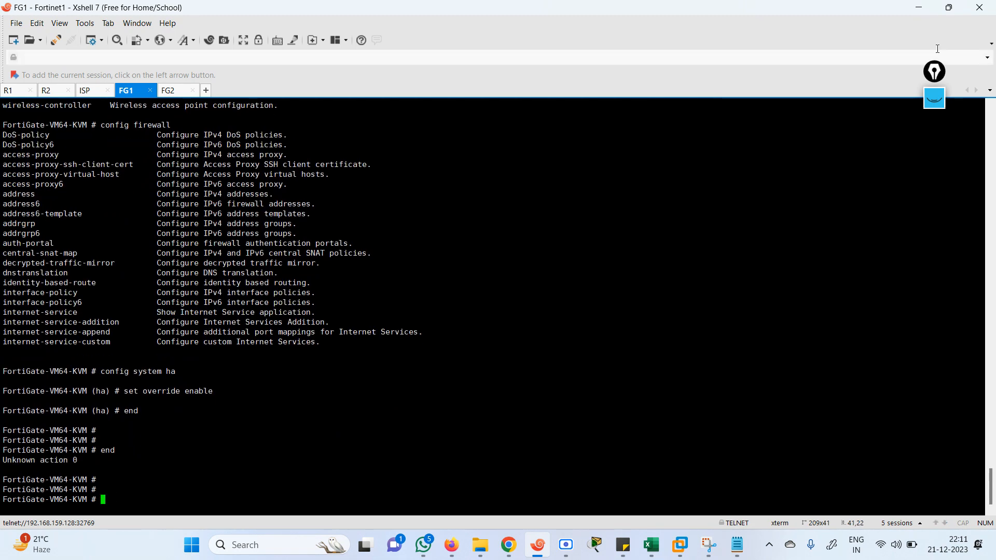
{"action": "left_click", "coordinate": [919, 7]}
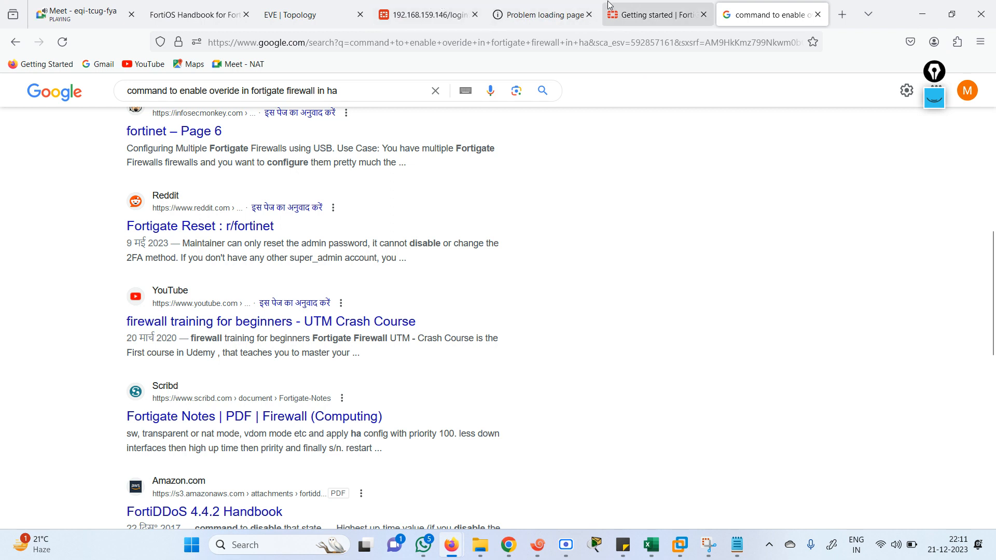
Log in to the FortiGate GUI at 192.168.159.146 as admin, dismissing the save-login, setup and overview prompts
{"action": "left_click", "coordinate": [418, 15]}
{"action": "type", "text": "a"}
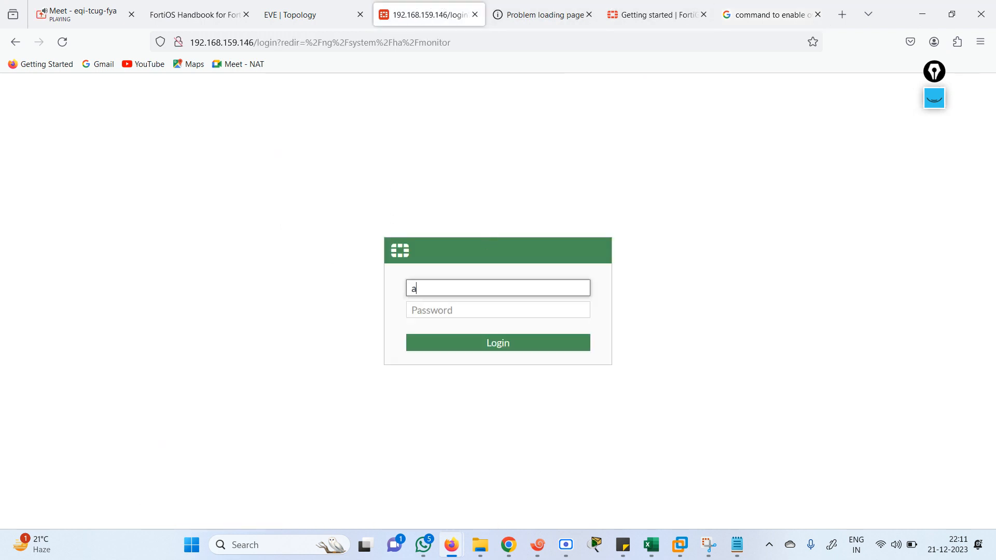
{"action": "key", "text": "BackSpace"}
{"action": "type", "text": "admin"}
{"action": "key", "text": "Tab"}
{"action": "type", "text": "admin"}
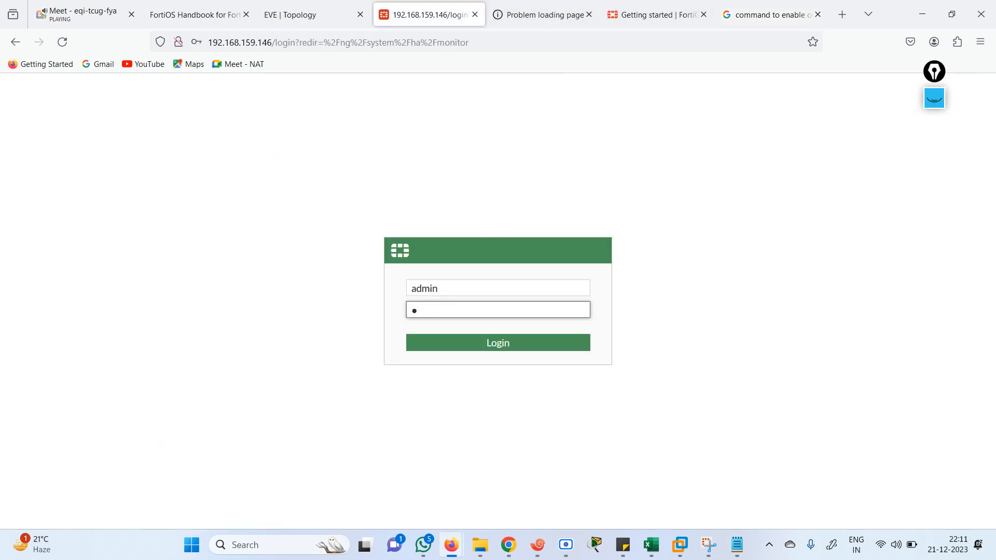
{"action": "key", "text": "Return"}
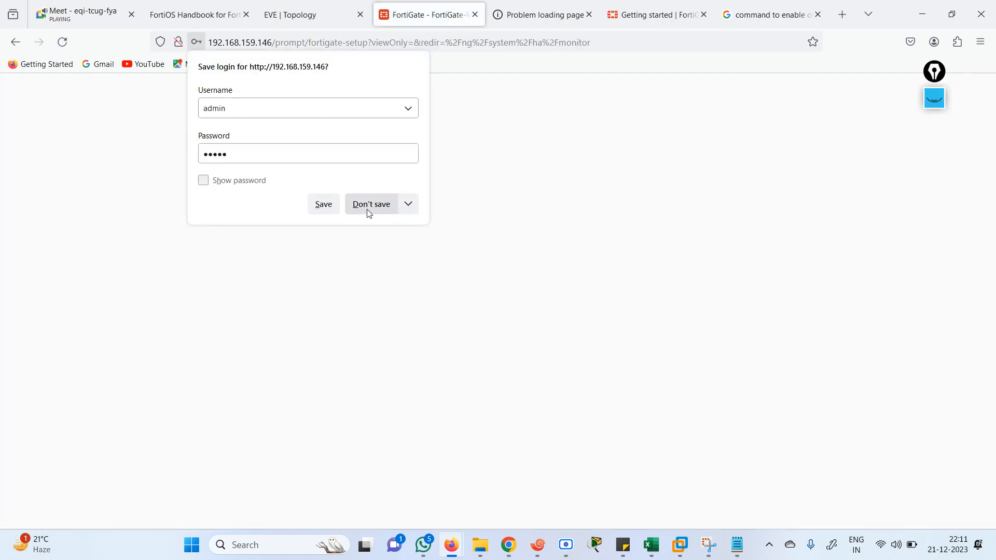
{"action": "left_click", "coordinate": [368, 209]}
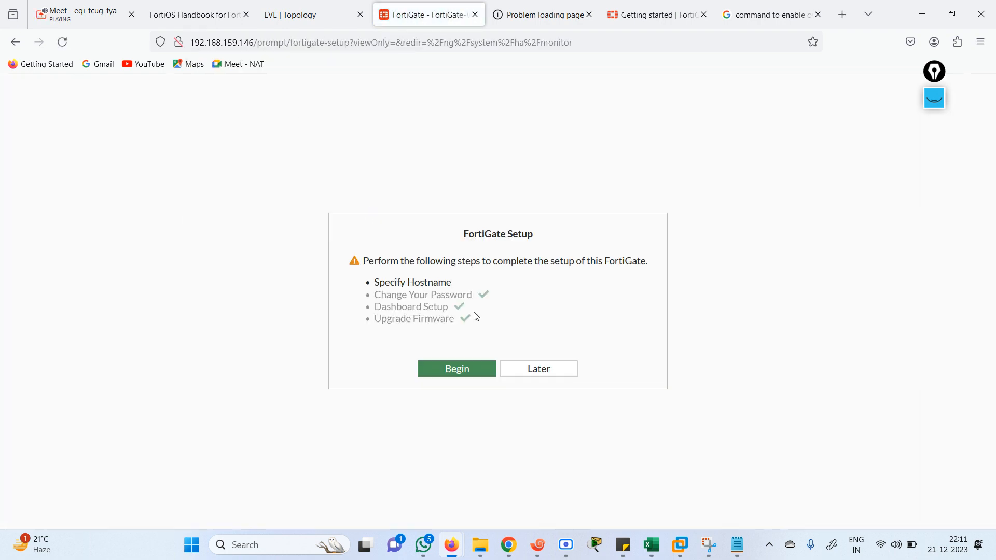
{"action": "left_click", "coordinate": [539, 373]}
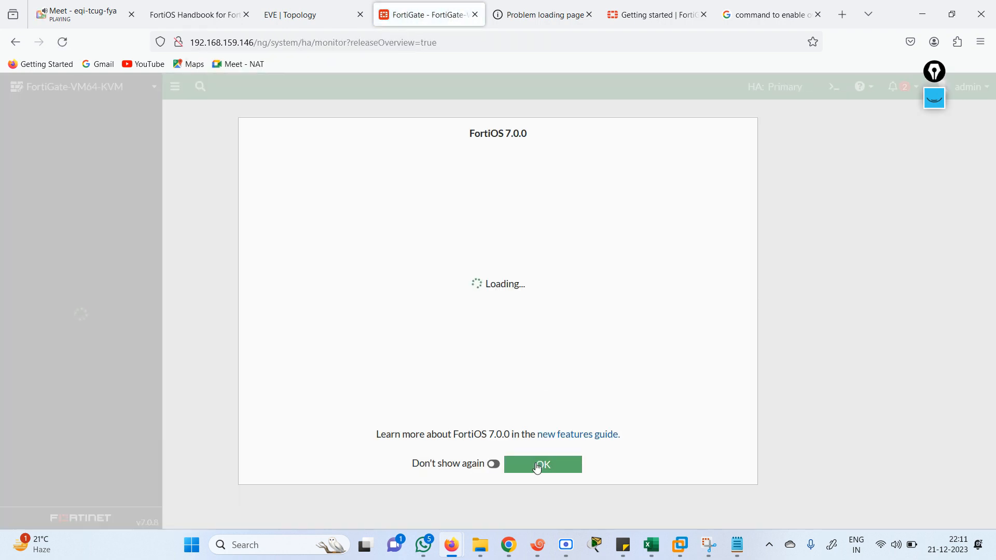
{"action": "left_click", "coordinate": [537, 465]}
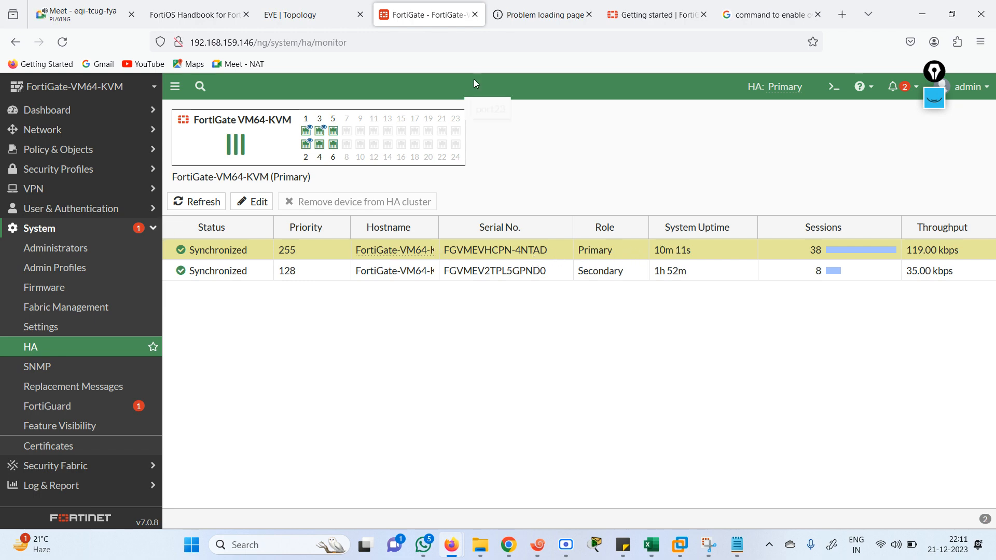
Switch to the EVE lab topology showing Fortinet1 and Fortinet2, then bring up the screen recorder
{"action": "left_click", "coordinate": [313, 20]}
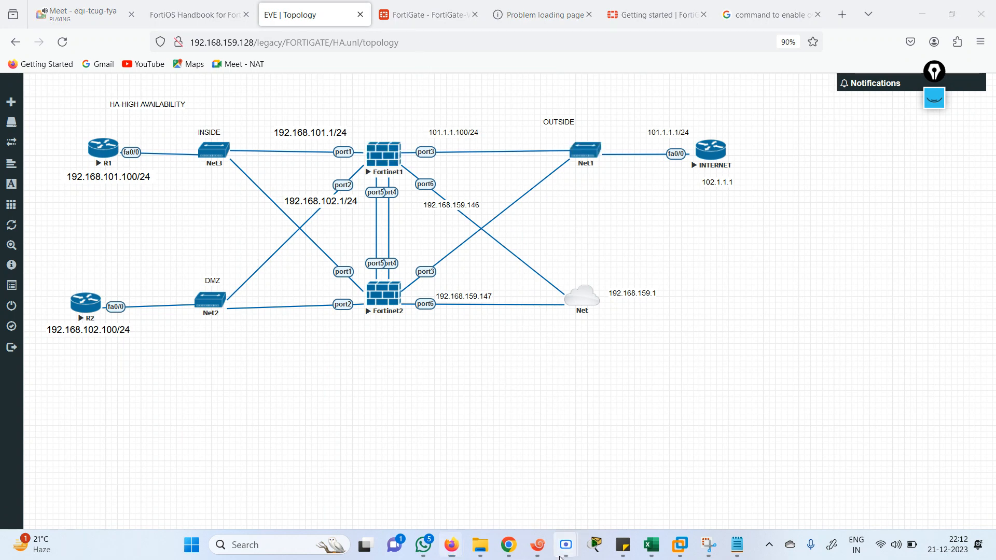
{"action": "mouse_move", "coordinate": [566, 542]}
{"action": "left_click", "coordinate": [608, 492]}
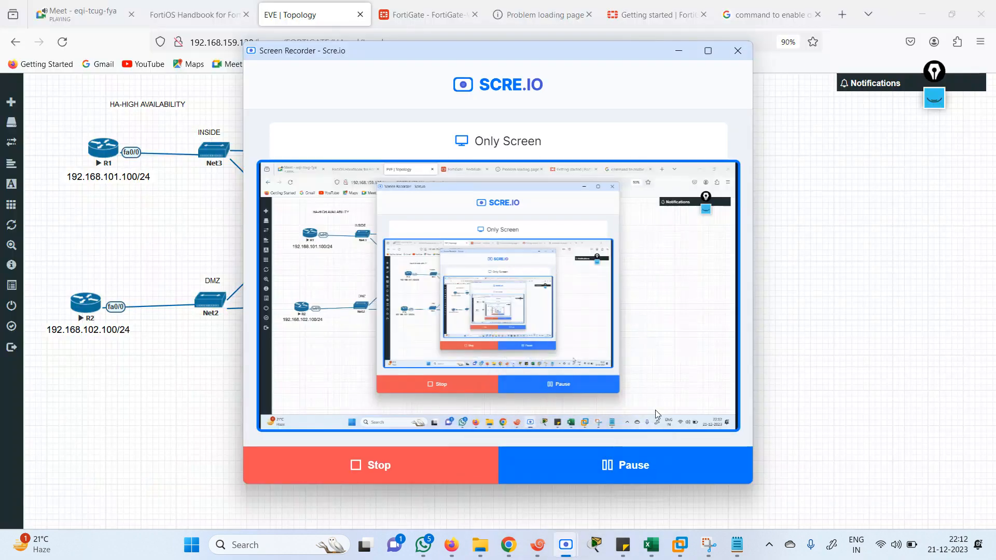